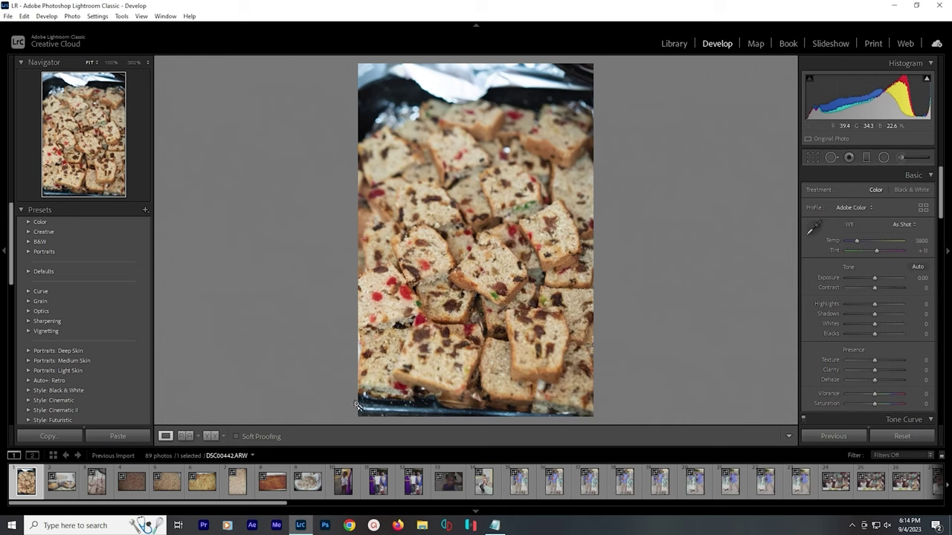
# Apply Auto Upright perspective correction in the Transform panel to straighten the fruit bread
pyautogui.scroll(-5, 922, 305)
pyautogui.scroll(-6, 922, 305)
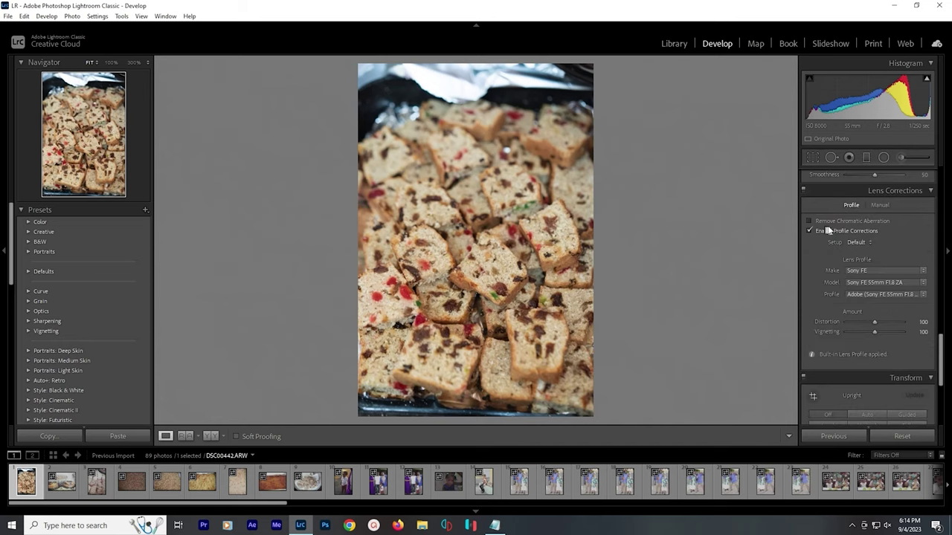
pyautogui.scroll(-2, 902, 343)
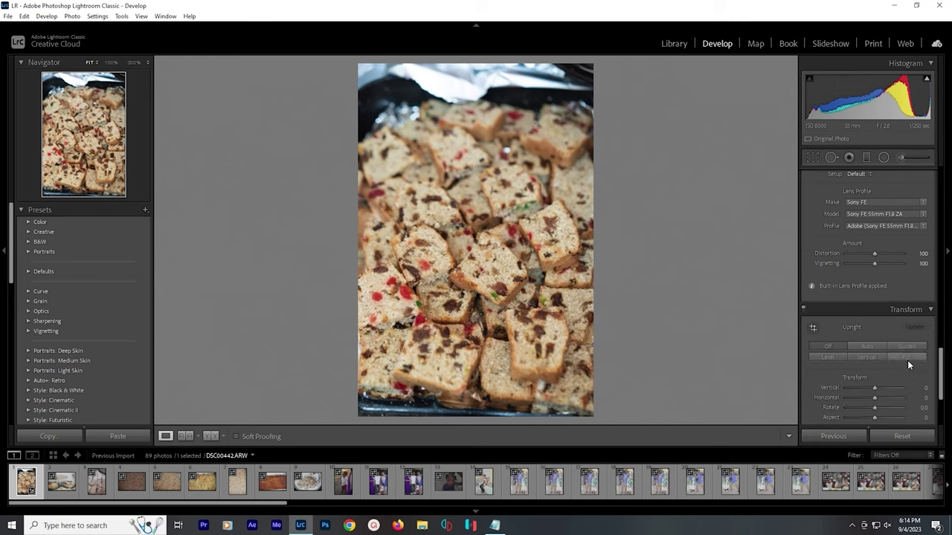
pyautogui.click(863, 343)
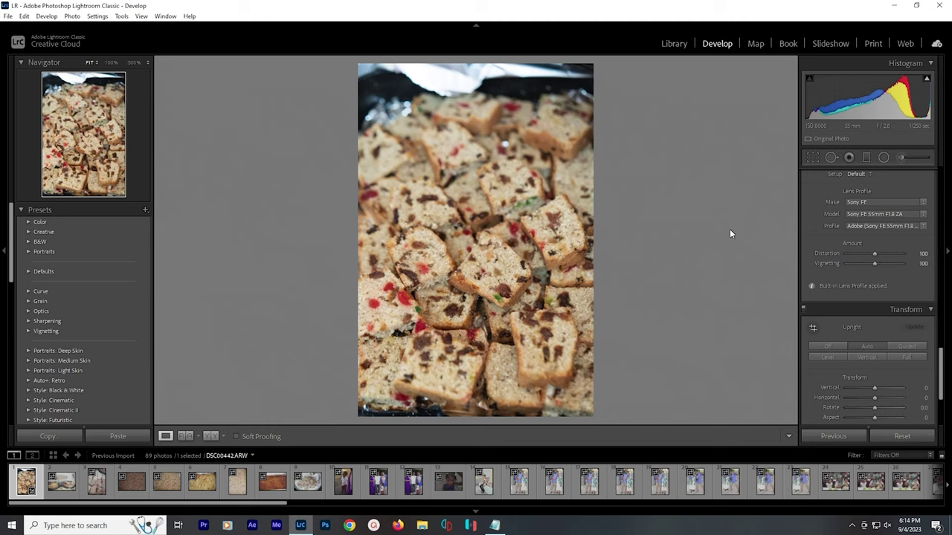
# Toggle Before/After to compare the straightened photo with the original, and hide the histogram
pyautogui.press('\\')
pyautogui.press('\\')
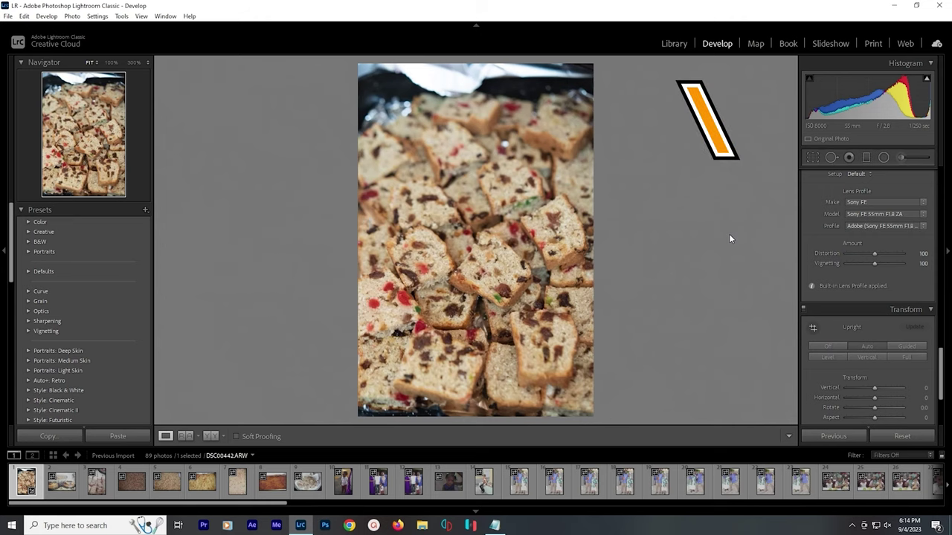
pyautogui.press('\\')
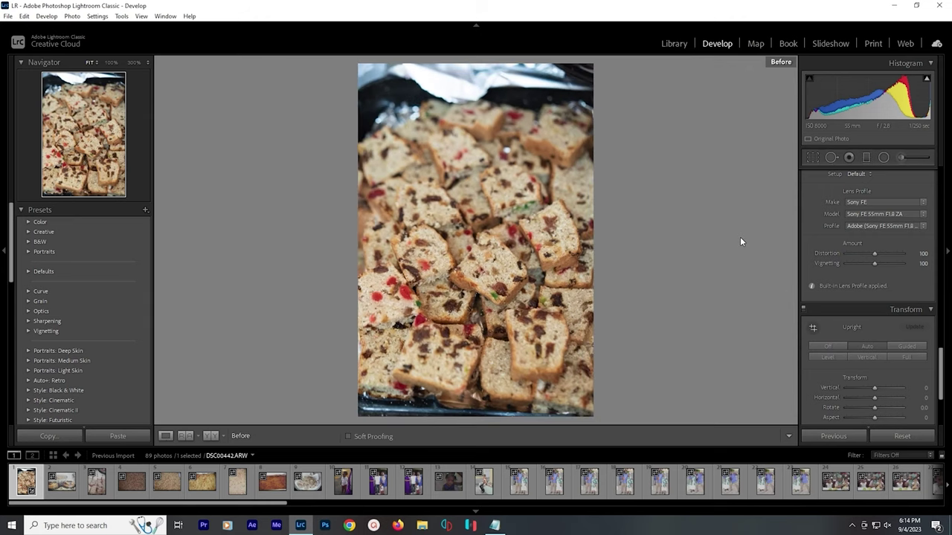
pyautogui.press('\\')
pyautogui.scroll(10, 926, 301)
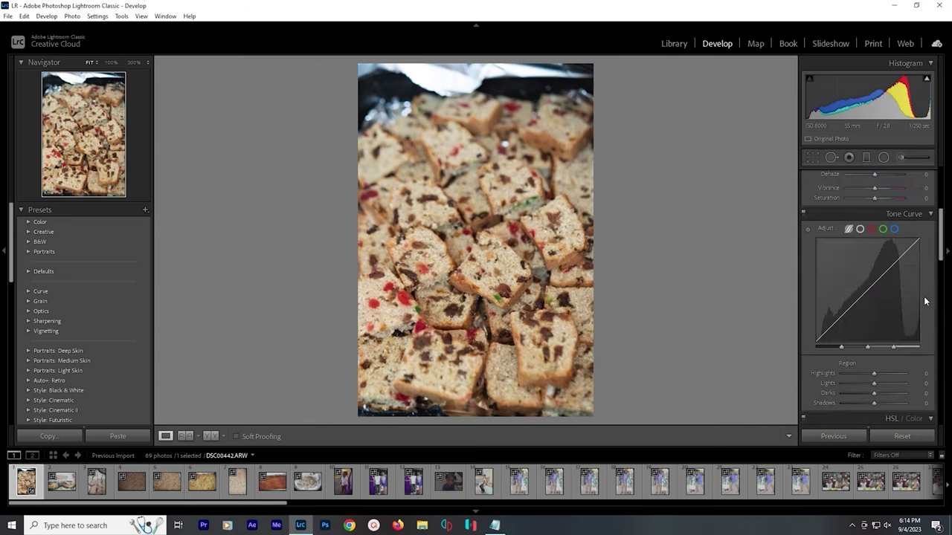
pyautogui.scroll(2, 926, 301)
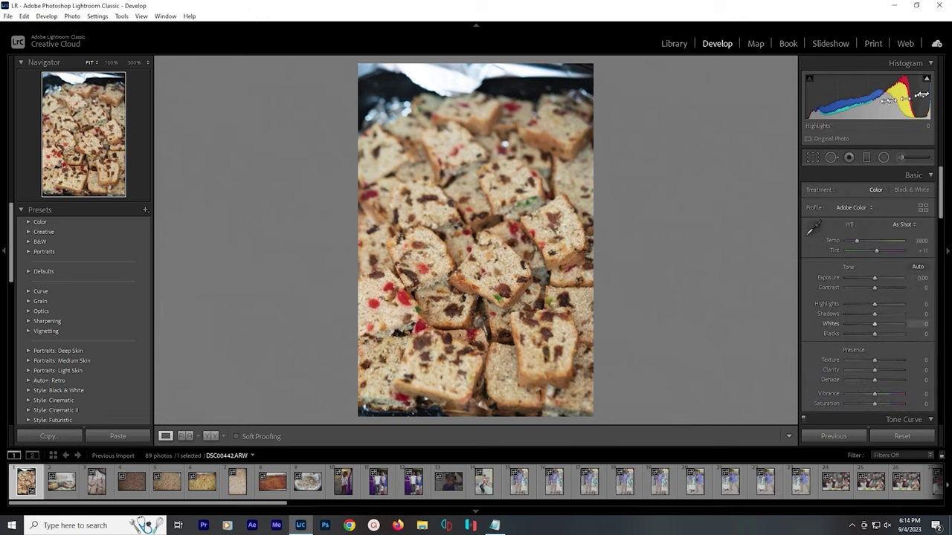
pyautogui.click(931, 64)
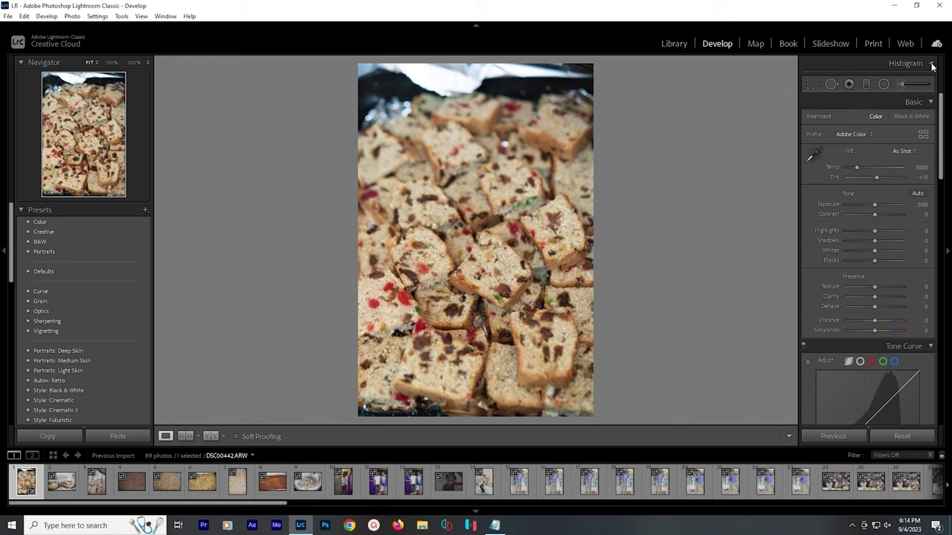
# Set Shadows to +37 and Texture to +100, checking the bread detail at 100% zoom
pyautogui.click(930, 64)
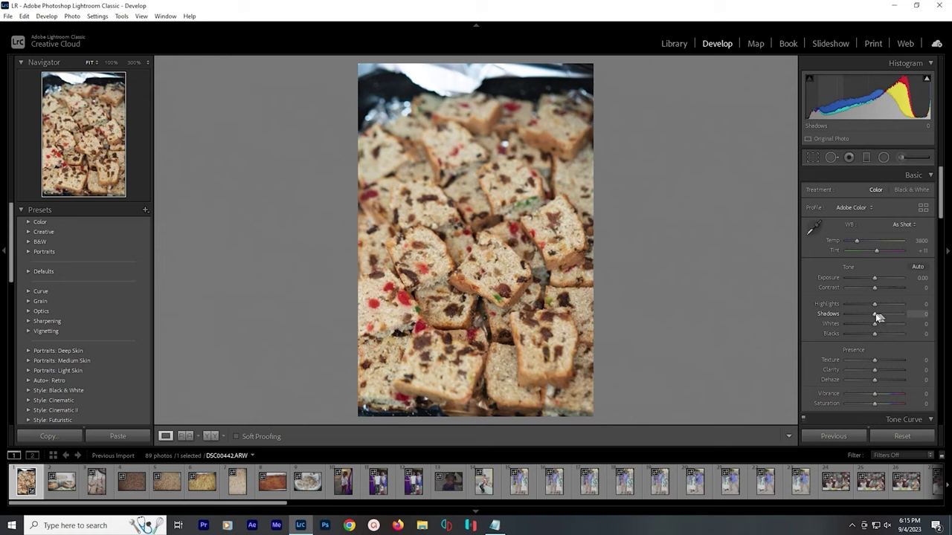
pyautogui.moveTo(875, 317); pyautogui.dragTo(885, 318)
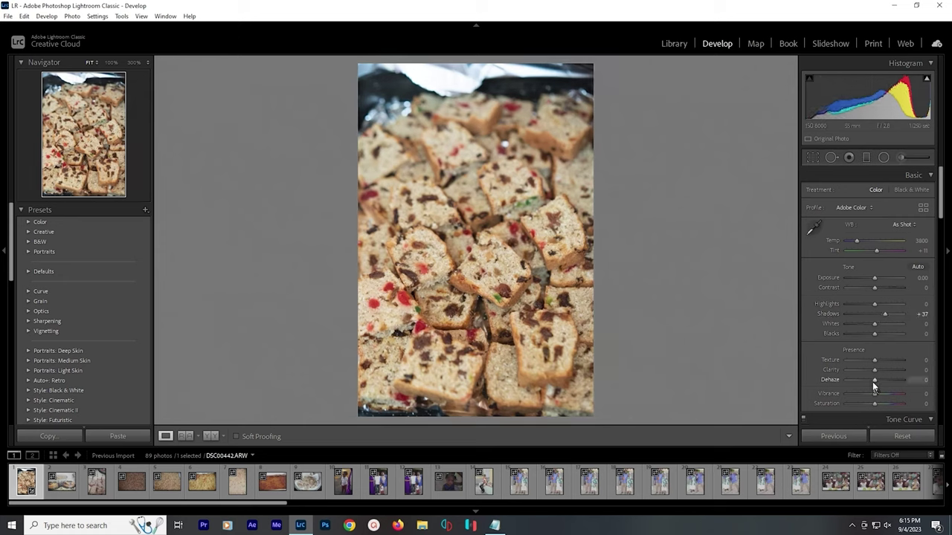
pyautogui.moveTo(874, 362); pyautogui.dragTo(902, 366)
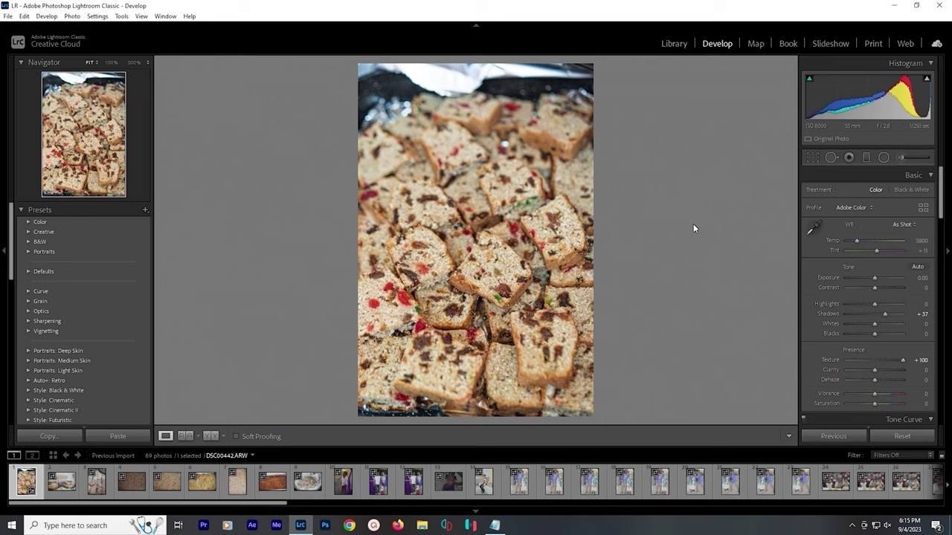
pyautogui.click(508, 265)
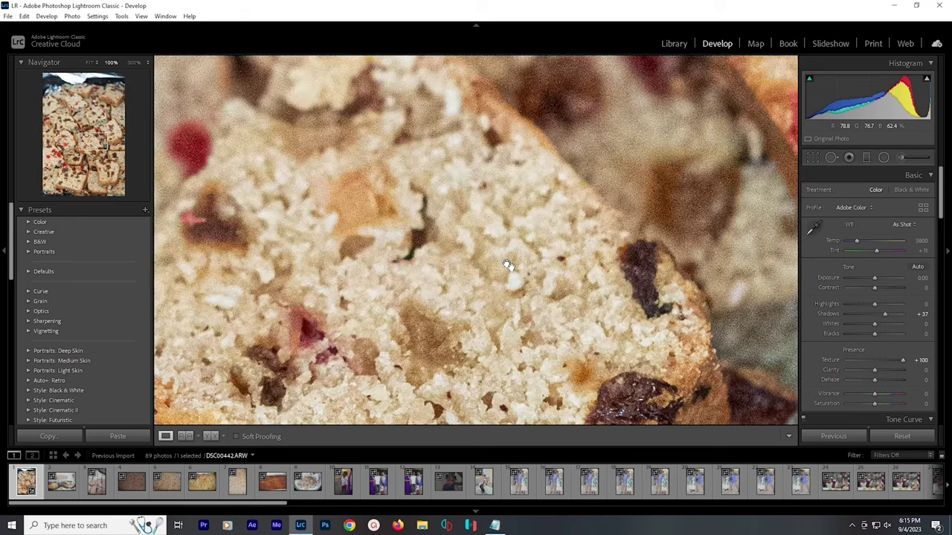
pyautogui.click(504, 266)
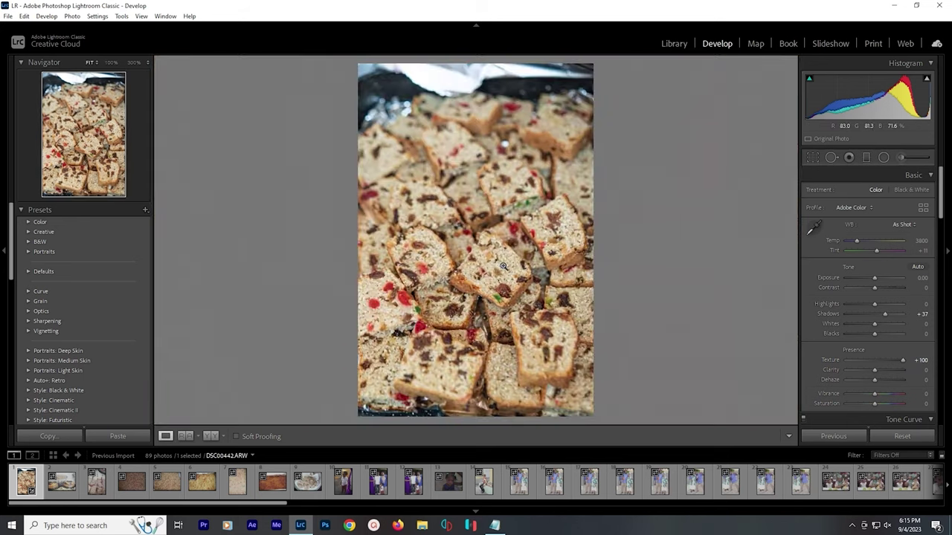
pyautogui.click(503, 266)
pyautogui.click(503, 266)
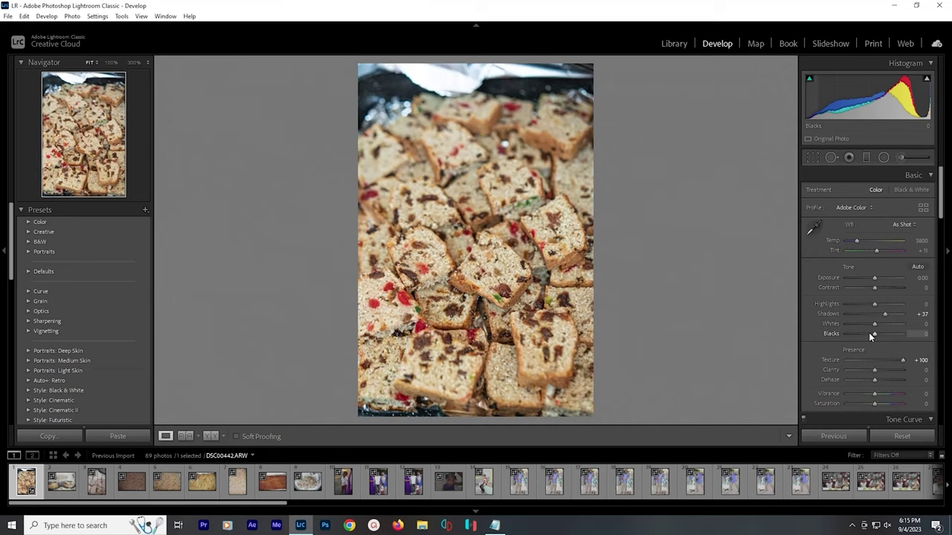
# Set Blacks to -19, Dehaze to +18 and Vibrance to +32
pyautogui.moveTo(870, 335); pyautogui.dragTo(864, 335)
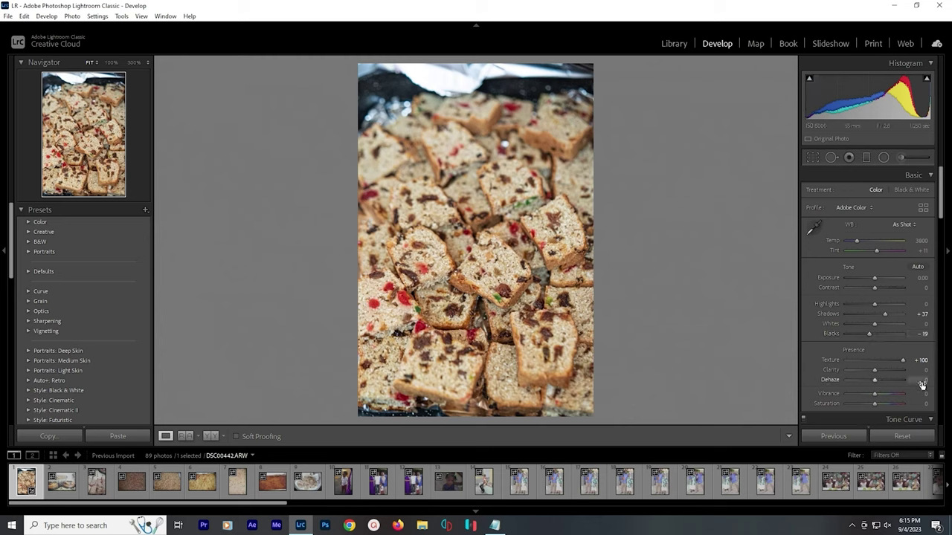
pyautogui.scroll(-2, 922, 385)
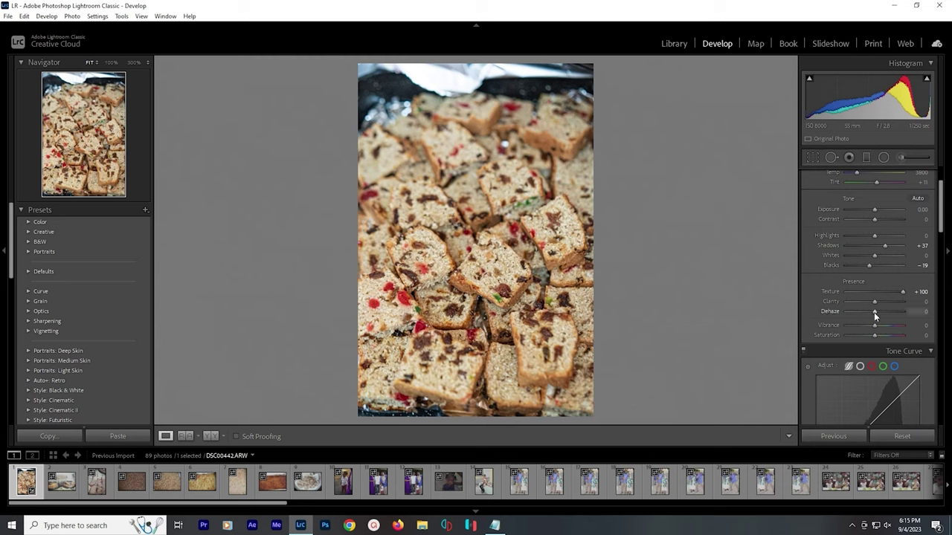
pyautogui.moveTo(873, 312); pyautogui.dragTo(879, 308)
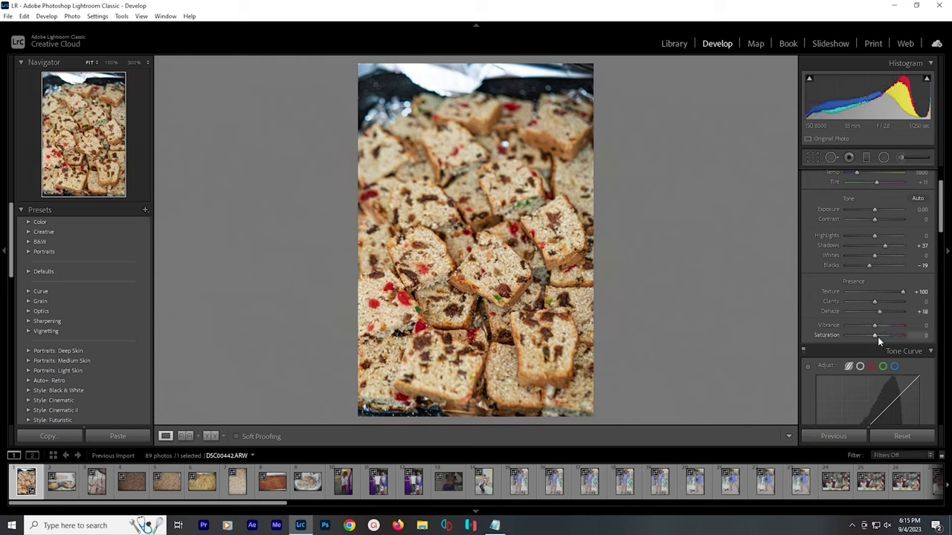
pyautogui.moveTo(873, 326); pyautogui.dragTo(884, 328)
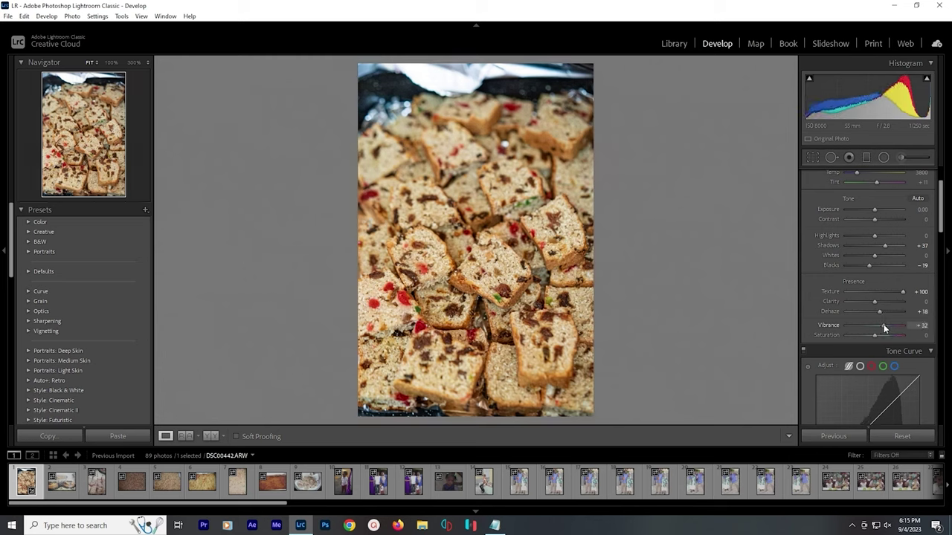
pyautogui.scroll(2, 877, 253)
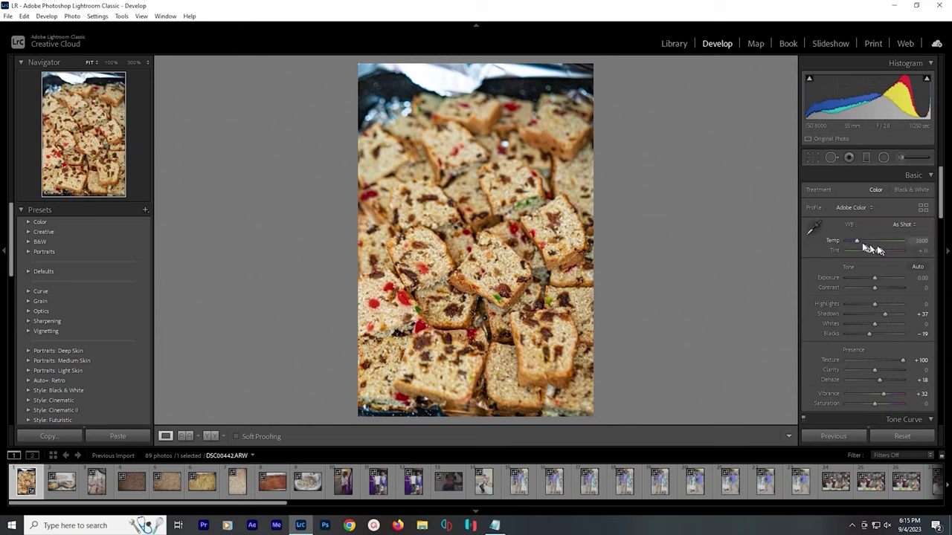
# Warm the white balance to Temp 4193 and Tint +21, then compare with the original
pyautogui.moveTo(857, 244); pyautogui.dragTo(858, 244)
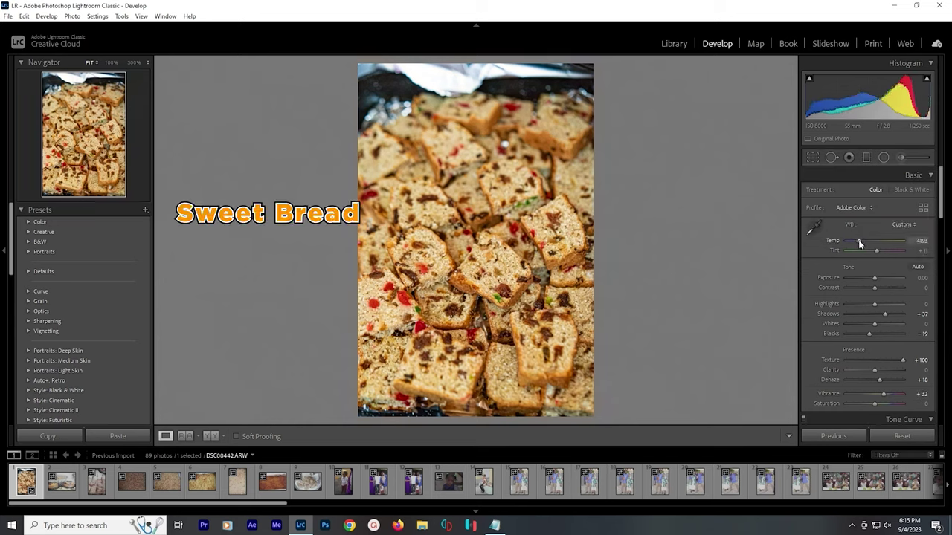
pyautogui.moveTo(877, 250); pyautogui.dragTo(877, 250)
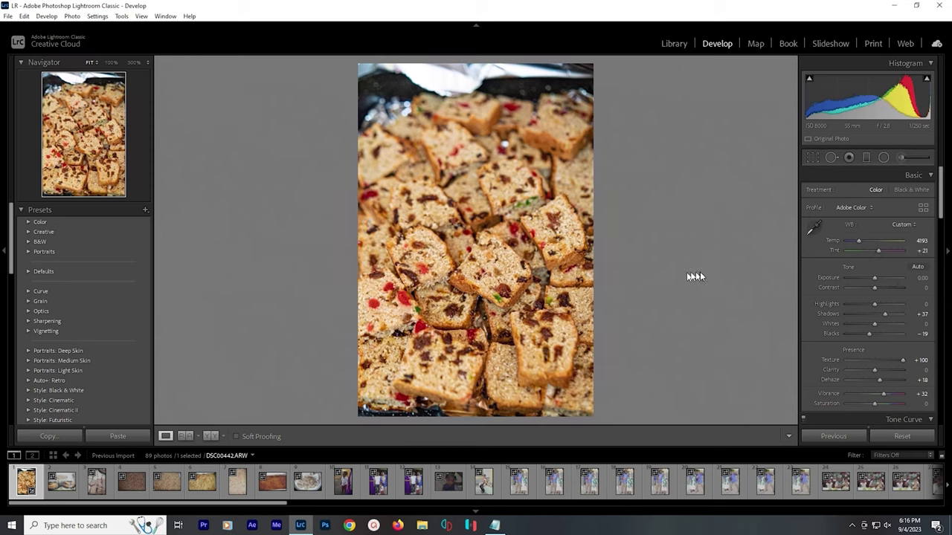
pyautogui.press('\\')
pyautogui.press('\\')
pyautogui.click(813, 156)
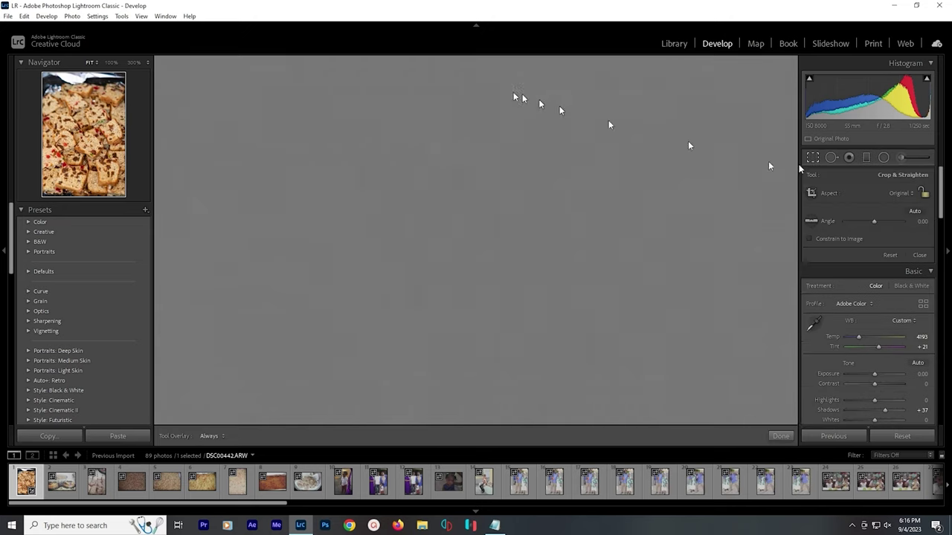
# Crop the foil strip off the top of the fruit bread photo
pyautogui.moveTo(476, 66); pyautogui.dragTo(478, 84)
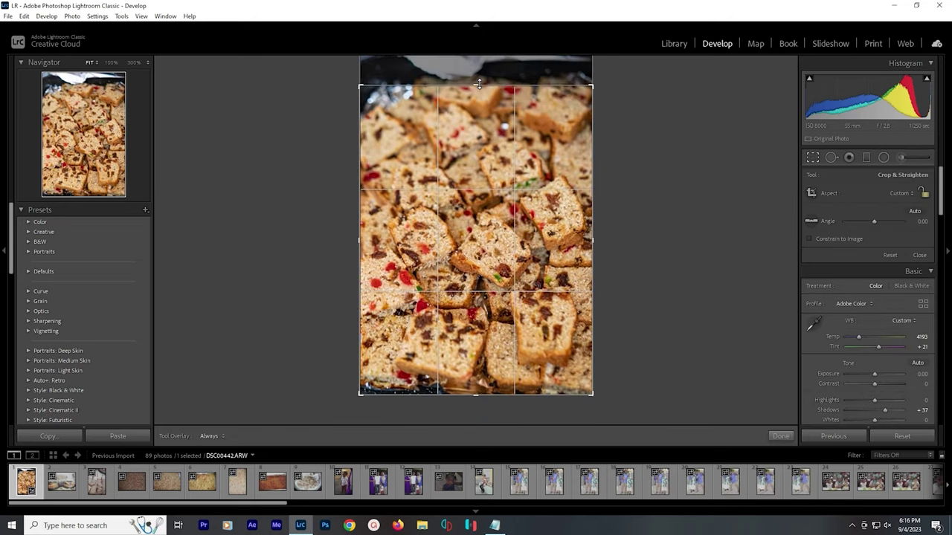
pyautogui.press('Return')
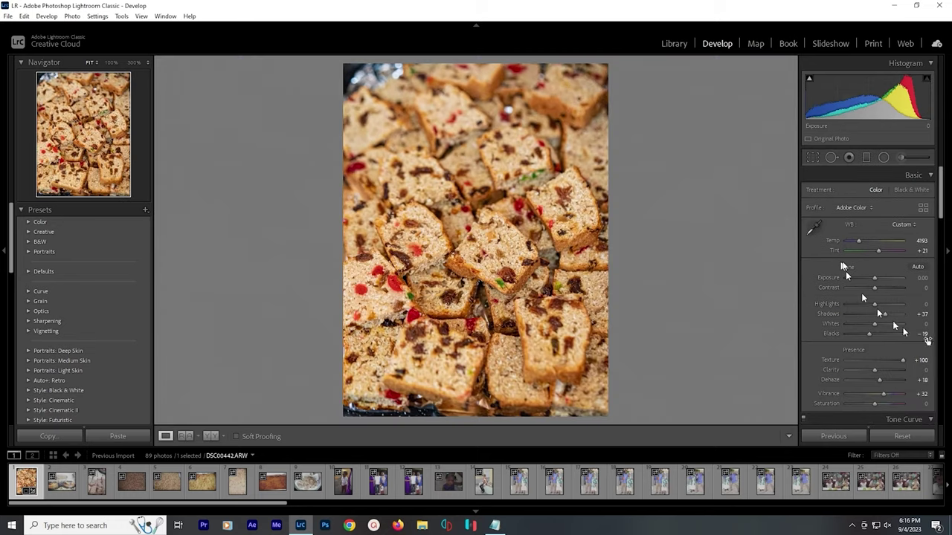
pyautogui.scroll(-10, 901, 306)
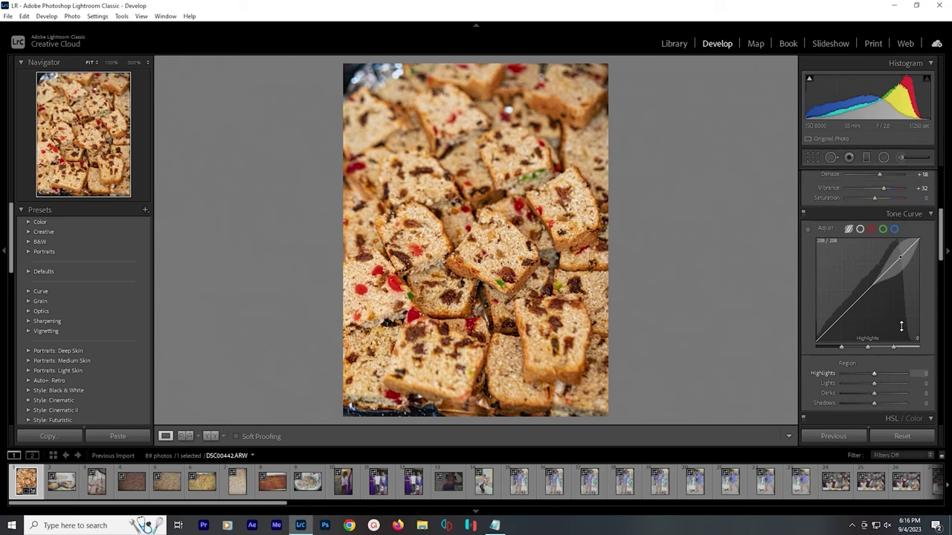
# Raise Tone Curve Lights to +23 and ease Vibrance down to +28
pyautogui.moveTo(873, 316); pyautogui.dragTo(881, 317)
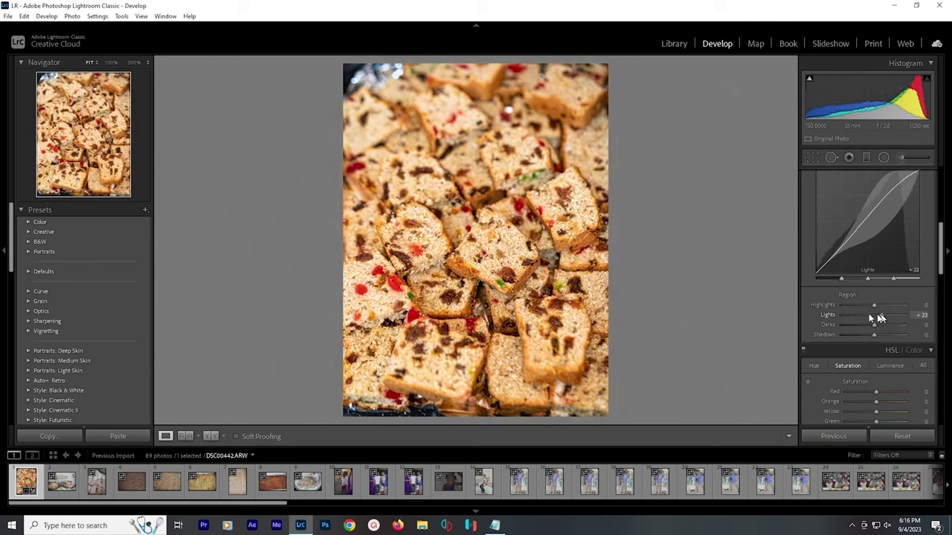
pyautogui.scroll(5, 922, 290)
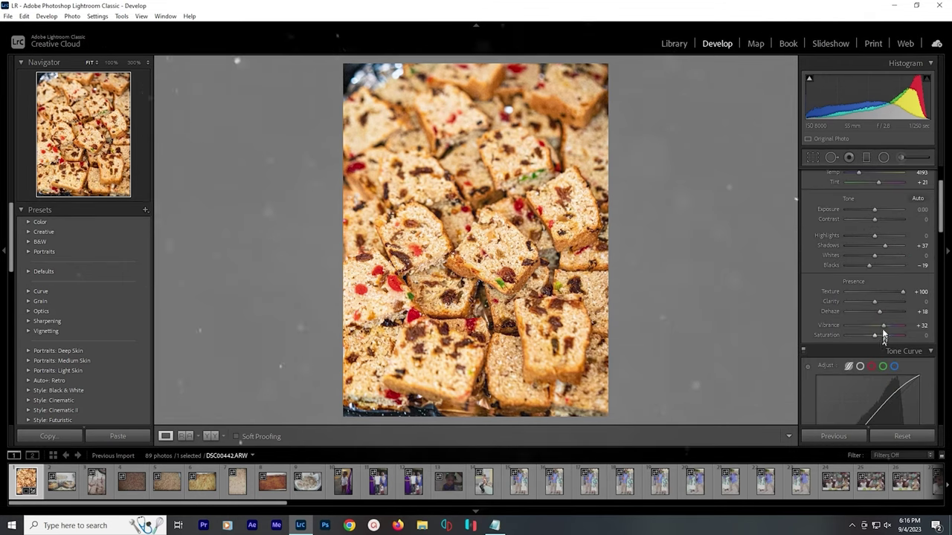
pyautogui.scroll(2, 881, 325)
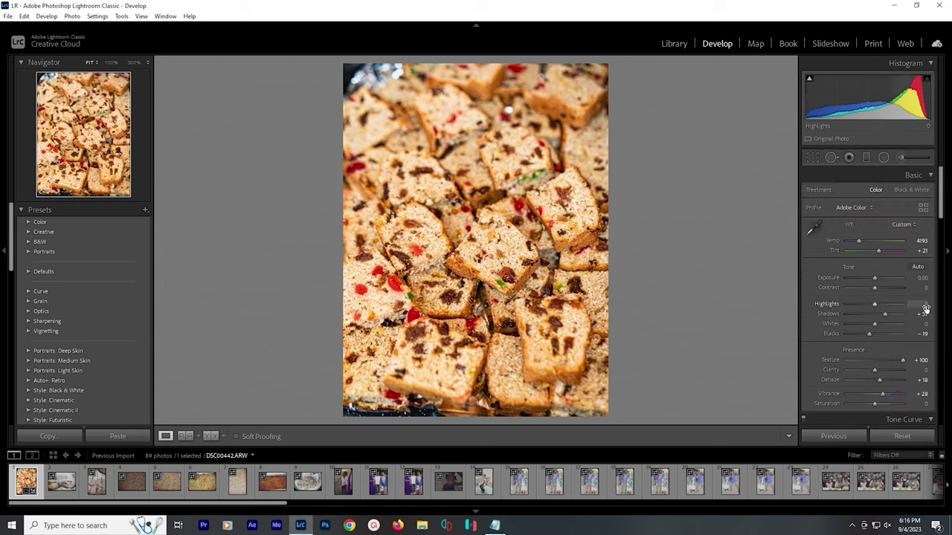
pyautogui.scroll(-10, 871, 287)
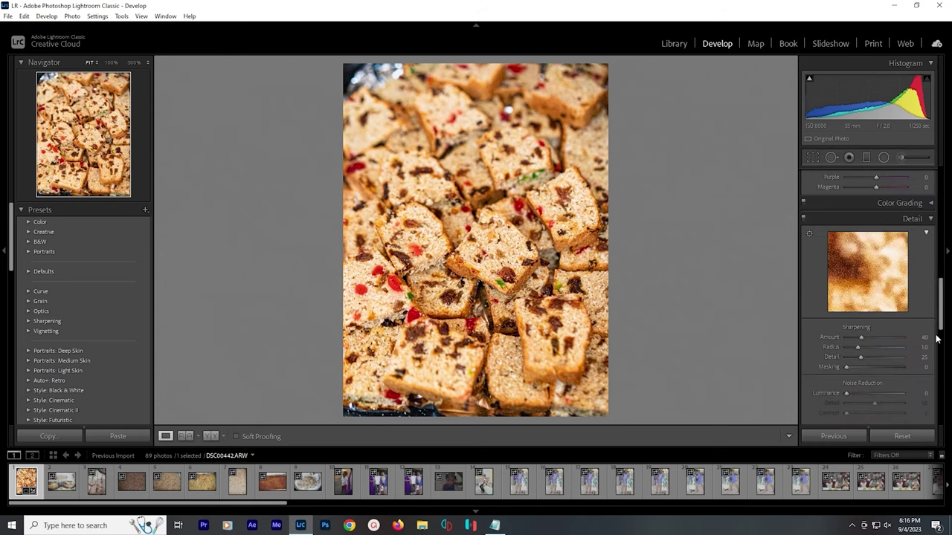
pyautogui.scroll(-6, 936, 336)
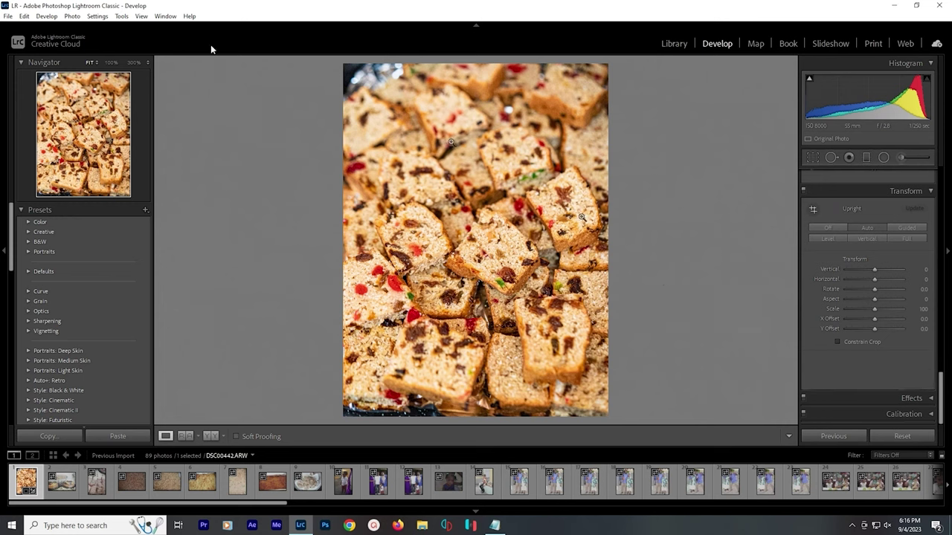
pyautogui.click(8, 16)
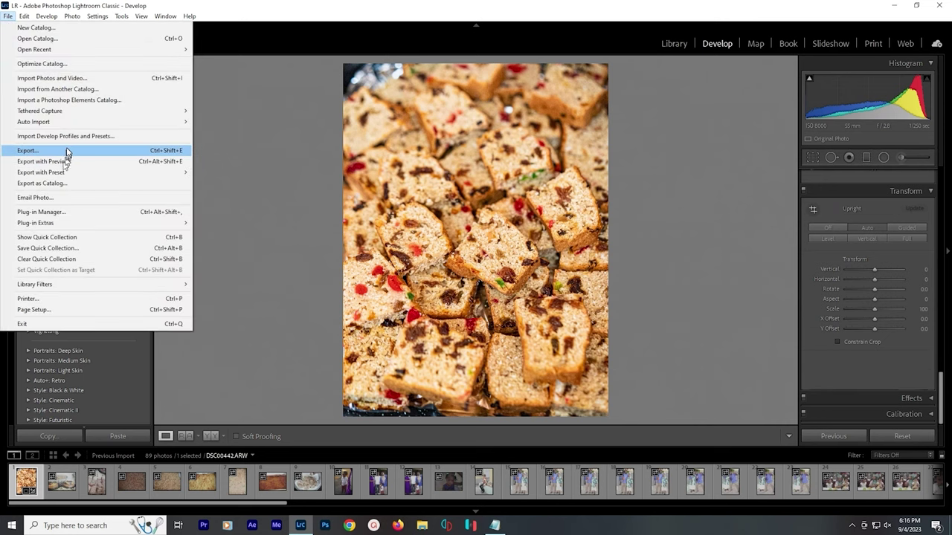
# Set the export destination to a new 'Gocc blowing of Trumpets Lr' folder inside 2023 > GOCC
pyautogui.click(67, 153)
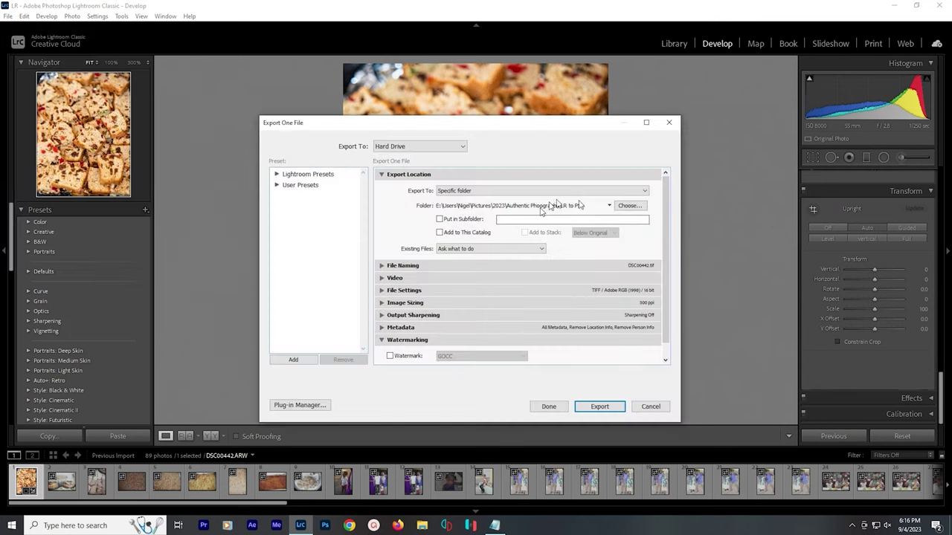
pyautogui.click(629, 206)
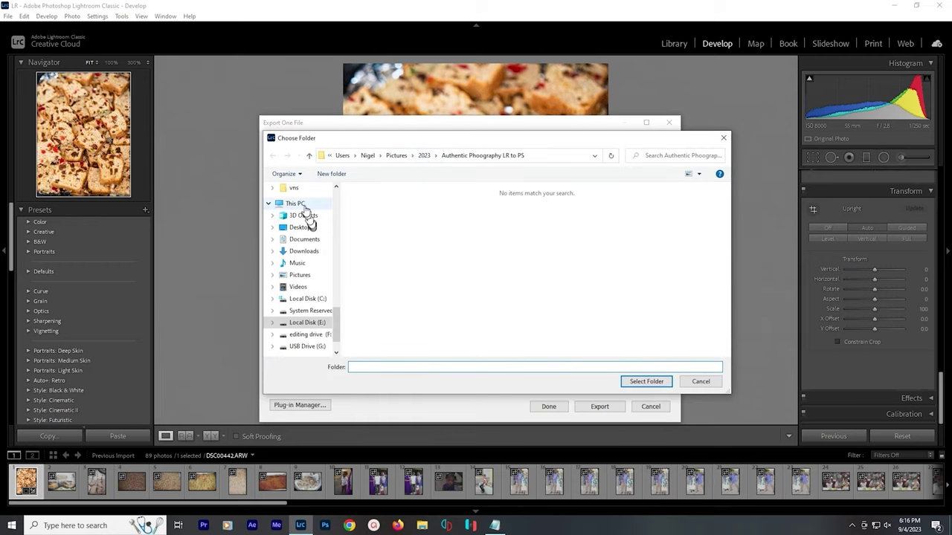
pyautogui.click(424, 156)
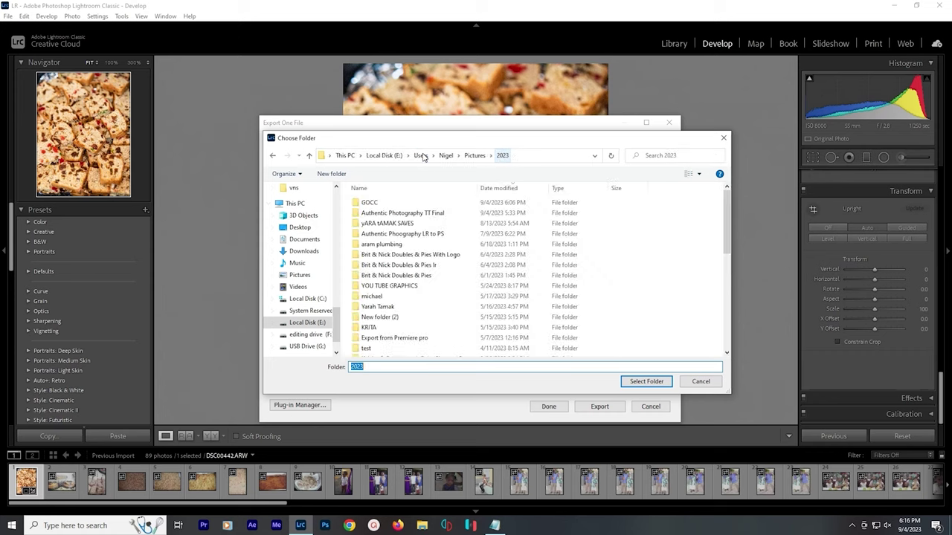
pyautogui.doubleClick(435, 202)
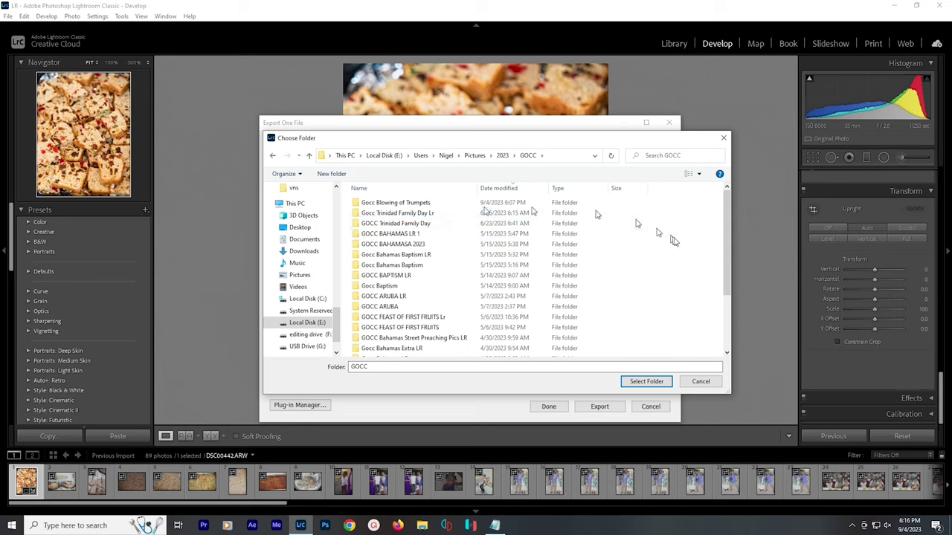
pyautogui.rightClick(617, 225)
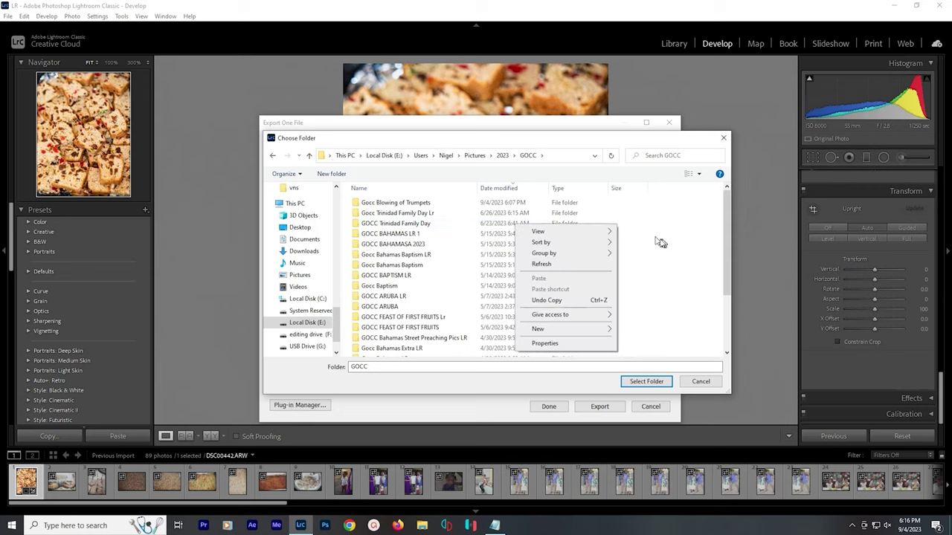
pyautogui.moveTo(594, 329)
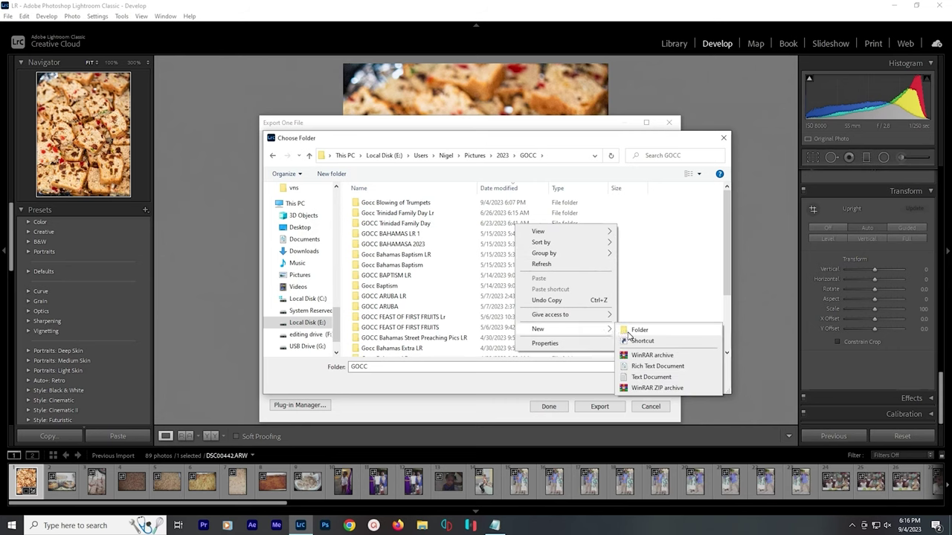
pyautogui.click(624, 333)
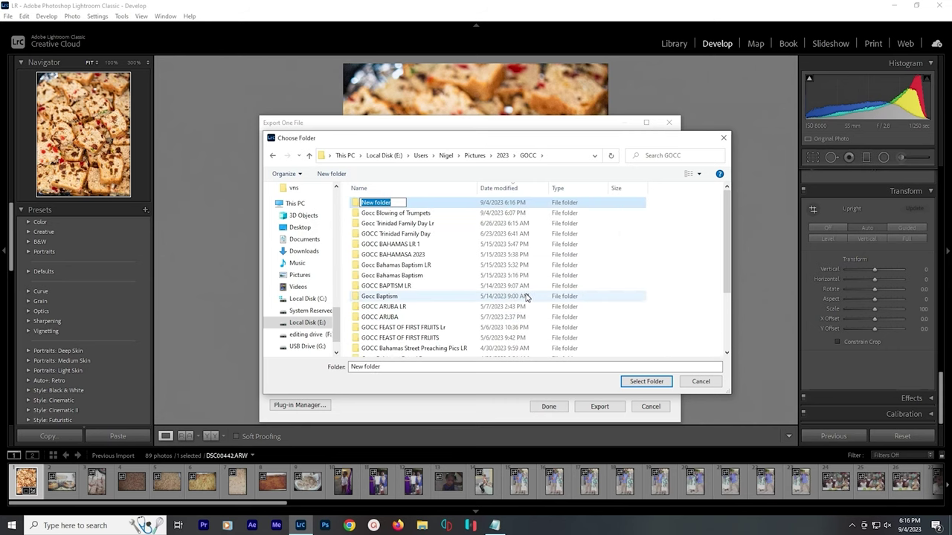
pyautogui.write('G')
pyautogui.press('BackSpace')
pyautogui.write('rumpets Lr')
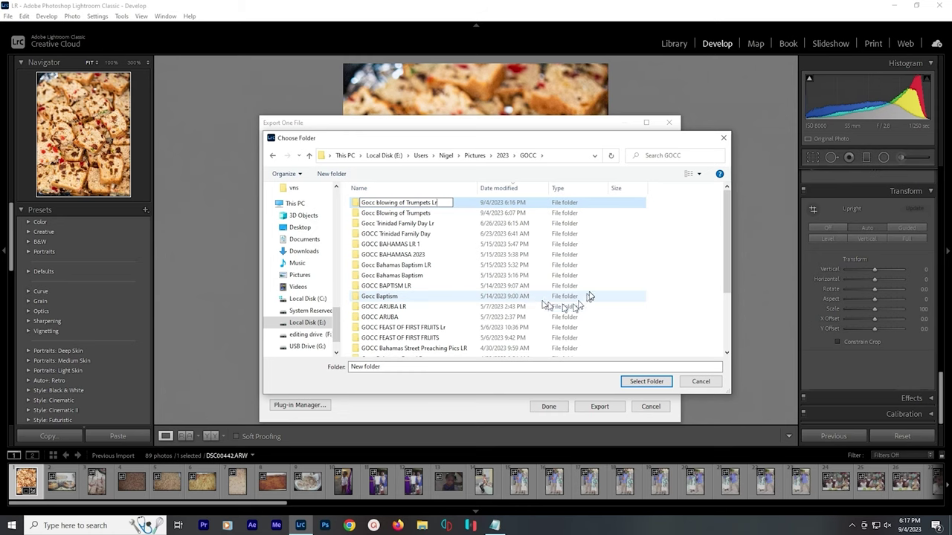
pyautogui.press('Return')
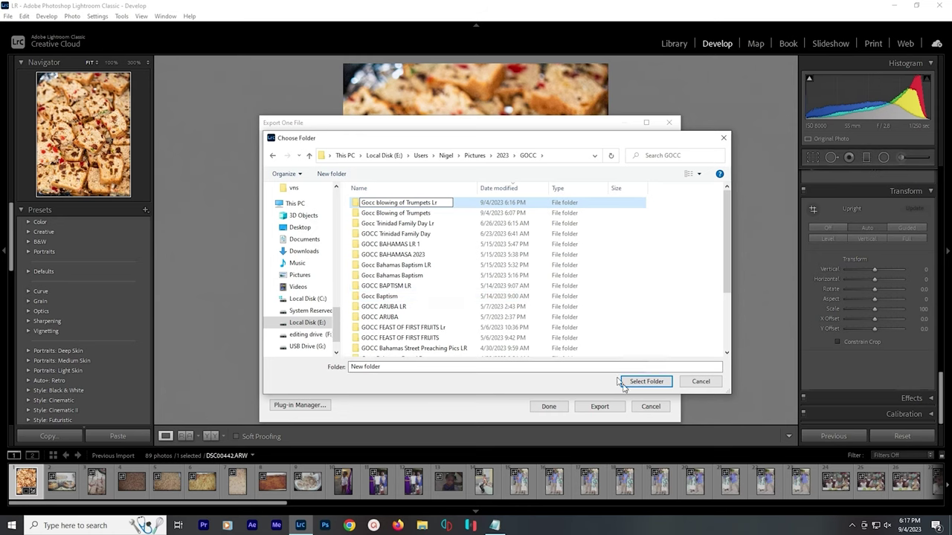
pyautogui.click(646, 380)
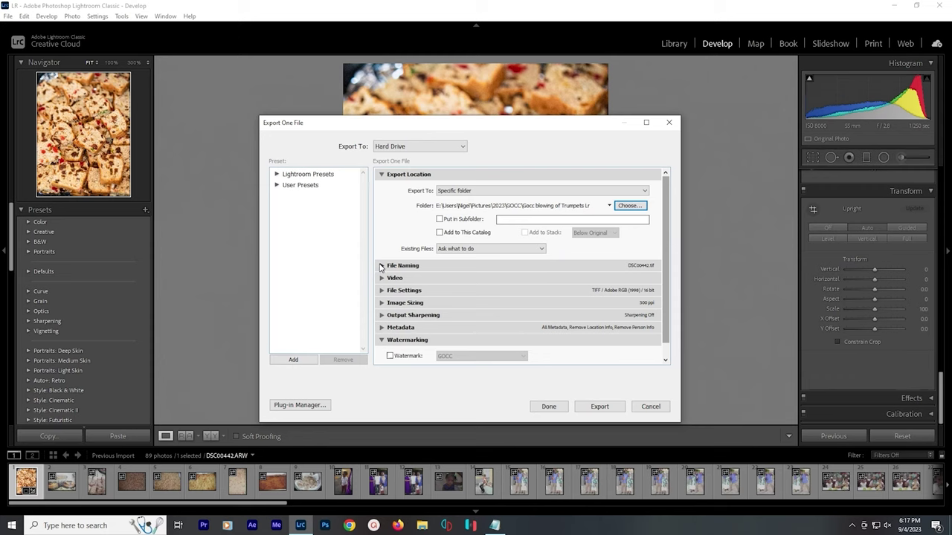
# Set the export format to PNG and resize to a 2048-pixel long edge
pyautogui.click(381, 290)
pyautogui.click(450, 306)
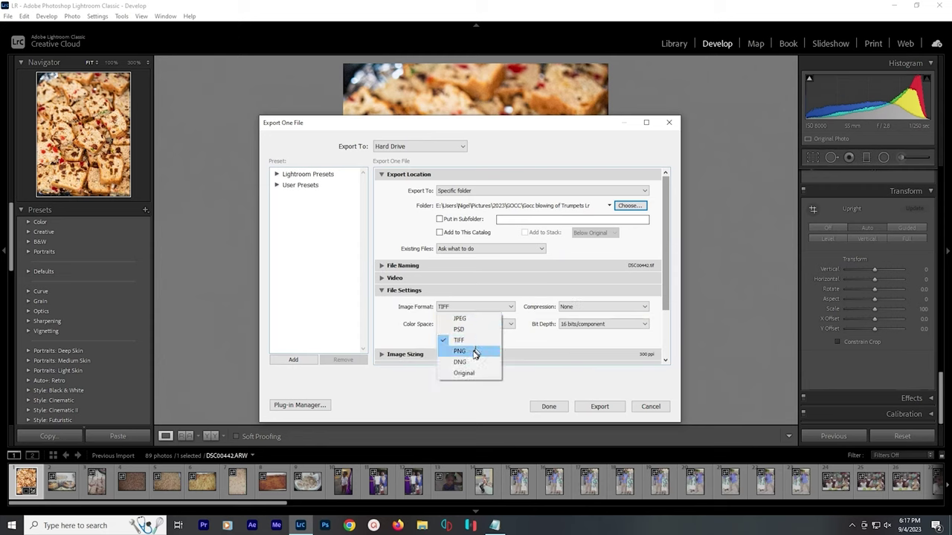
pyautogui.click(468, 351)
pyautogui.click(382, 290)
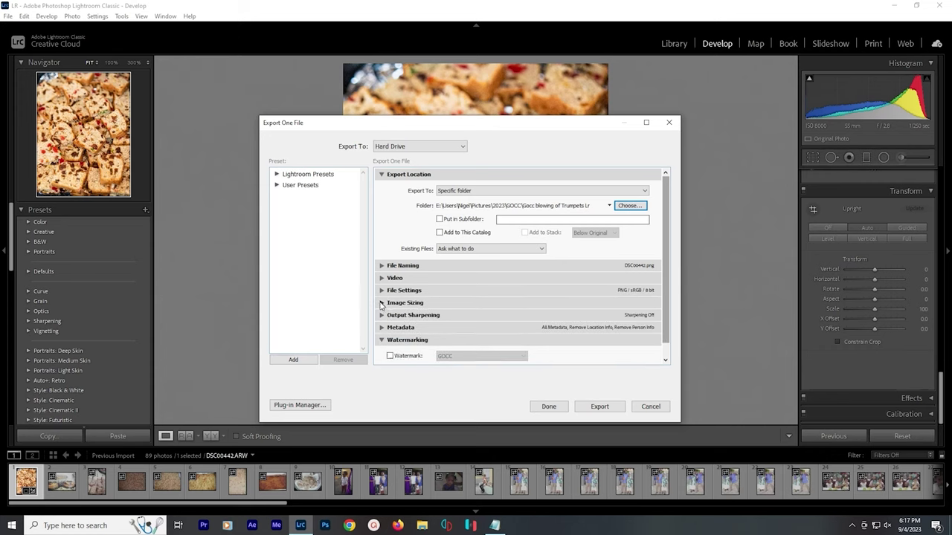
pyautogui.click(380, 305)
pyautogui.click(408, 319)
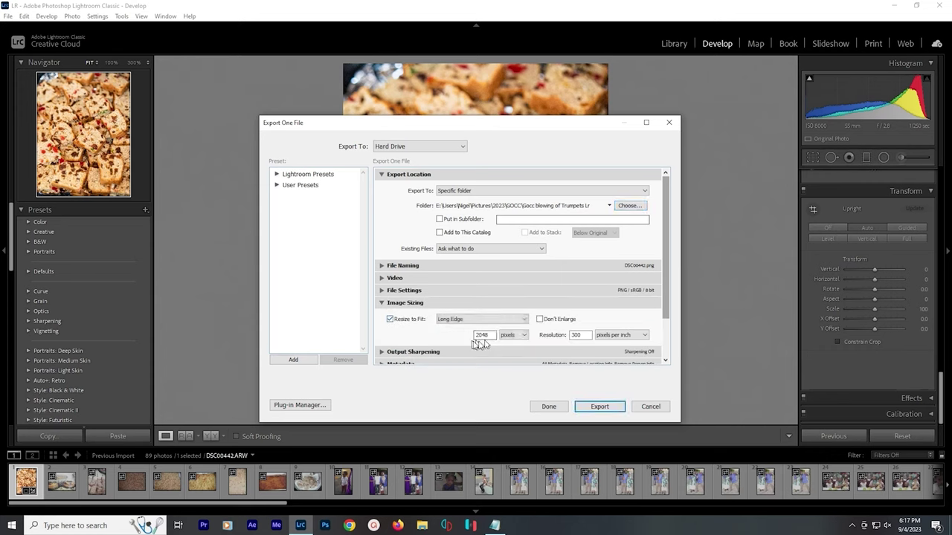
pyautogui.click(381, 303)
# Add the GOCC watermark and export the fruitcake photo
pyautogui.click(412, 356)
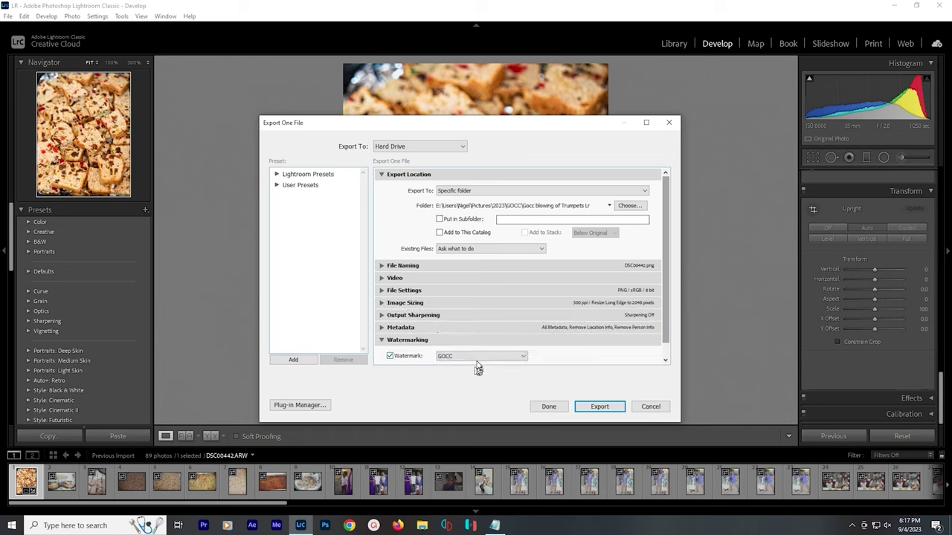
pyautogui.click(477, 360)
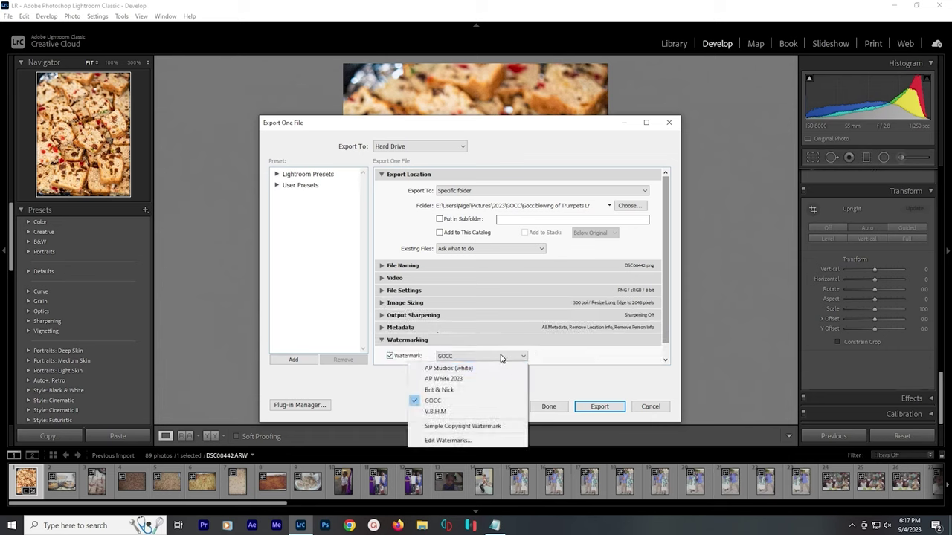
pyautogui.click(579, 371)
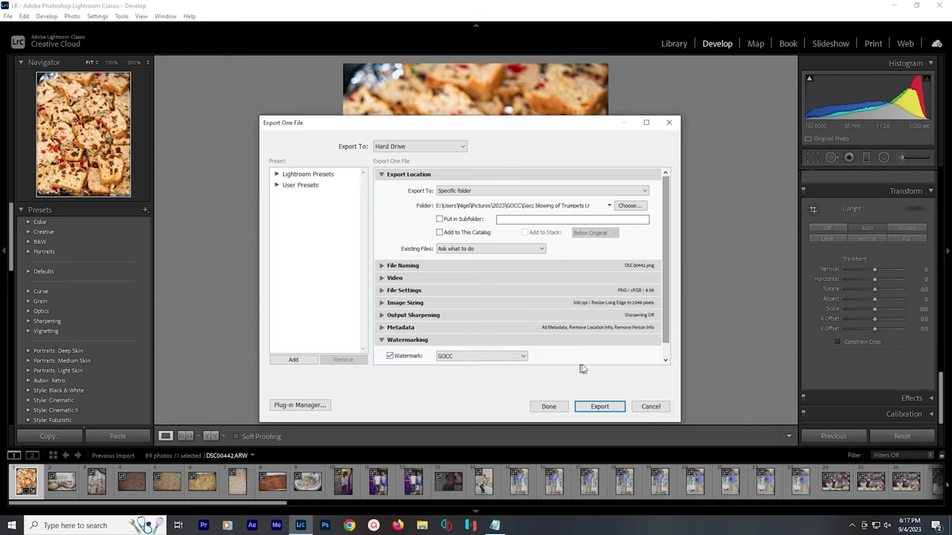
pyautogui.click(606, 409)
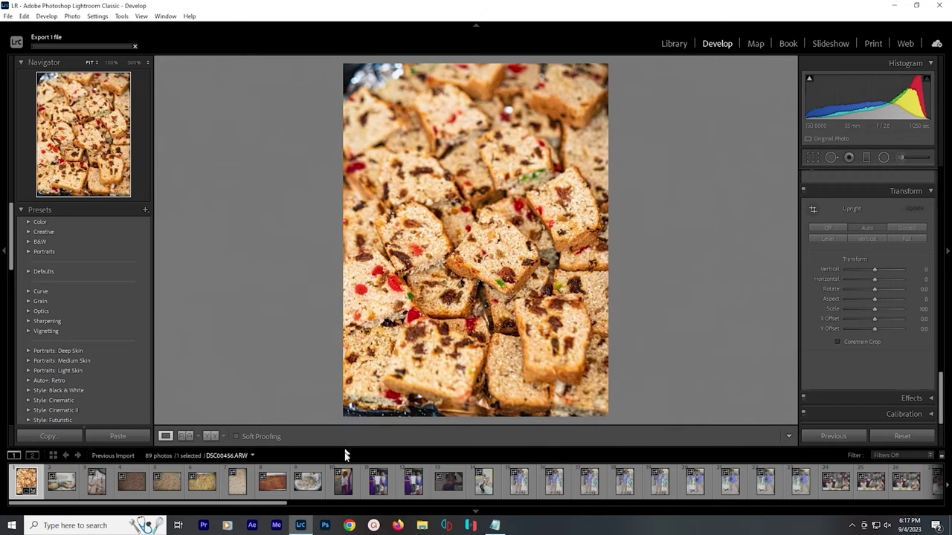
pyautogui.click(421, 526)
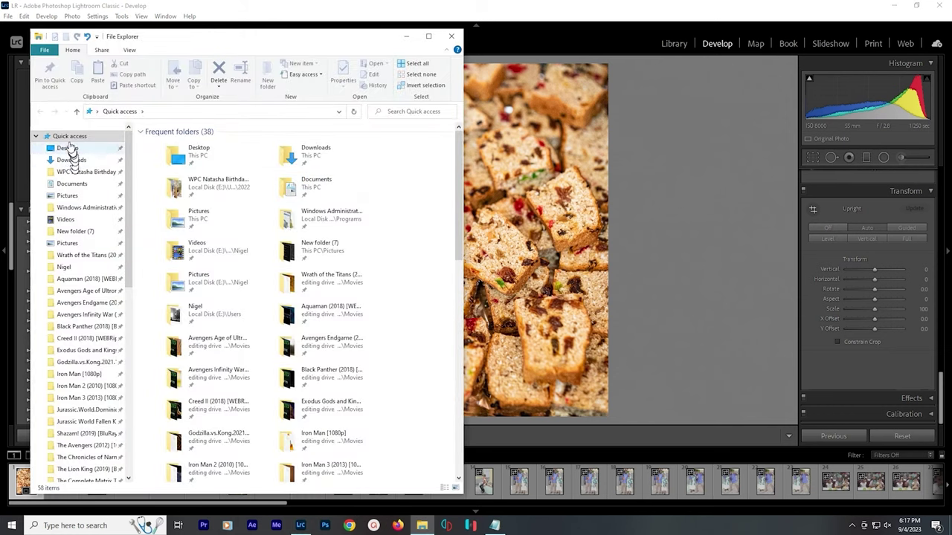
# Browse to Pictures > 2023 > GOCC > Gocc blowing of Trumpets Lr and open DSC00442
pyautogui.scroll(-6, 297, 197)
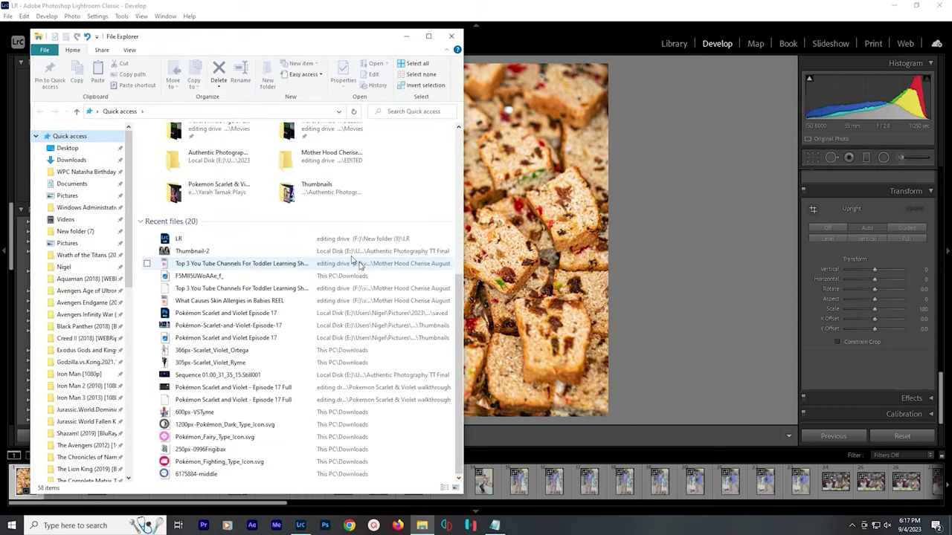
pyautogui.rightClick(184, 243)
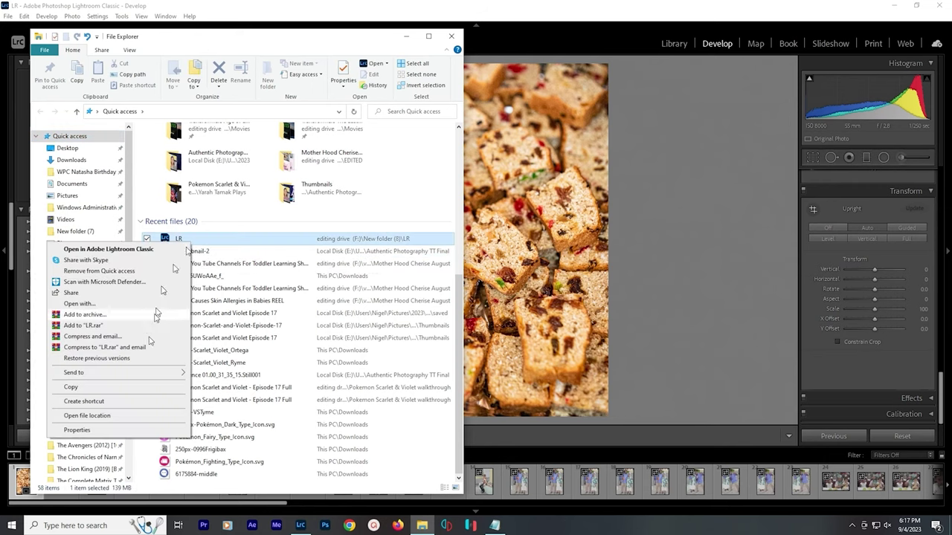
pyautogui.click(125, 415)
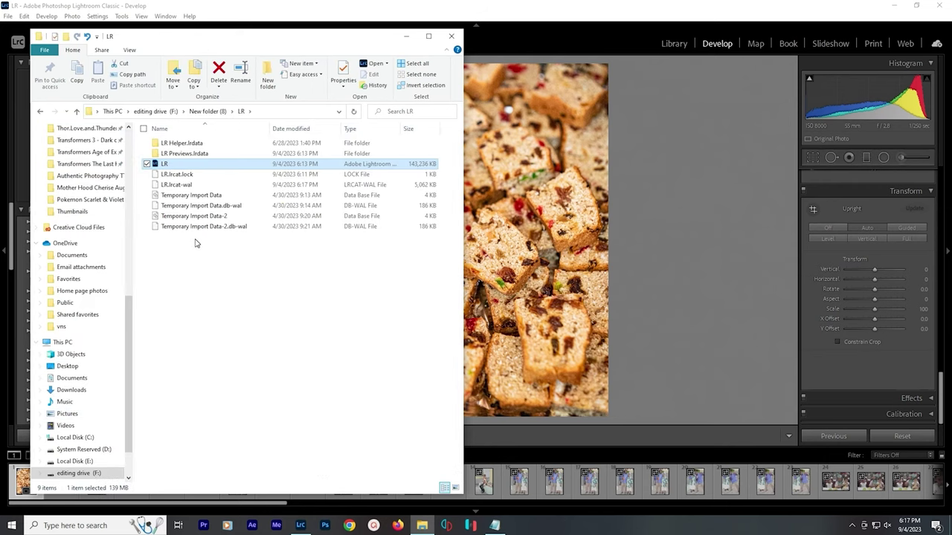
pyautogui.click(39, 111)
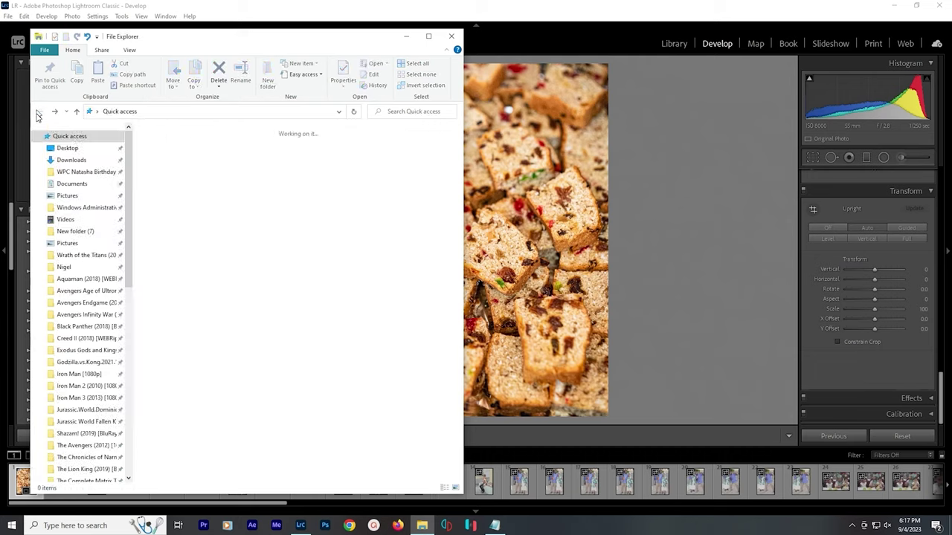
pyautogui.scroll(-3, 291, 340)
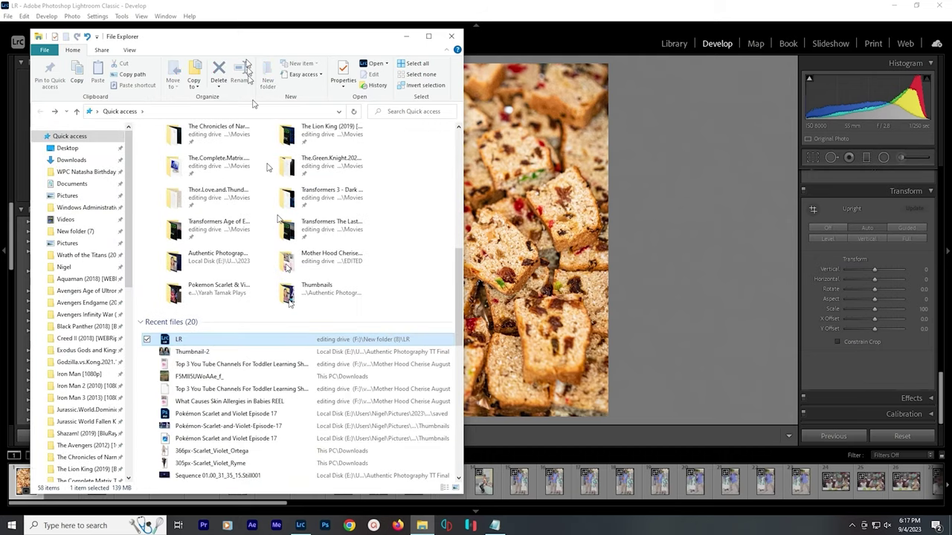
pyautogui.moveTo(240, 41); pyautogui.dragTo(402, 61)
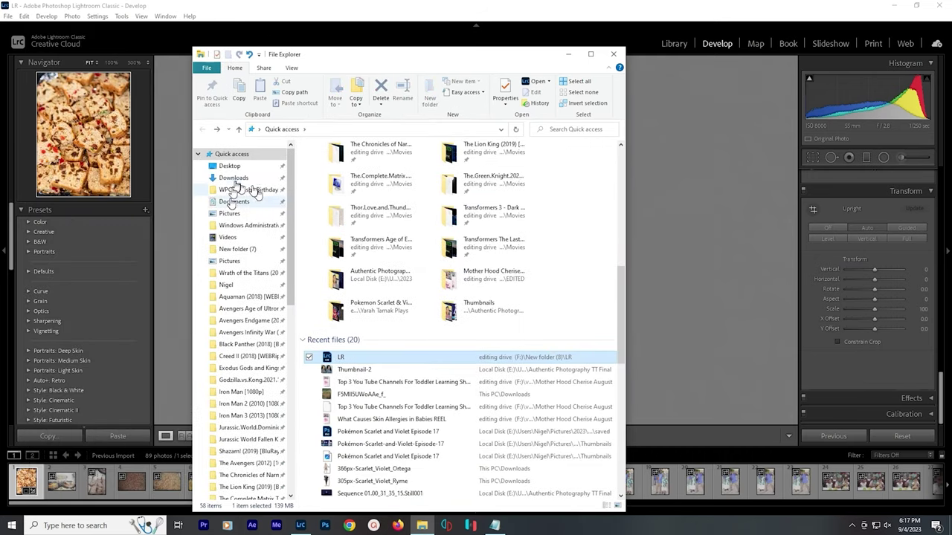
pyautogui.click(244, 261)
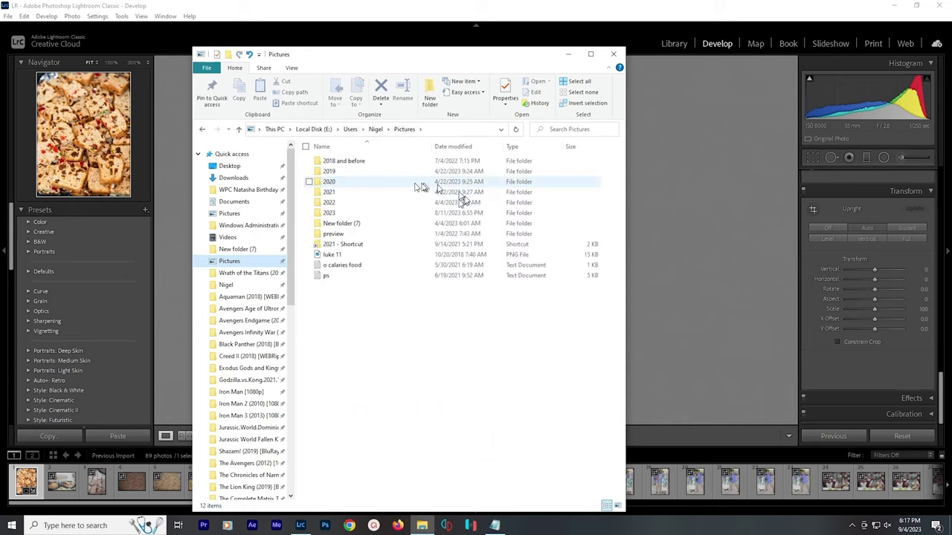
pyautogui.doubleClick(338, 213)
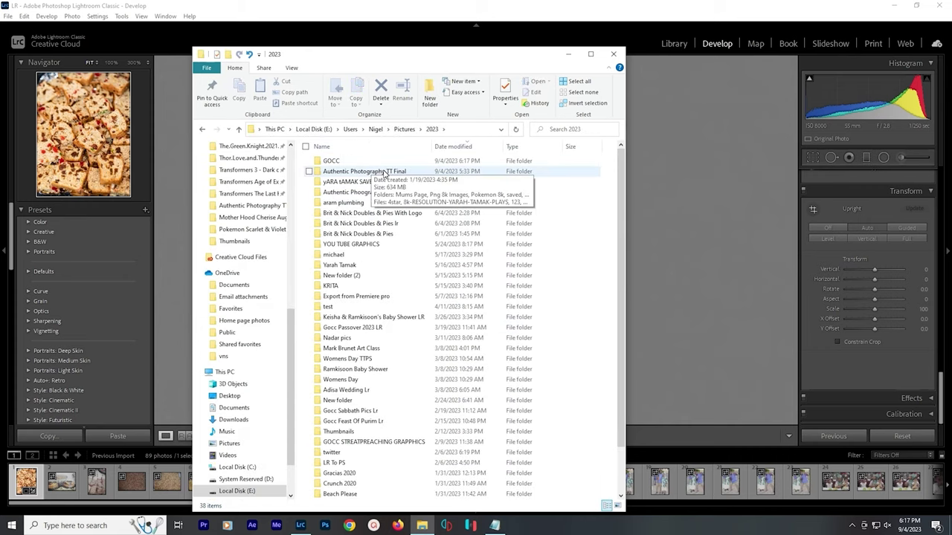
pyautogui.doubleClick(384, 162)
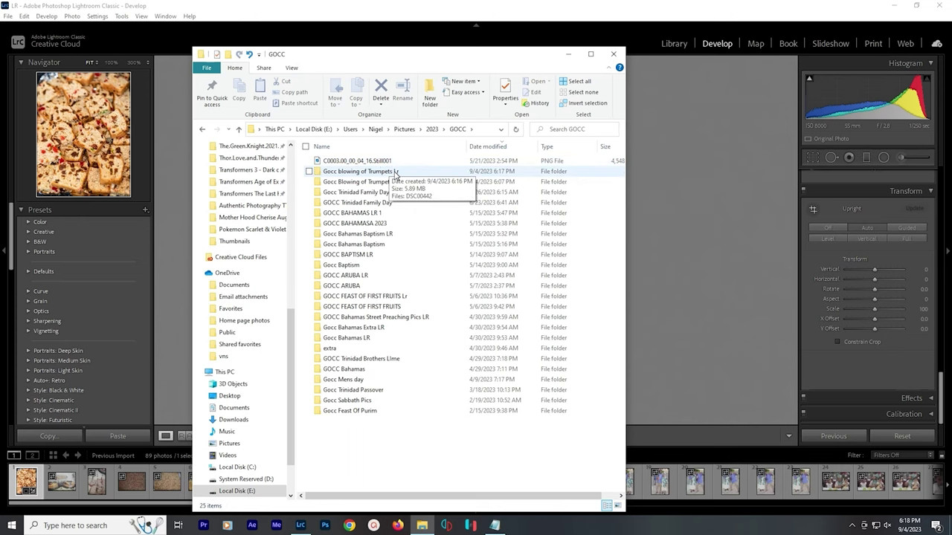
pyautogui.doubleClick(395, 172)
pyautogui.click(321, 182)
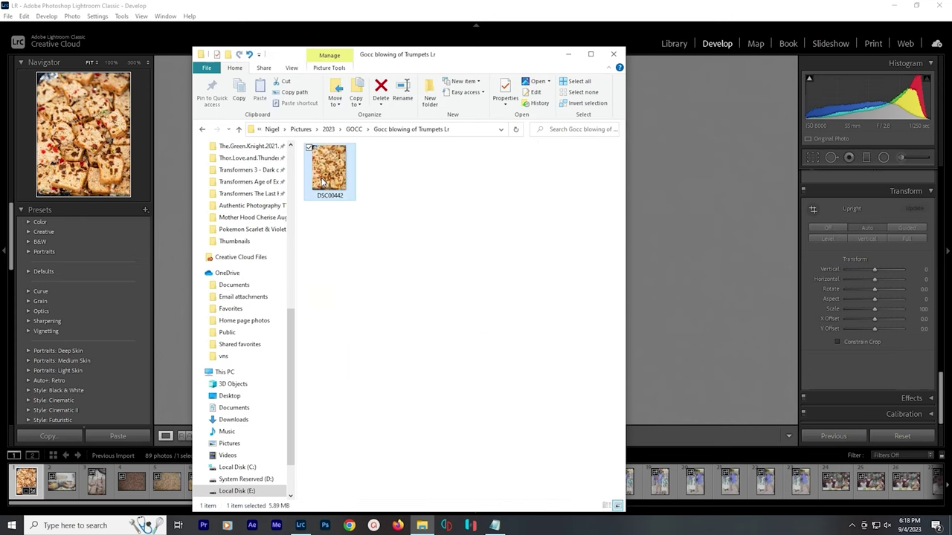
pyautogui.doubleClick(321, 182)
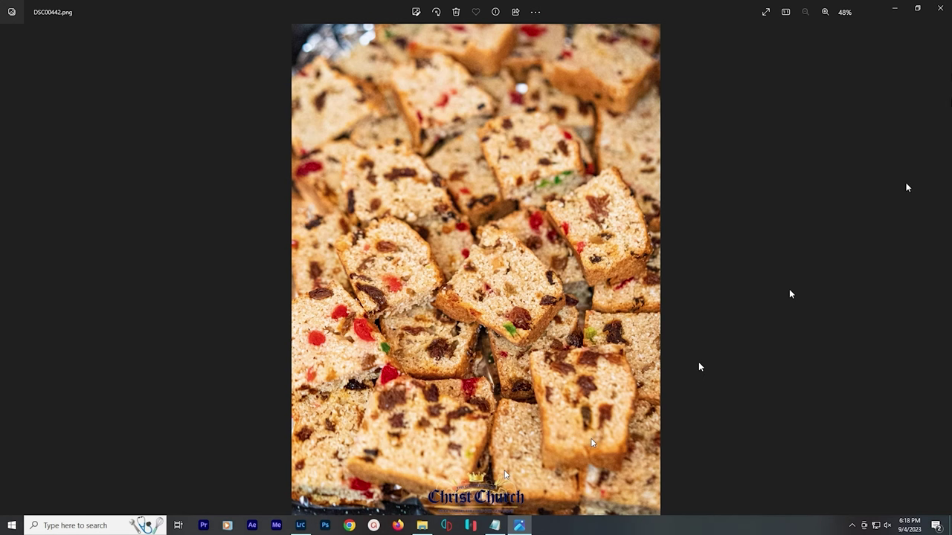
# Close the Photos viewer and switch Lightroom to the boxed cakes photo DSC00443
pyautogui.click(940, 8)
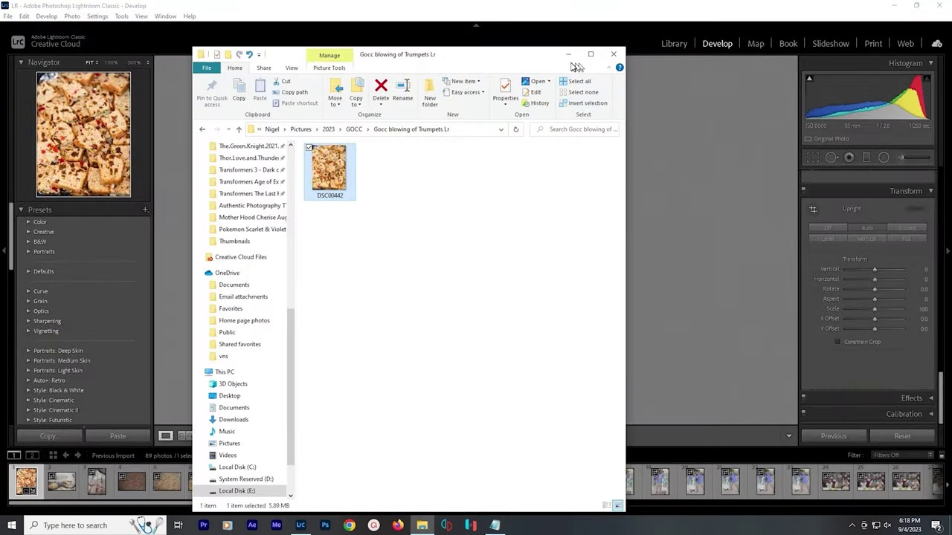
pyautogui.hotkey('alt', 'Tab')
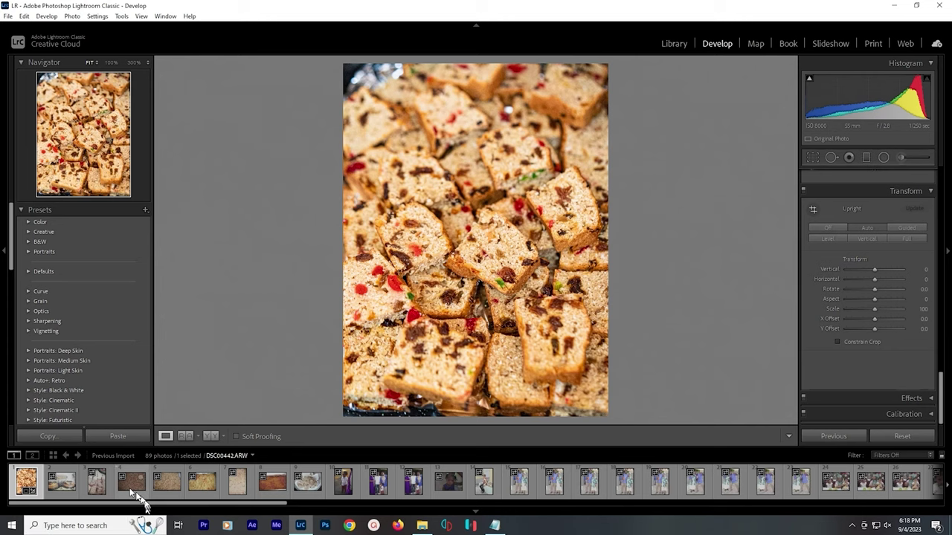
pyautogui.click(55, 492)
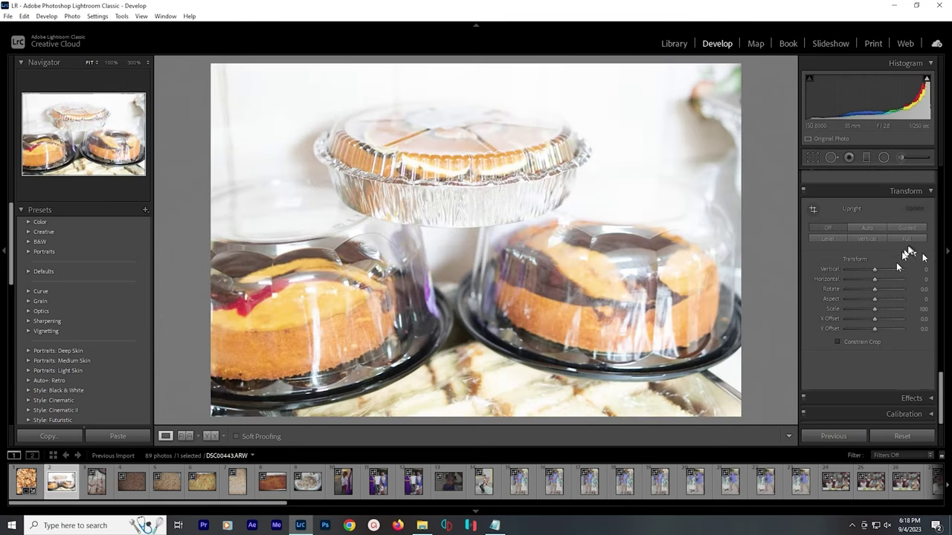
# Set Highlights -81, Whites -84, Blacks -23, Shadows +32, Texture +58 and Dehaze +54
pyautogui.scroll(3, 897, 296)
pyautogui.scroll(5, 896, 290)
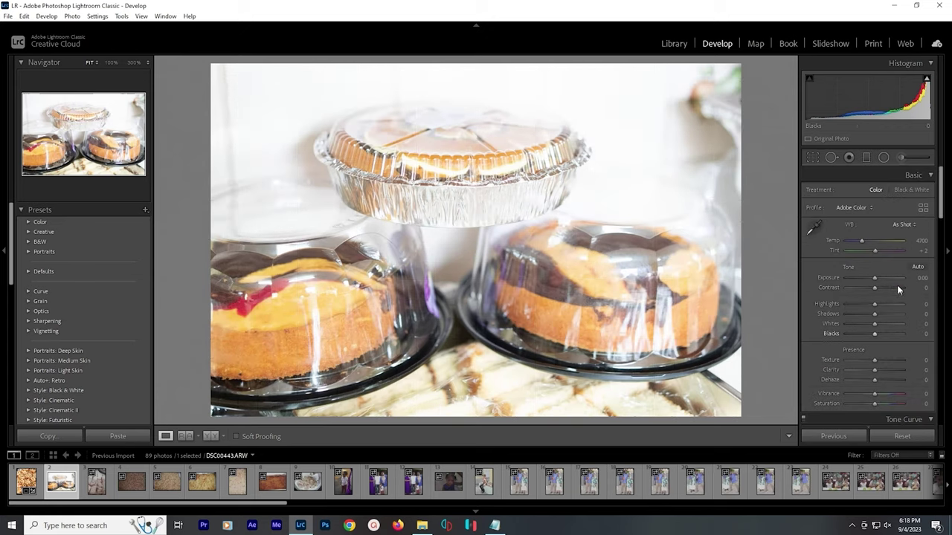
pyautogui.click(852, 304)
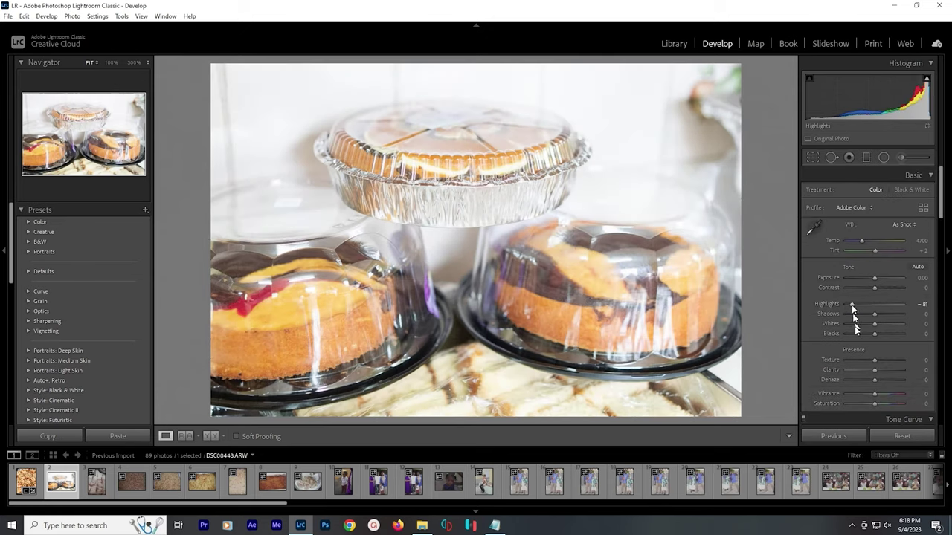
pyautogui.click(852, 323)
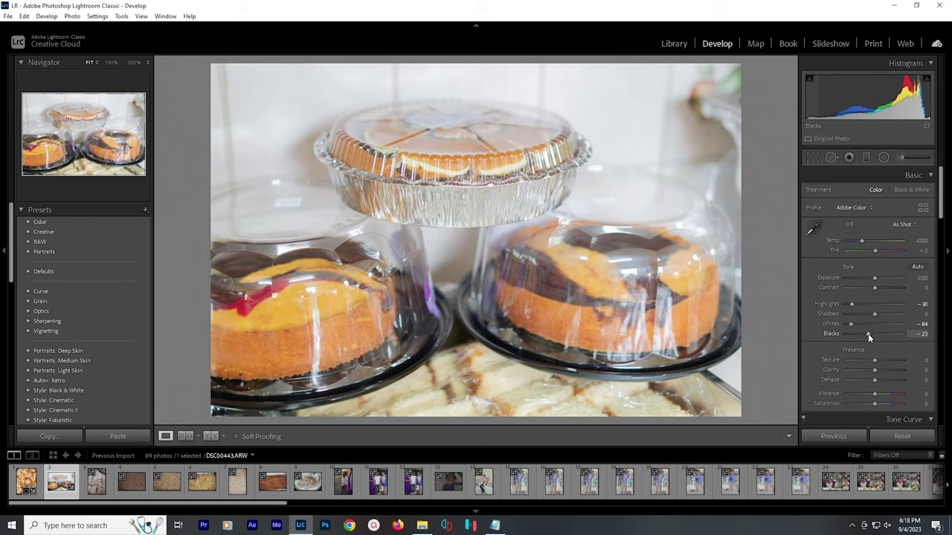
pyautogui.click(886, 315)
pyautogui.moveTo(884, 313); pyautogui.dragTo(883, 314)
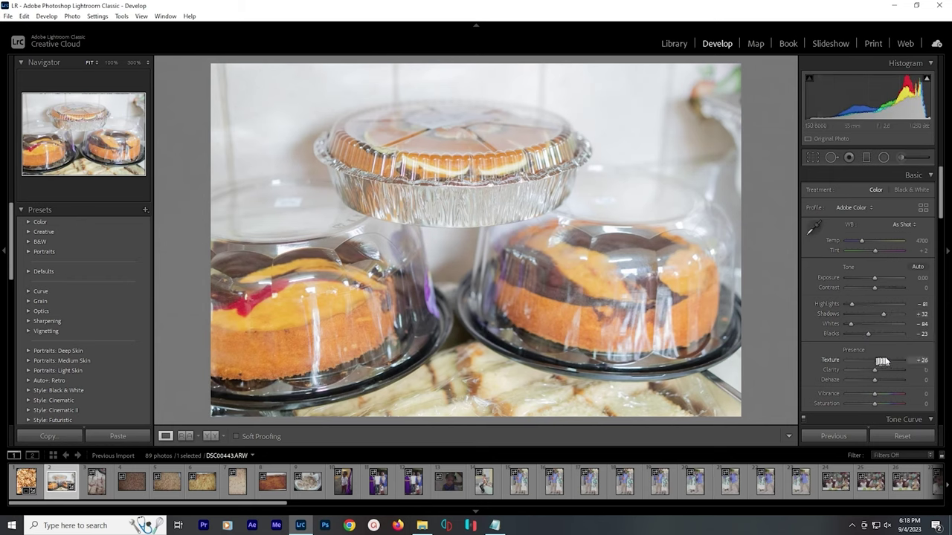
pyautogui.click(889, 380)
pyautogui.moveTo(888, 382); pyautogui.dragTo(891, 382)
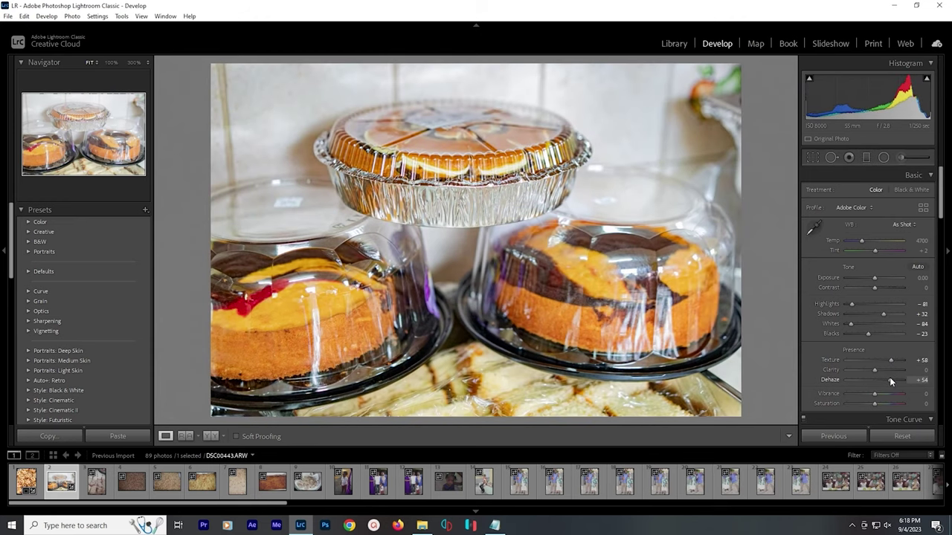
pyautogui.click(814, 157)
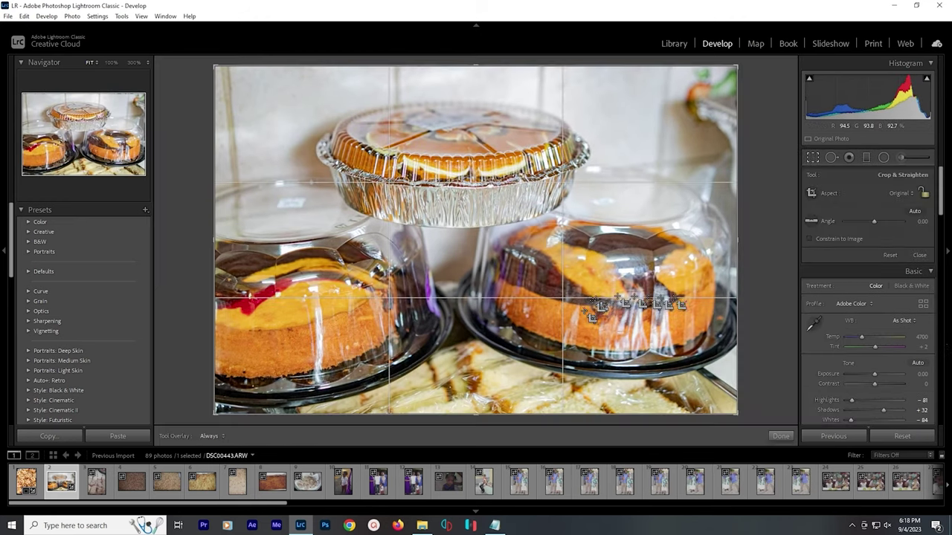
# Crop the cake photo by raising the bottom edge and lowering the top, then loosen the bottom slightly
pyautogui.moveTo(506, 415); pyautogui.dragTo(505, 386)
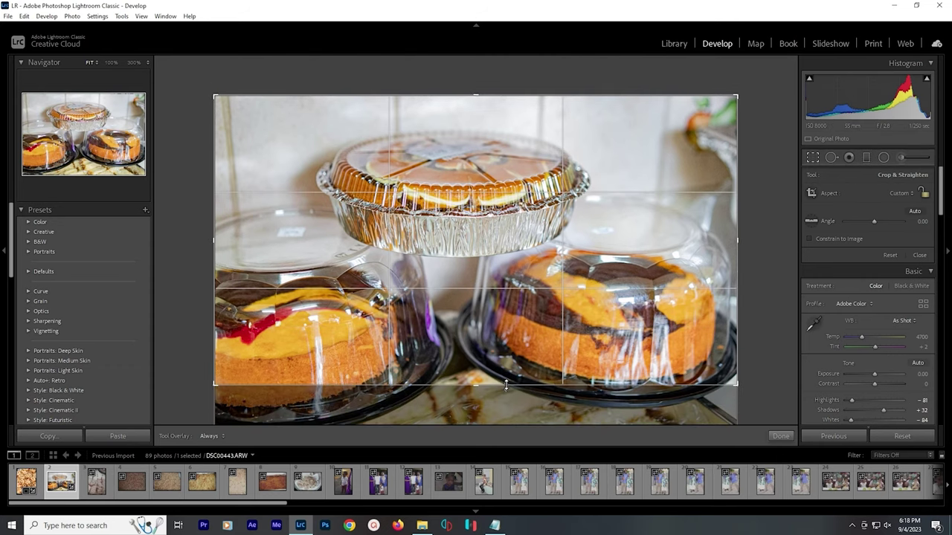
pyautogui.moveTo(486, 96); pyautogui.dragTo(485, 116)
pyautogui.press('Return')
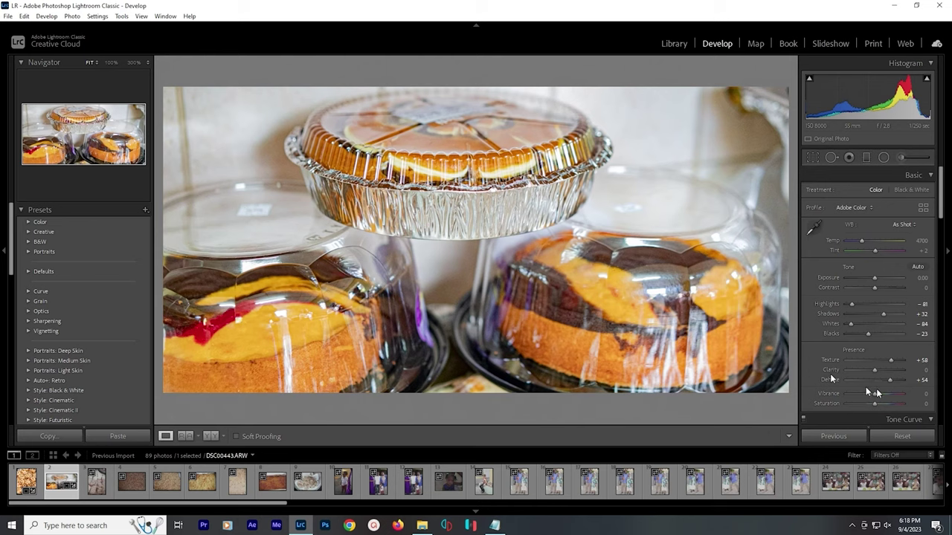
pyautogui.click(808, 159)
pyautogui.moveTo(476, 368); pyautogui.dragTo(476, 380)
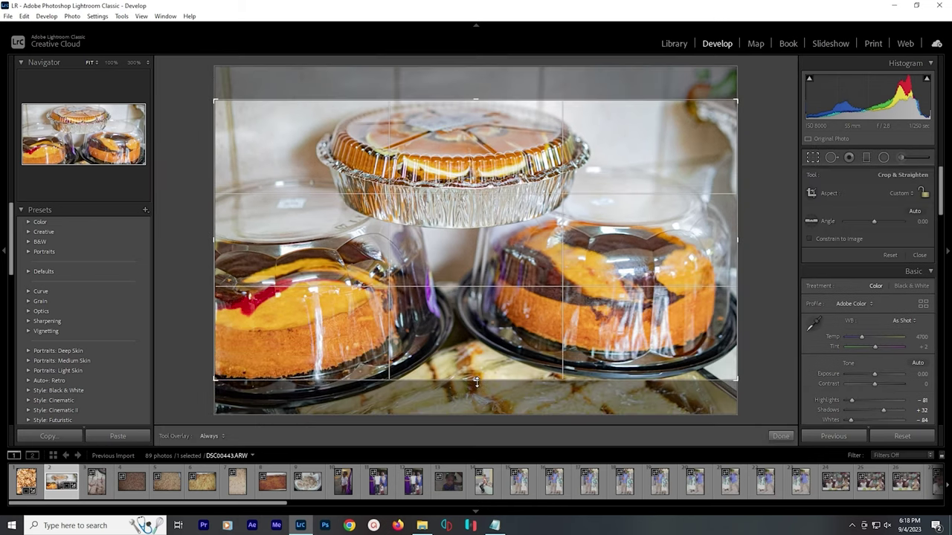
pyautogui.press('Return')
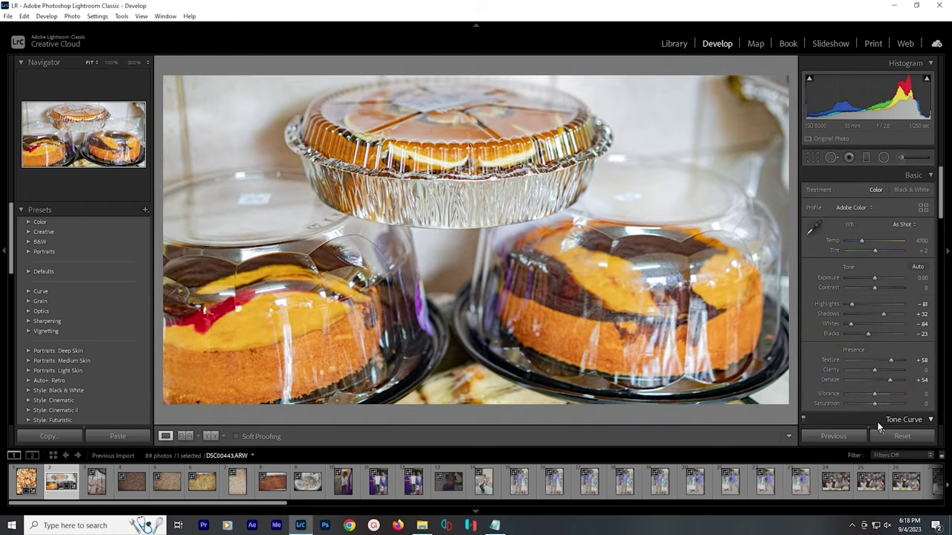
# Inspect the right cake at 1:1, then extend the crop's bottom edge further and commit it
pyautogui.click(661, 314)
pyautogui.click(662, 315)
pyautogui.click(813, 157)
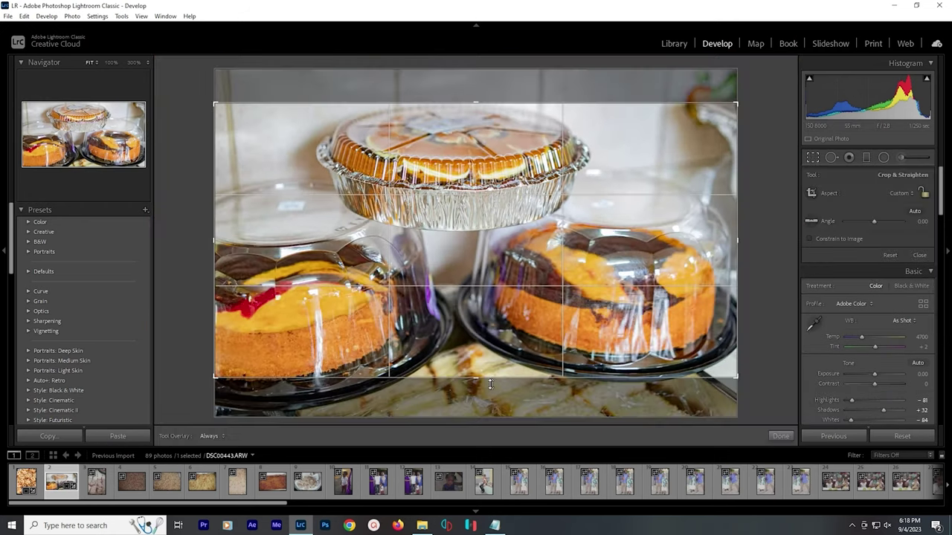
pyautogui.moveTo(489, 381); pyautogui.dragTo(490, 396)
pyautogui.press('Return')
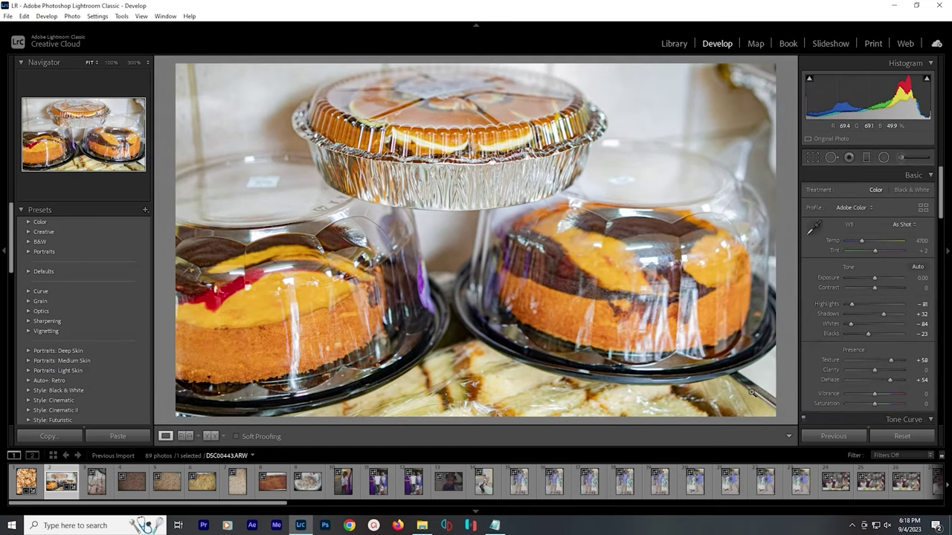
pyautogui.click(814, 158)
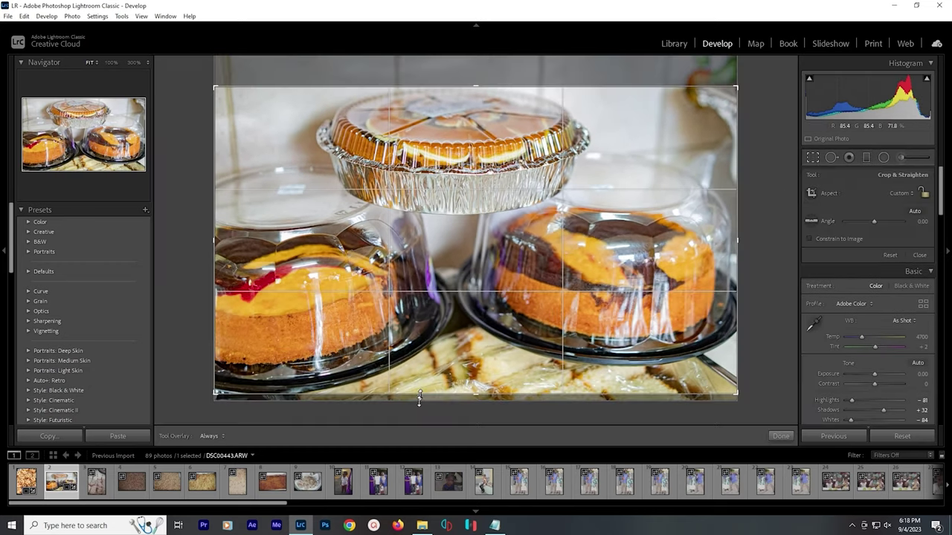
pyautogui.press('Return')
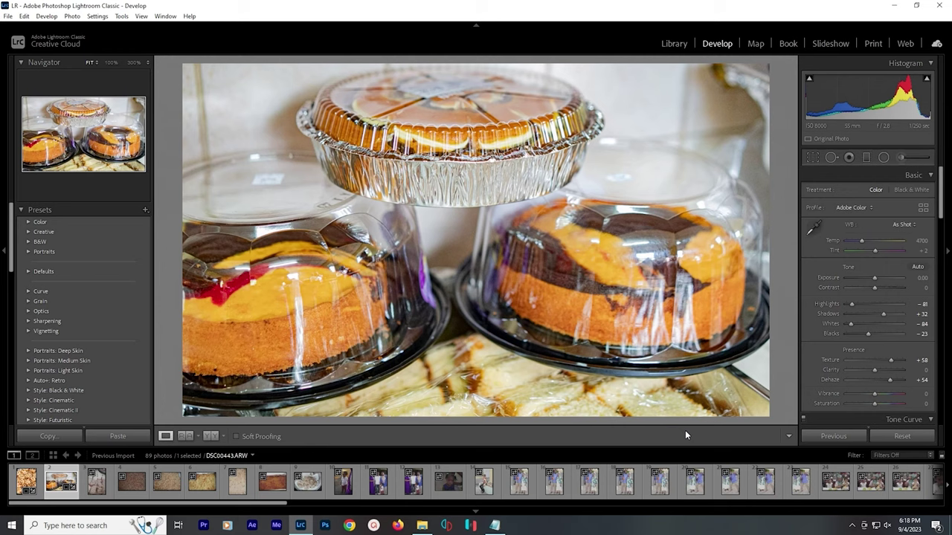
pyautogui.scroll(-5, 919, 334)
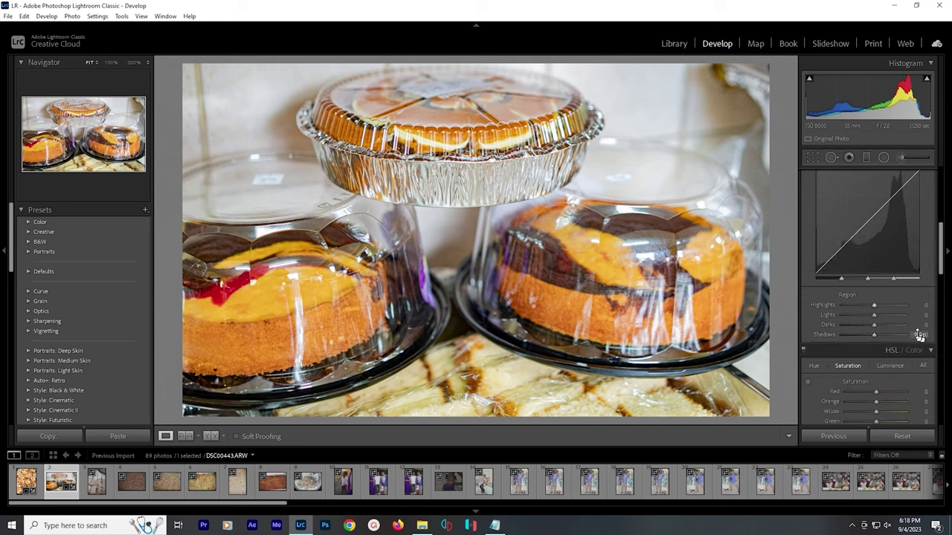
# Export the cake photo with previous settings and move to the bread slices photo DSC00444
pyautogui.scroll(-2, 935, 341)
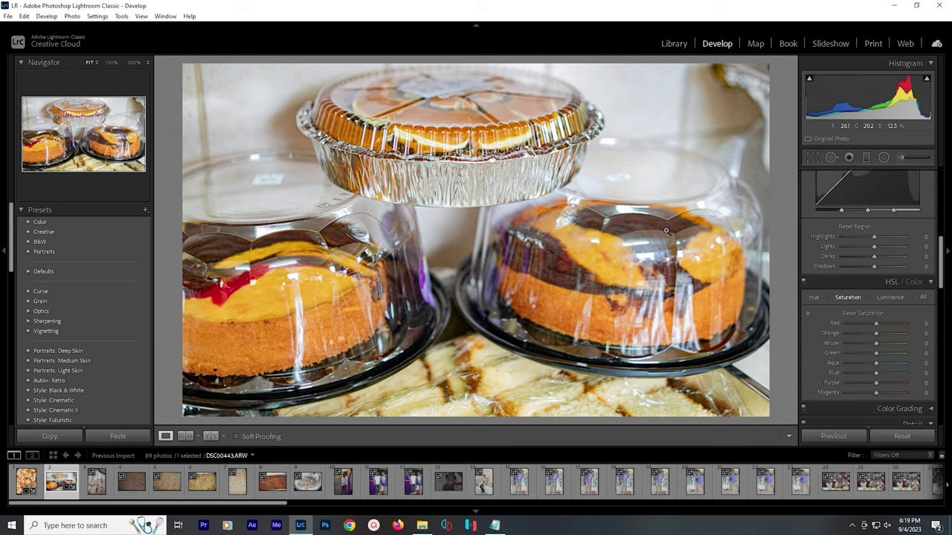
pyautogui.hotkey('ctrl', 'alt', 'shift', 'e')
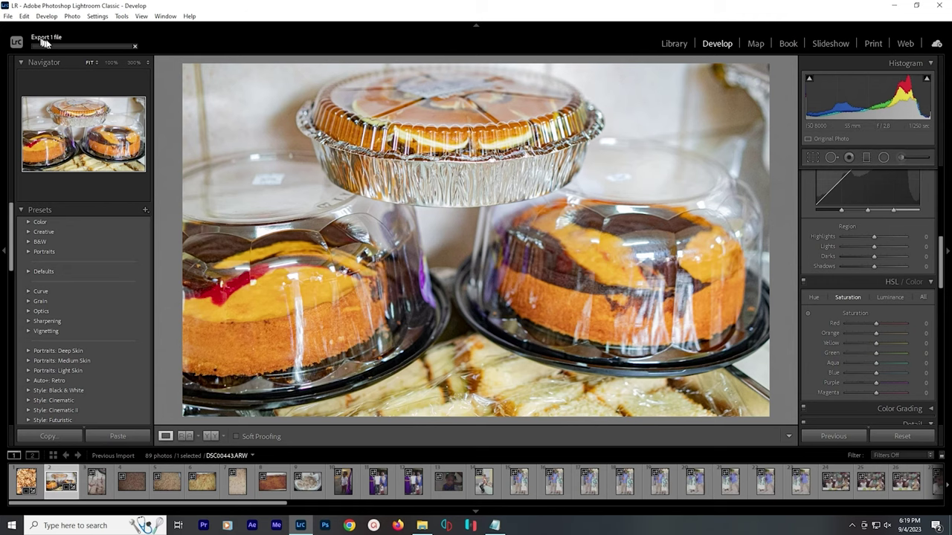
pyautogui.press('Right')
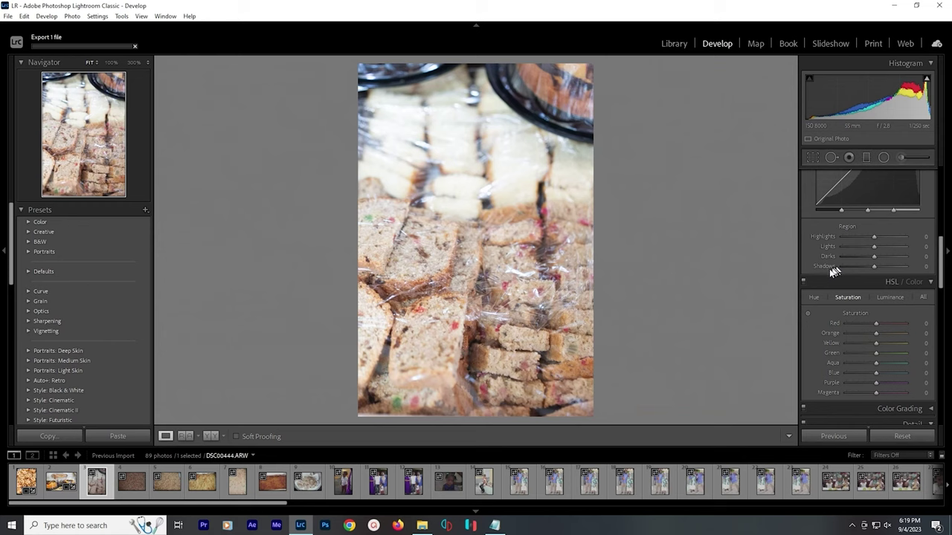
pyautogui.scroll(2, 895, 288)
pyautogui.scroll(-4, 907, 319)
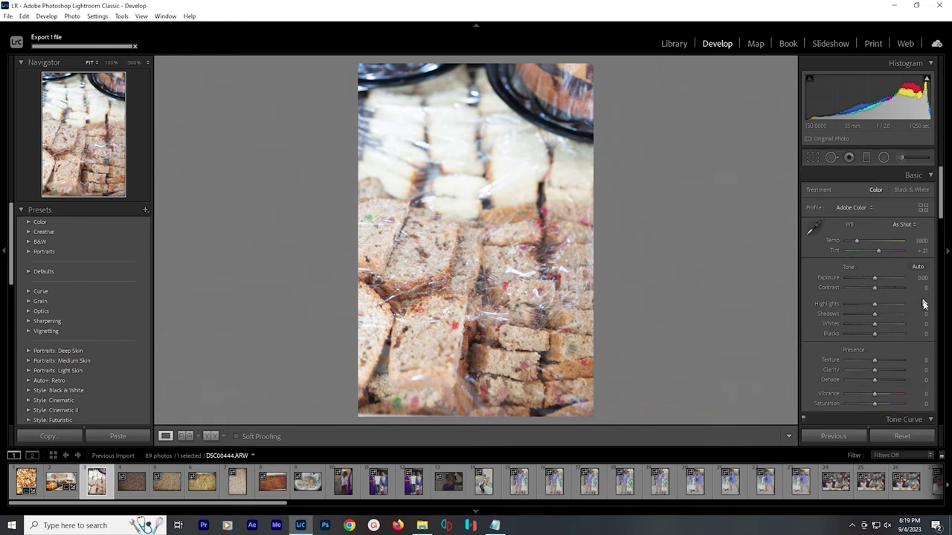
pyautogui.scroll(-5, 907, 320)
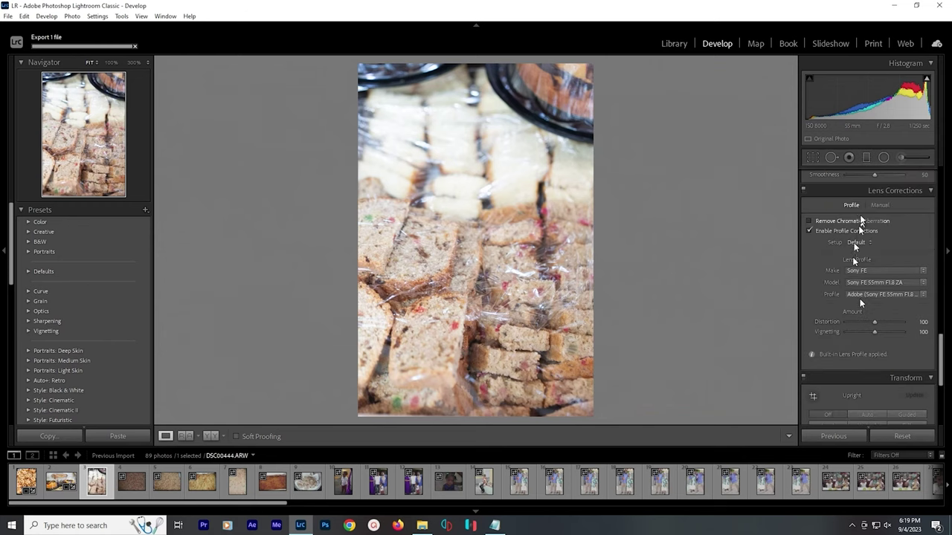
pyautogui.scroll(-2, 902, 240)
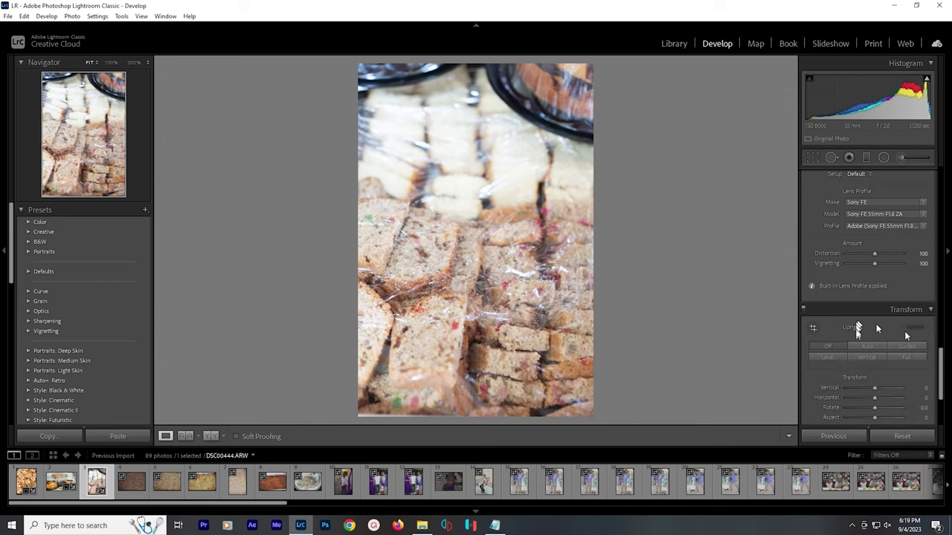
pyautogui.scroll(8, 878, 353)
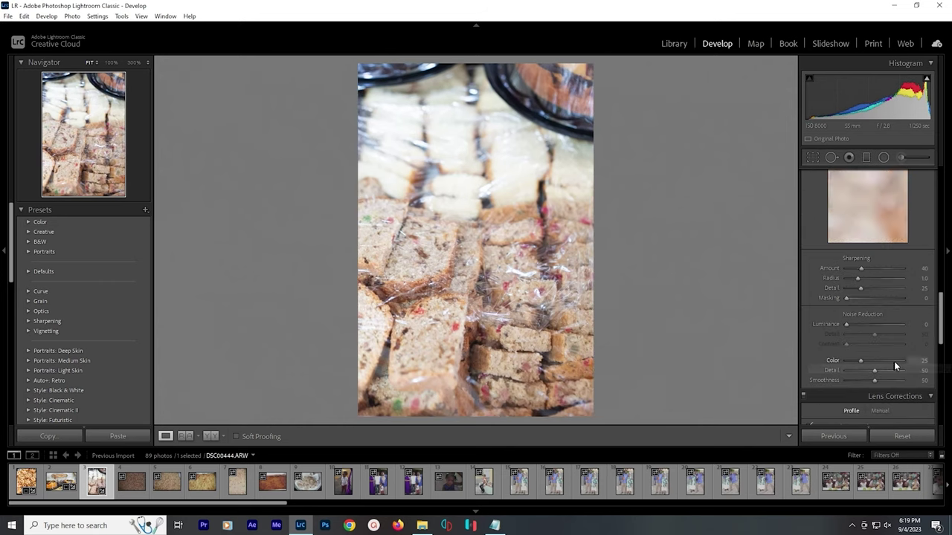
pyautogui.scroll(5, 894, 360)
pyautogui.moveTo(874, 305); pyautogui.dragTo(866, 334)
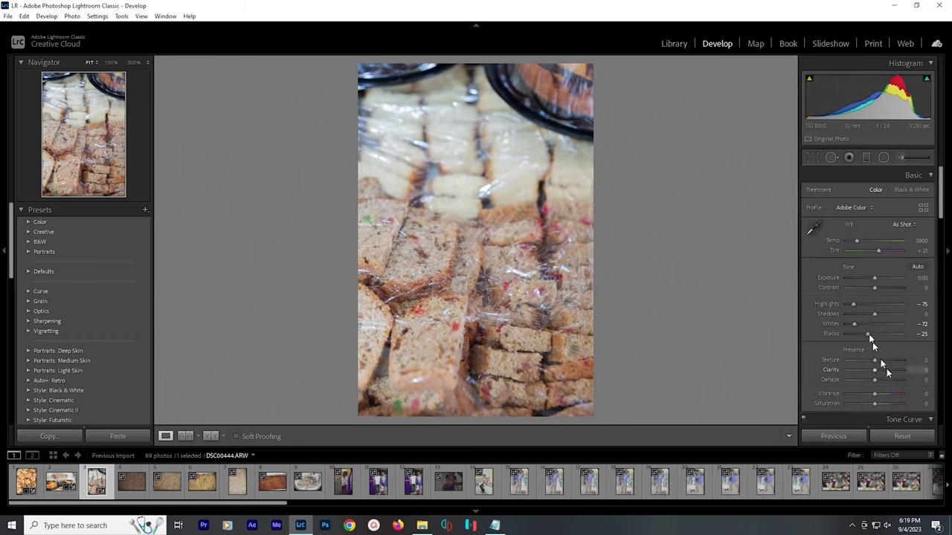
# Lift Shadows to +49 and crop the plates off the top of the slices photo
pyautogui.click(887, 314)
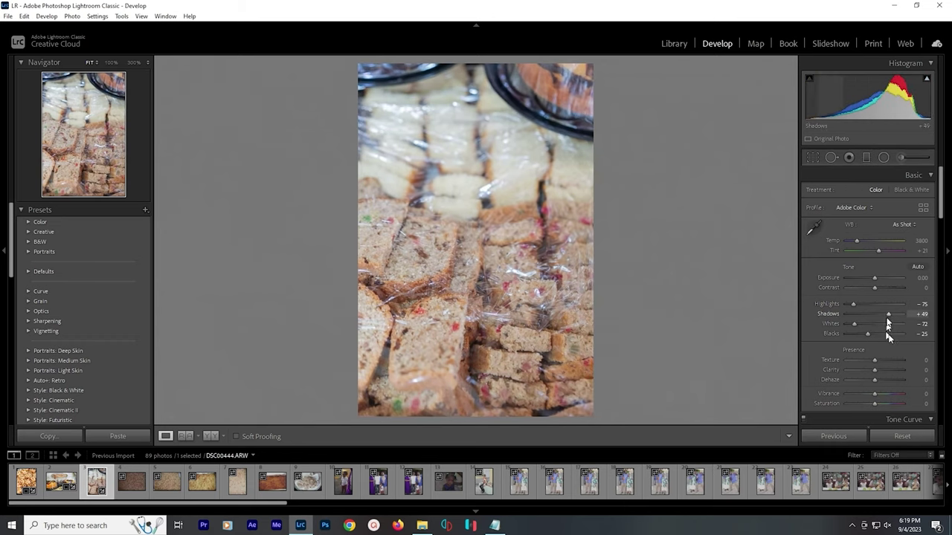
pyautogui.click(813, 157)
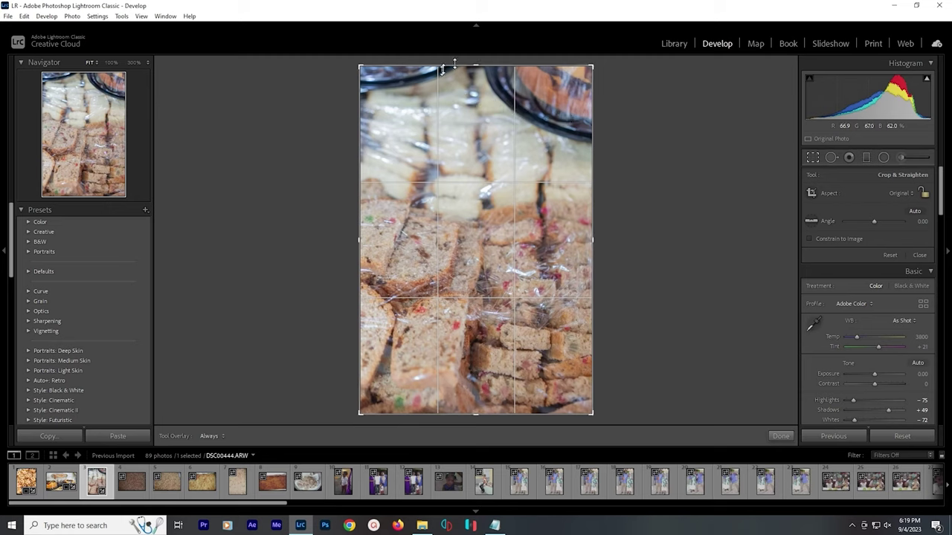
pyautogui.moveTo(467, 62); pyautogui.dragTo(467, 101)
pyautogui.press('Return')
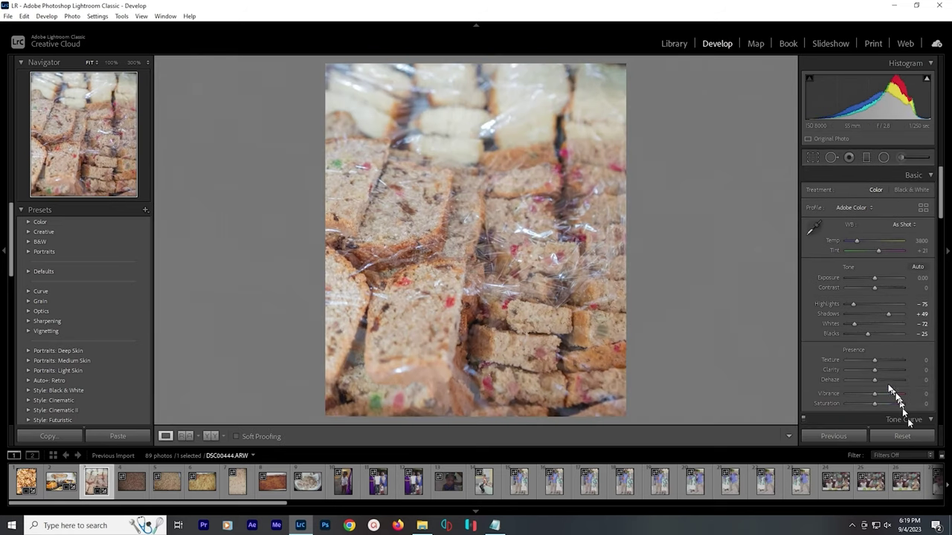
# Set Texture +91, Dehaze +44, Exposure +0.44, raise curve Lights, then export with previous settings
pyautogui.moveTo(874, 361); pyautogui.dragTo(900, 362)
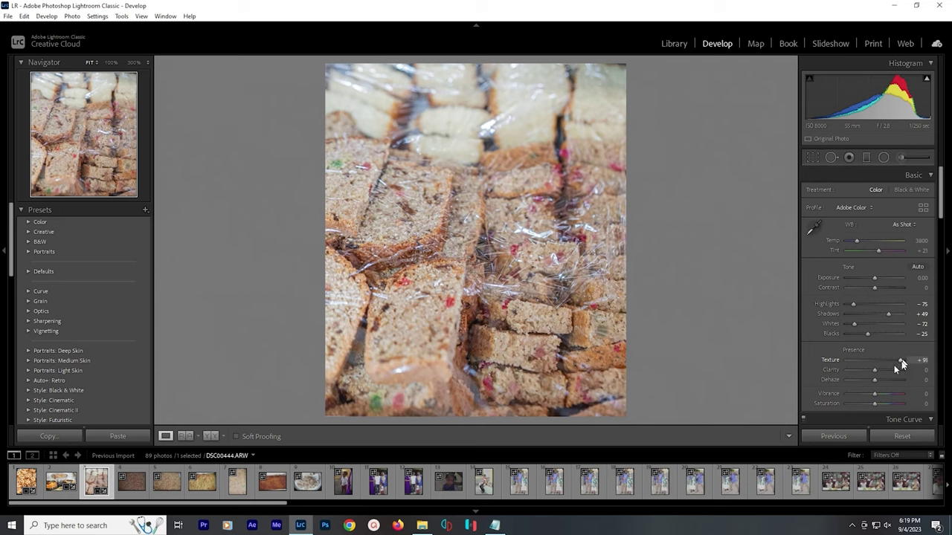
pyautogui.moveTo(883, 384); pyautogui.dragTo(888, 382)
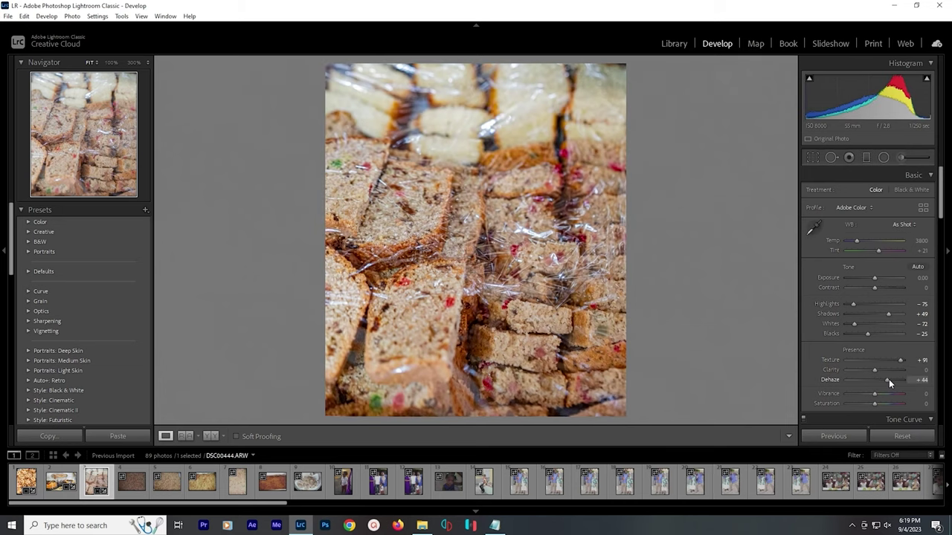
pyautogui.moveTo(874, 279); pyautogui.dragTo(880, 288)
pyautogui.scroll(-8, 907, 335)
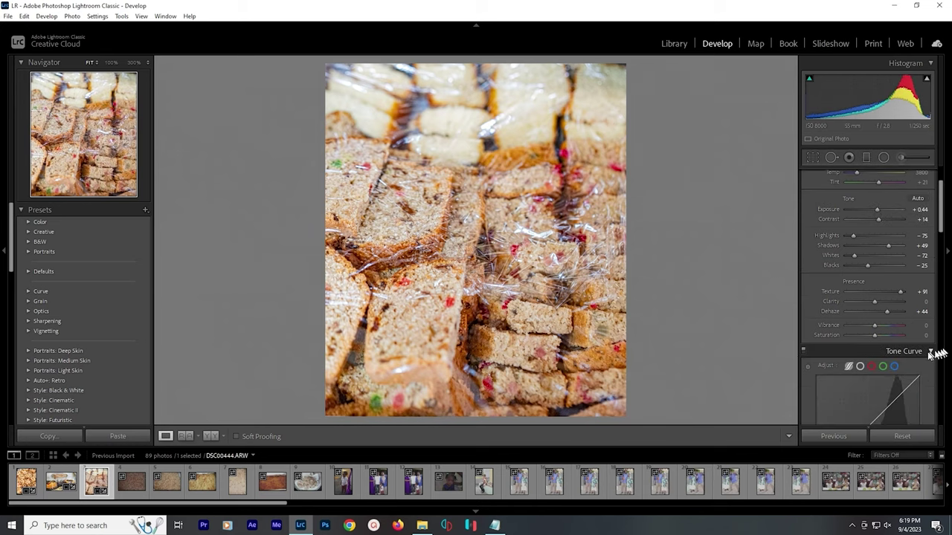
pyautogui.moveTo(876, 315); pyautogui.dragTo(865, 325)
pyautogui.scroll(-1, 932, 342)
pyautogui.scroll(-4, 932, 343)
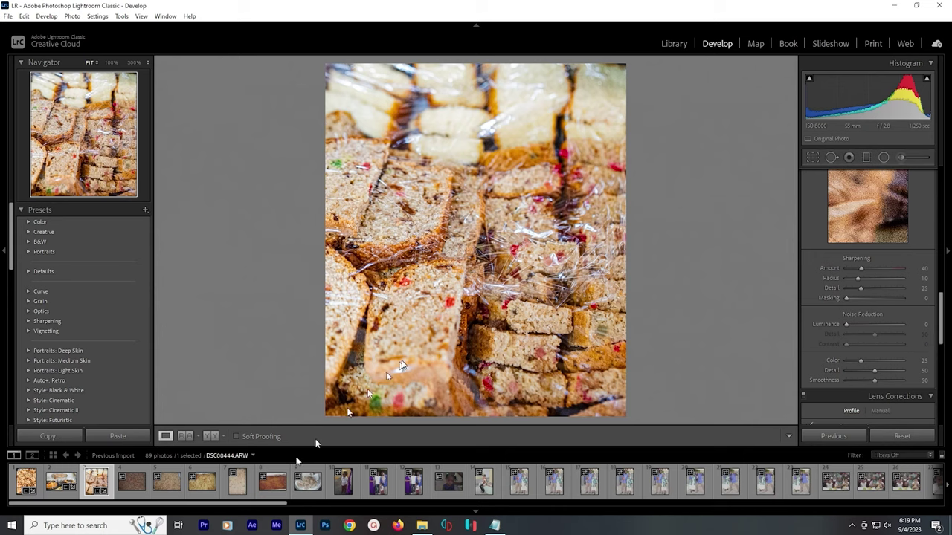
pyautogui.hotkey('ctrl', 'alt', 'shift', 'e')
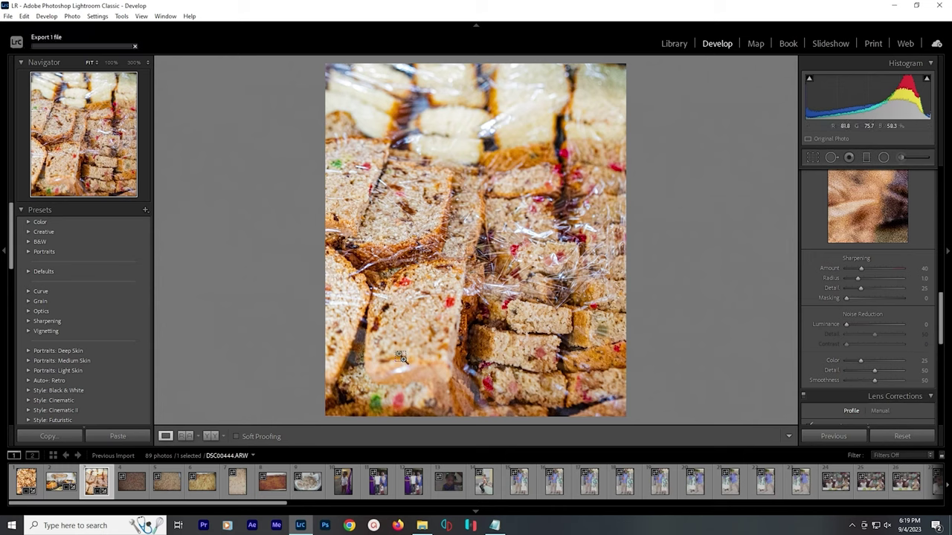
pyautogui.click(63, 491)
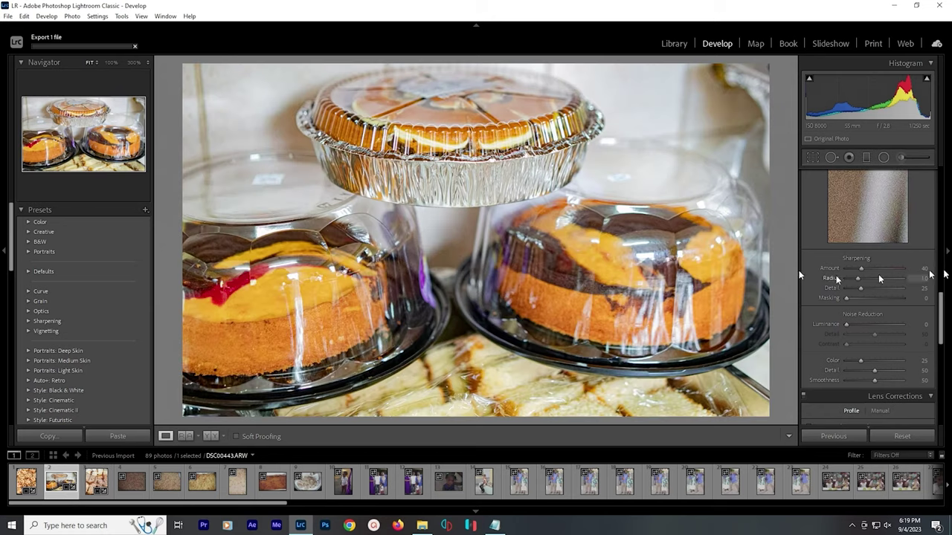
# Apply Upright Auto to the cake photo, then switch to the rice photo DSC00445
pyautogui.scroll(-3, 944, 303)
pyautogui.scroll(-1, 913, 295)
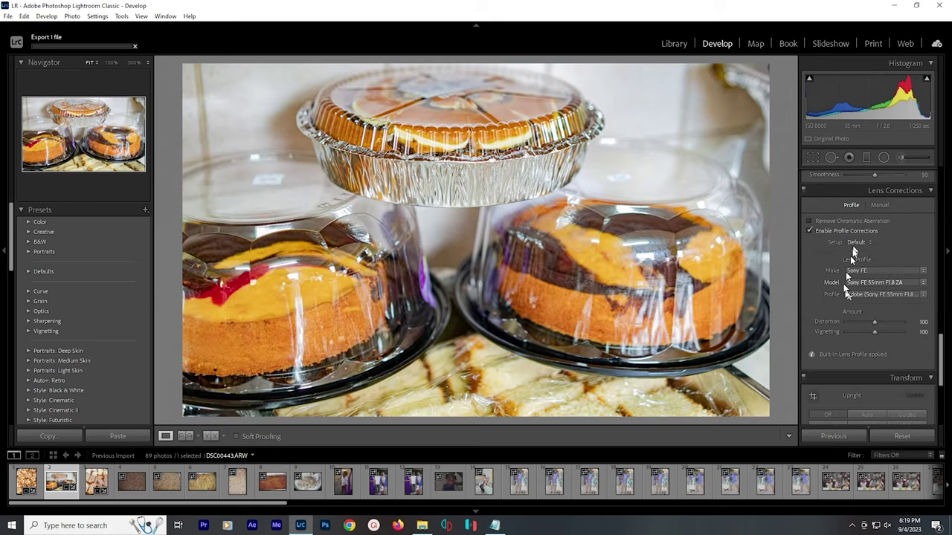
pyautogui.scroll(-2, 892, 294)
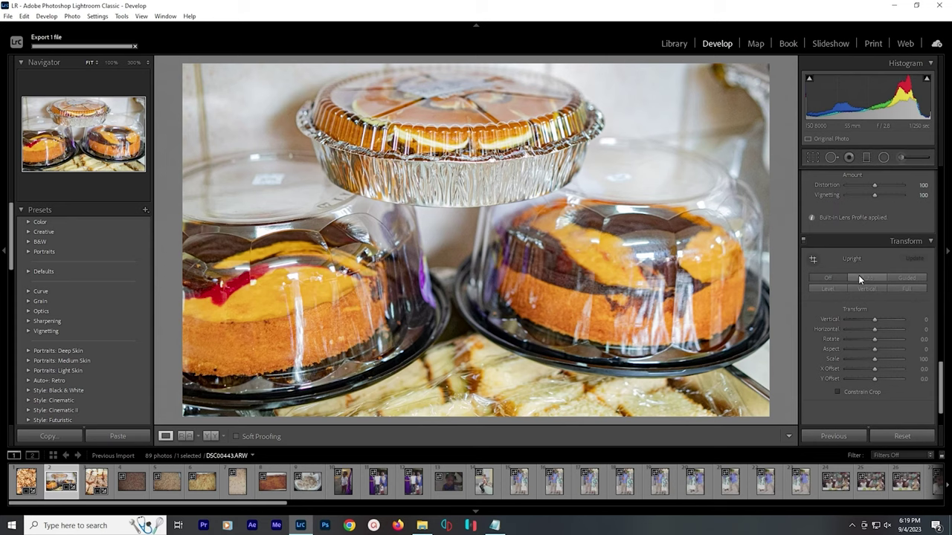
pyautogui.click(859, 277)
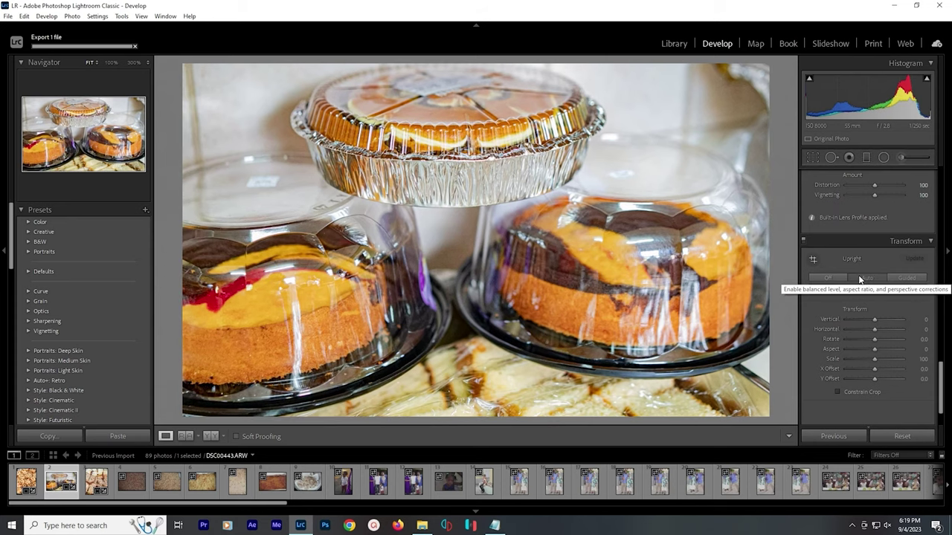
pyautogui.click(126, 488)
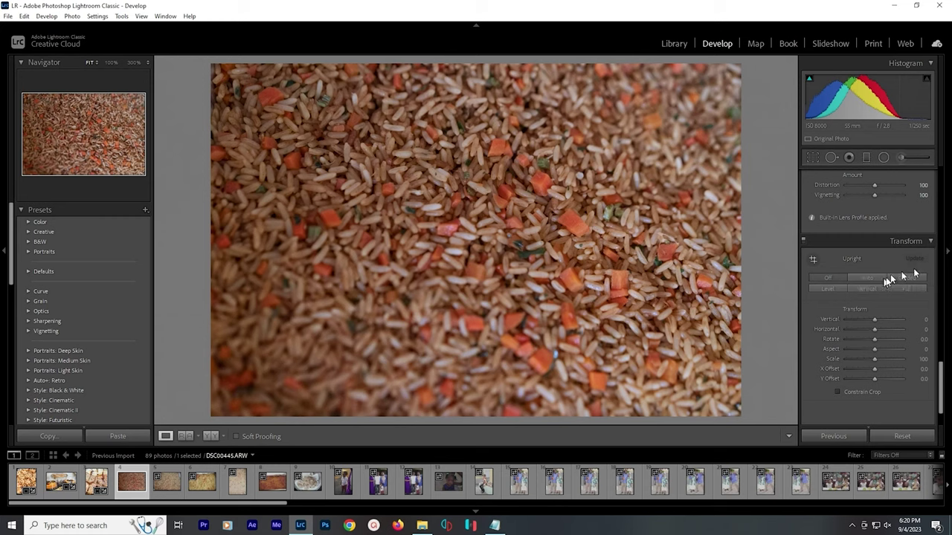
# Set Shadows +56 and Exposure +0.97, brighten Tone Curve Lights, and push Texture to +100
pyautogui.scroll(5, 887, 280)
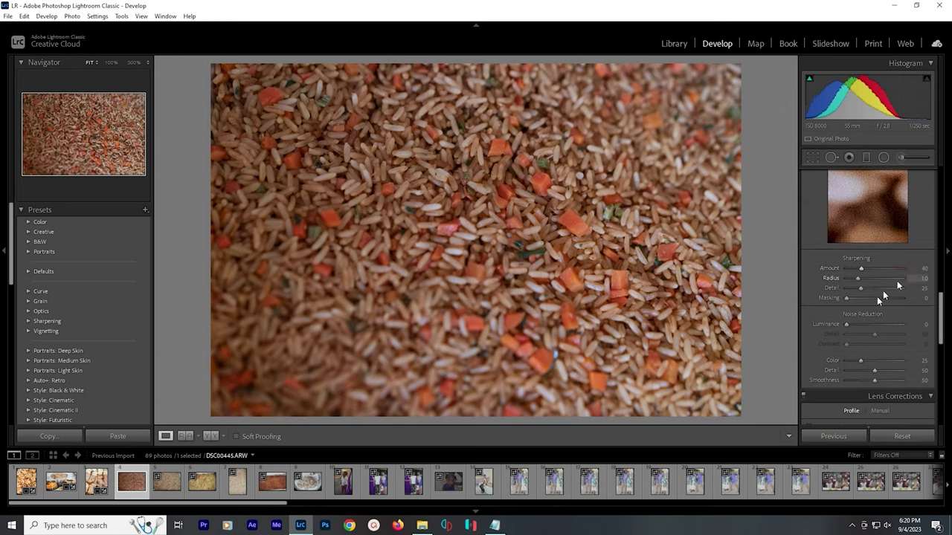
pyautogui.scroll(-3, 895, 344)
pyautogui.scroll(-3, 900, 335)
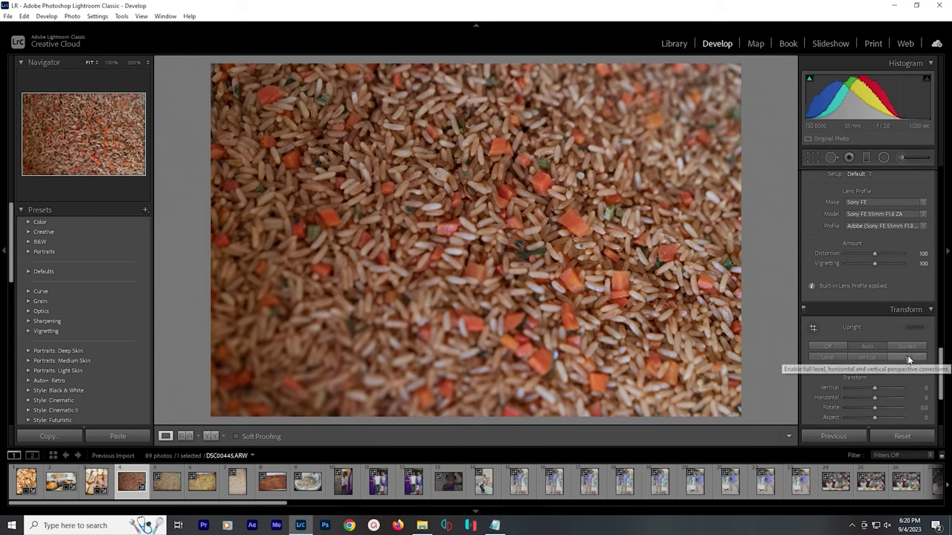
pyautogui.scroll(10, 910, 352)
pyautogui.scroll(2, 910, 350)
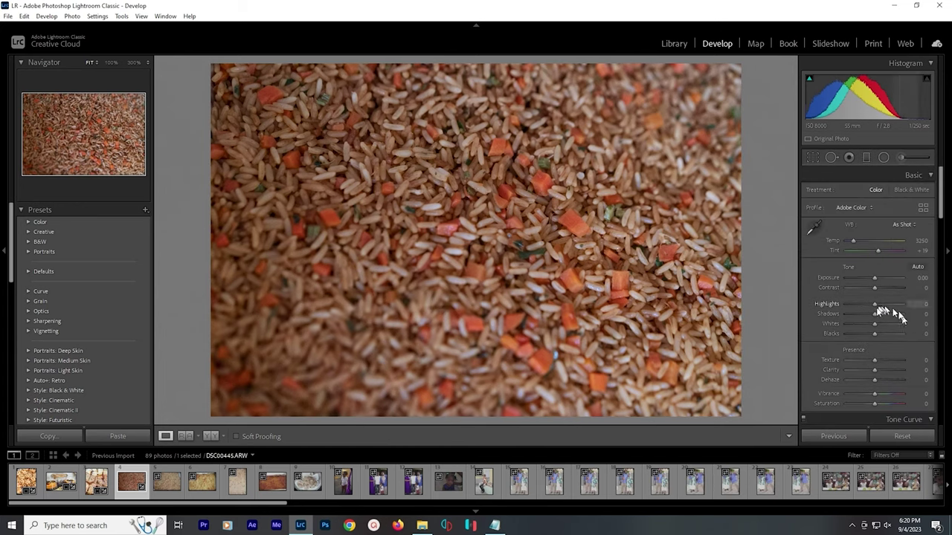
pyautogui.click(891, 318)
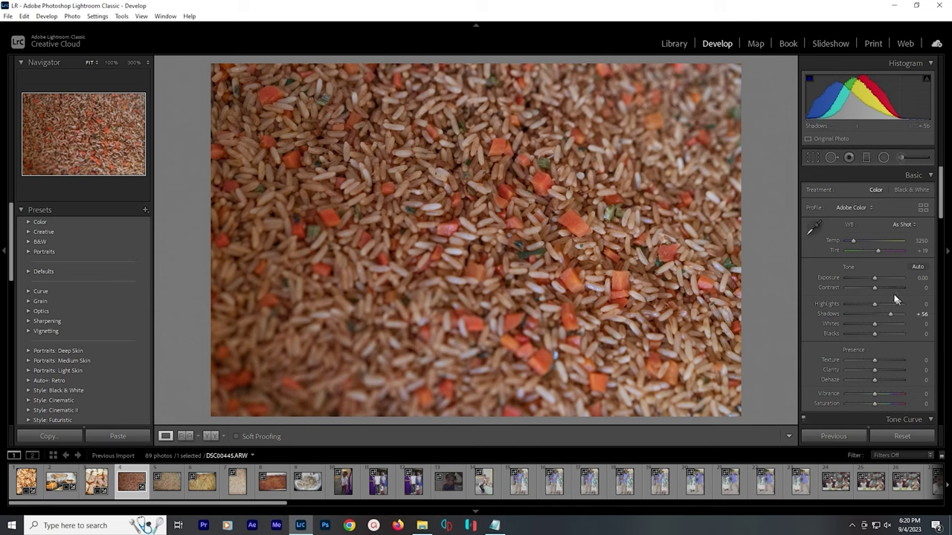
pyautogui.click(880, 278)
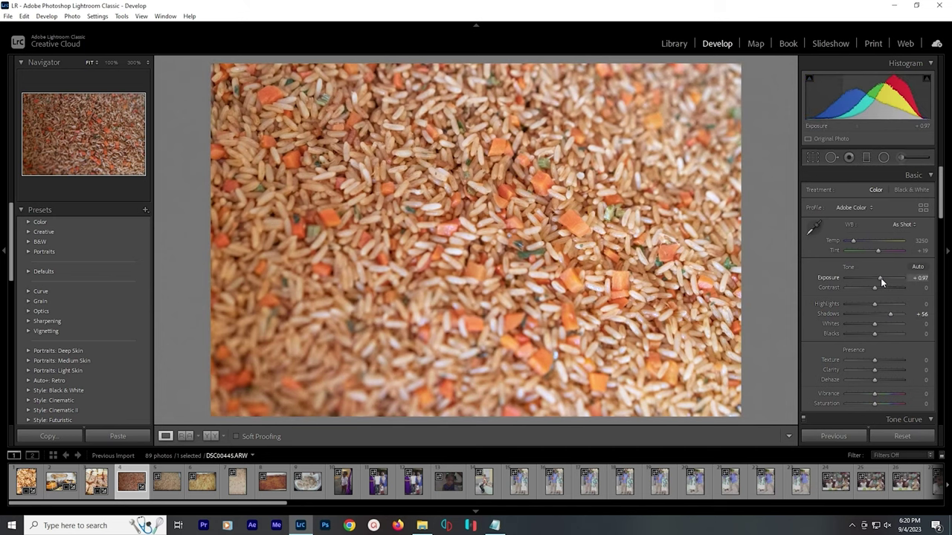
pyautogui.scroll(-2, 912, 315)
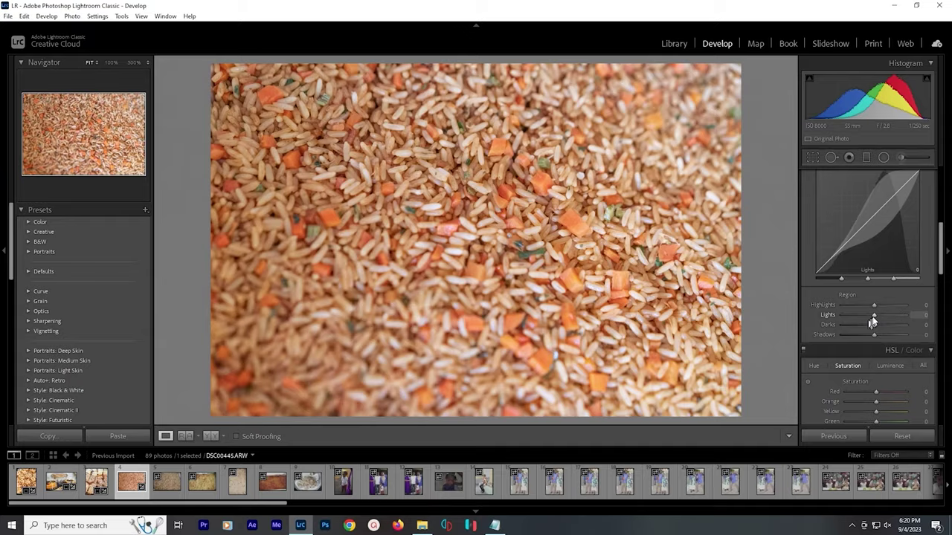
pyautogui.moveTo(870, 314)
pyautogui.mouseDown()
pyautogui.moveTo(883, 318)
pyautogui.moveTo(866, 324)
pyautogui.mouseUp()
pyautogui.scroll(5, 924, 335)
pyautogui.moveTo(892, 361); pyautogui.dragTo(901, 363)
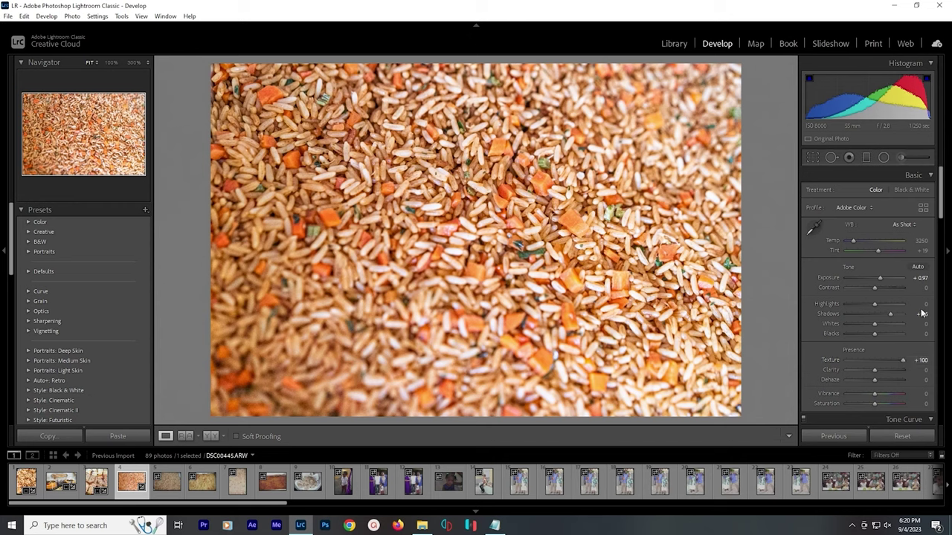
# Set white balance to Auto, then warm it to Temp 3140 with Tint +5
pyautogui.moveTo(854, 244); pyautogui.dragTo(856, 243)
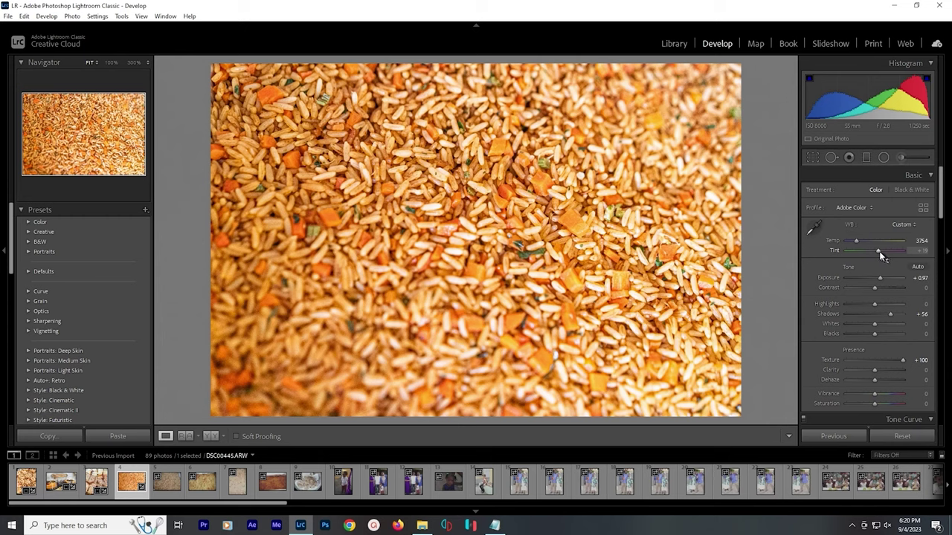
pyautogui.moveTo(876, 253); pyautogui.dragTo(881, 253)
pyautogui.moveTo(879, 252); pyautogui.dragTo(877, 253)
pyautogui.click(902, 225)
pyautogui.click(892, 247)
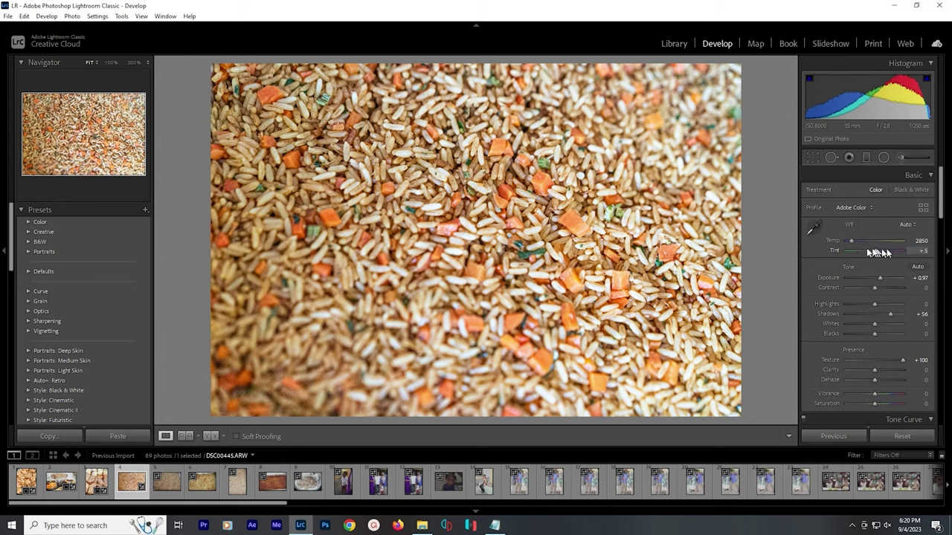
pyautogui.moveTo(853, 243); pyautogui.dragTo(859, 243)
# Export the edited rice photo
pyautogui.scroll(-10, 920, 344)
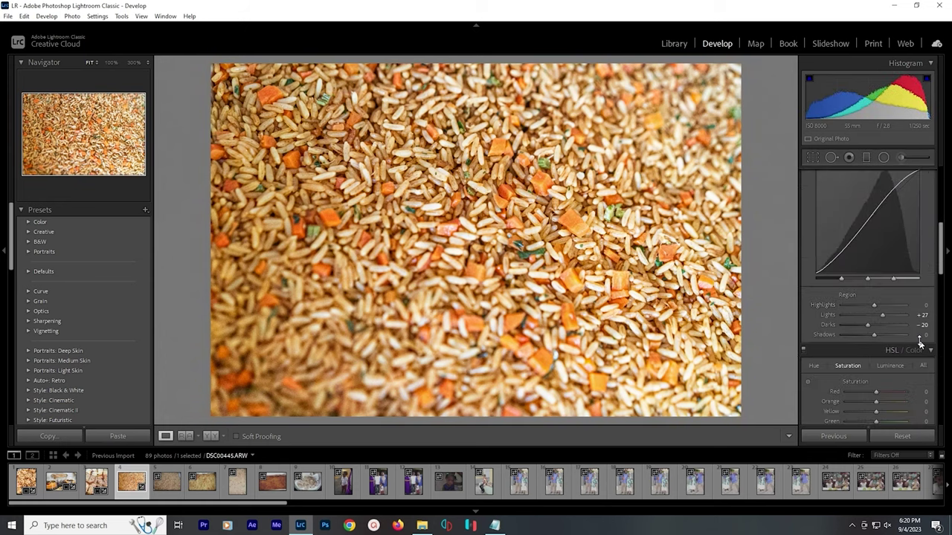
pyautogui.scroll(-2, 919, 342)
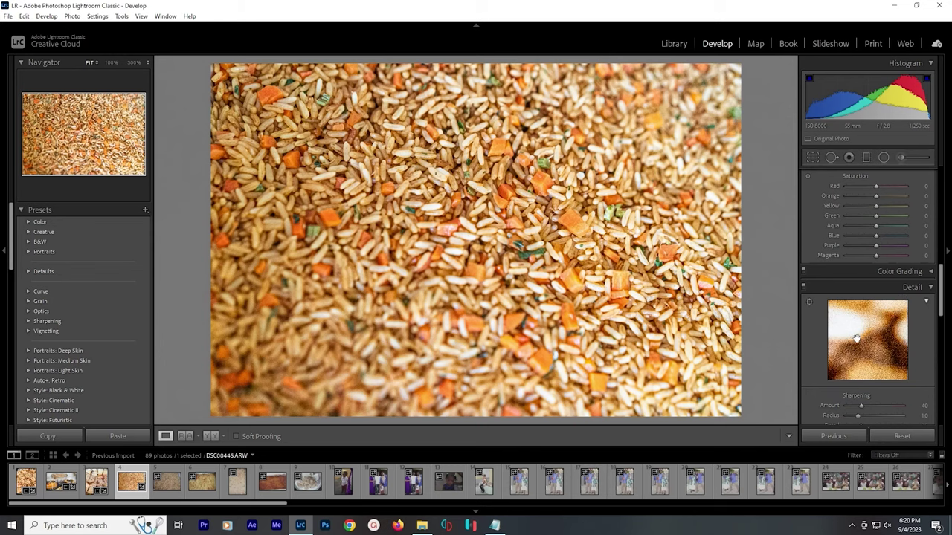
pyautogui.hotkey('ctrl', 'alt', 'shift', 'e')
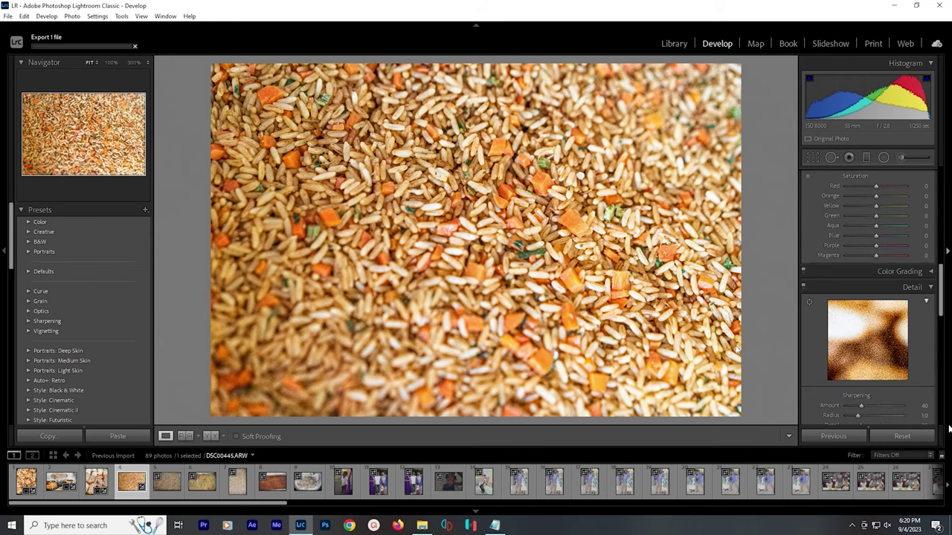
# Open the next rice photo, DSC00446, and apply Upright Auto
pyautogui.click(171, 491)
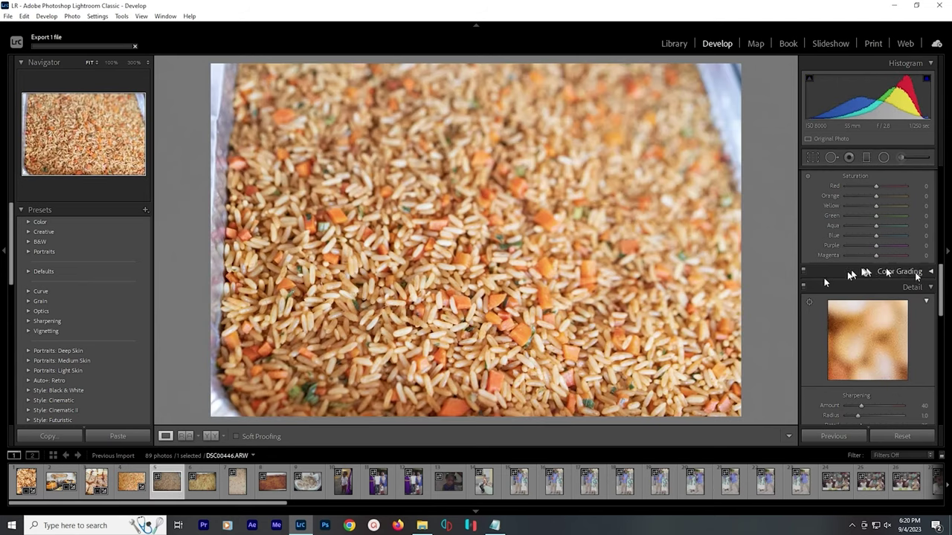
pyautogui.scroll(-5, 901, 312)
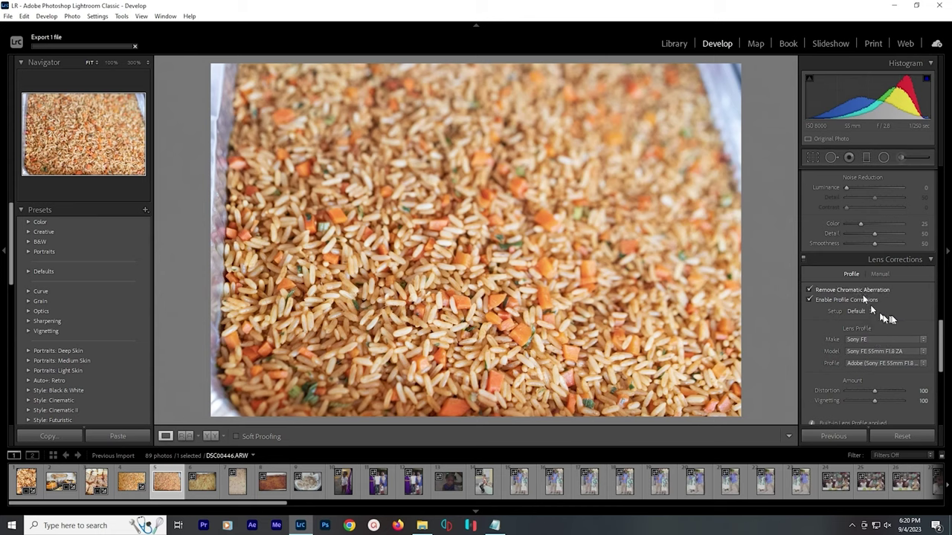
pyautogui.scroll(-3, 889, 316)
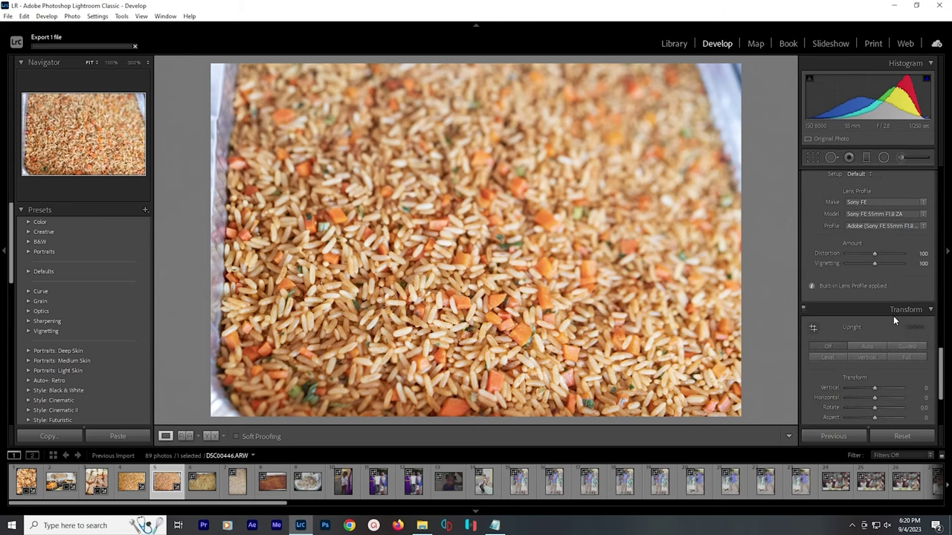
pyautogui.click(864, 347)
# Lower Highlights and Whites in the Basic panel
pyautogui.scroll(8, 906, 366)
pyautogui.scroll(-3, 905, 366)
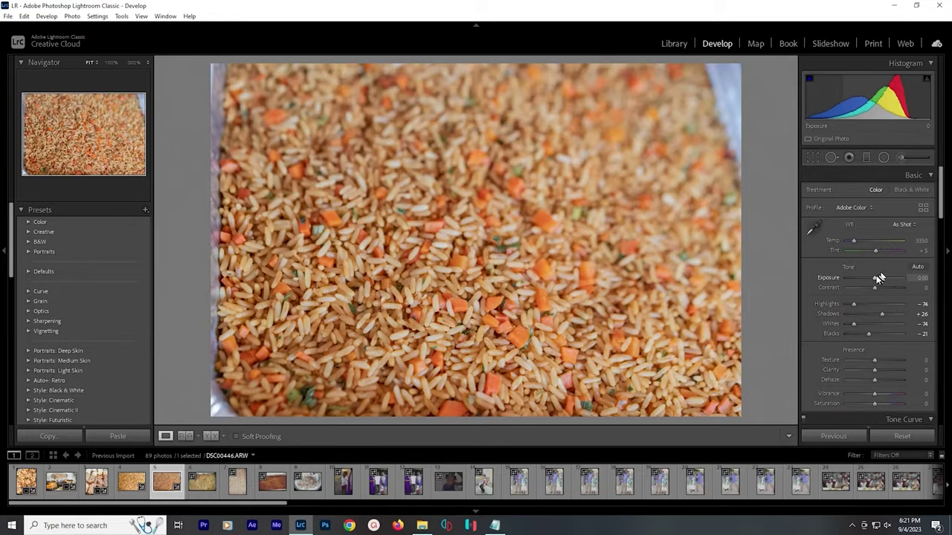
pyautogui.moveTo(879, 277); pyautogui.dragTo(880, 277)
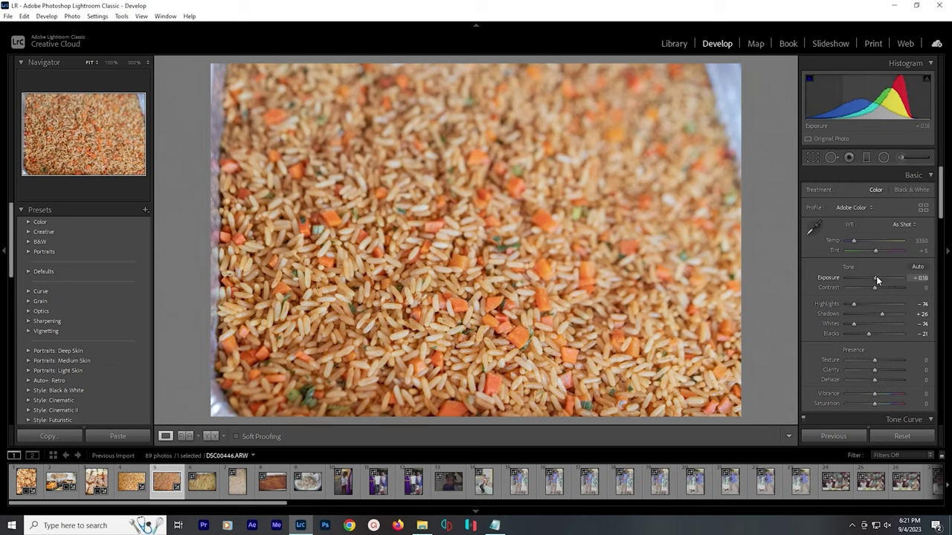
# Raise the Tone Curve Lights to +9
pyautogui.scroll(-2, 916, 343)
pyautogui.scroll(-4, 914, 339)
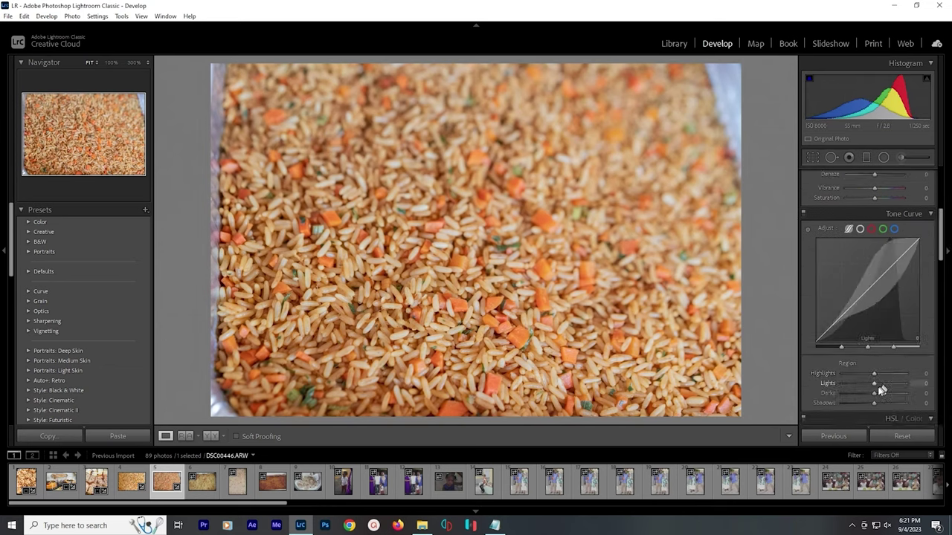
pyautogui.moveTo(874, 382); pyautogui.dragTo(877, 383)
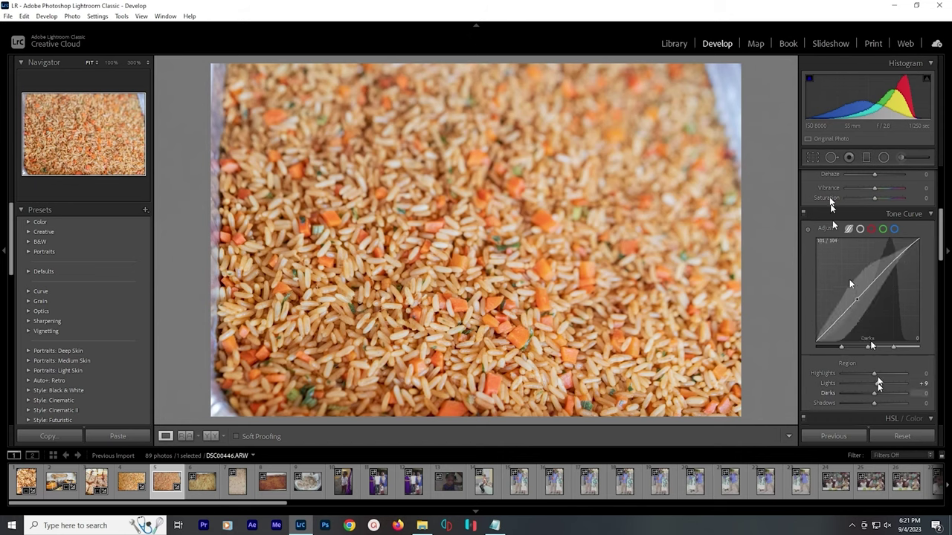
# Crop the rice photo tighter from the top-right corner
pyautogui.click(813, 158)
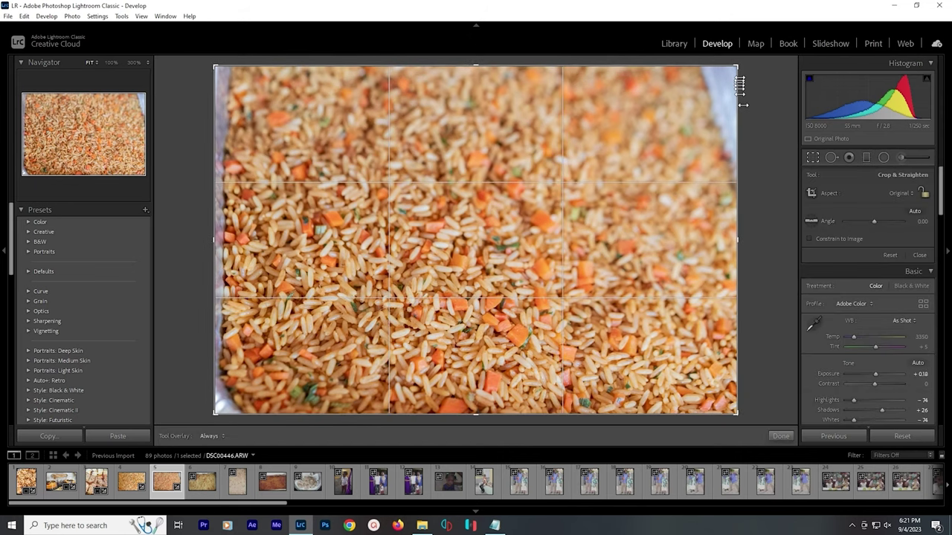
pyautogui.moveTo(736, 67); pyautogui.dragTo(725, 78)
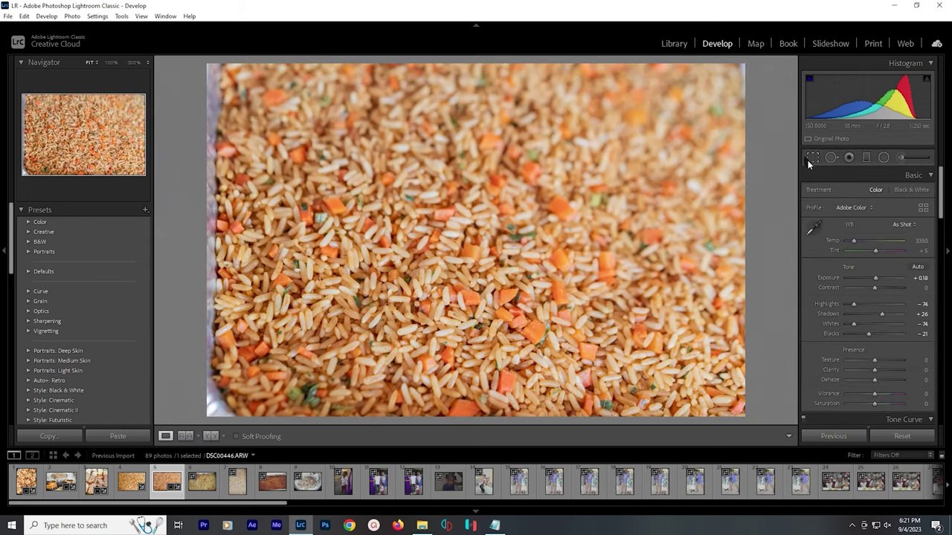
pyautogui.click(812, 158)
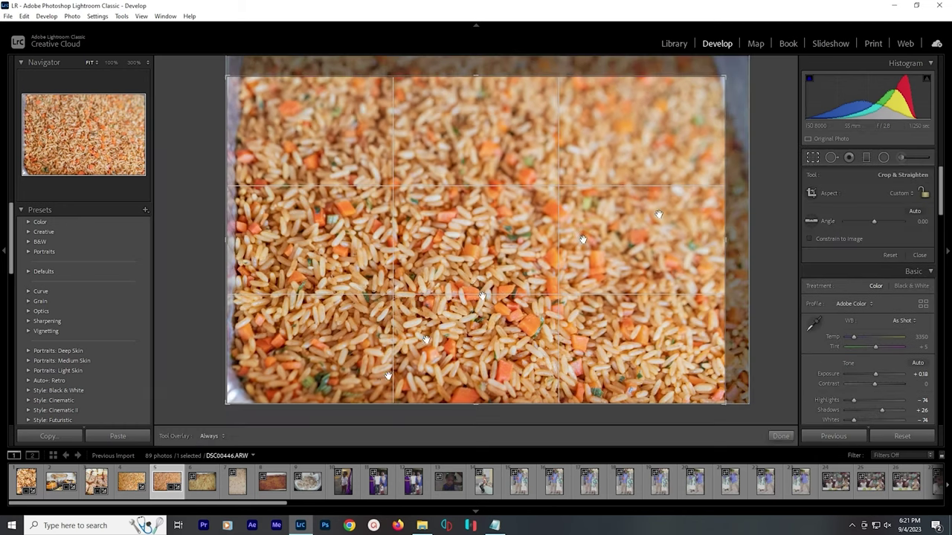
pyautogui.moveTo(723, 77); pyautogui.dragTo(717, 84)
pyautogui.click(812, 157)
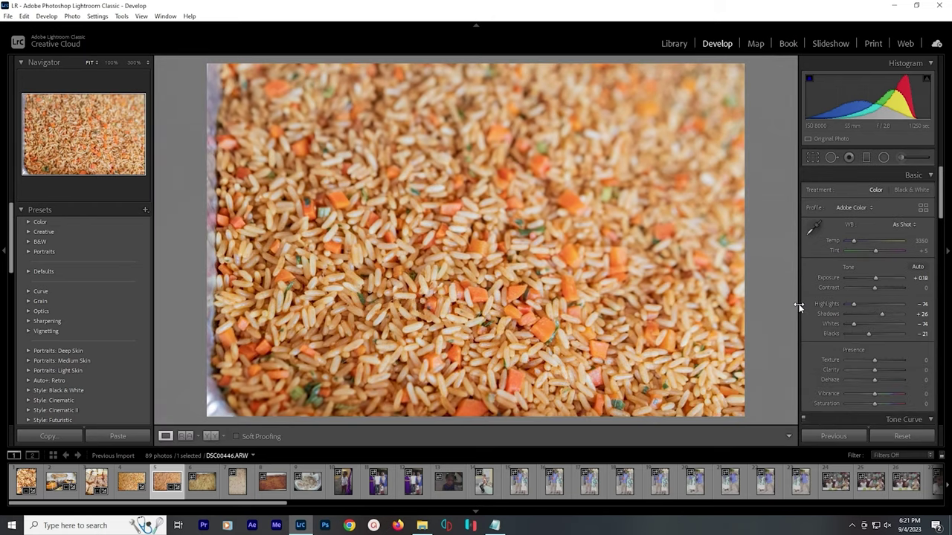
# Set Texture +56, Dehaze +32 and Auto white balance, then export the photo
pyautogui.moveTo(883, 363); pyautogui.dragTo(890, 366)
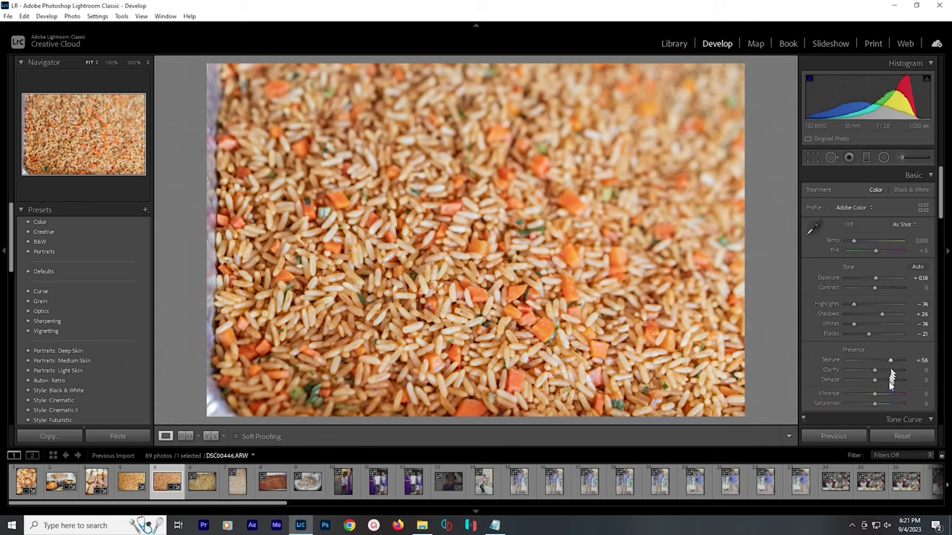
pyautogui.moveTo(892, 380); pyautogui.dragTo(886, 380)
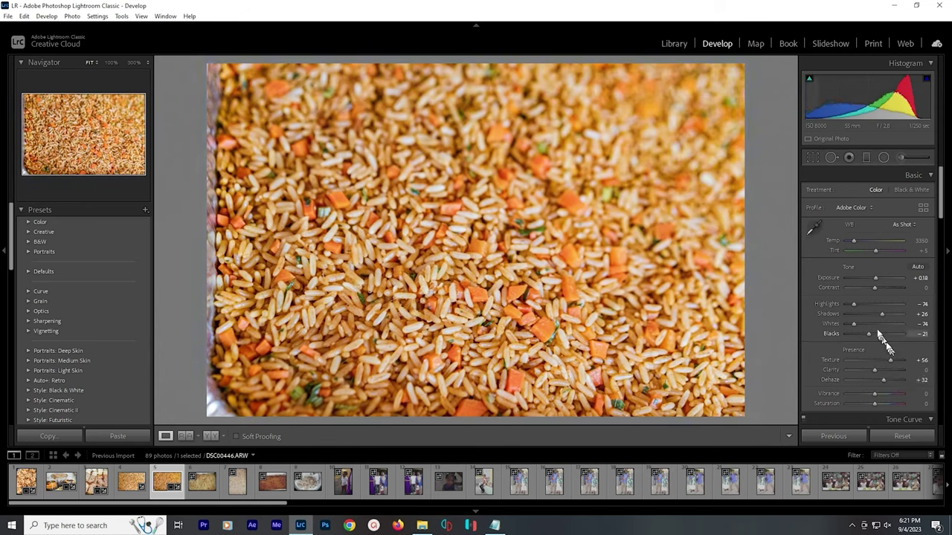
pyautogui.click(902, 224)
pyautogui.click(896, 248)
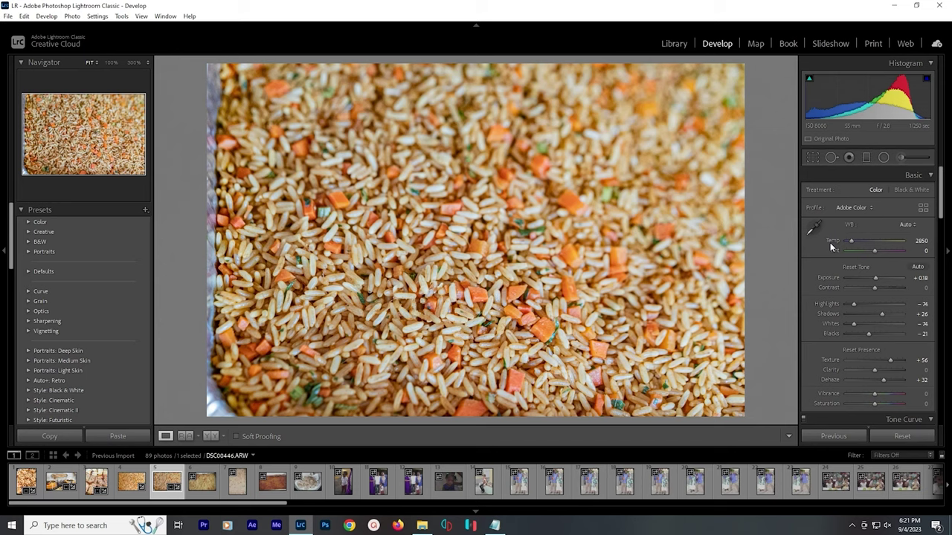
pyautogui.hotkey('ctrl', 'alt', 'shift', 'e')
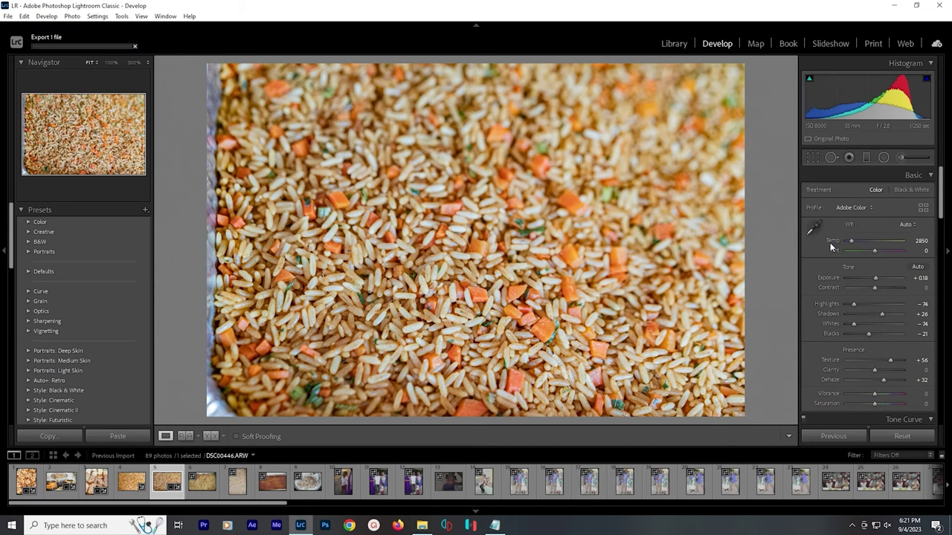
# Move to the macaroni photo, set Texture +100, add Dehaze and cool the Temp slightly
pyautogui.press('Right')
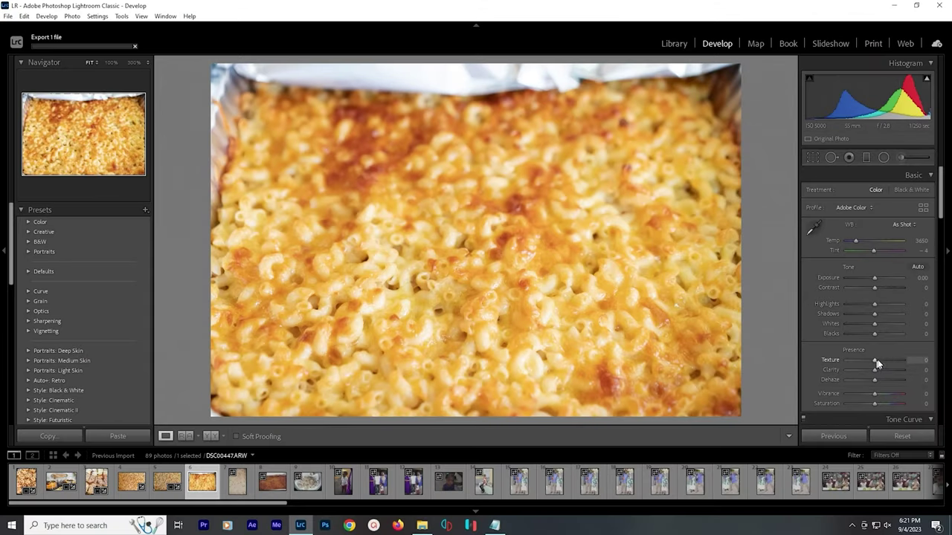
pyautogui.moveTo(875, 361); pyautogui.dragTo(918, 365)
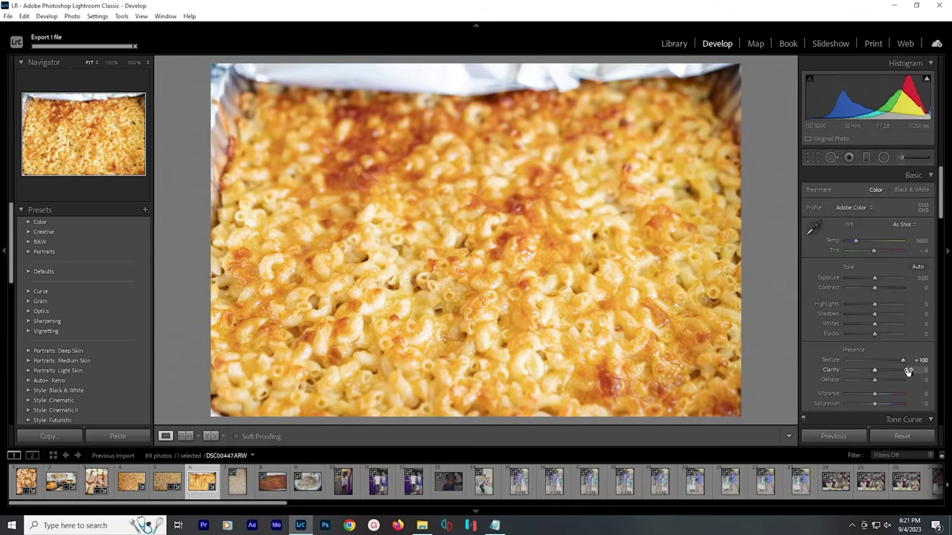
pyautogui.moveTo(880, 380); pyautogui.dragTo(883, 380)
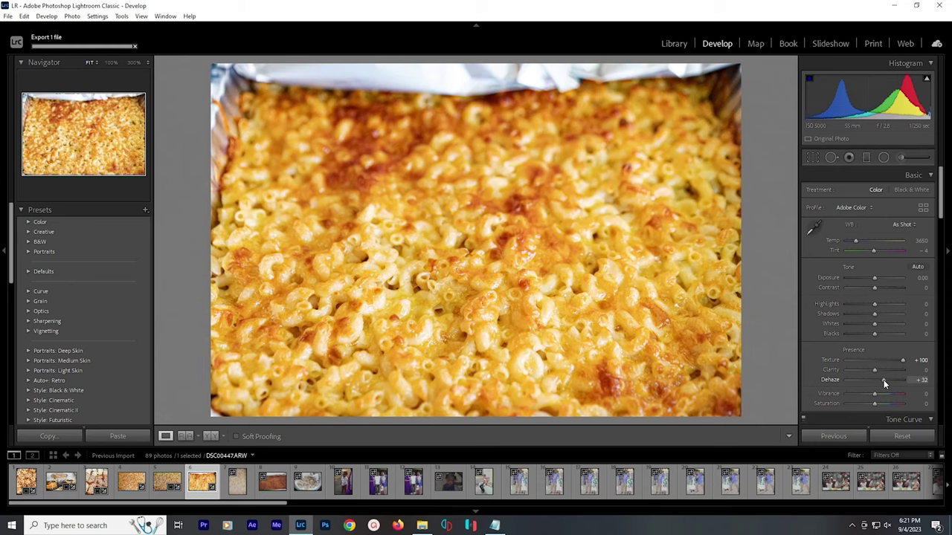
pyautogui.moveTo(854, 244); pyautogui.dragTo(855, 243)
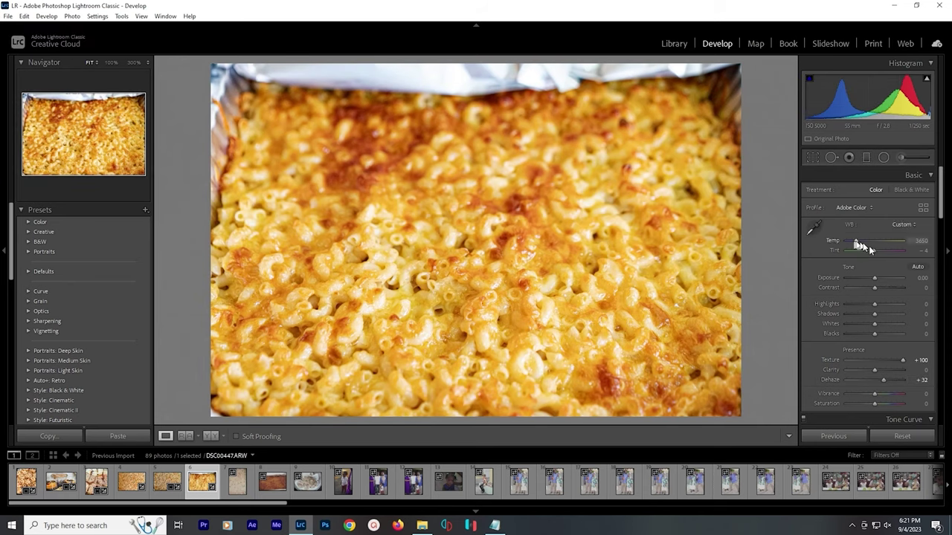
# Lower Highlights to −67, Whites to −40, Blacks to −19, and pick a white balance preset
pyautogui.click(856, 304)
pyautogui.click(863, 324)
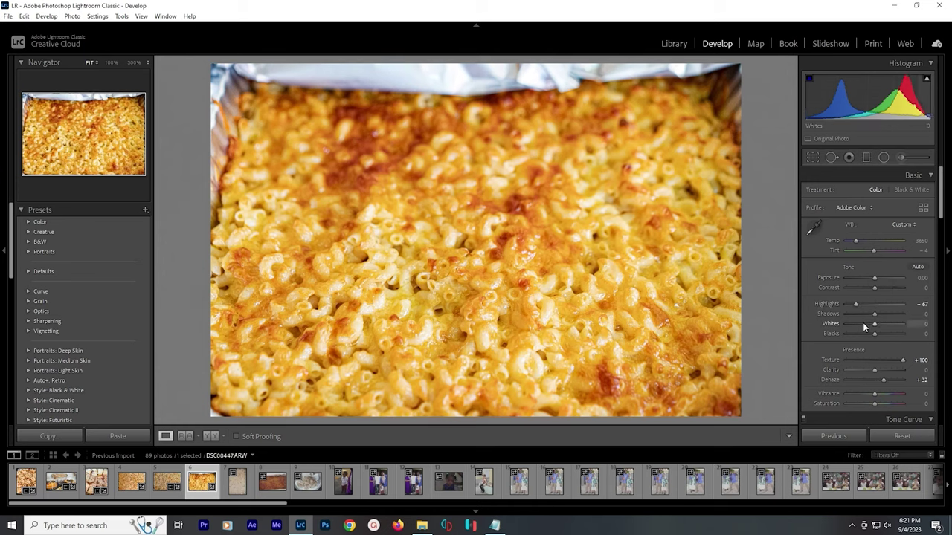
pyautogui.click(869, 334)
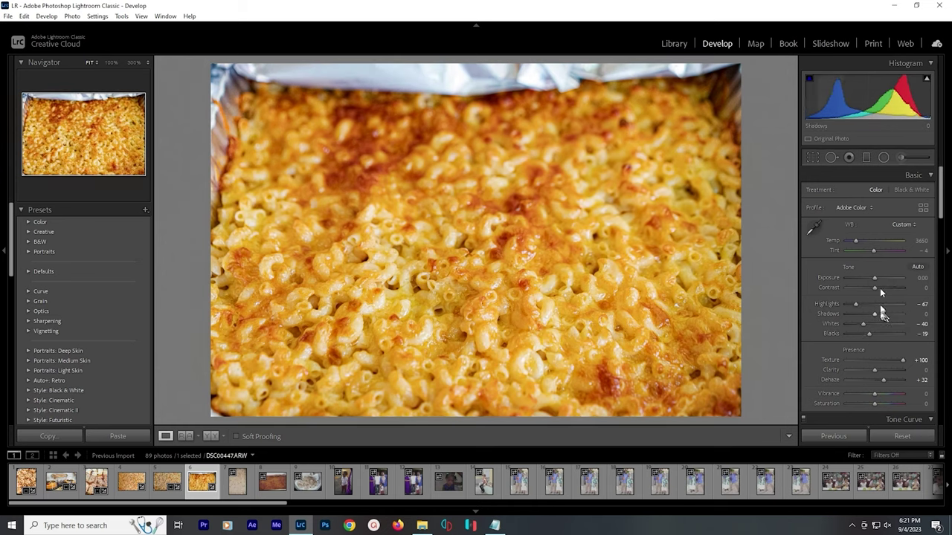
pyautogui.click(899, 224)
pyautogui.click(886, 252)
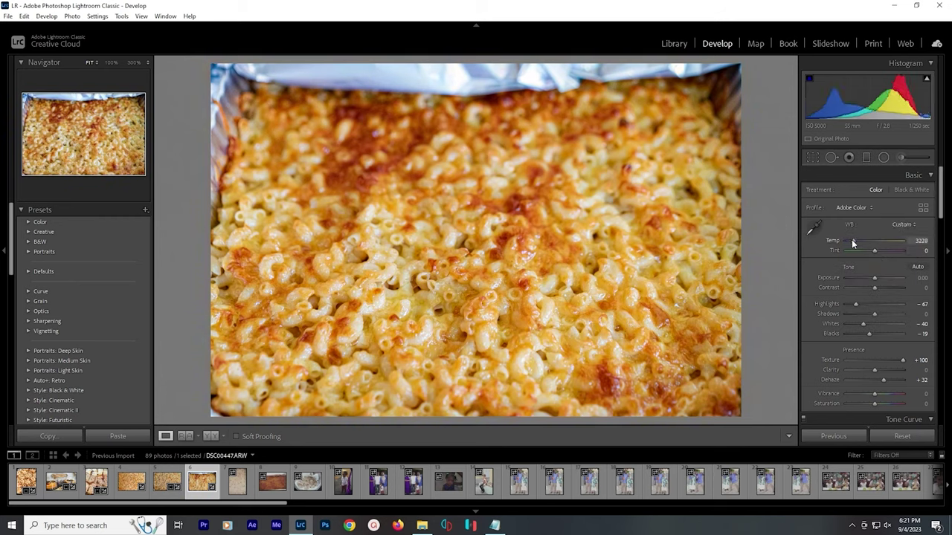
# Remove chromatic aberration, apply Upright Auto, and export the macaroni photo
pyautogui.scroll(-10, 929, 338)
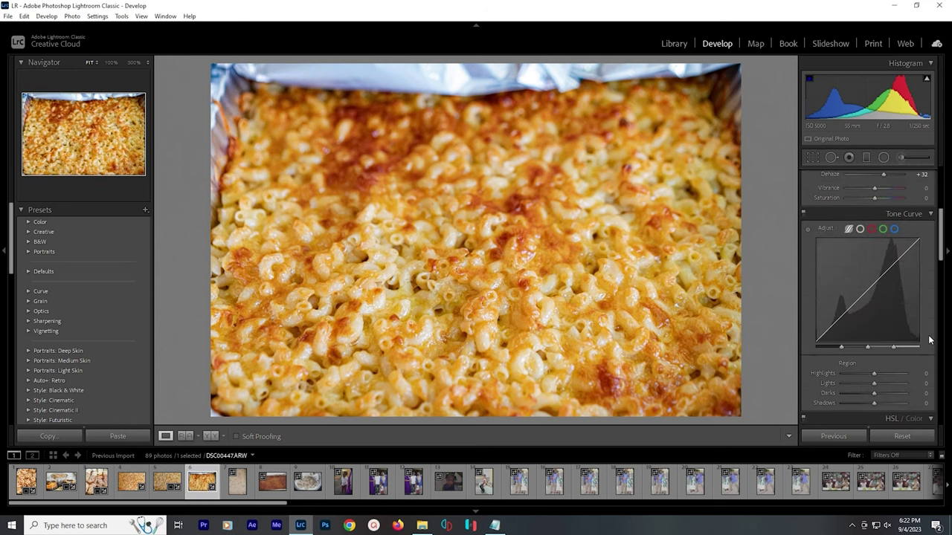
pyautogui.scroll(-5, 929, 338)
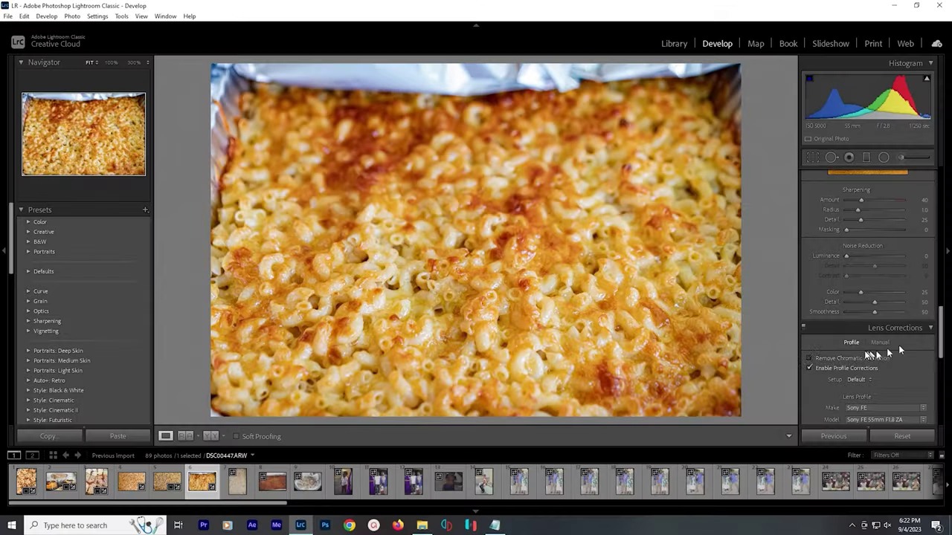
pyautogui.click(864, 359)
pyautogui.scroll(-5, 913, 369)
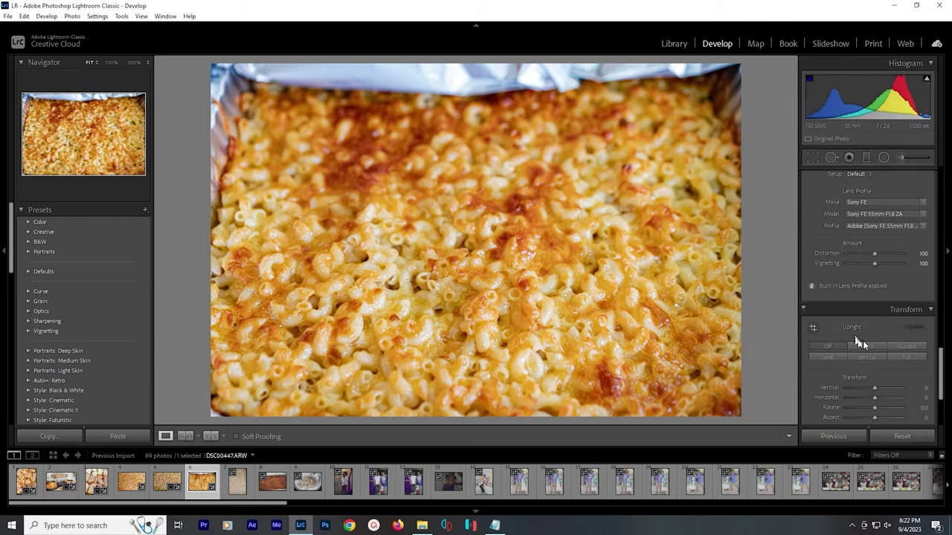
pyautogui.click(865, 347)
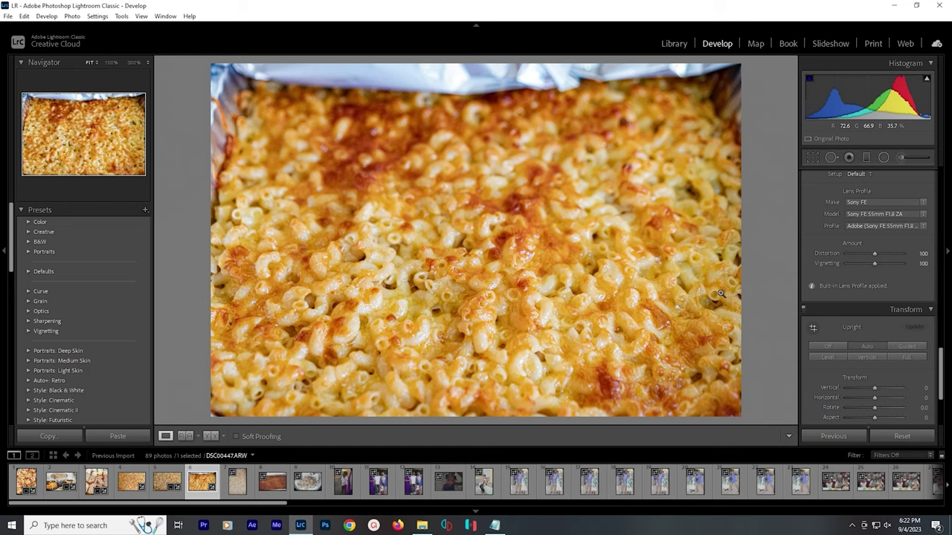
pyautogui.hotkey('ctrl', 'alt', 'shift', 'e')
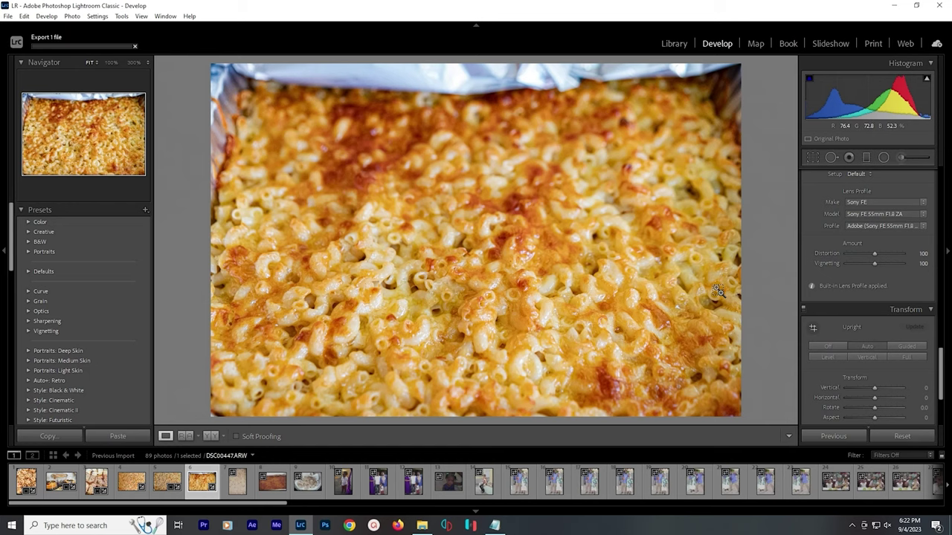
# On DSC00448 set Whites −82, Blacks −19, Texture +54 and Dehaze +33
pyautogui.press('Right')
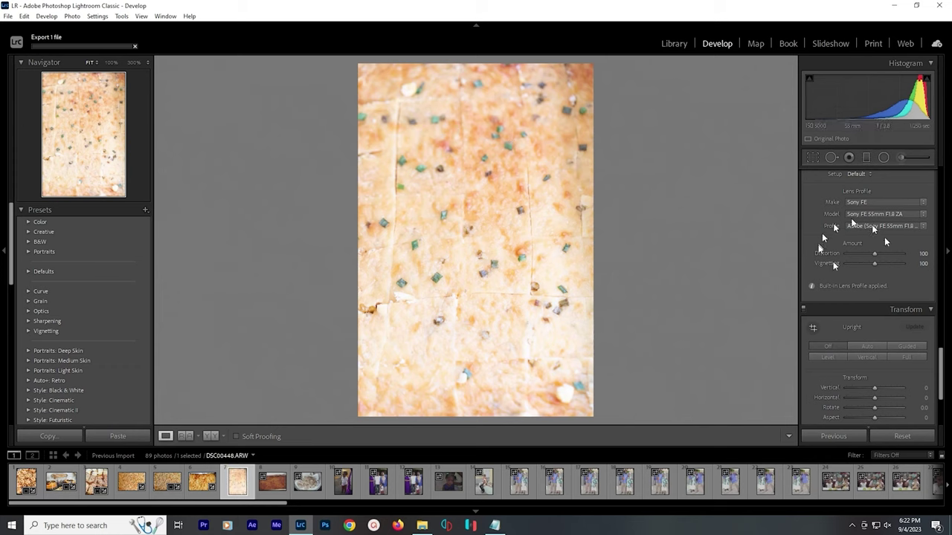
pyautogui.scroll(6, 878, 283)
pyautogui.scroll(8, 885, 282)
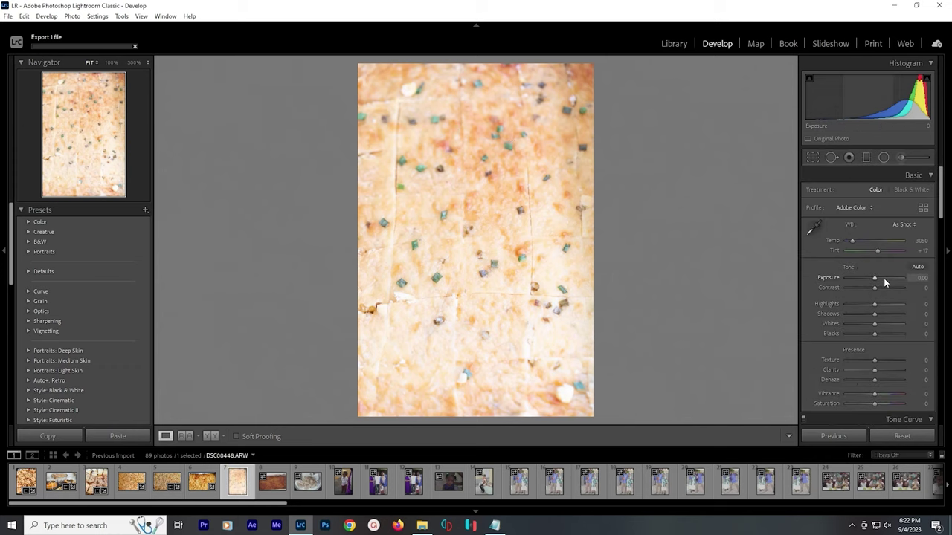
pyautogui.click(852, 324)
pyautogui.click(868, 333)
pyautogui.moveTo(874, 361); pyautogui.dragTo(890, 362)
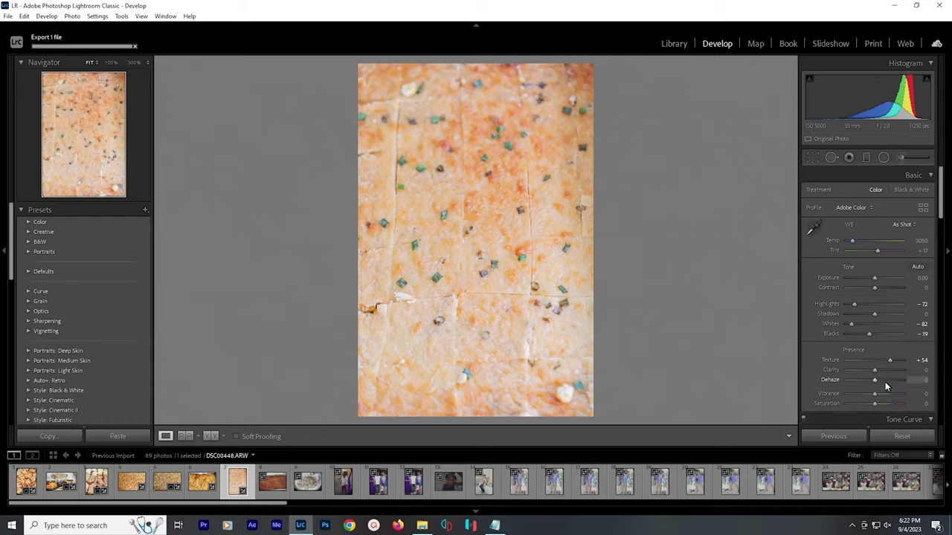
pyautogui.click(885, 382)
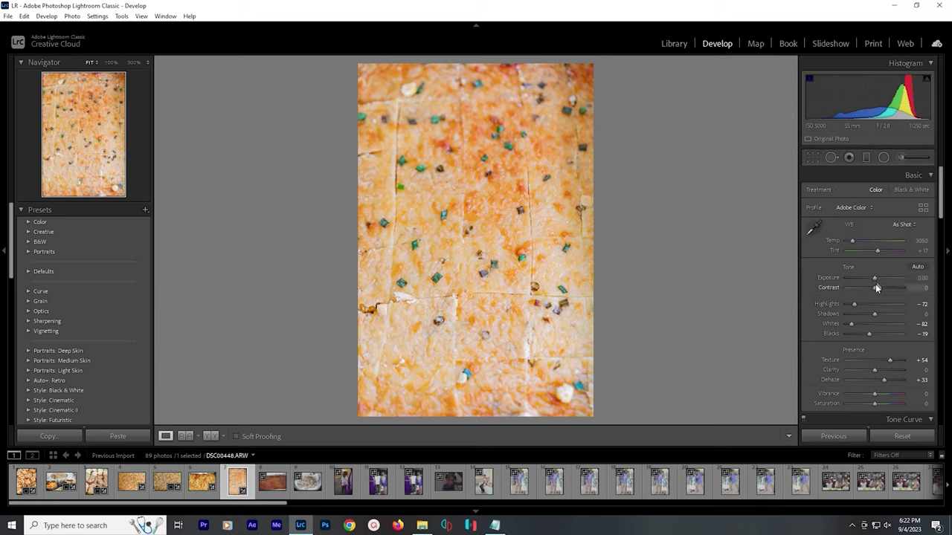
# Set white balance to Auto, Contrast +23, and Tone Curve Darks to −20
pyautogui.click(886, 223)
pyautogui.click(882, 246)
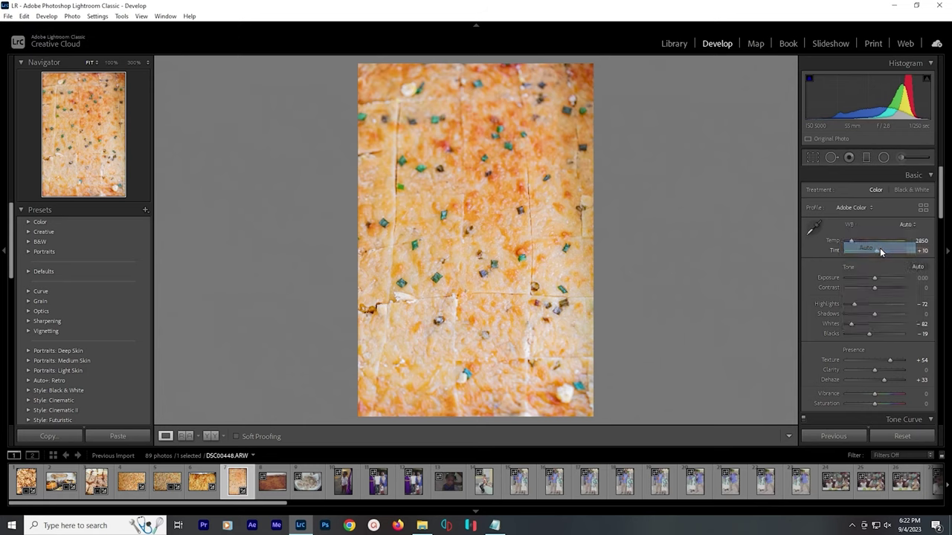
pyautogui.click(878, 288)
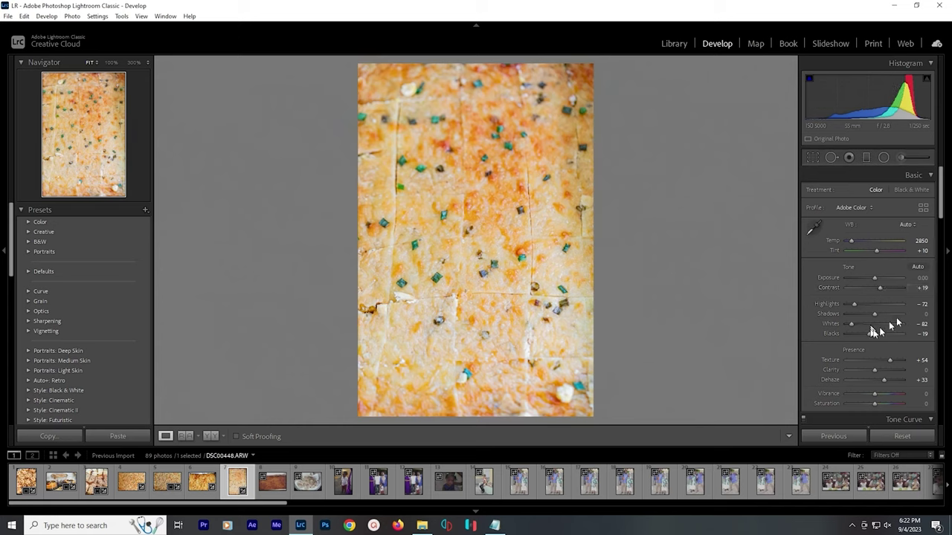
pyautogui.scroll(-2, 901, 324)
pyautogui.scroll(-8, 901, 324)
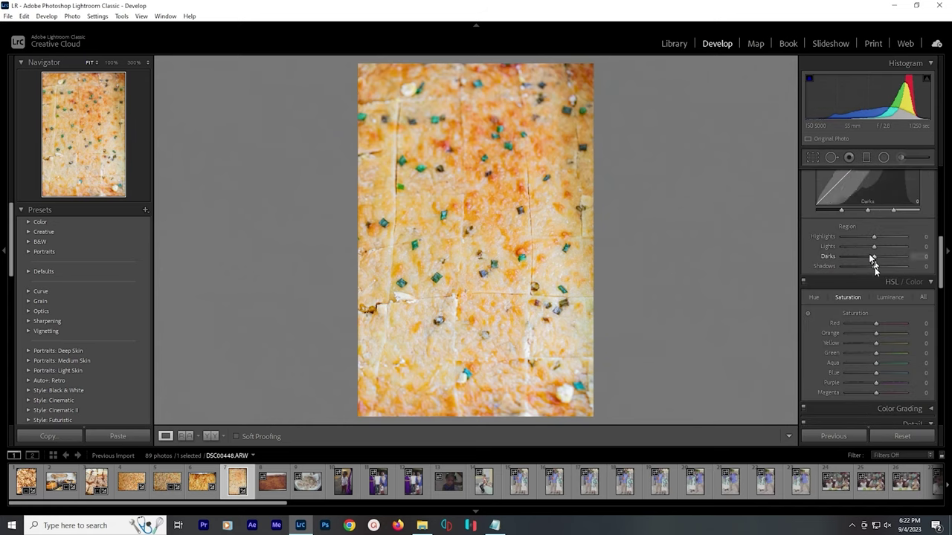
pyautogui.click(867, 256)
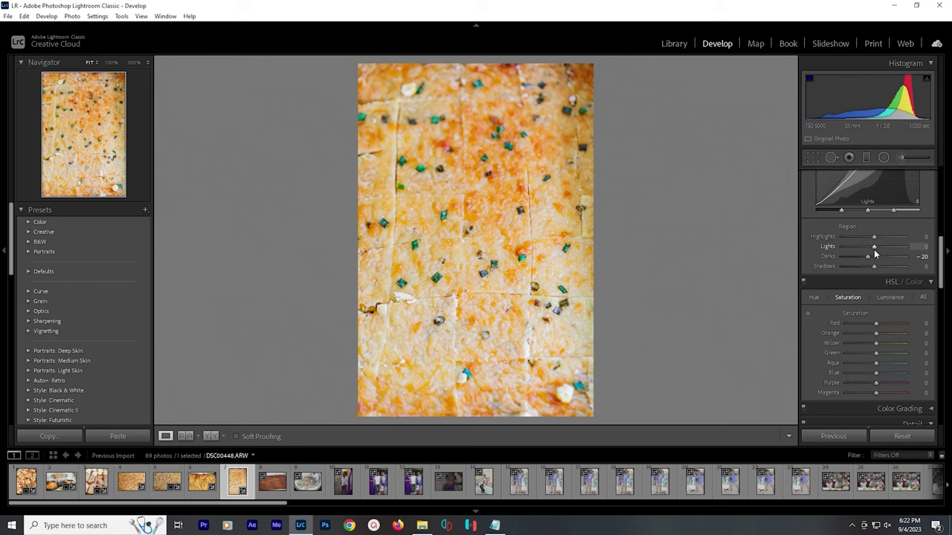
# Compare with the before view, export DSC00448, and advance to DSC00449
pyautogui.scroll(-10, 902, 332)
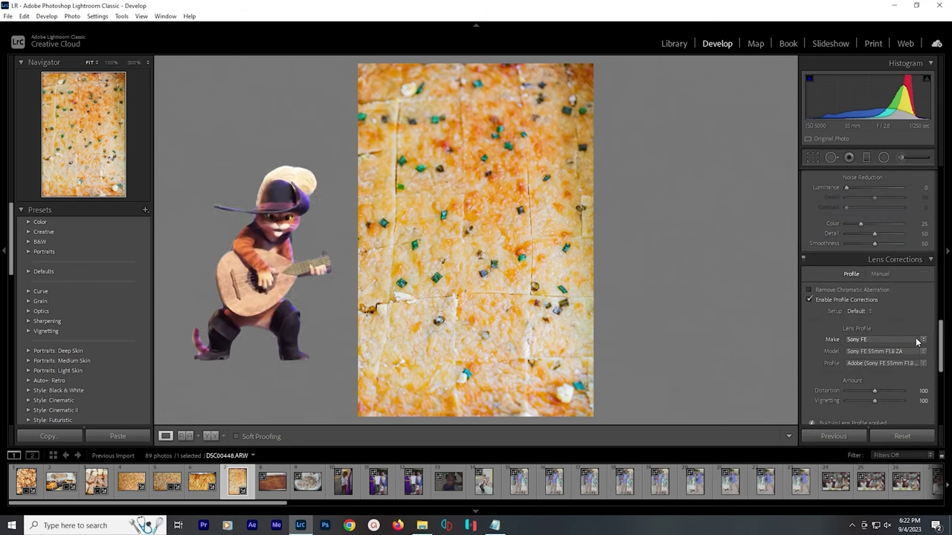
pyautogui.scroll(-5, 870, 293)
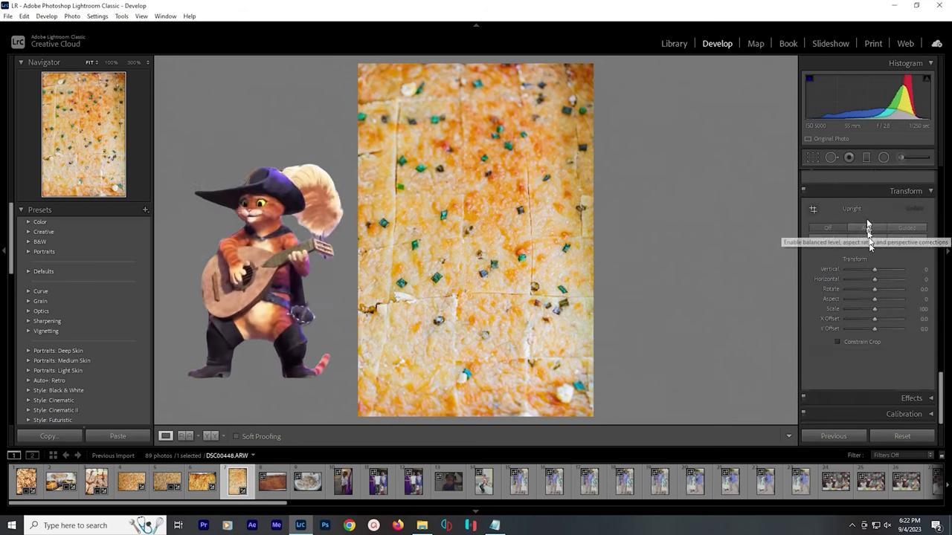
pyautogui.press('\\')
pyautogui.press('\\')
pyautogui.scroll(15, 913, 318)
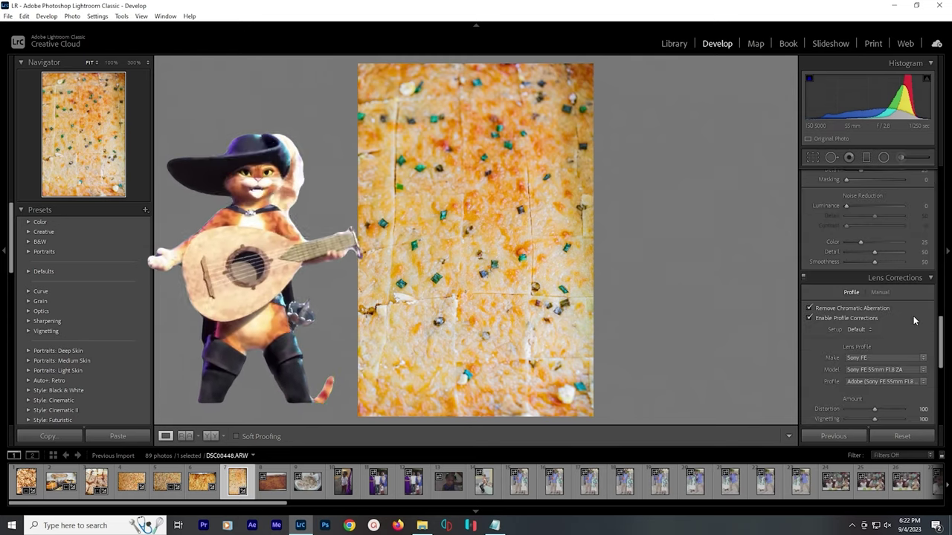
pyautogui.scroll(5, 914, 318)
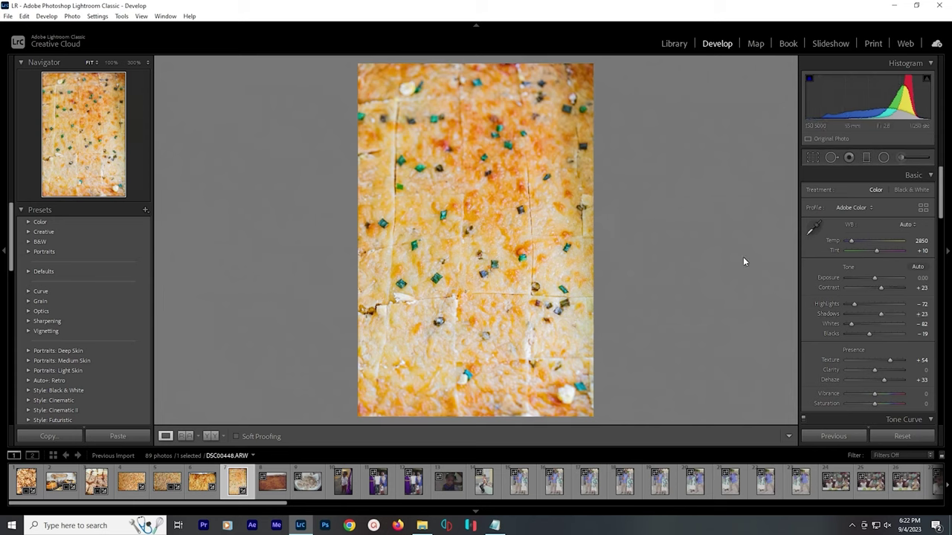
pyautogui.hotkey('ctrl', 'alt', 'shift', 'e')
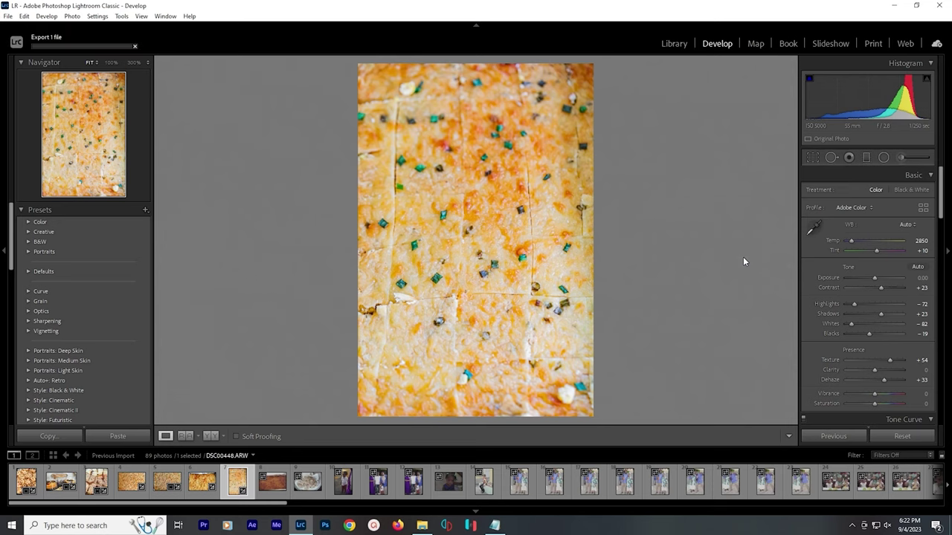
pyautogui.press('Right')
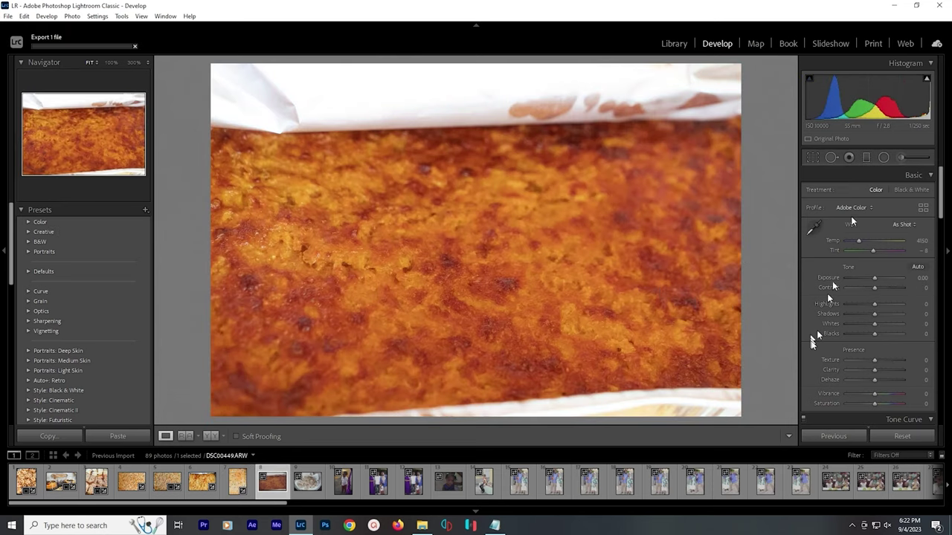
# Crop a little off the bottom of the cake photo and set white balance to Auto
pyautogui.click(812, 158)
pyautogui.moveTo(471, 415); pyautogui.dragTo(469, 400)
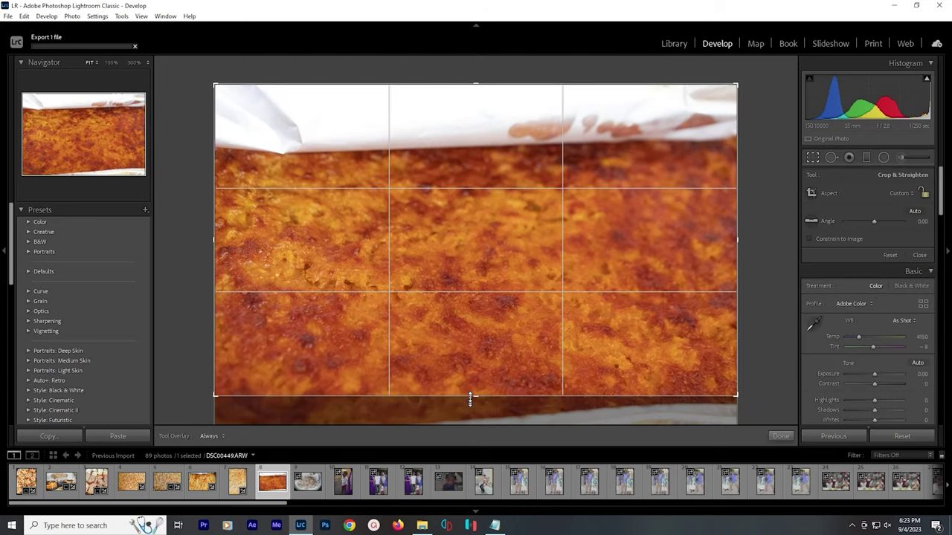
pyautogui.press('Return')
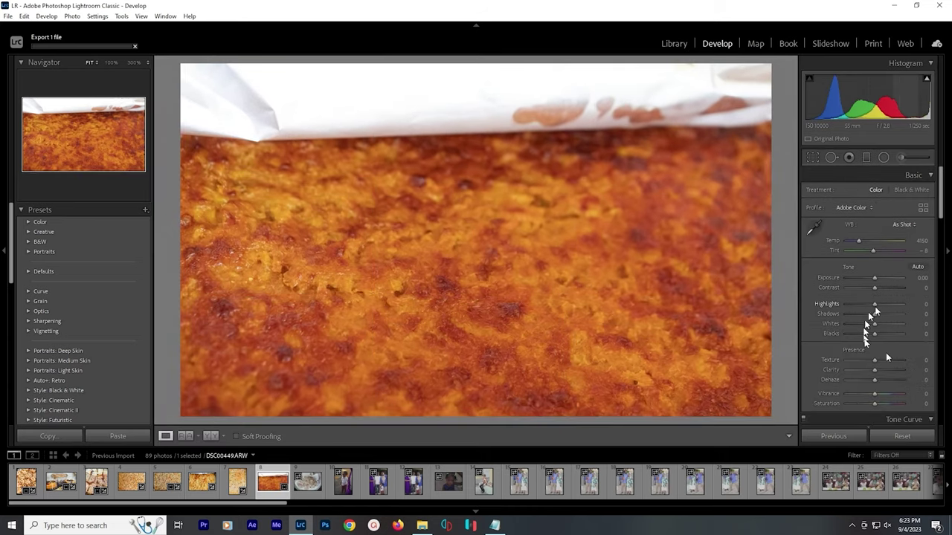
pyautogui.click(901, 225)
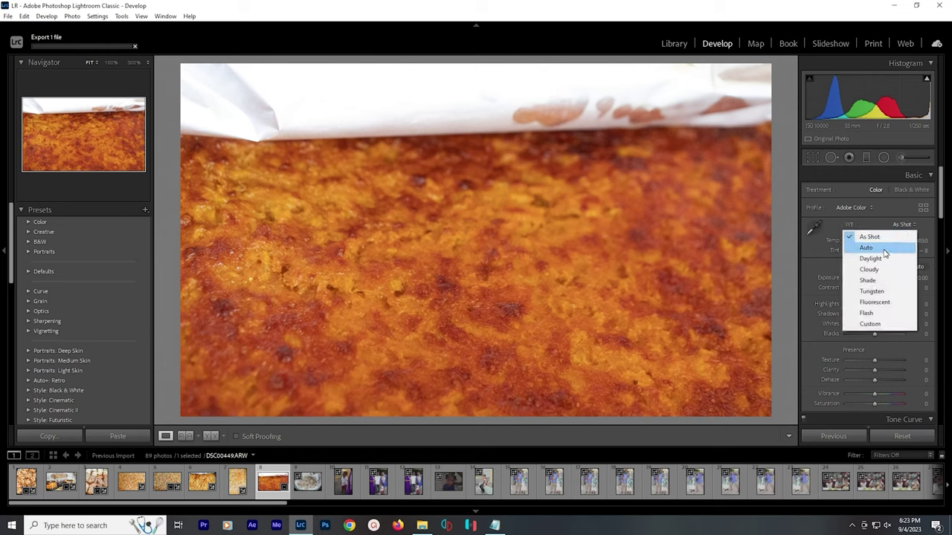
pyautogui.click(900, 248)
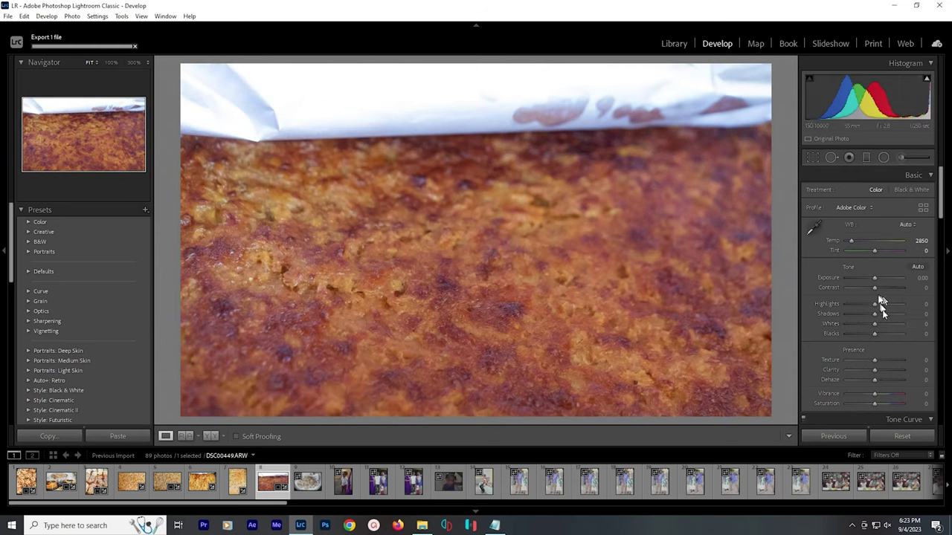
# Brighten the shadows, add texture, and raise the exposure
pyautogui.moveTo(876, 313); pyautogui.dragTo(887, 314)
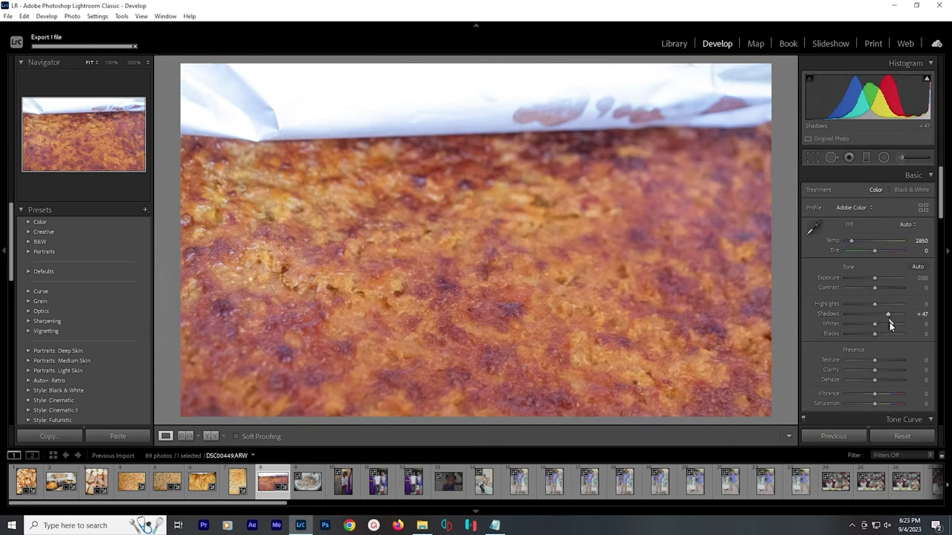
pyautogui.moveTo(875, 361); pyautogui.dragTo(893, 362)
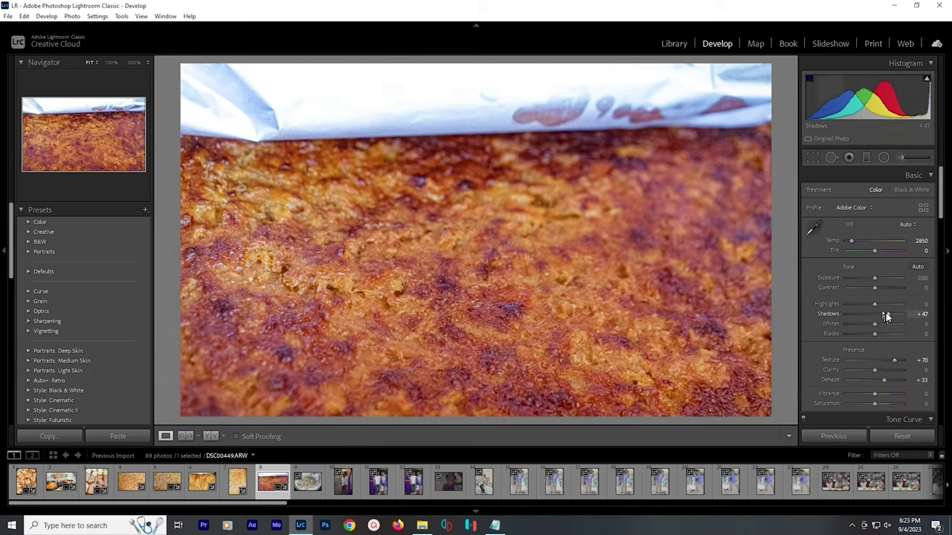
pyautogui.moveTo(887, 314); pyautogui.dragTo(893, 313)
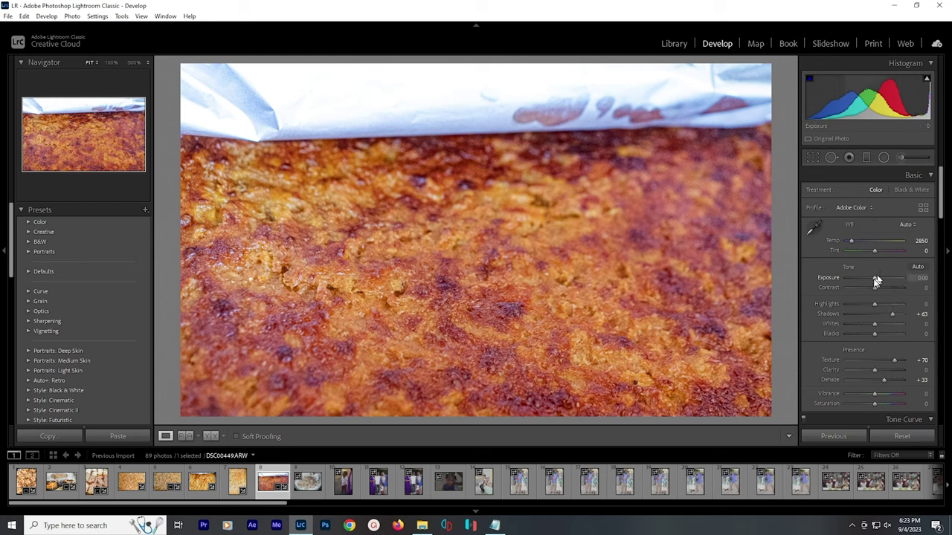
pyautogui.moveTo(874, 279); pyautogui.dragTo(875, 277)
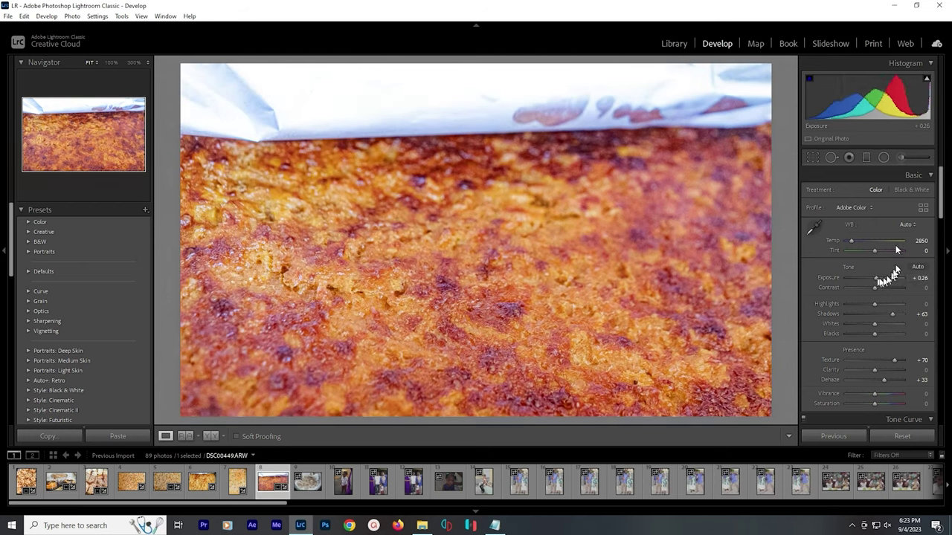
# Crop the foil off the top of the cake photo
pyautogui.click(814, 156)
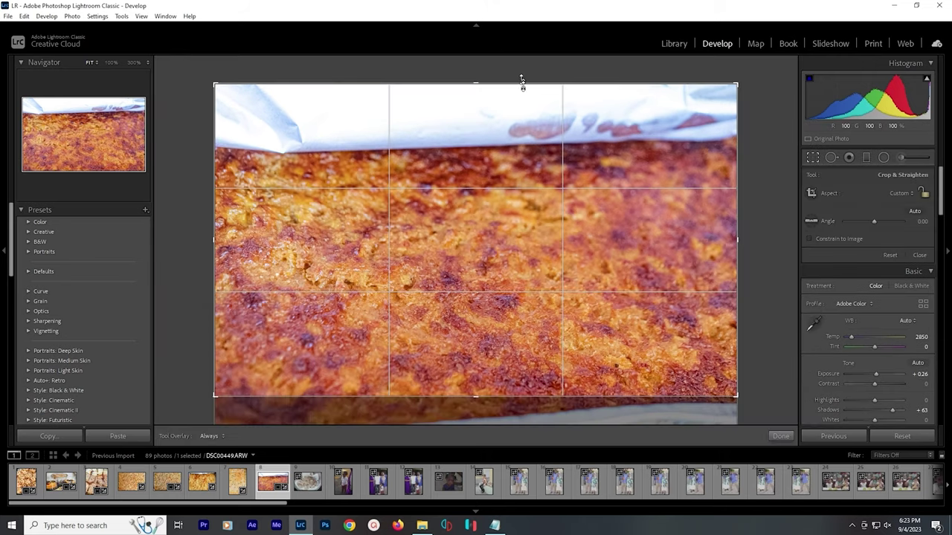
pyautogui.moveTo(519, 85); pyautogui.dragTo(518, 98)
pyautogui.press('Return')
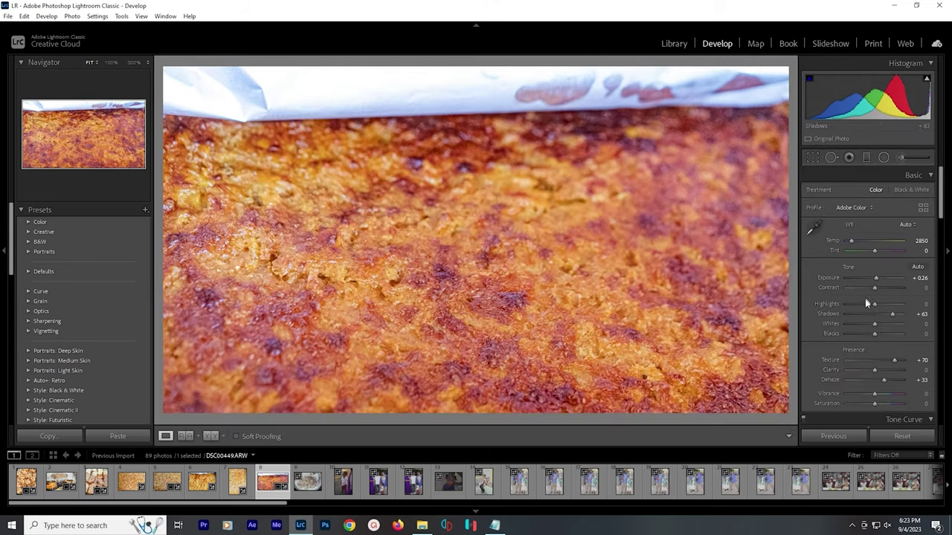
# Tone down Highlights and Whites and lift the Tone Curve Lights to +14
pyautogui.moveTo(875, 289); pyautogui.dragTo(863, 326)
pyautogui.scroll(-6, 862, 327)
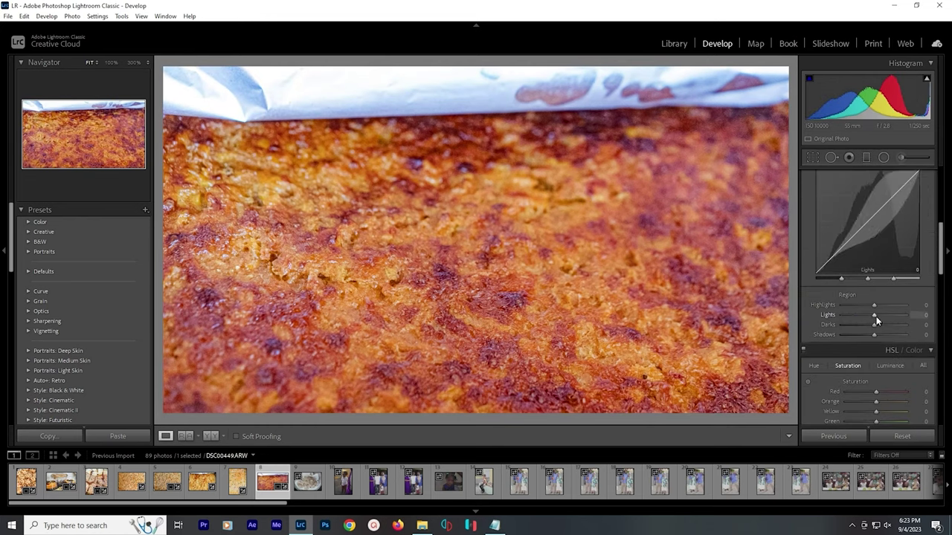
pyautogui.moveTo(876, 316); pyautogui.dragTo(881, 318)
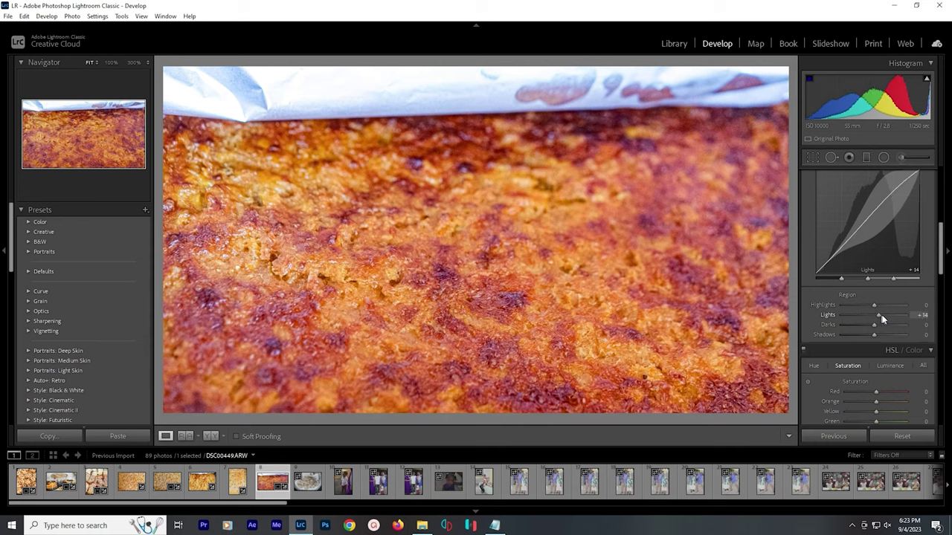
# Export the cake photo and advance to the crackers bowl photo
pyautogui.scroll(-5, 921, 358)
pyautogui.scroll(-5, 921, 358)
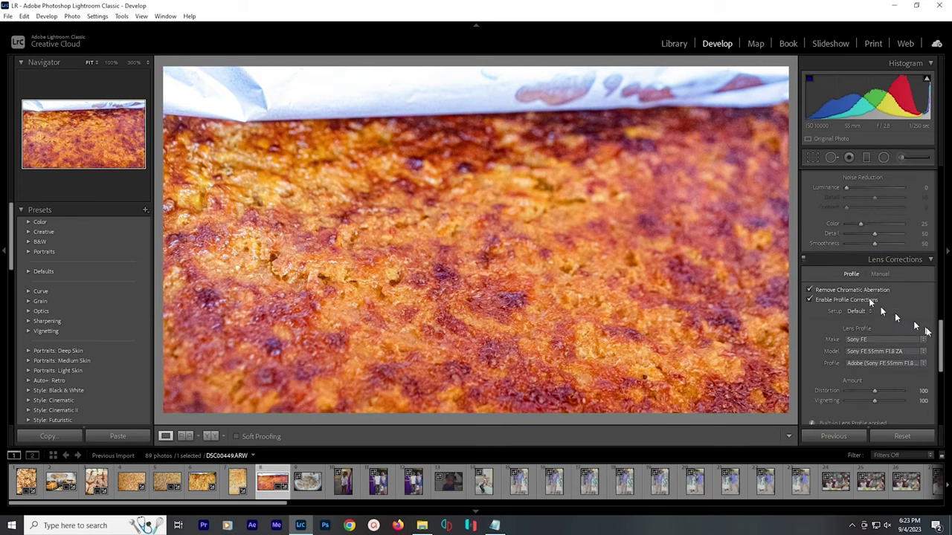
pyautogui.scroll(-5, 880, 307)
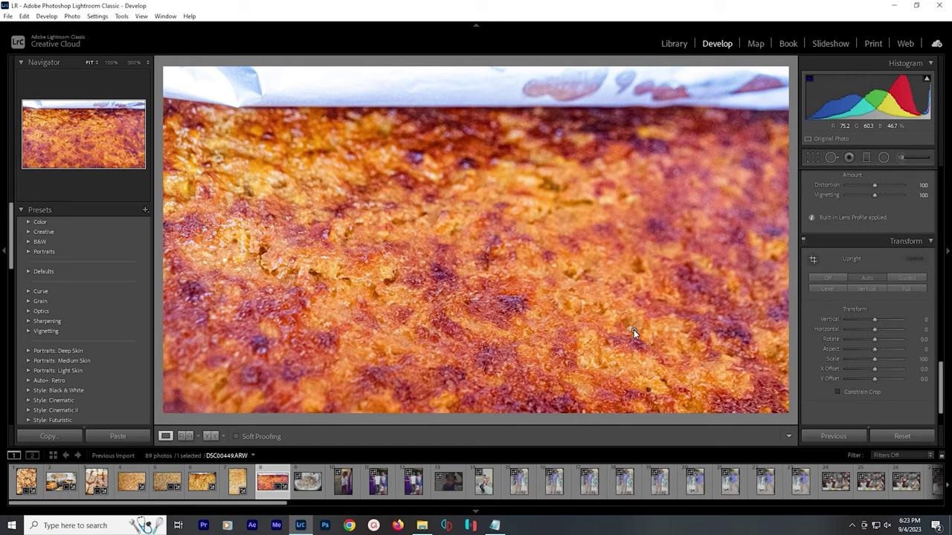
pyautogui.hotkey('ctrl', 'alt', 'shift', 'e')
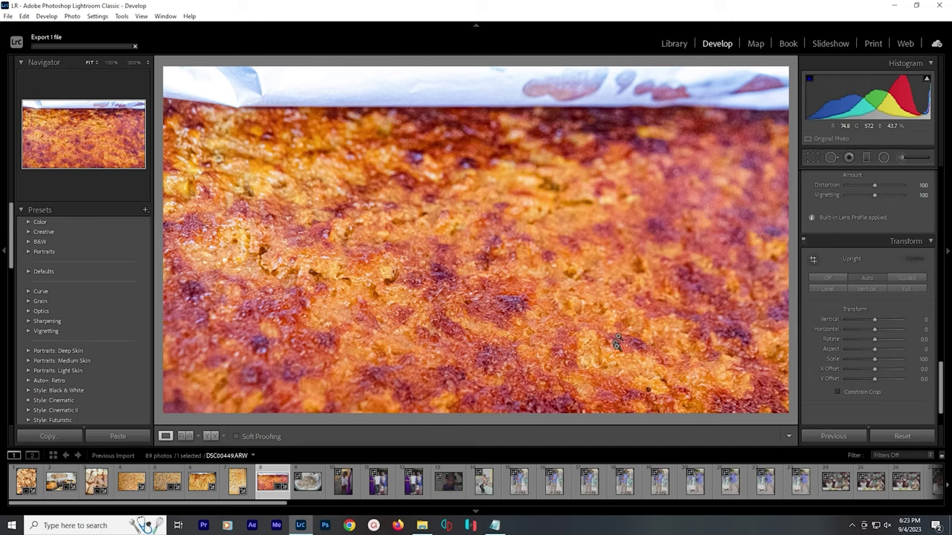
pyautogui.press('Right')
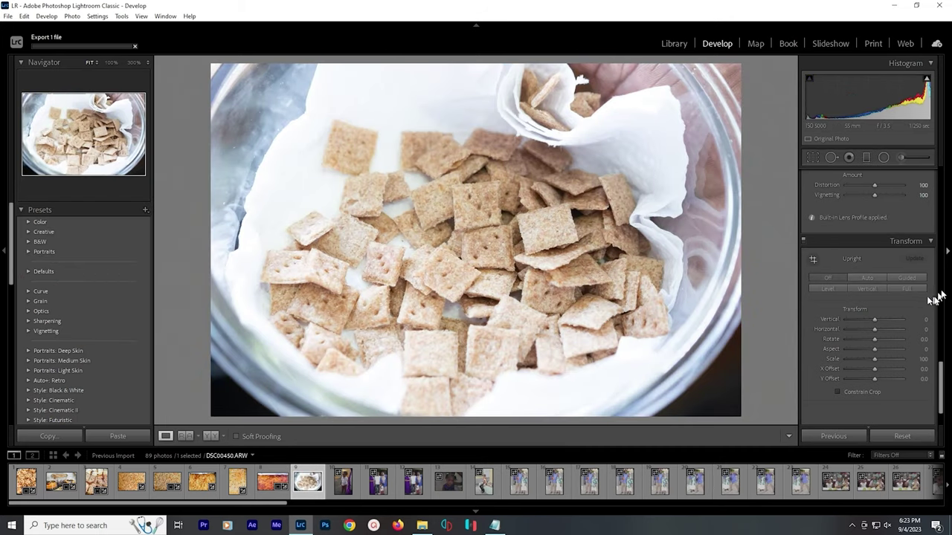
# Crop DSC00450 inward from the top, left, right and bottom edges around the crackers
pyautogui.click(812, 158)
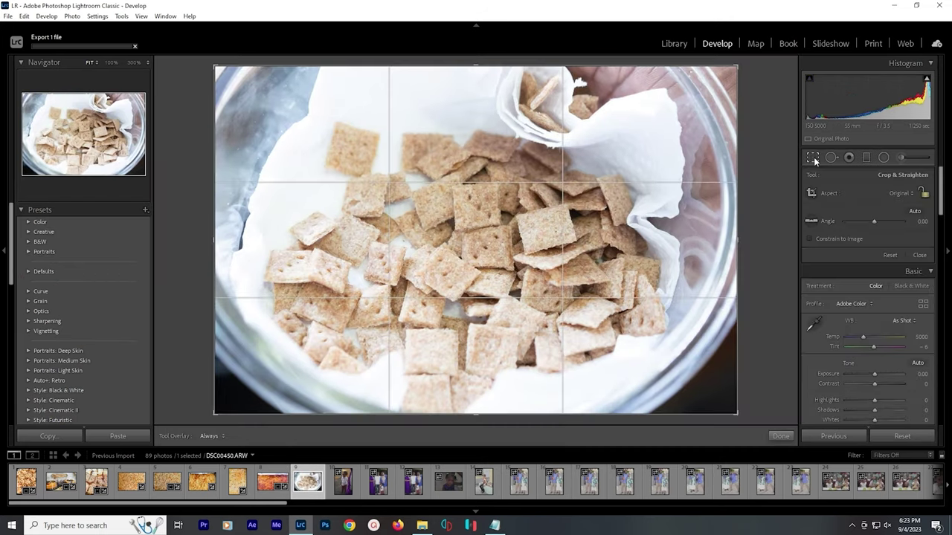
pyautogui.moveTo(476, 66); pyautogui.dragTo(476, 95)
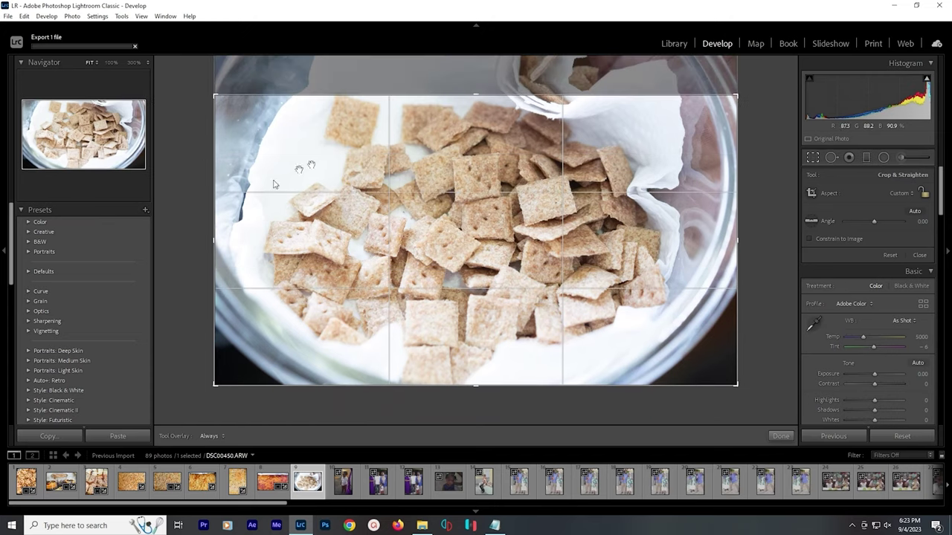
pyautogui.moveTo(214, 216); pyautogui.dragTo(250, 216)
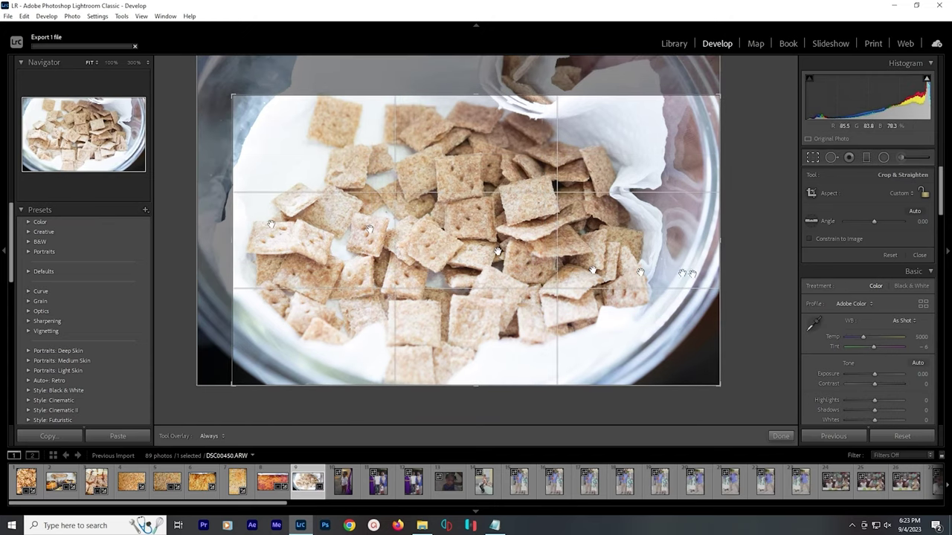
pyautogui.moveTo(719, 261); pyautogui.dragTo(655, 261)
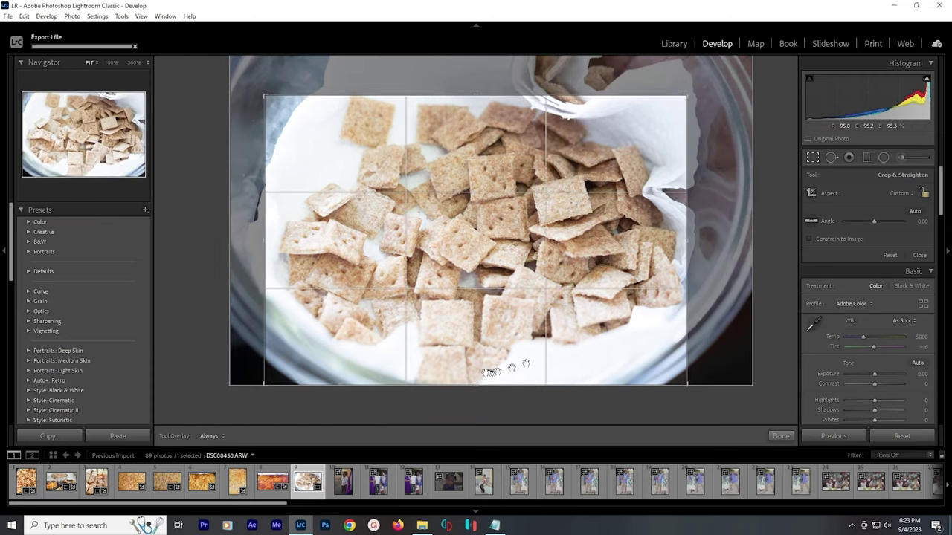
pyautogui.moveTo(482, 384); pyautogui.dragTo(496, 353)
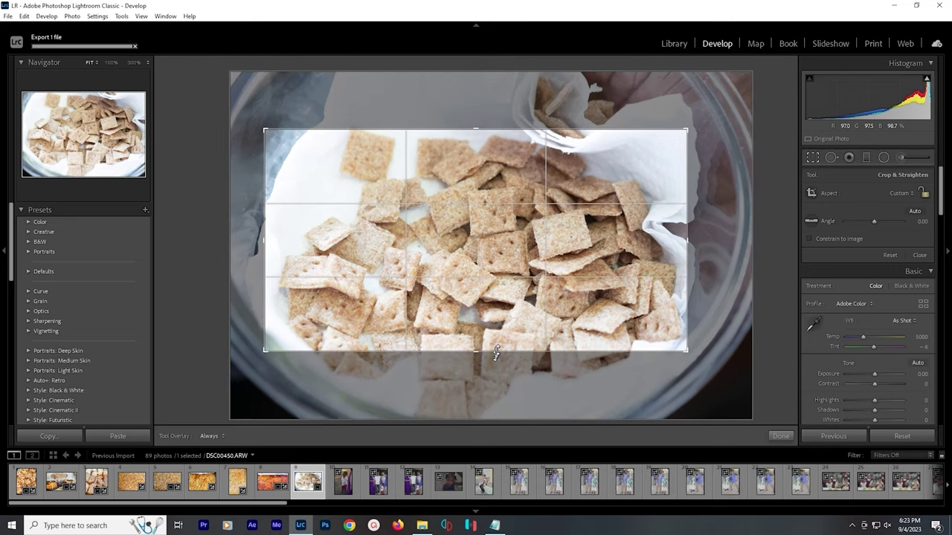
pyautogui.press('Return')
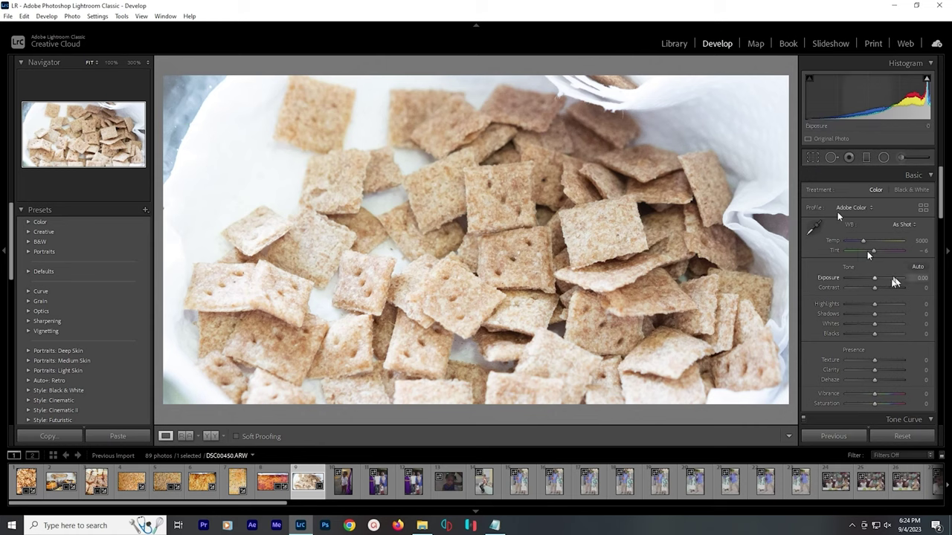
# Set Whites −56, Blacks −26, Texture +72 and Dehaze +33 on the crackers photo
pyautogui.click(857, 325)
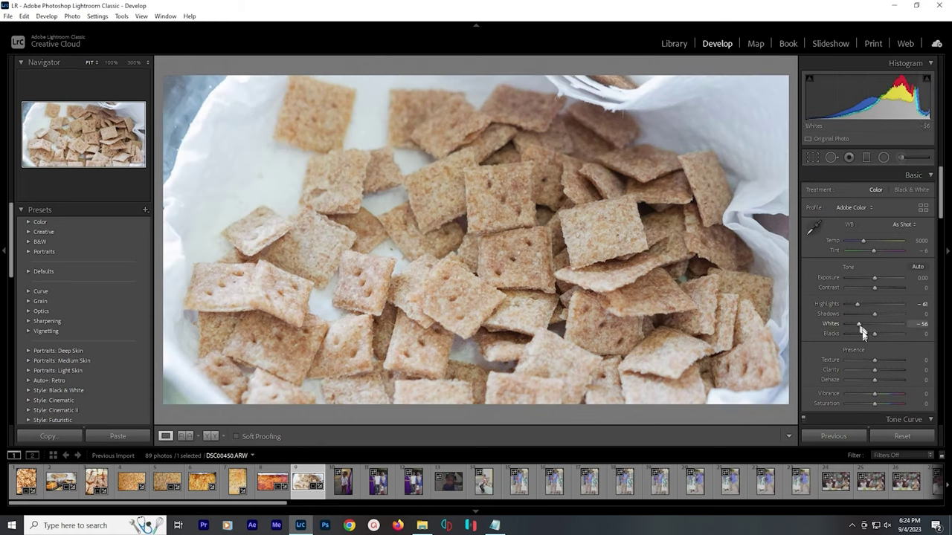
pyautogui.click(867, 335)
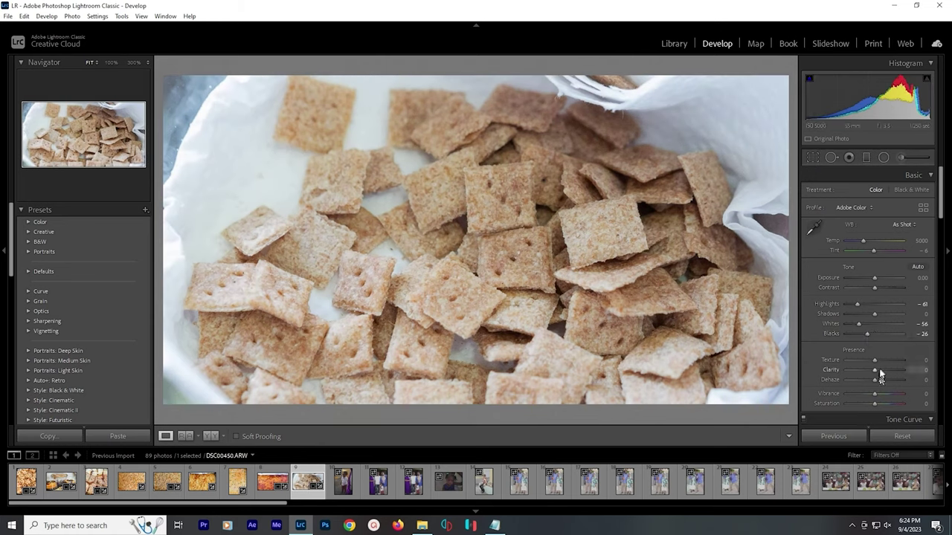
pyautogui.click(893, 360)
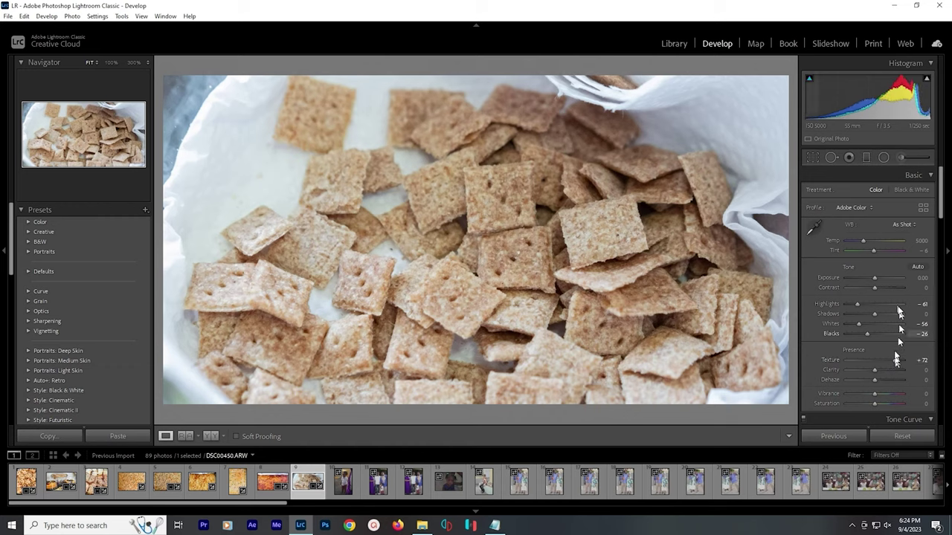
pyautogui.click(883, 379)
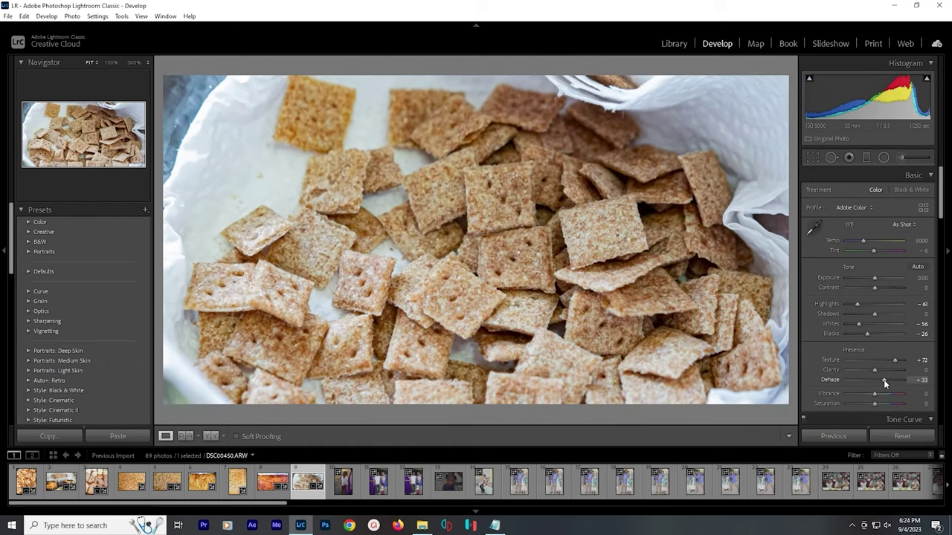
# Raise Contrast to +25 and Exposure to +0.44, and set white balance to Auto
pyautogui.click(881, 289)
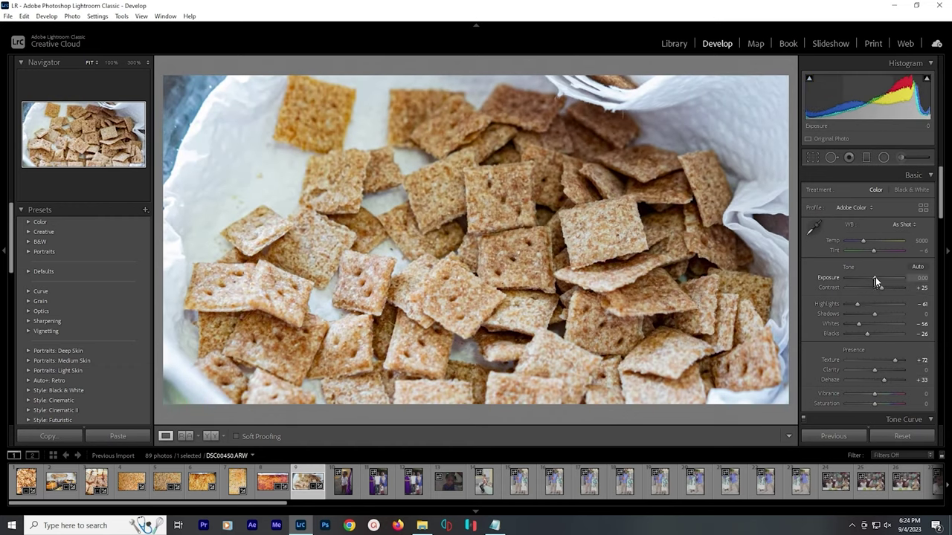
pyautogui.click(879, 278)
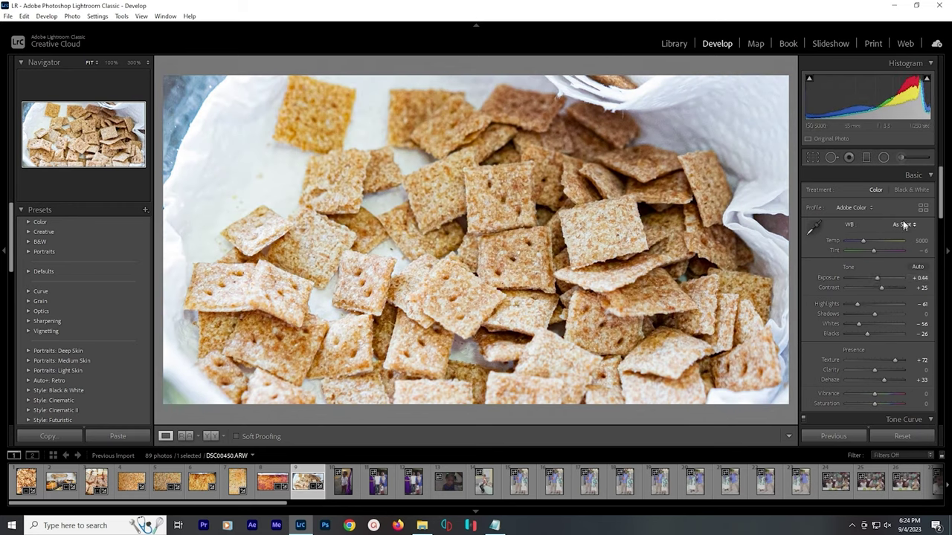
pyautogui.click(902, 224)
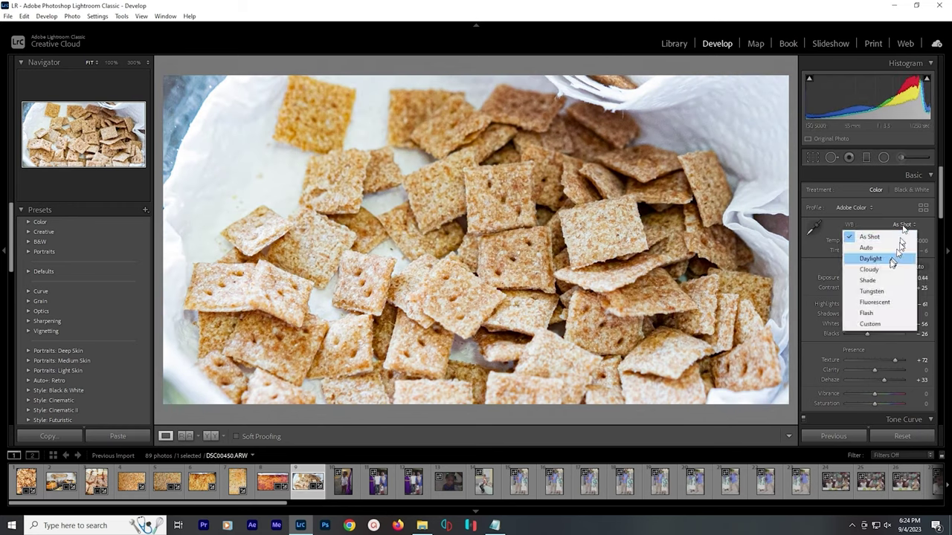
pyautogui.click(886, 248)
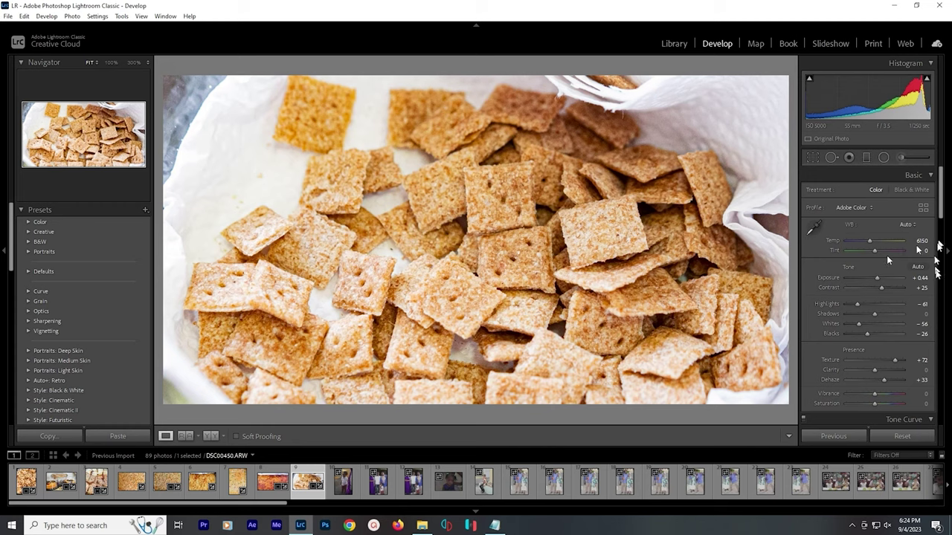
pyautogui.scroll(-6, 893, 320)
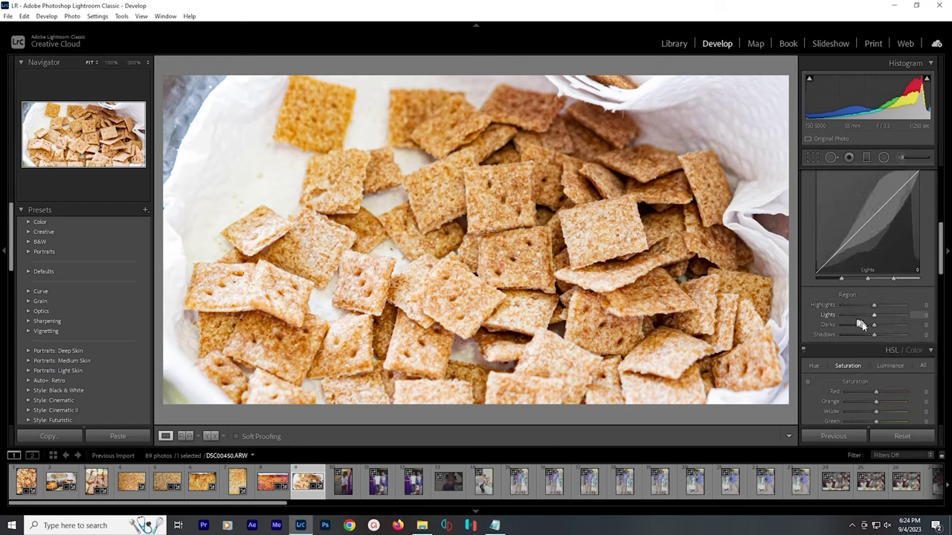
# Pull the Tone Curve Darks down to −13, then review the Detail, Lens Corrections and Transform panels
pyautogui.moveTo(868, 325); pyautogui.dragTo(877, 318)
pyautogui.scroll(6, 914, 283)
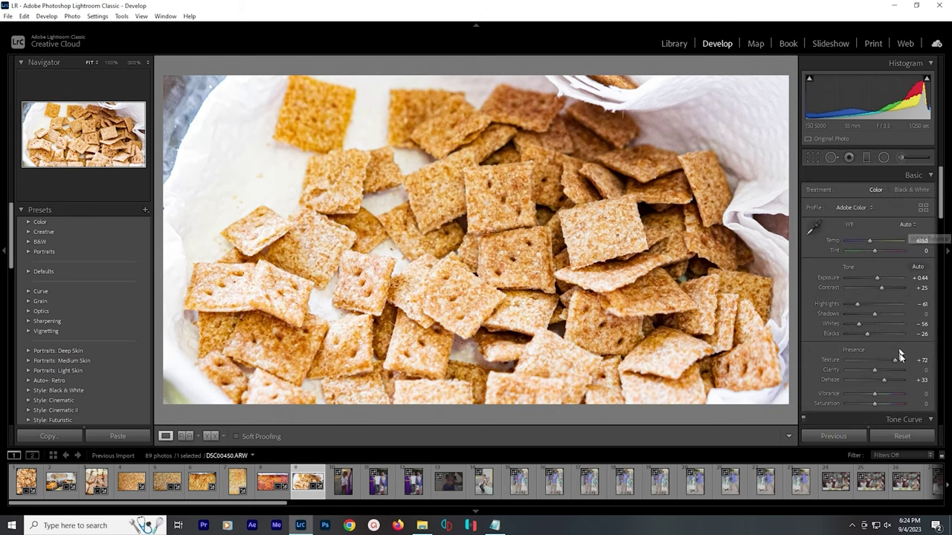
pyautogui.scroll(-6, 898, 356)
pyautogui.scroll(-5, 903, 356)
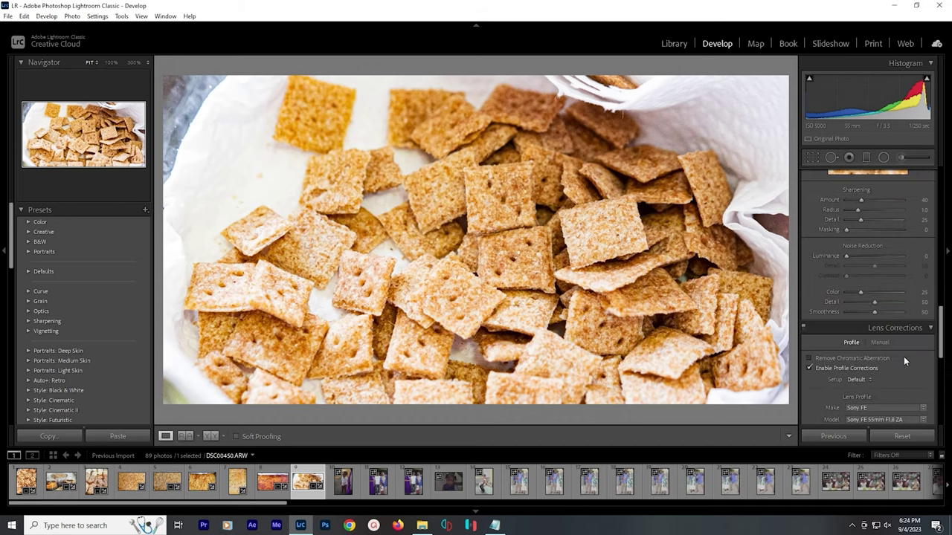
pyautogui.scroll(-6, 903, 356)
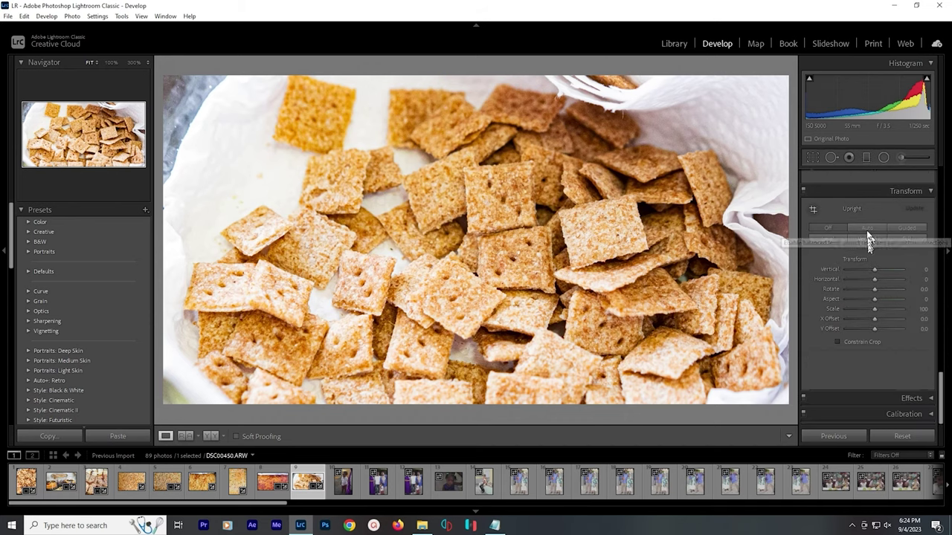
pyautogui.scroll(2, 892, 297)
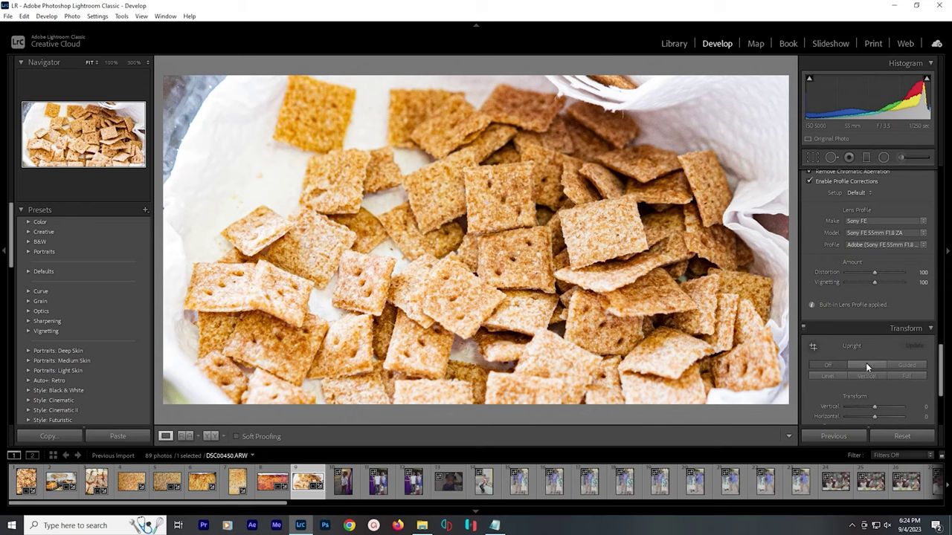
pyautogui.scroll(15, 866, 349)
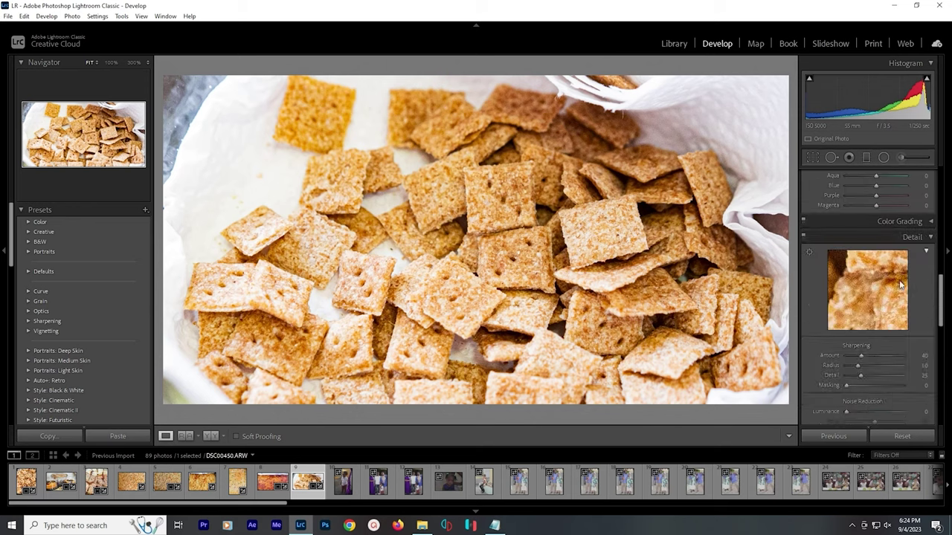
# Finish the crackers photo with Highlights -100, Shadows +37 and Dehaze +39
pyautogui.moveTo(857, 254); pyautogui.dragTo(847, 255)
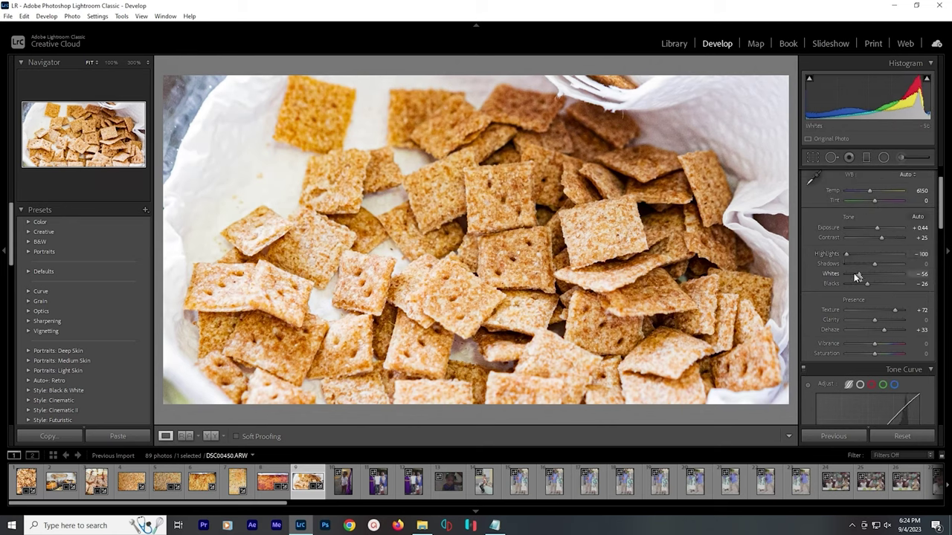
pyautogui.moveTo(877, 265); pyautogui.dragTo(847, 273)
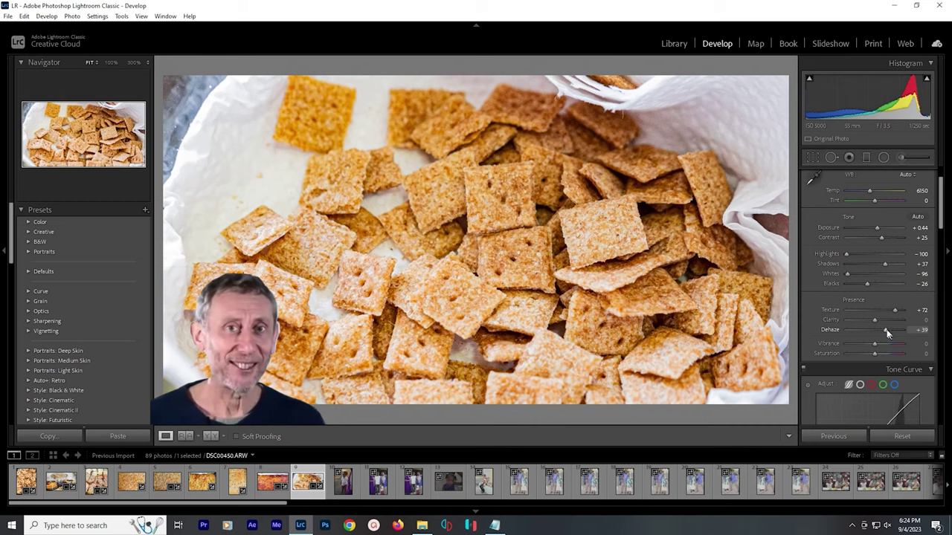
pyautogui.moveTo(887, 331); pyautogui.dragTo(890, 330)
# Compare the crackers photo with its original, export it, and move to the family photo
pyautogui.press('\\')
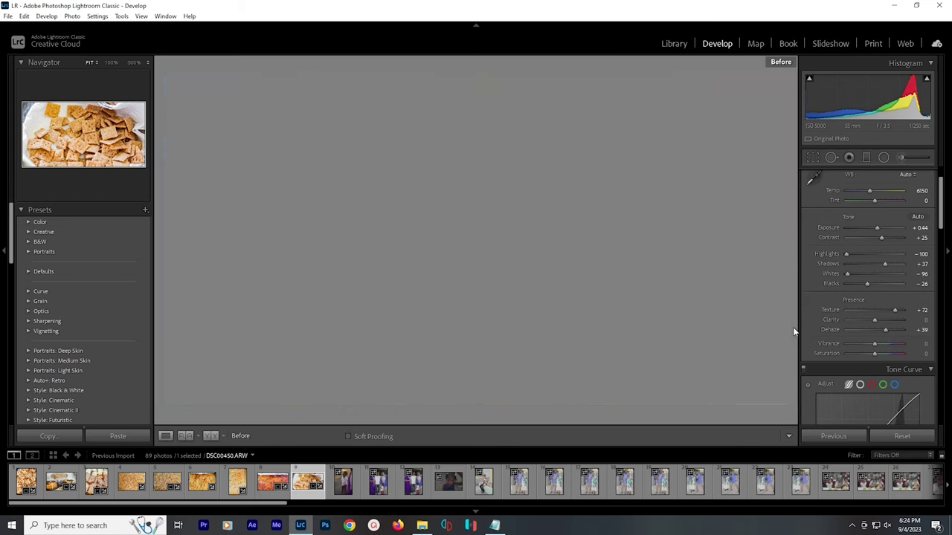
pyautogui.press('\\')
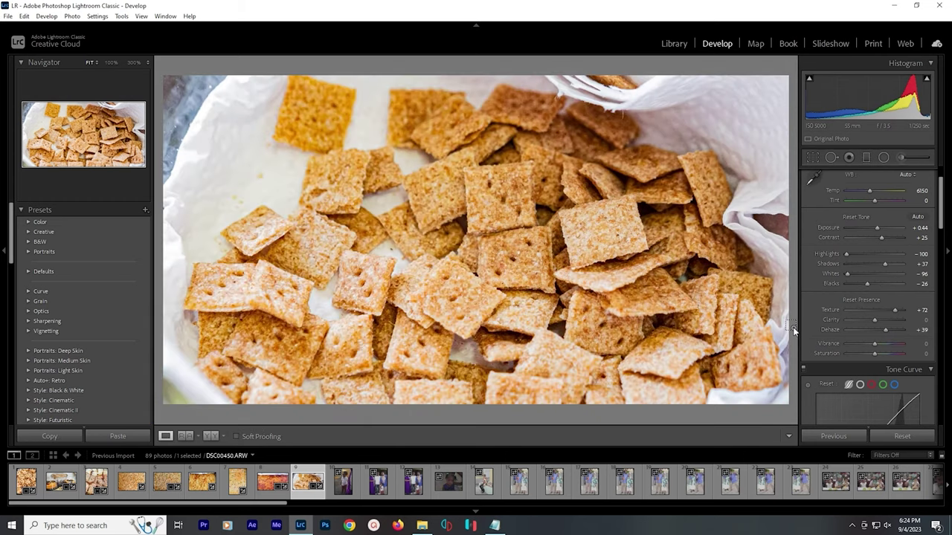
pyautogui.hotkey('ctrl', 'alt', 'shift', 'e')
pyautogui.press('Right')
pyautogui.press('Right')
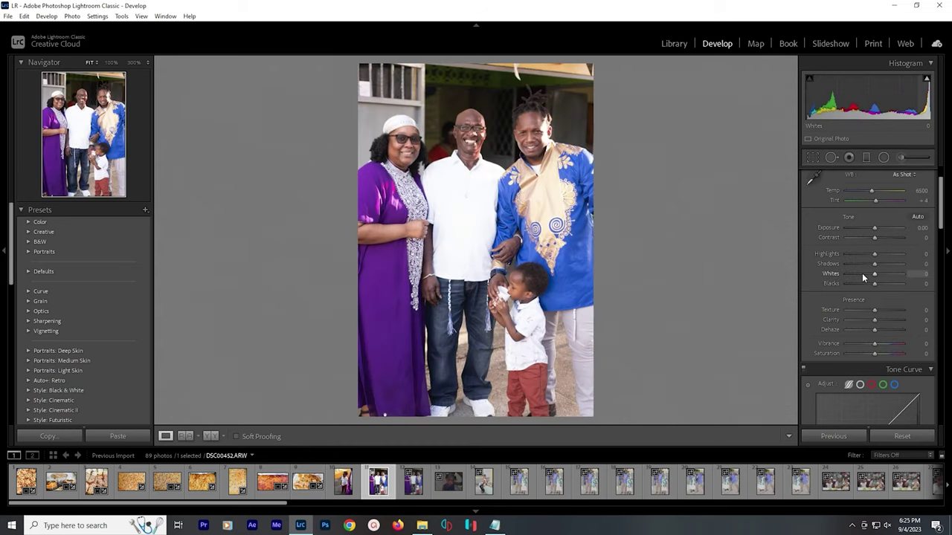
# Pull the family photo's Highlights down and start a crop
pyautogui.moveTo(875, 254); pyautogui.dragTo(855, 252)
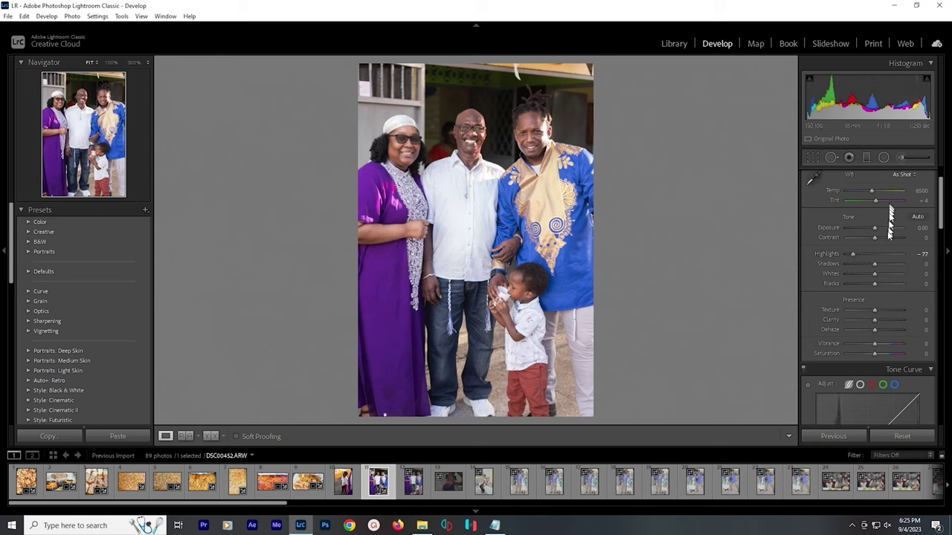
pyautogui.scroll(2, 896, 304)
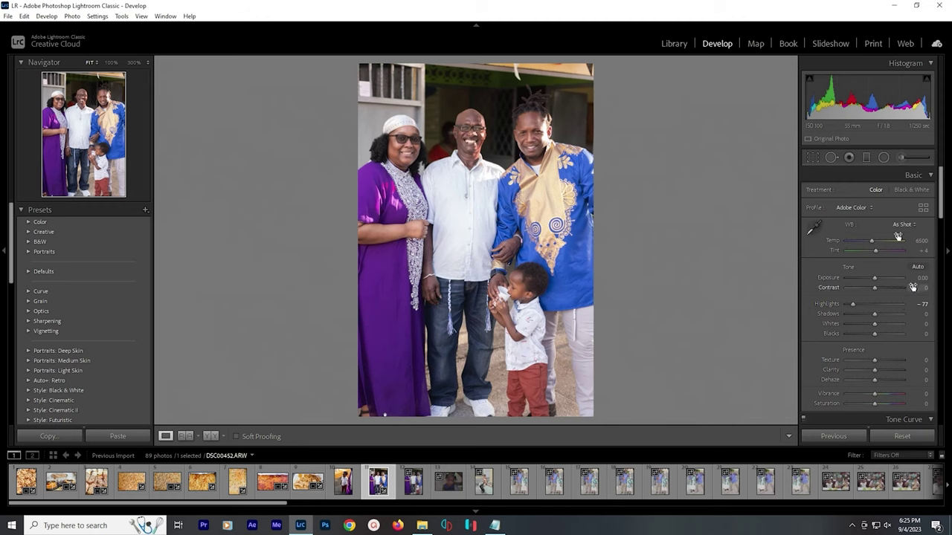
pyautogui.click(811, 159)
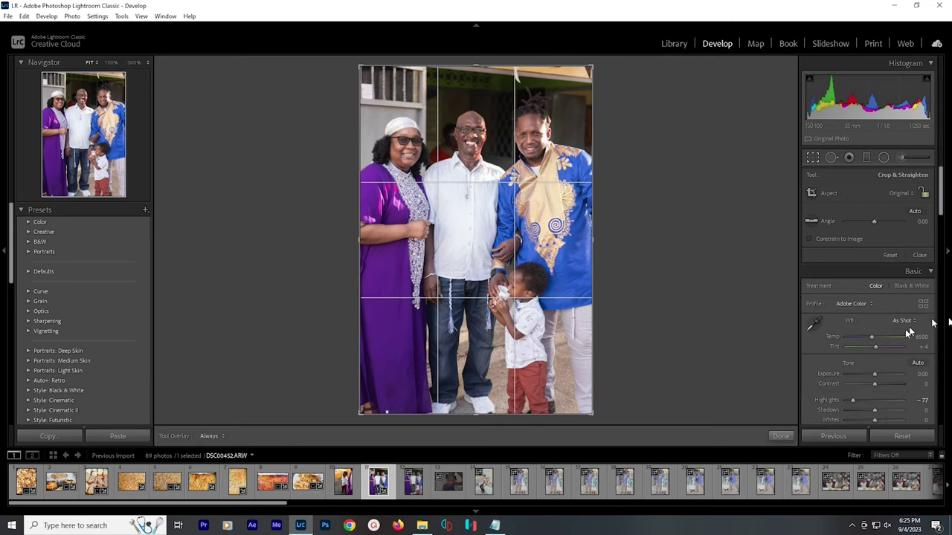
# Remove chromatic aberration and apply Upright Auto perspective correction to the family photo
pyautogui.scroll(-10, 907, 327)
pyautogui.click(868, 308)
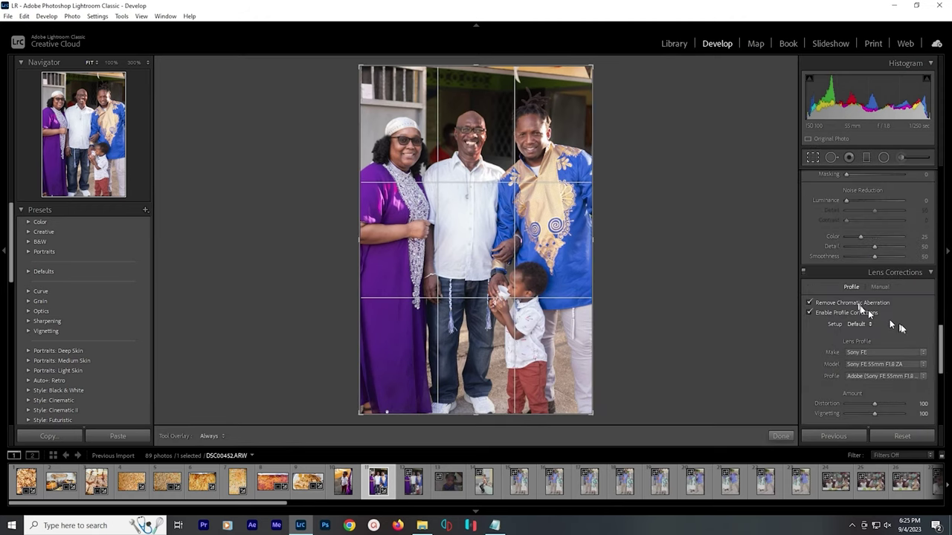
pyautogui.scroll(-3, 922, 338)
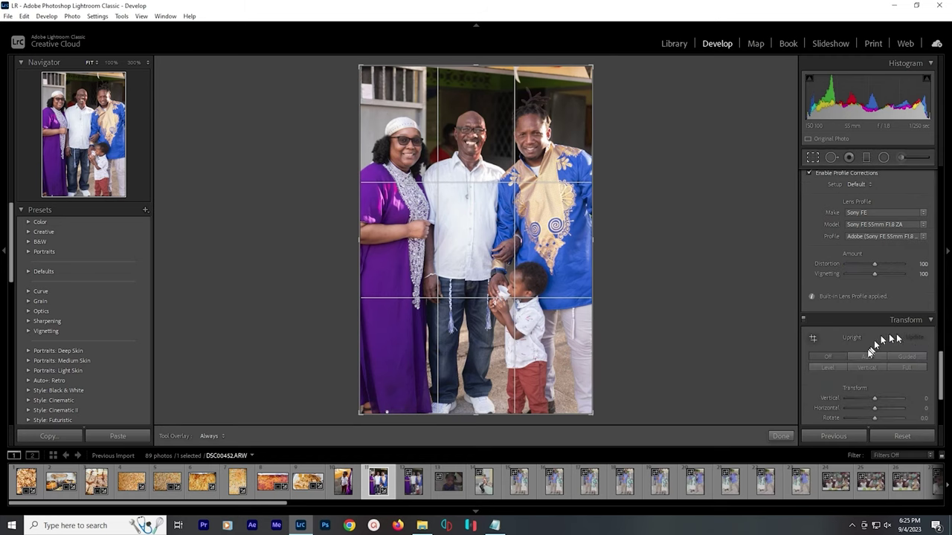
pyautogui.click(866, 357)
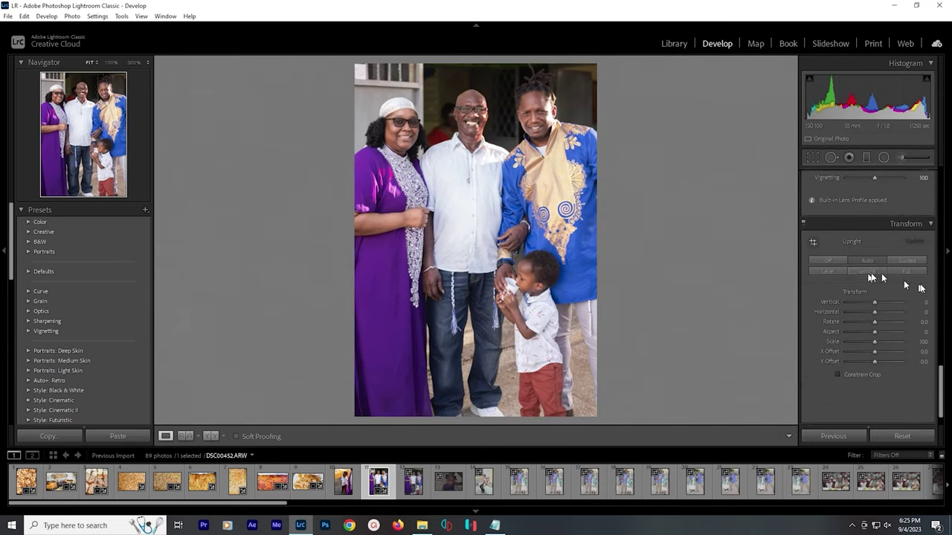
pyautogui.scroll(5, 910, 290)
pyautogui.scroll(3, 909, 298)
# Raise Shadows, set Whites -32 and Texture and Dehaze +21, and choose Auto white balance
pyautogui.moveTo(875, 314)
pyautogui.mouseDown()
pyautogui.moveTo(909, 315)
pyautogui.moveTo(864, 325)
pyautogui.mouseUp()
pyautogui.moveTo(874, 363); pyautogui.dragTo(881, 381)
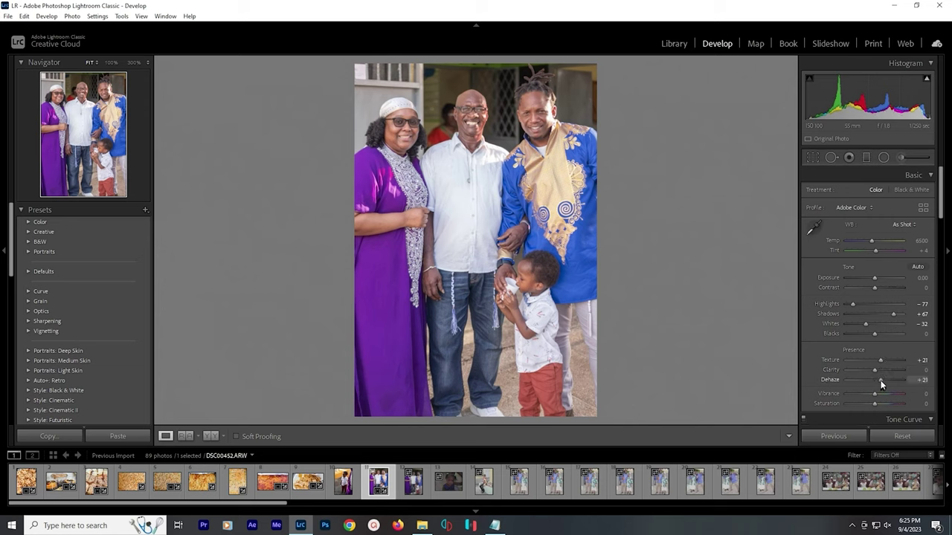
pyautogui.click(901, 223)
pyautogui.click(893, 250)
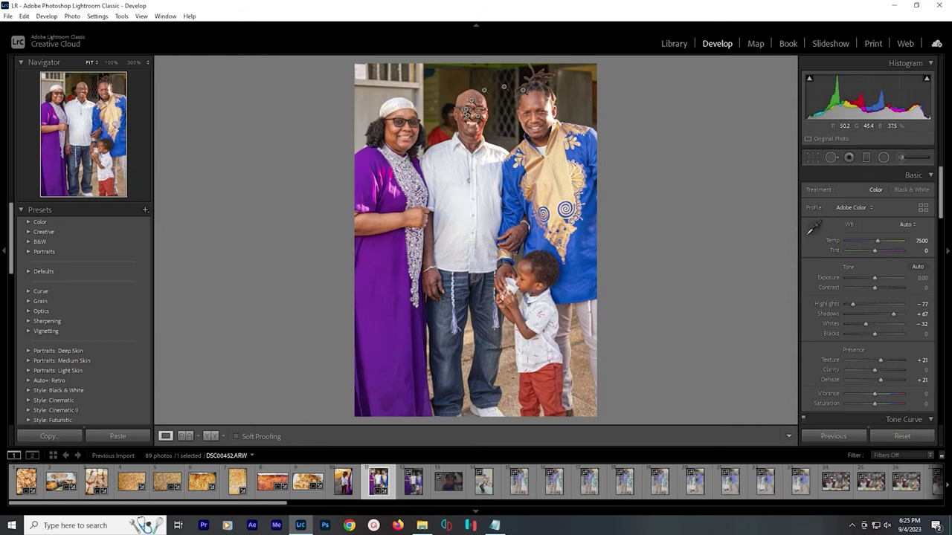
pyautogui.click(536, 104)
pyautogui.click(553, 112)
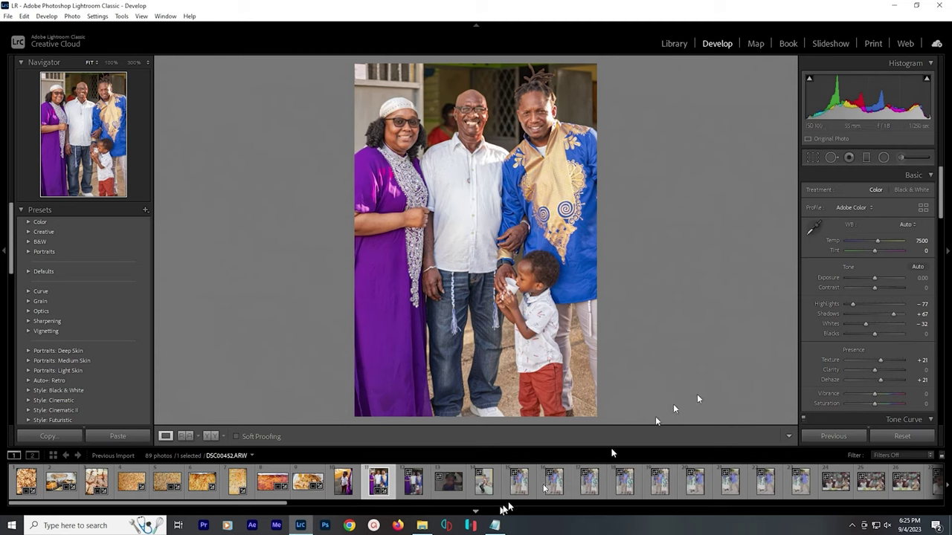
# Sync DSC00452's edits onto the next family shot, DSC00453
pyautogui.keyDown('ctrl'); pyautogui.click(416, 490); pyautogui.keyUp('ctrl')
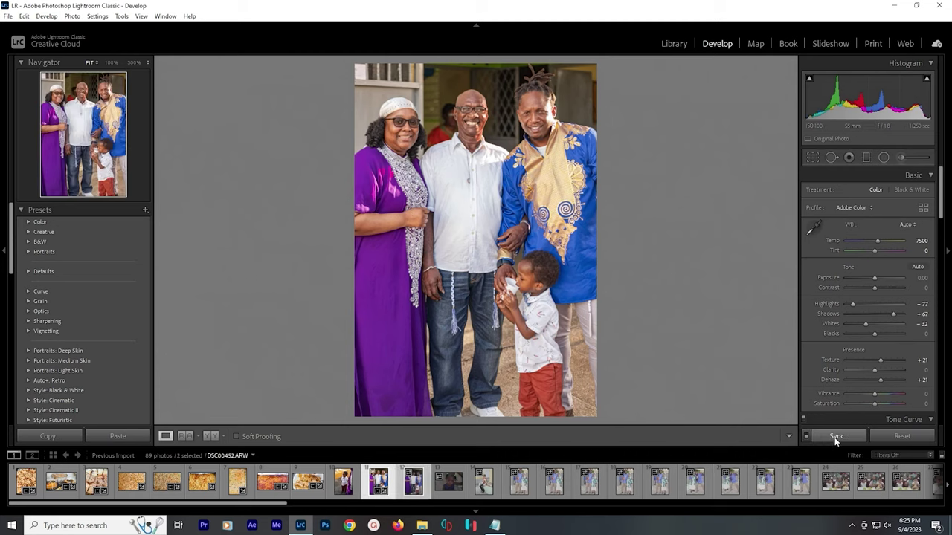
pyautogui.click(836, 437)
pyautogui.click(359, 407)
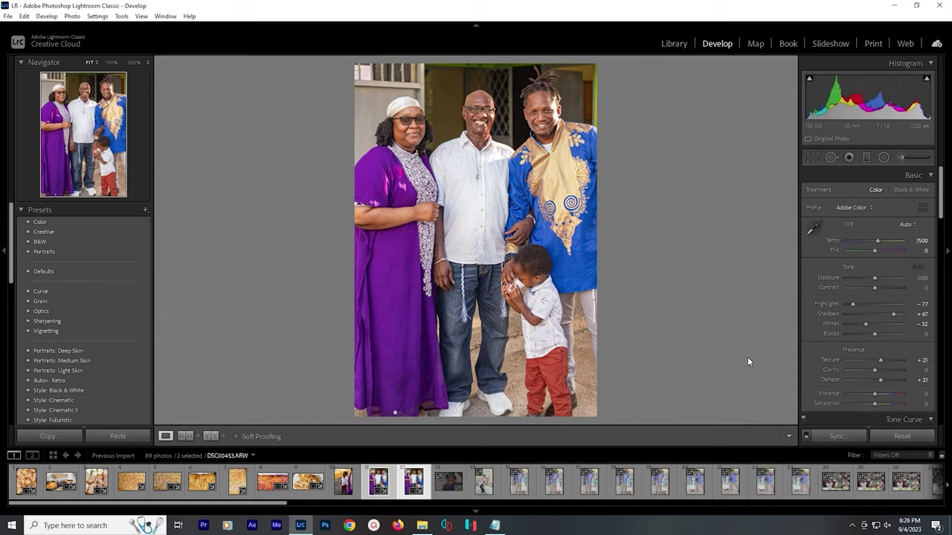
# Make DSC00453 black and white, export both family photos, and open the girl's portrait
pyautogui.click(906, 189)
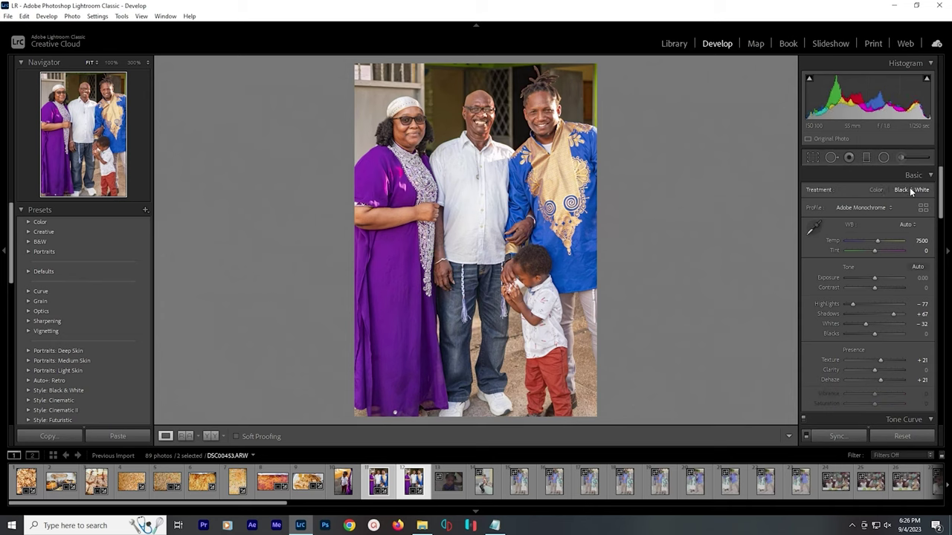
pyautogui.press('Left')
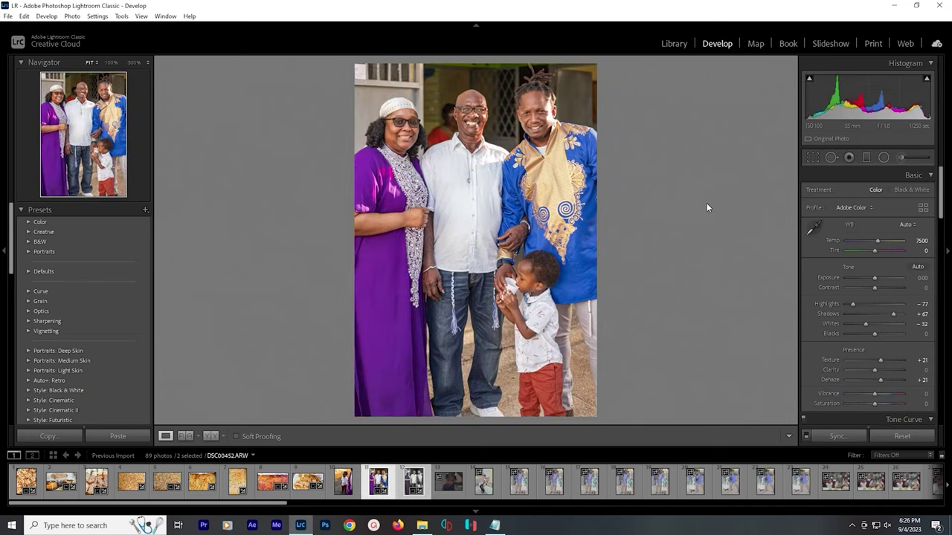
pyautogui.hotkey('ctrl', 'alt', 'shift', 'e')
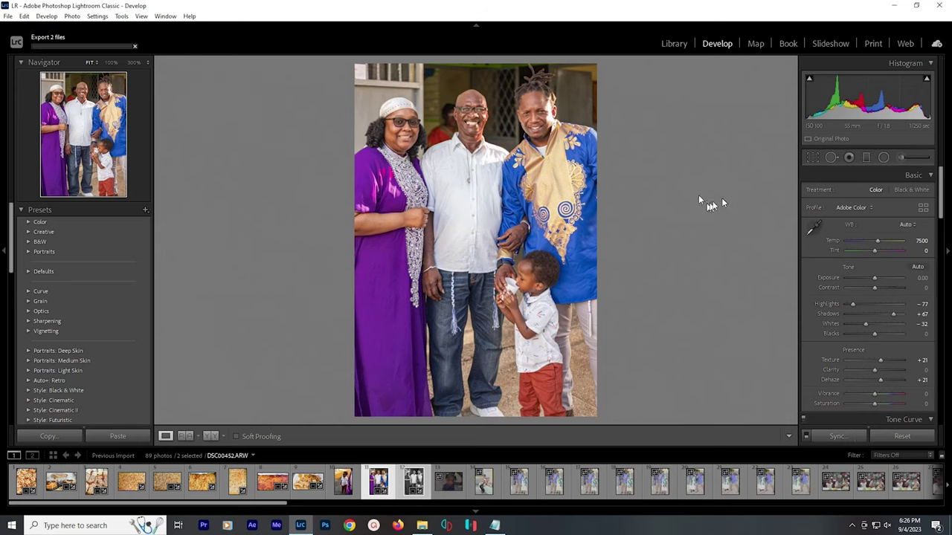
pyautogui.click(445, 495)
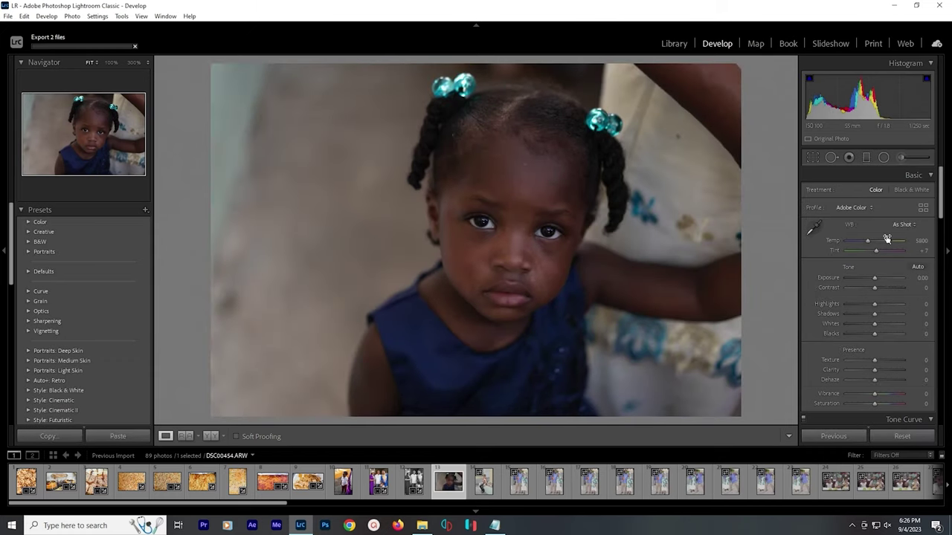
# Raise the girl's Tone Curve Lights, set Exposure to +1.40 and Whites to -67
pyautogui.press('Left')
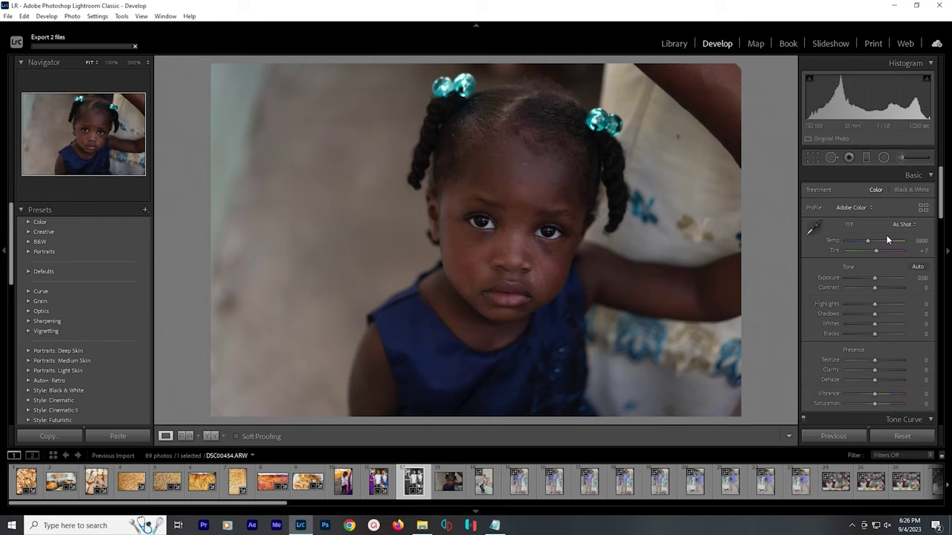
pyautogui.press('Right')
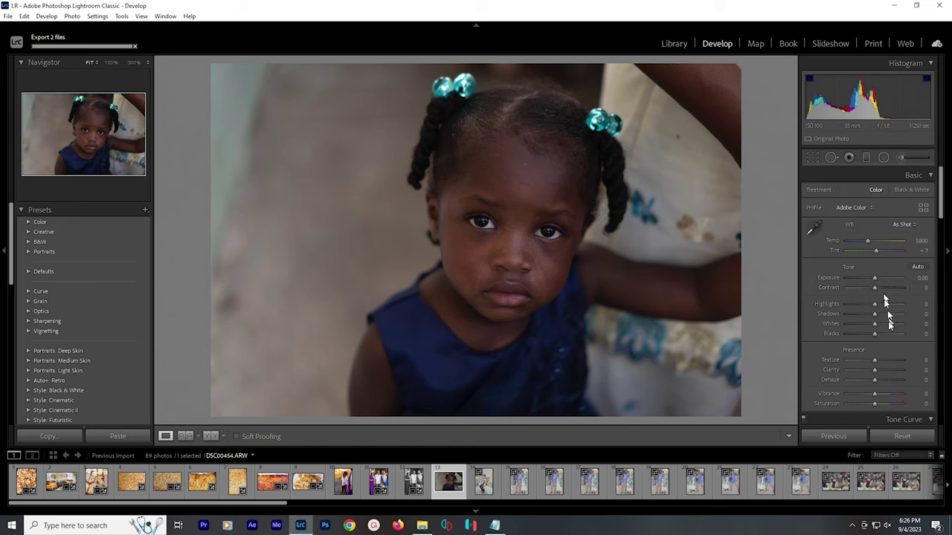
pyautogui.scroll(-8, 910, 305)
pyautogui.moveTo(874, 315); pyautogui.dragTo(894, 318)
pyautogui.scroll(8, 896, 323)
pyautogui.moveTo(874, 277); pyautogui.dragTo(853, 303)
pyautogui.click(854, 323)
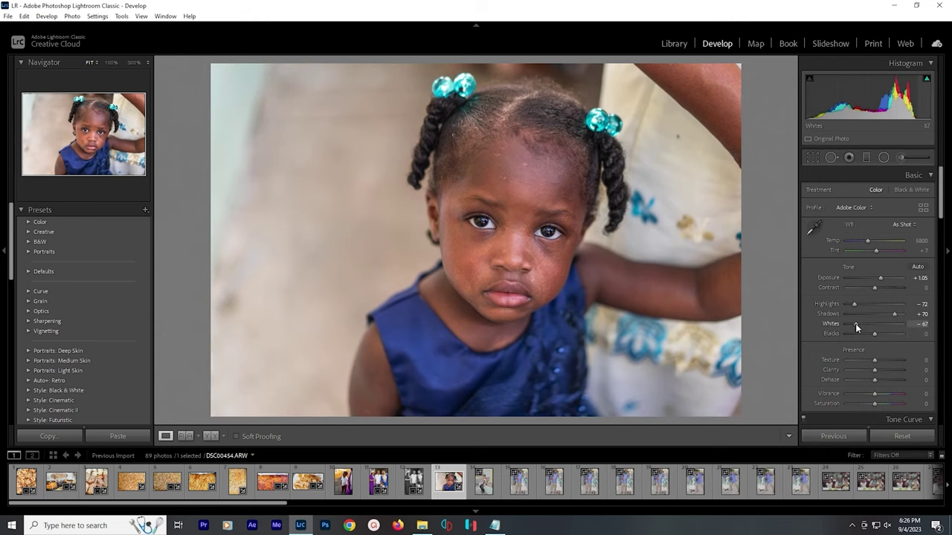
pyautogui.moveTo(882, 278); pyautogui.dragTo(884, 280)
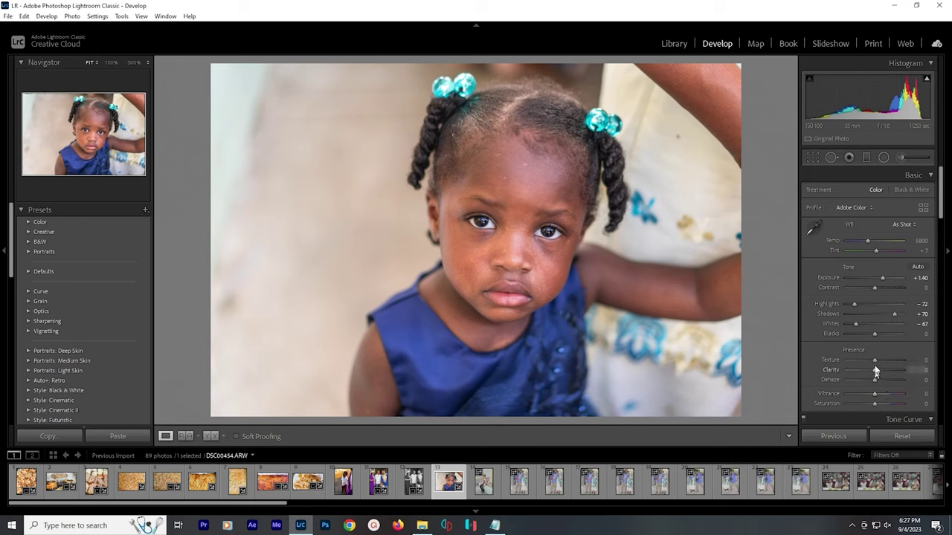
# Reduce Texture to soften the skin and lower Clarity slightly to -14
pyautogui.moveTo(870, 360); pyautogui.dragTo(857, 358)
pyautogui.moveTo(872, 360); pyautogui.dragTo(837, 362)
pyautogui.moveTo(870, 361); pyautogui.dragTo(869, 362)
pyautogui.moveTo(873, 371); pyautogui.dragTo(872, 376)
# Compare the girl's portrait with its original, export it, and move to the boy's photo
pyautogui.press('\\')
pyautogui.press('\\')
pyautogui.press('\\')
pyautogui.press('\\')
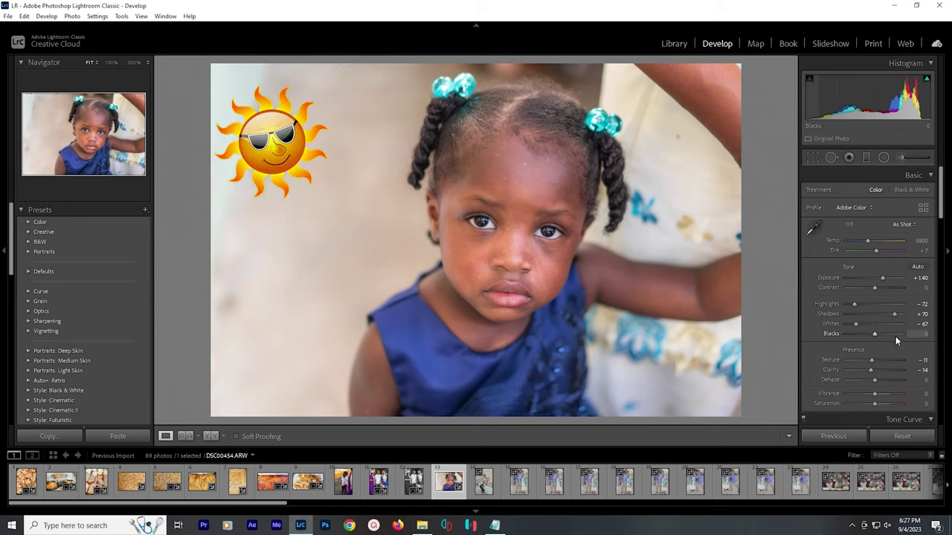
pyautogui.scroll(-3, 896, 338)
pyautogui.scroll(-6, 906, 351)
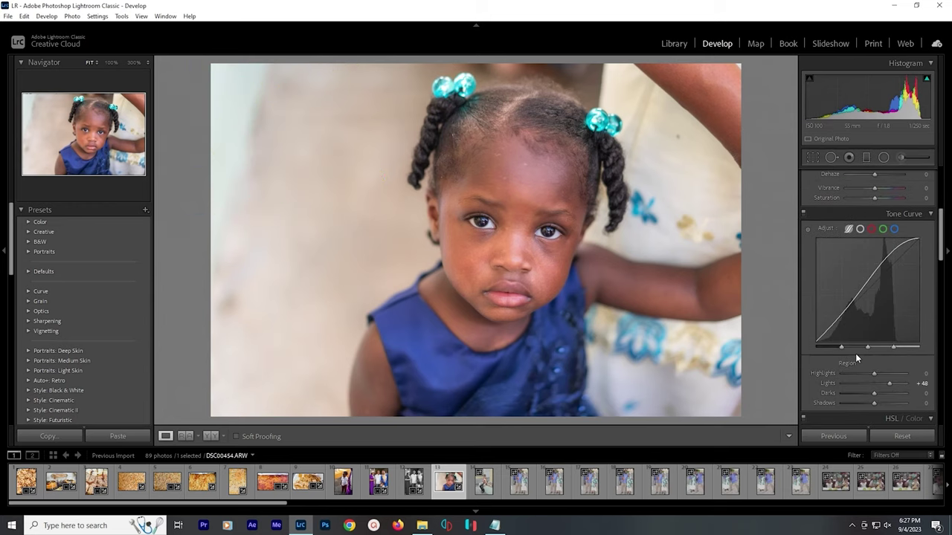
pyautogui.hotkey('ctrl', 'alt', 'shift', 'e')
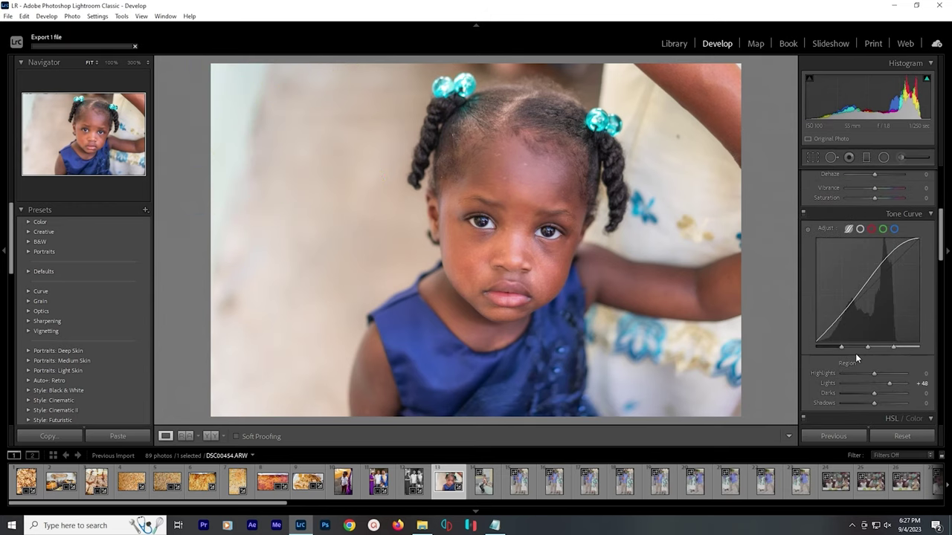
pyautogui.press('Right')
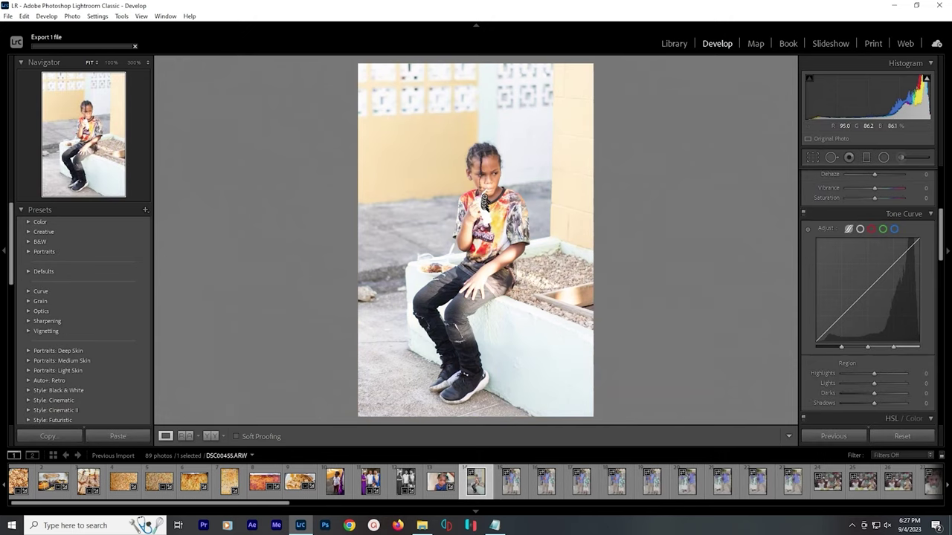
# Set the boy photo's Highlights -79, Whites -70, Blacks -26 and Shadows +49
pyautogui.click(483, 191)
pyautogui.click(567, 211)
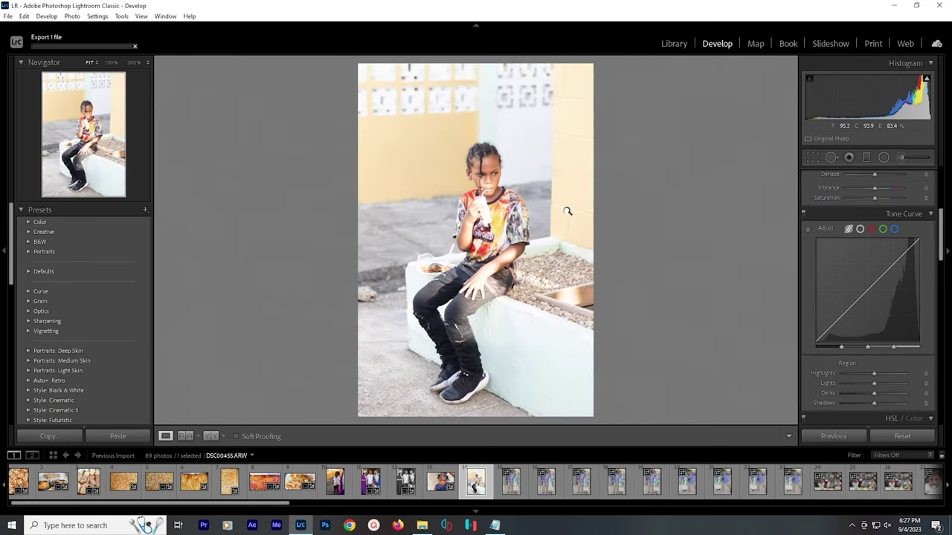
pyautogui.moveTo(860, 304); pyautogui.dragTo(852, 304)
pyautogui.click(854, 325)
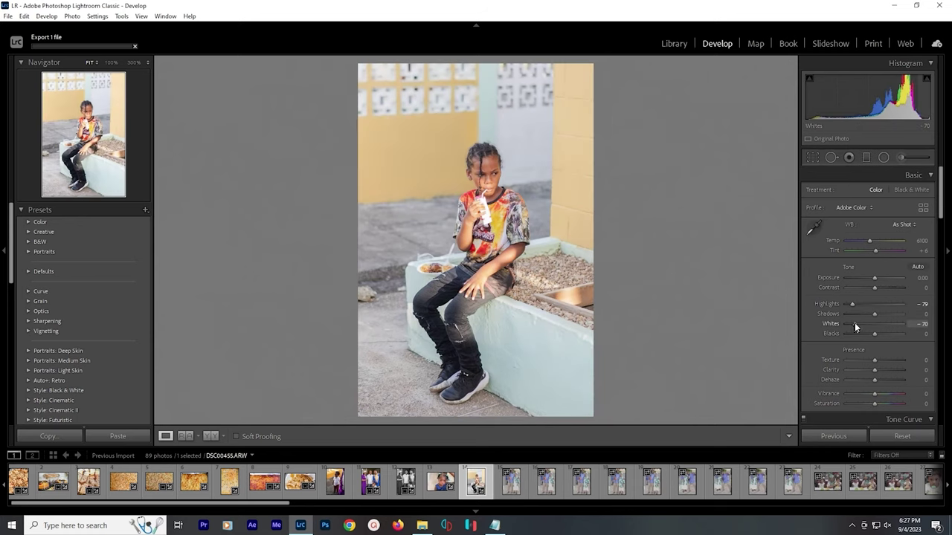
pyautogui.click(868, 334)
pyautogui.moveTo(877, 314); pyautogui.dragTo(888, 311)
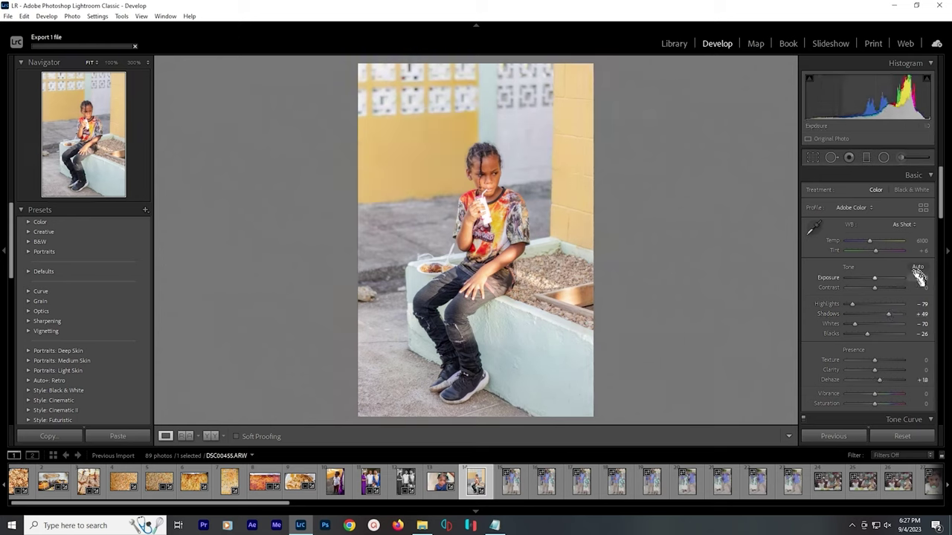
# Set Auto white balance and zoom in to inspect the boy's face and shirt
pyautogui.click(900, 226)
pyautogui.click(887, 247)
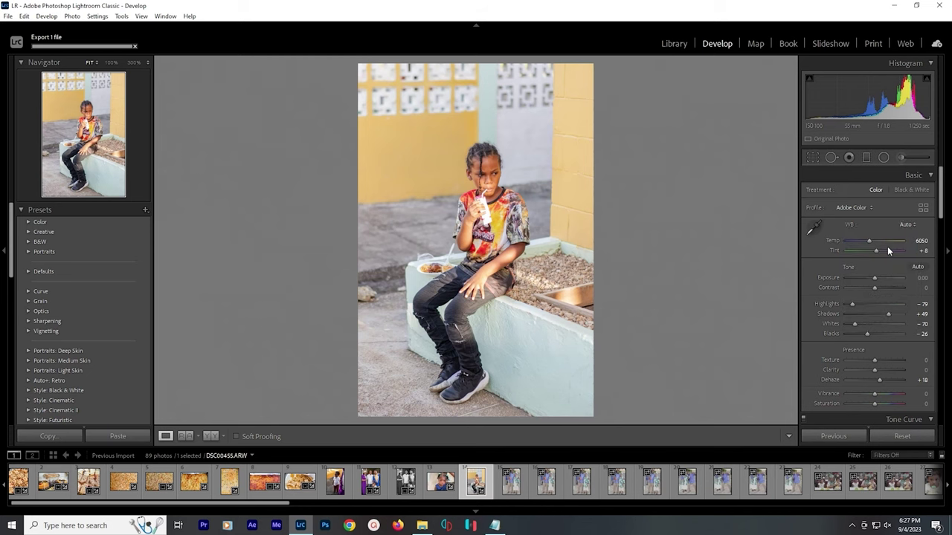
pyautogui.click(501, 191)
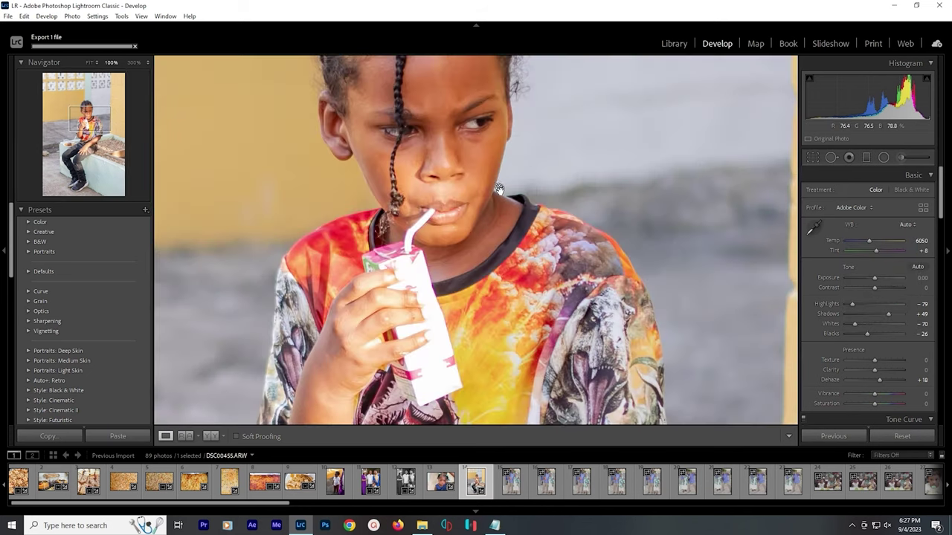
pyautogui.click(485, 229)
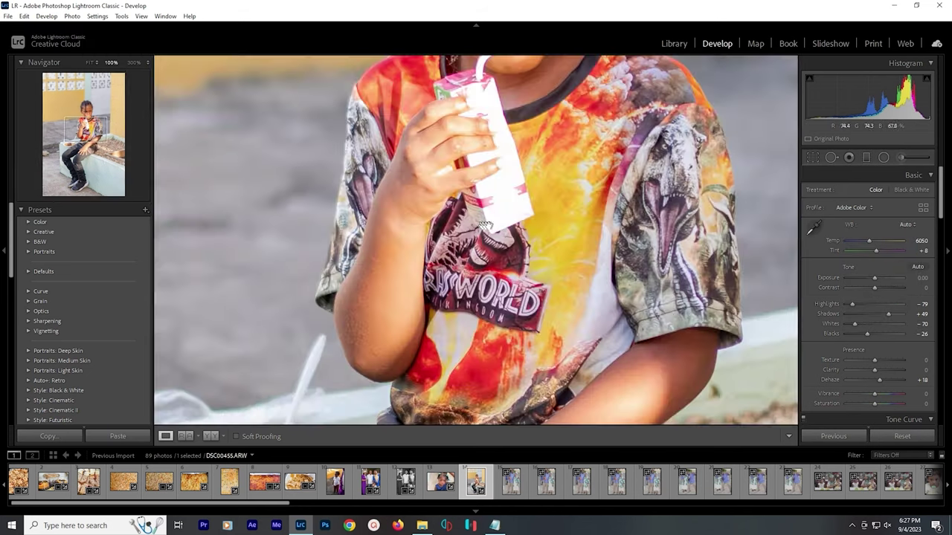
pyautogui.moveTo(462, 149); pyautogui.dragTo(558, 216)
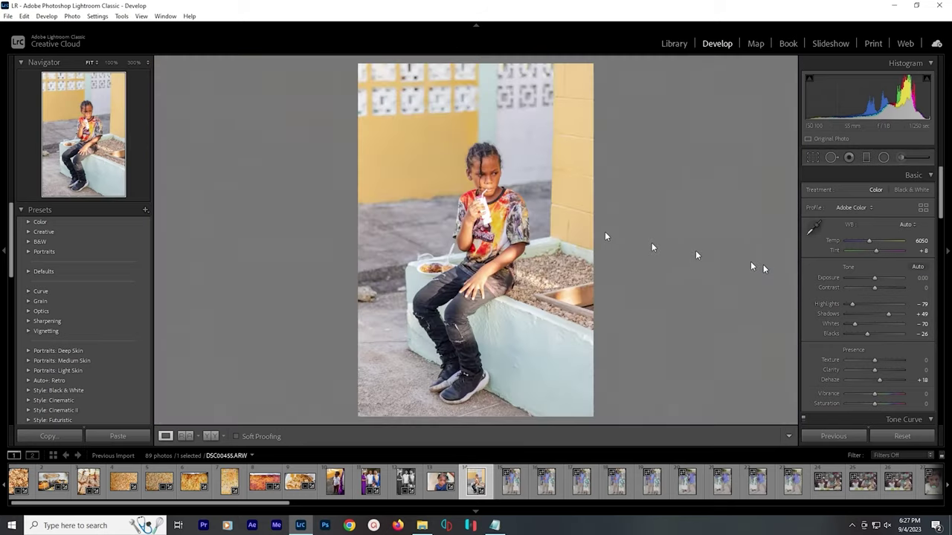
# Apply Upright Auto to the boy photo, export it, and open family shot DSC00456
pyautogui.scroll(-15, 918, 379)
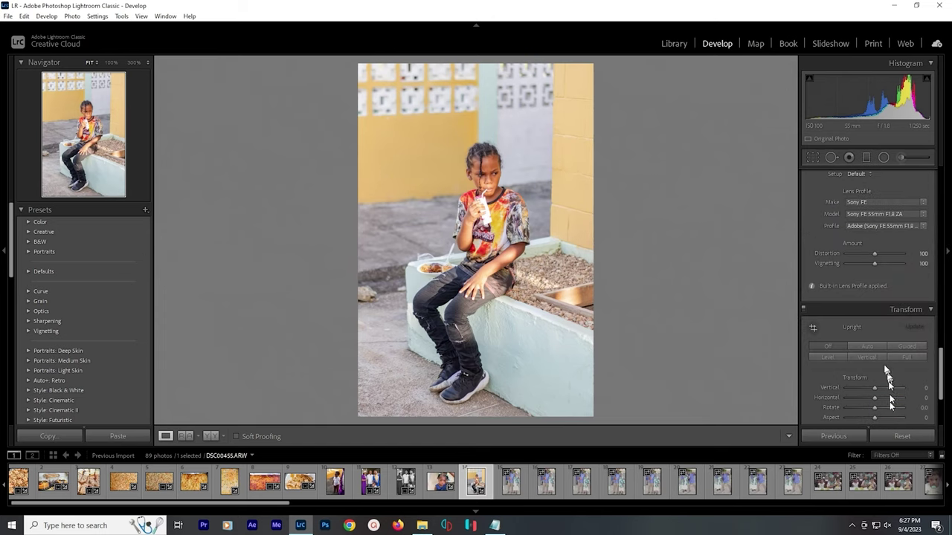
pyautogui.scroll(1, 880, 356)
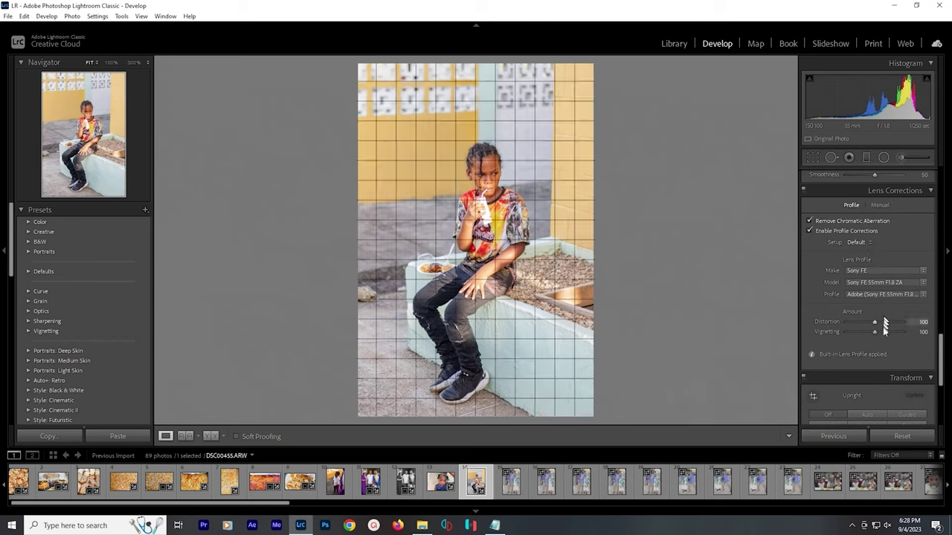
pyautogui.scroll(-1, 870, 342)
pyautogui.click(864, 345)
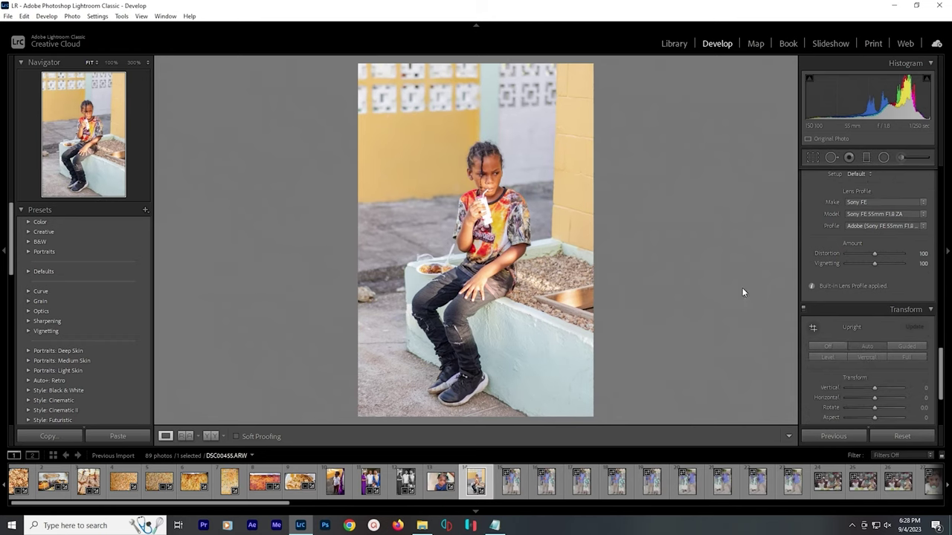
pyautogui.hotkey('ctrl', 'alt', 'shift', 'e')
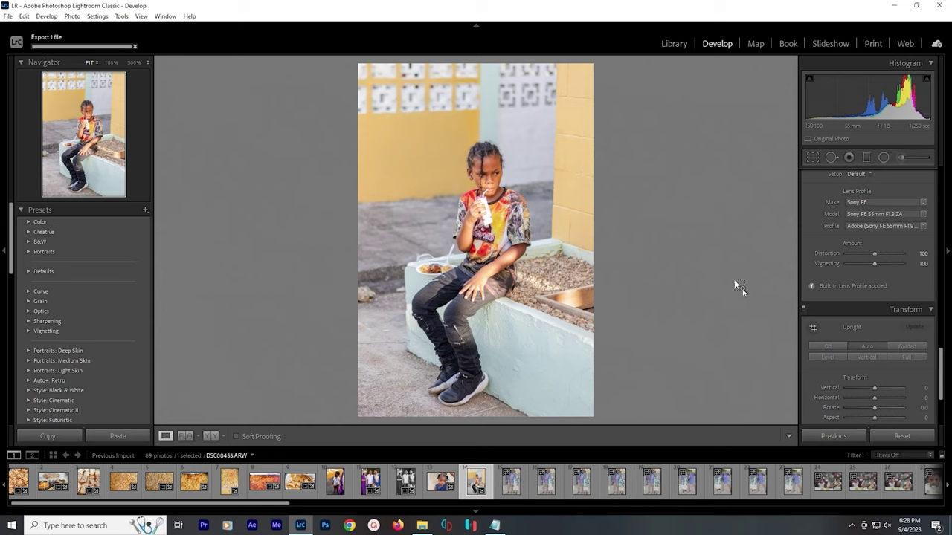
pyautogui.click(503, 484)
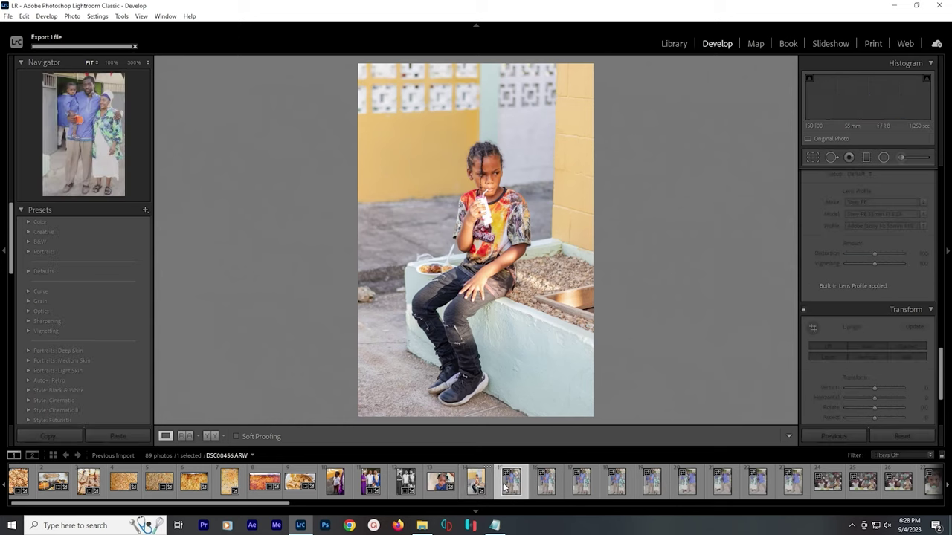
# Select all nine family group photos starting from DSC00456
pyautogui.keyDown('shift'); pyautogui.click(800, 491); pyautogui.keyUp('shift')
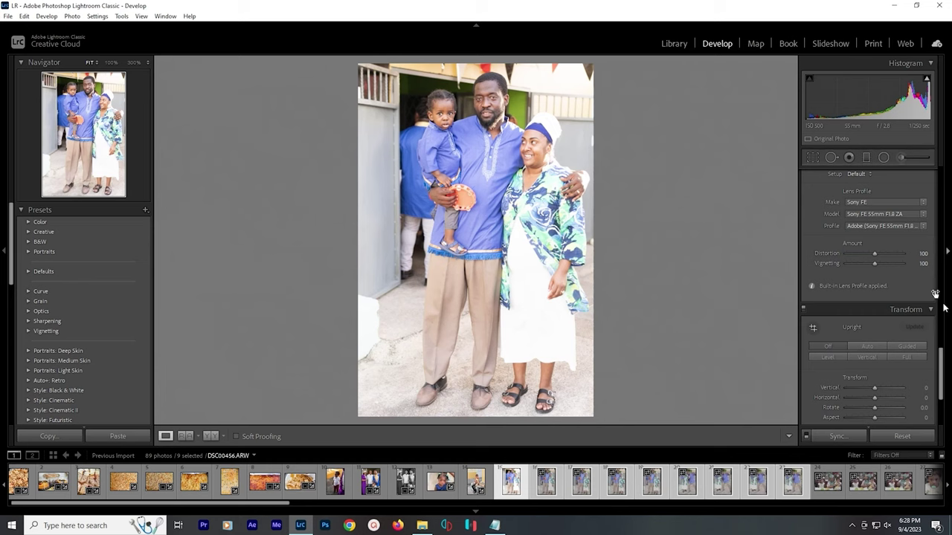
# Set DSC00456's Highlights -77, Whites -93, Shadows +65 and Blacks -33
pyautogui.scroll(15, 902, 261)
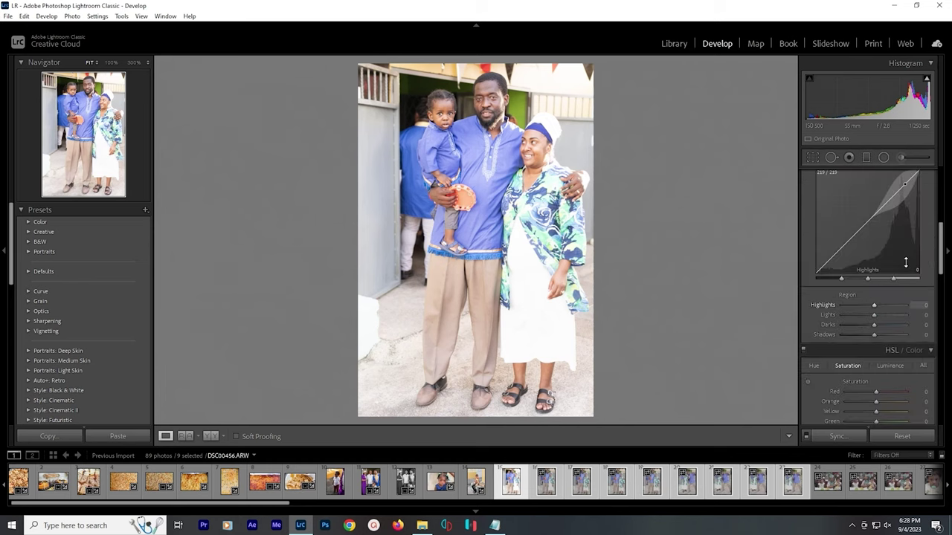
pyautogui.scroll(3, 905, 265)
pyautogui.moveTo(874, 304); pyautogui.dragTo(854, 300)
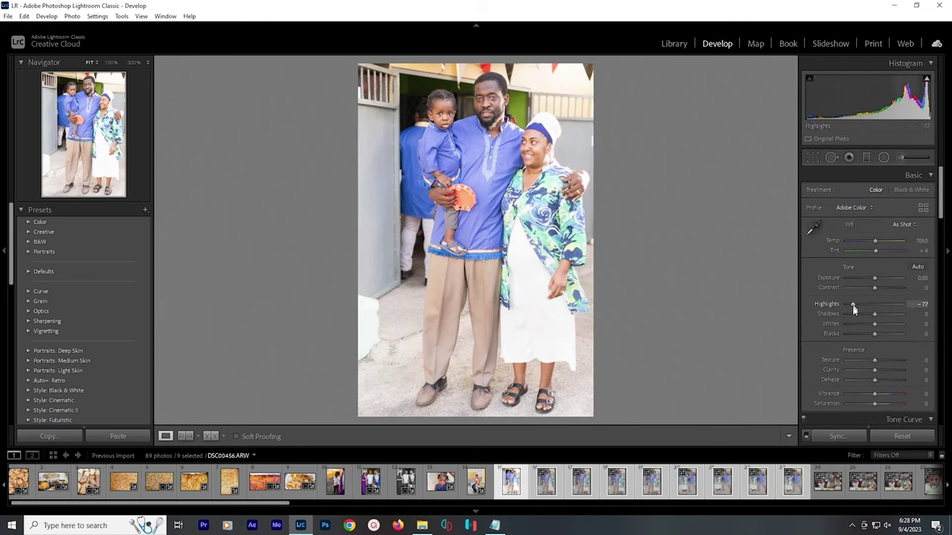
pyautogui.click(855, 324)
pyautogui.click(871, 334)
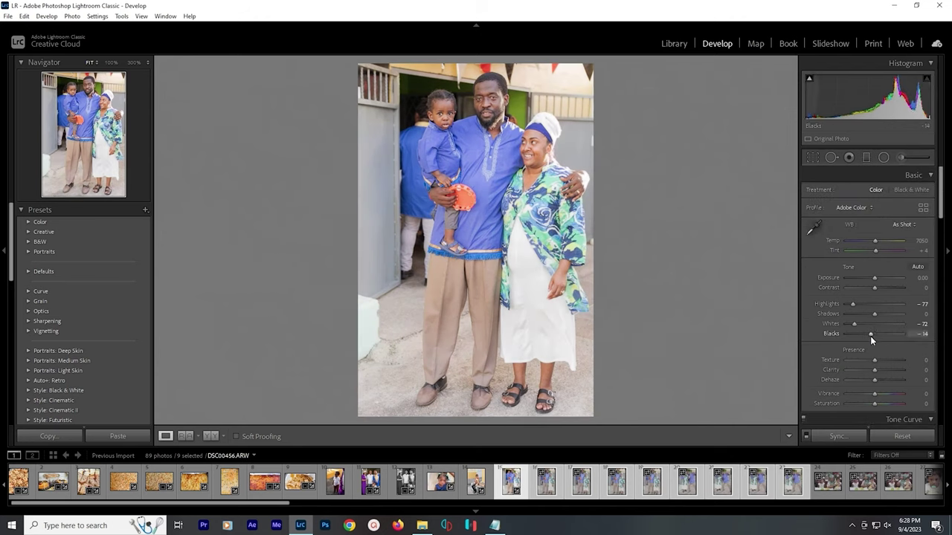
pyautogui.moveTo(874, 313); pyautogui.dragTo(848, 323)
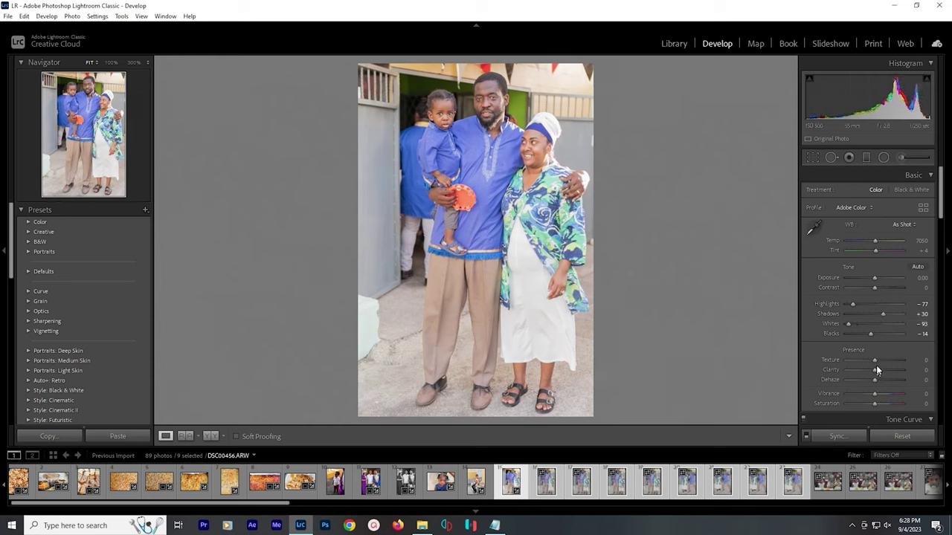
pyautogui.moveTo(882, 314); pyautogui.dragTo(882, 287)
pyautogui.moveTo(870, 333); pyautogui.dragTo(865, 336)
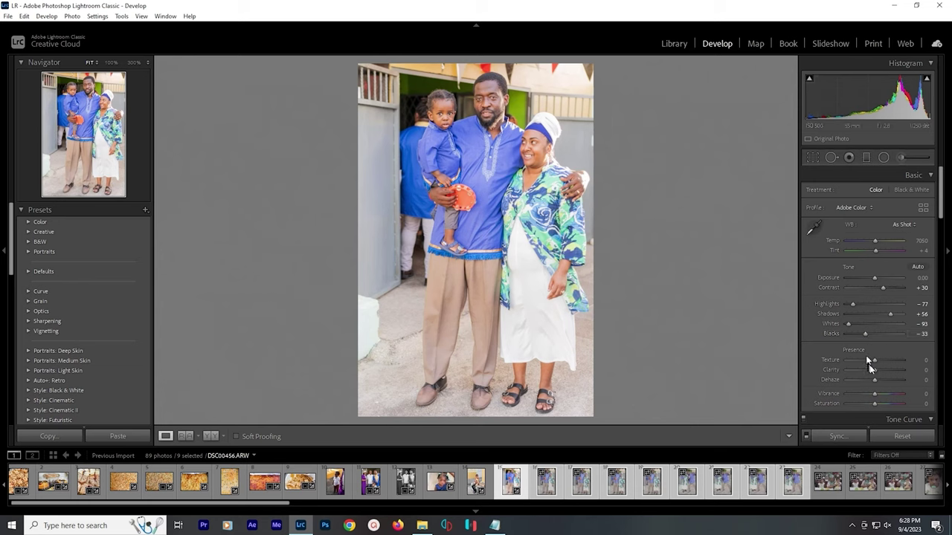
pyautogui.moveTo(893, 317); pyautogui.dragTo(896, 317)
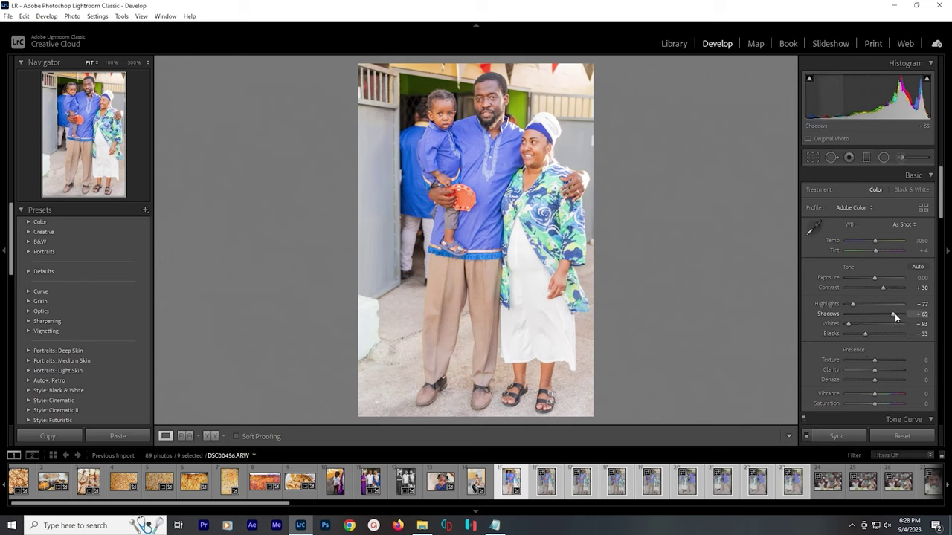
# Set Auto white balance and zoom in to check the faces
pyautogui.click(902, 225)
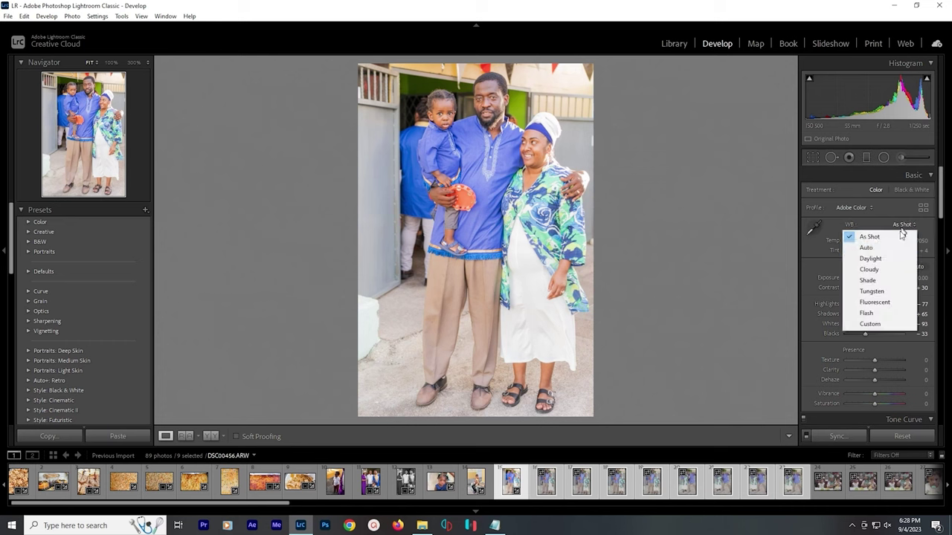
pyautogui.click(892, 248)
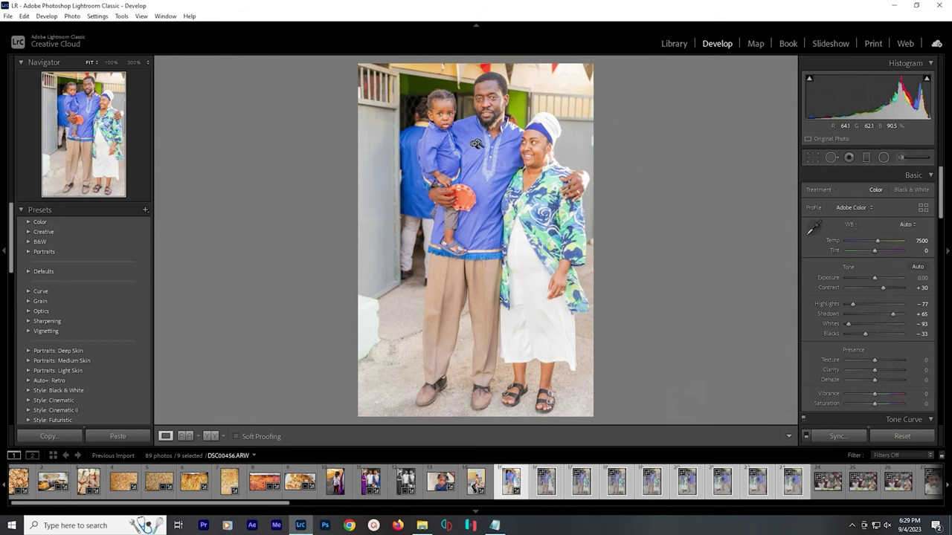
pyautogui.click(475, 143)
pyautogui.click(476, 149)
# Apply Upright Auto perspective correction to the family photo
pyautogui.scroll(-6, 920, 354)
pyautogui.scroll(-10, 920, 355)
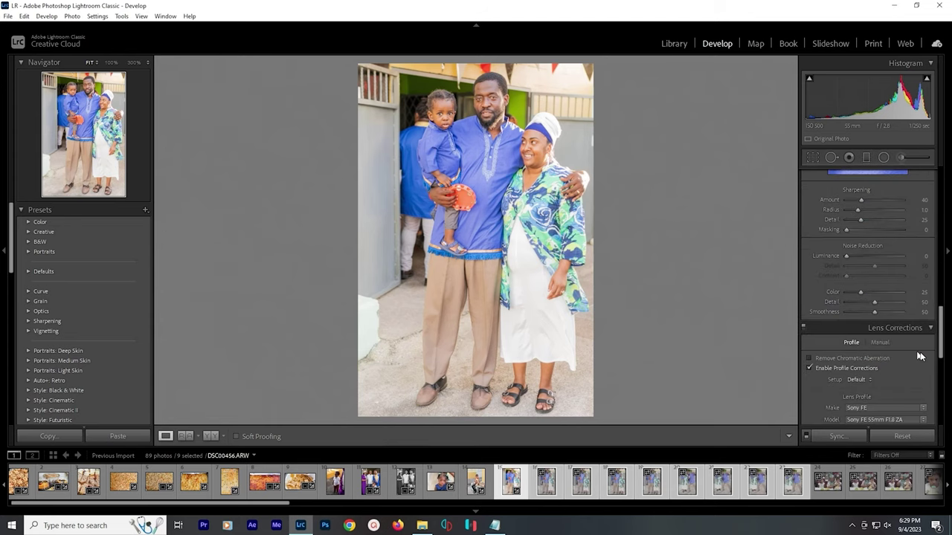
pyautogui.scroll(-5, 872, 357)
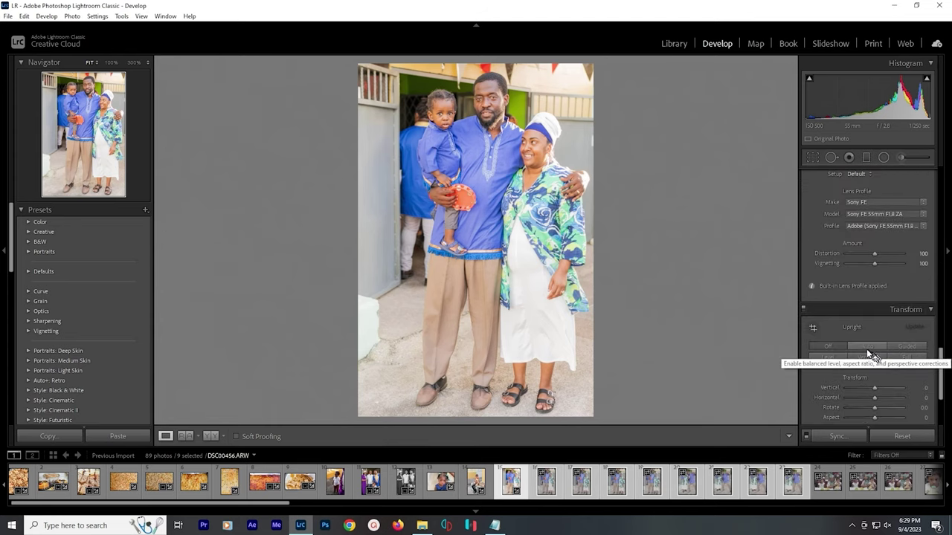
pyautogui.click(866, 347)
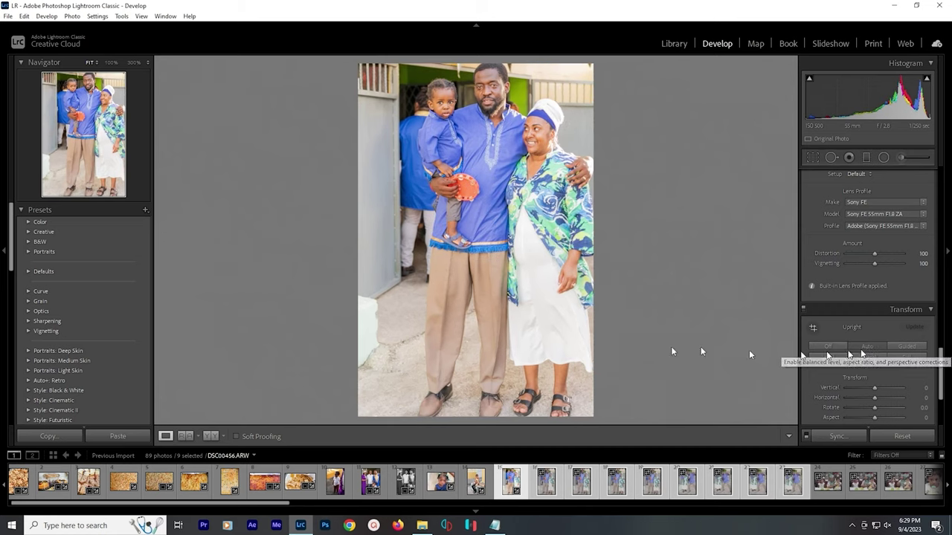
# Sync the edits to all nine selected photos, then turn Upright off for this one
pyautogui.click(837, 437)
pyautogui.click(370, 410)
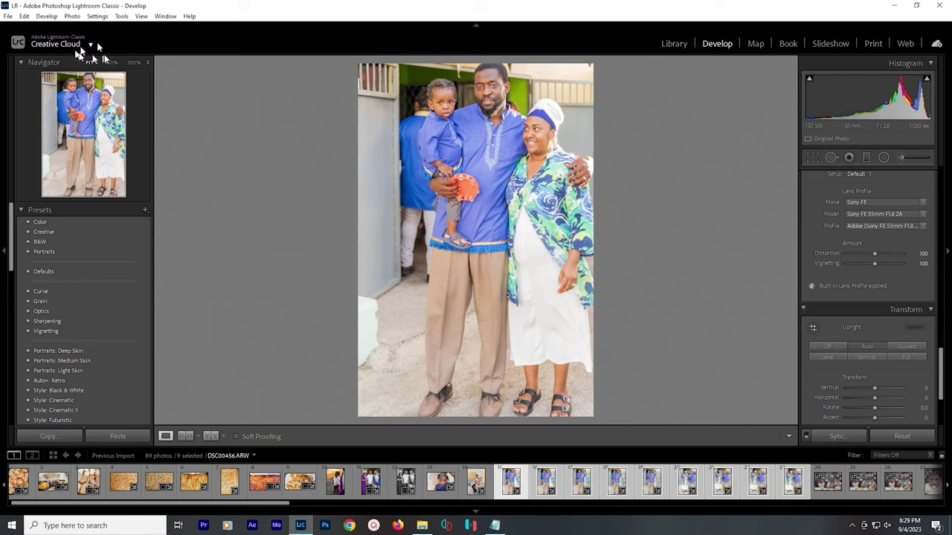
pyautogui.click(824, 347)
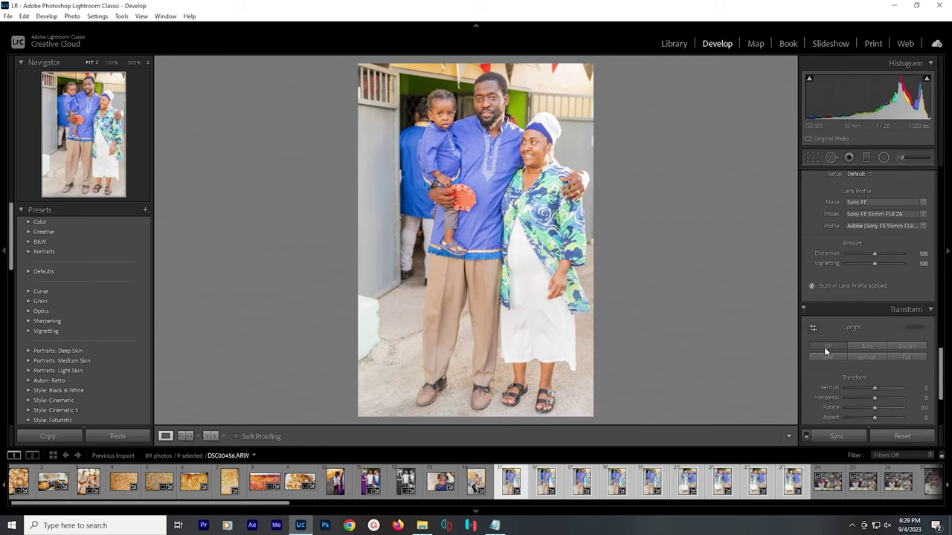
# Convert DSC00456 to black and white in the Basic panel
pyautogui.press('Right')
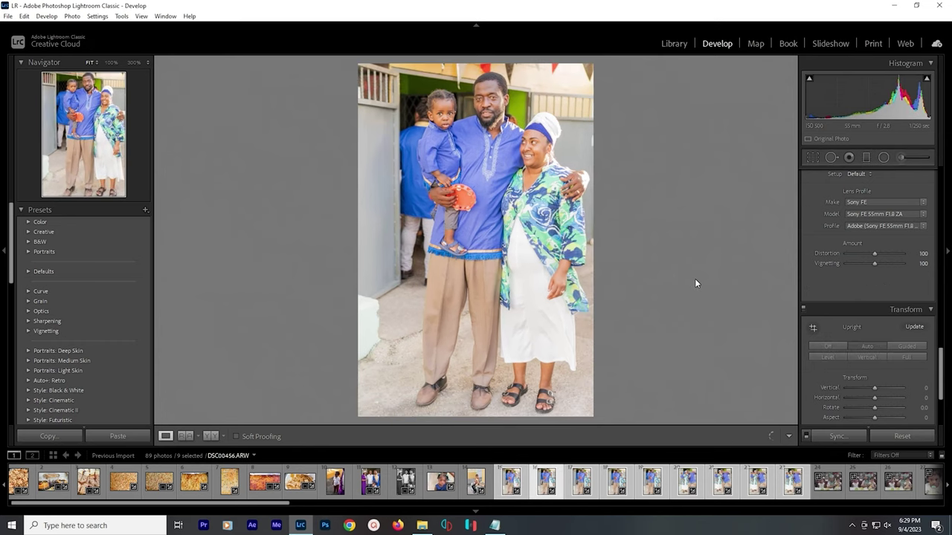
pyautogui.press('Left')
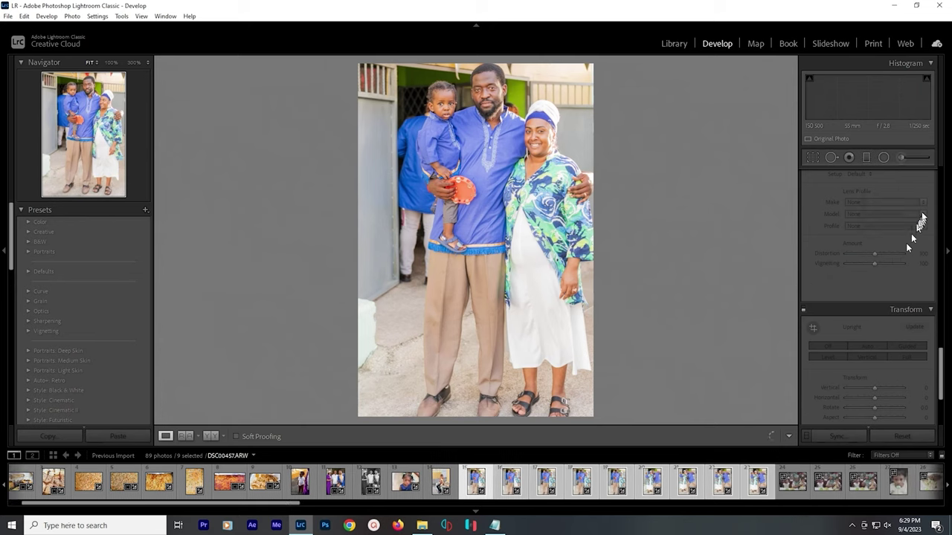
pyautogui.scroll(3, 931, 196)
pyautogui.scroll(8, 930, 196)
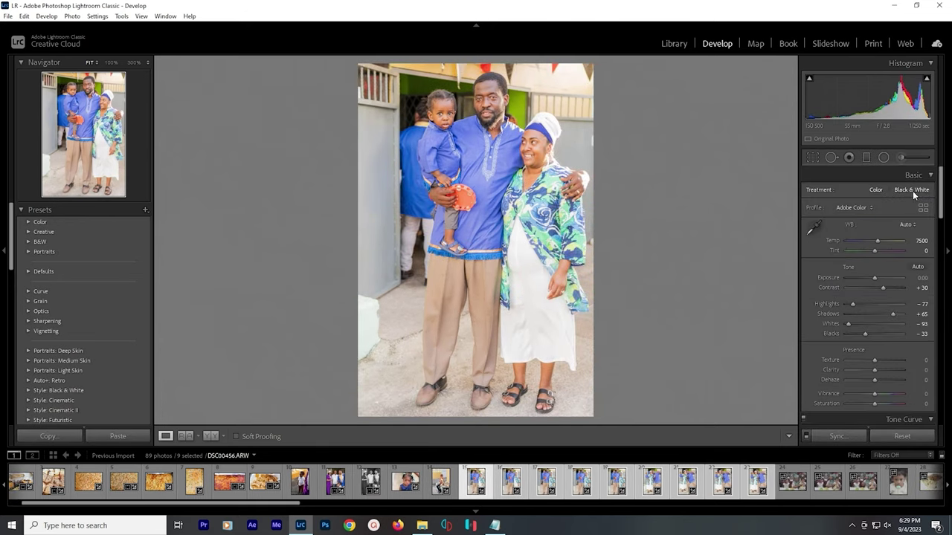
pyautogui.click(912, 190)
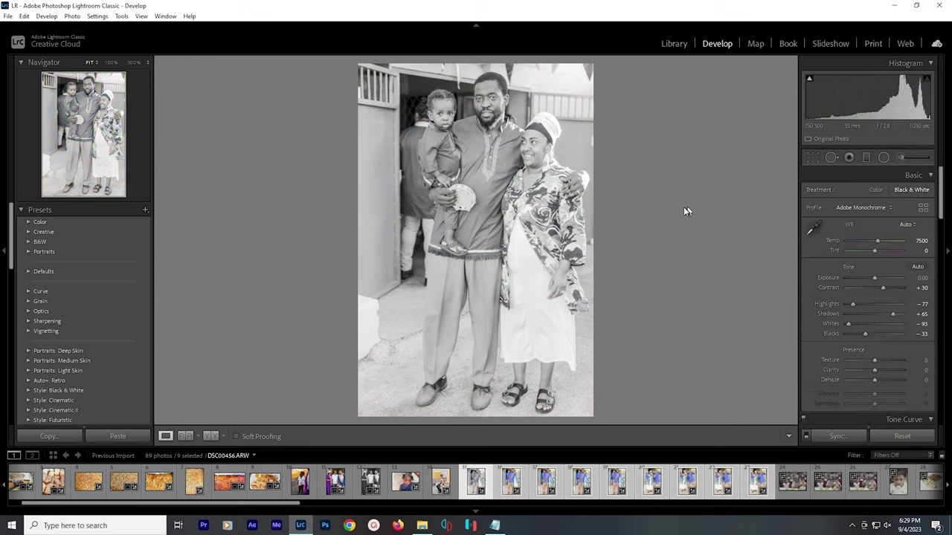
# Recalculate the Upright perspective correction on DSC00457, DSC00458 and DSC00459 in turn
pyautogui.press('Right')
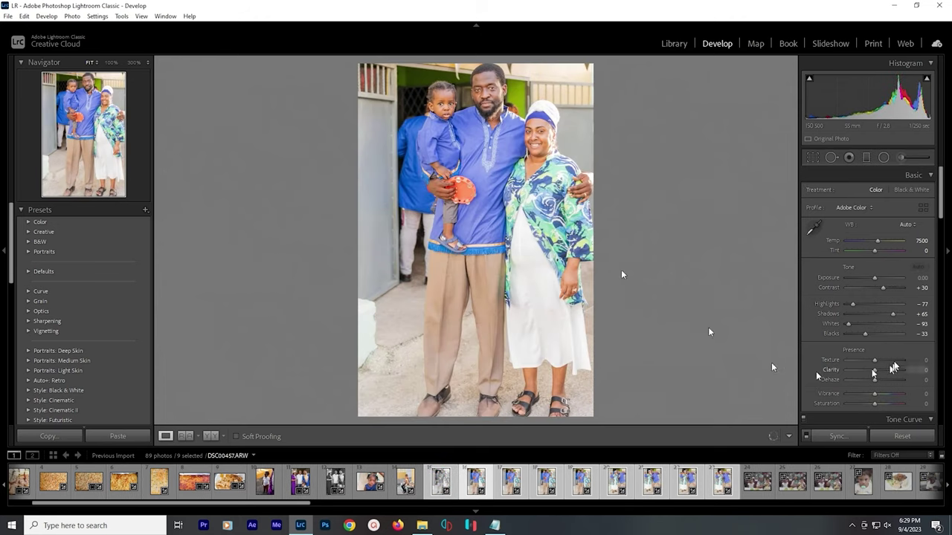
pyautogui.scroll(-5, 929, 333)
pyautogui.scroll(-10, 945, 329)
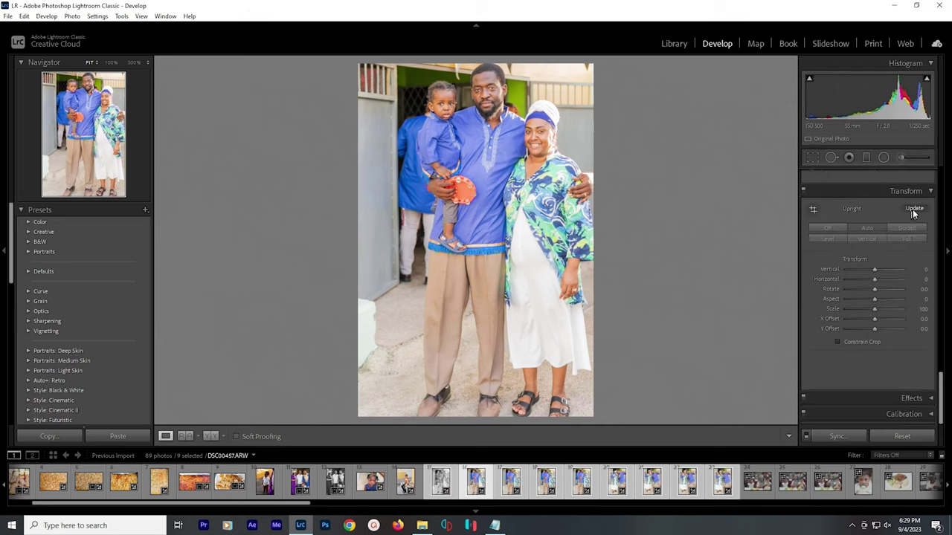
pyautogui.click(913, 209)
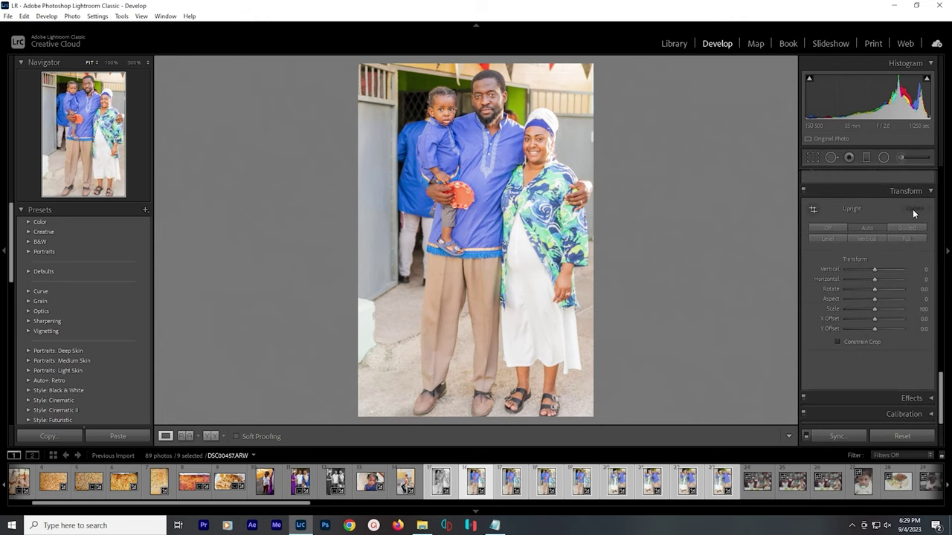
pyautogui.press('Right')
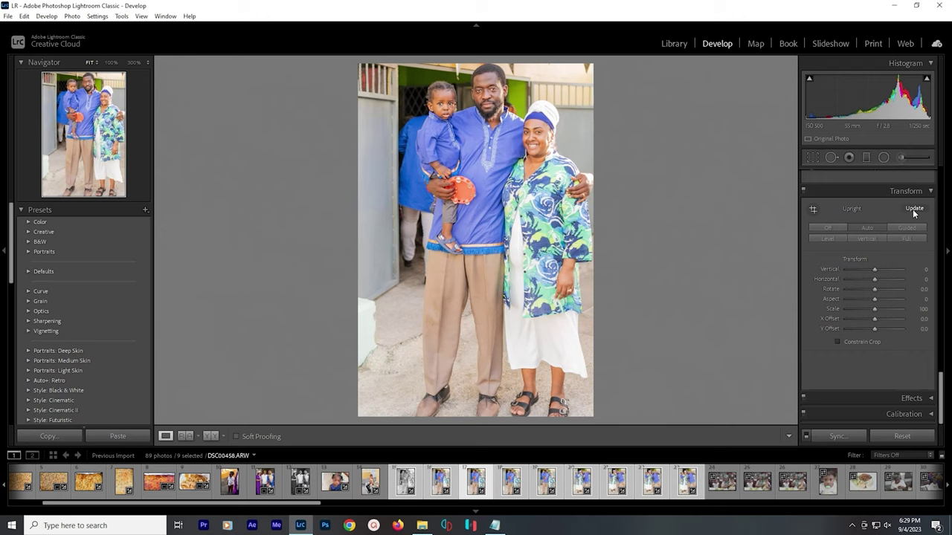
pyautogui.click(912, 209)
pyautogui.press('Right')
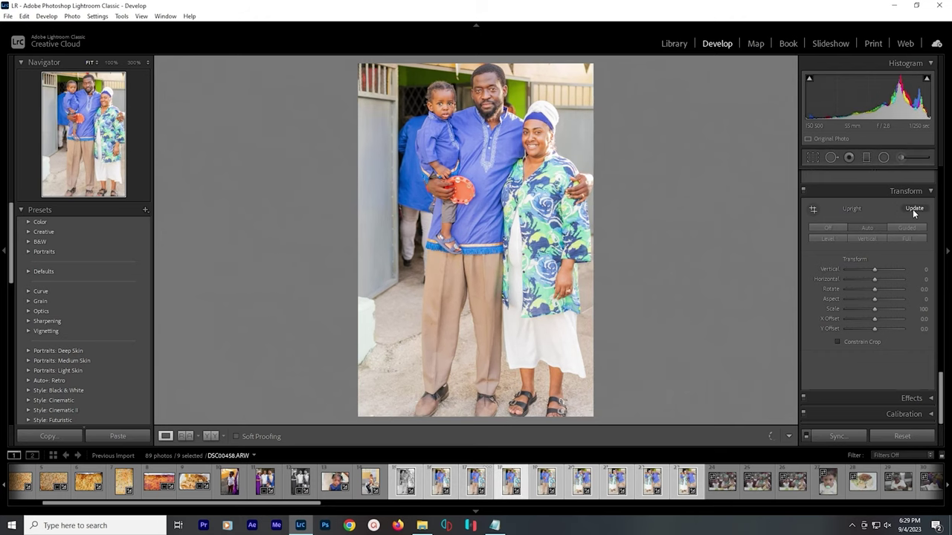
pyautogui.click(912, 209)
pyautogui.click(912, 209)
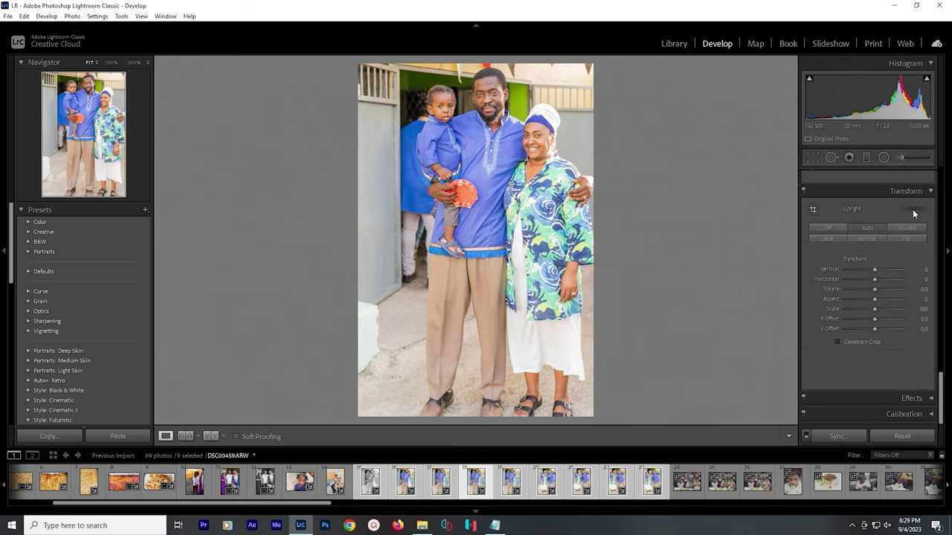
pyautogui.press('Right')
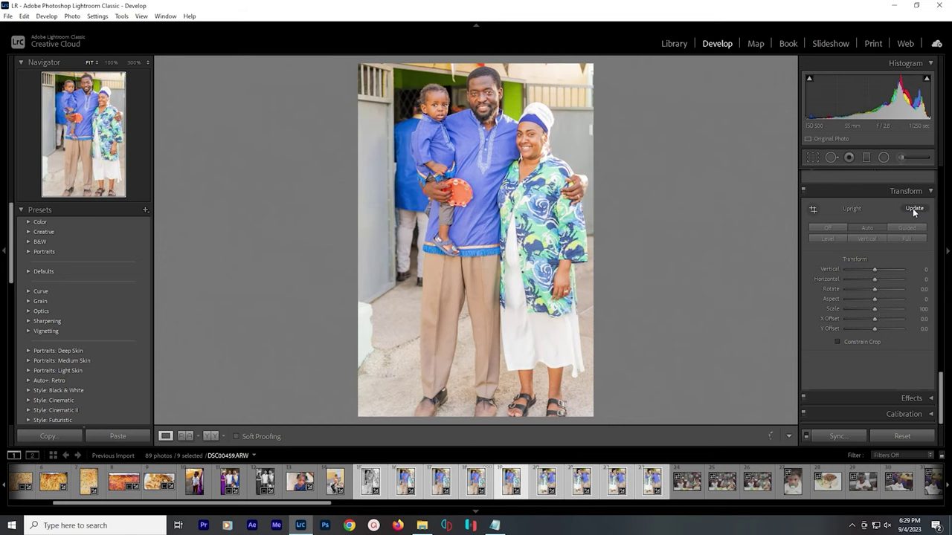
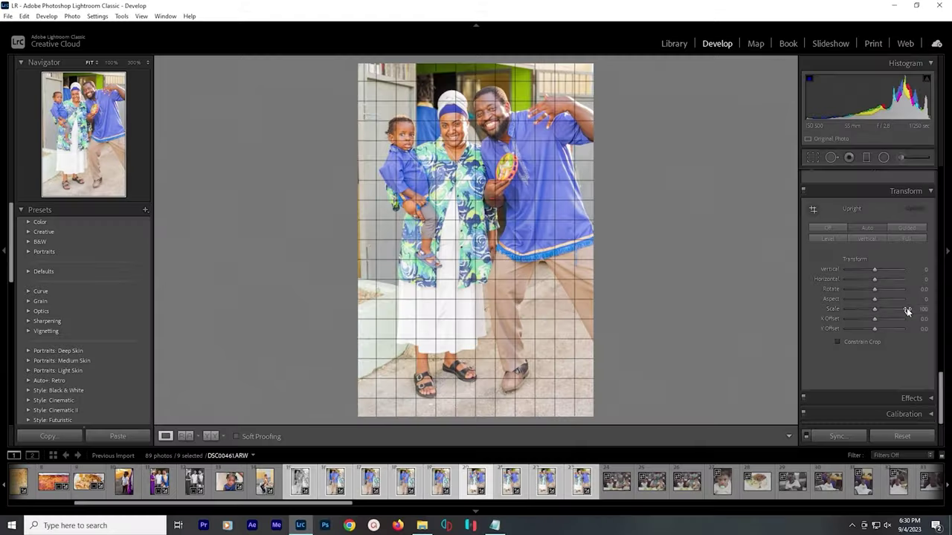
# Compare the family shots and update the Upright perspective correction on the next near-identical photo
pyautogui.scroll(-5, 906, 308)
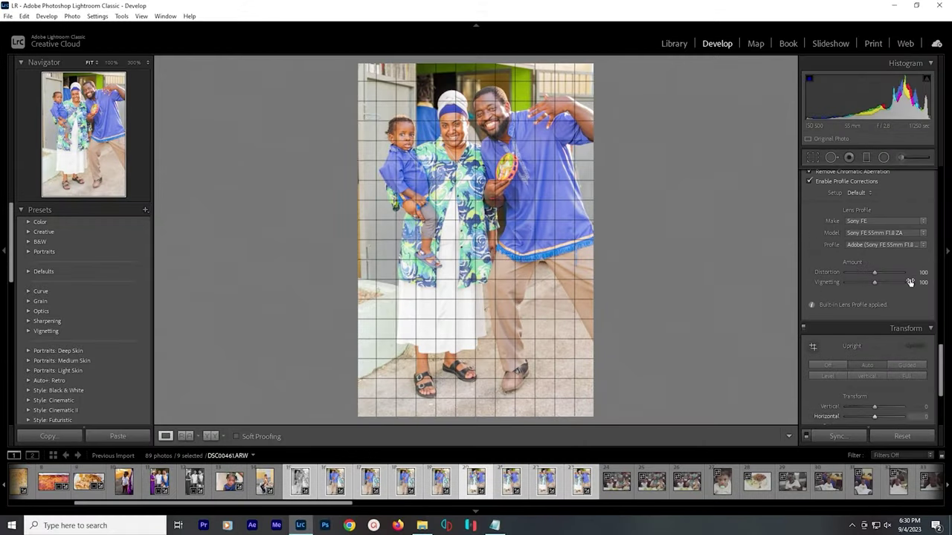
pyautogui.scroll(10, 912, 278)
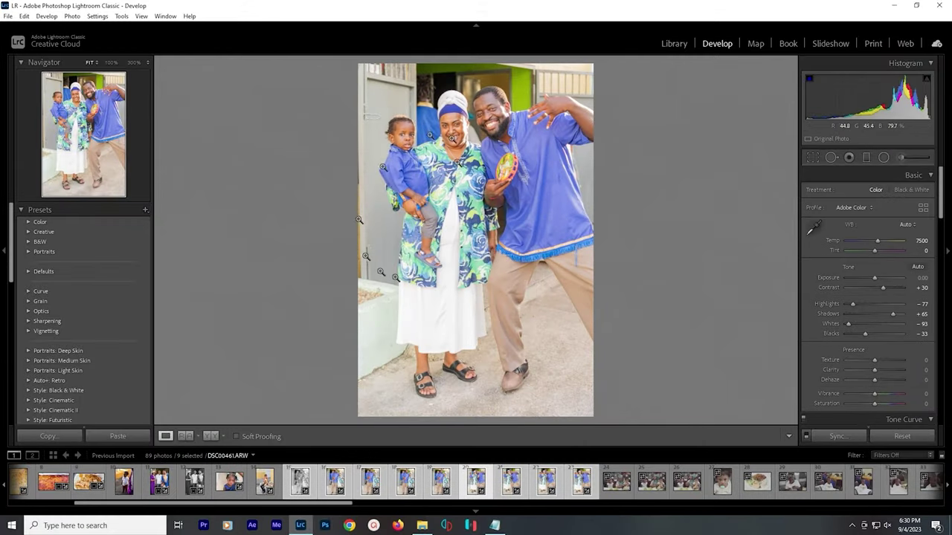
pyautogui.press('Left')
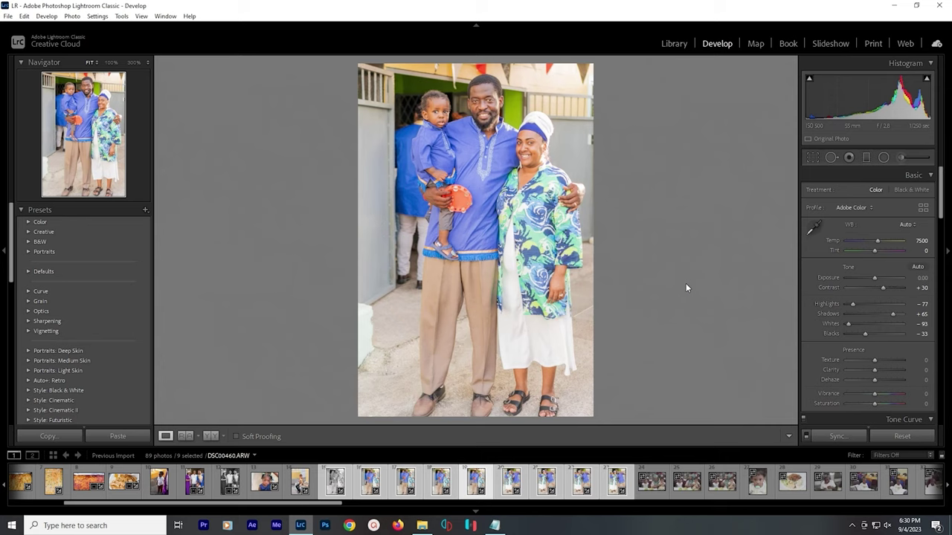
pyautogui.press('Right')
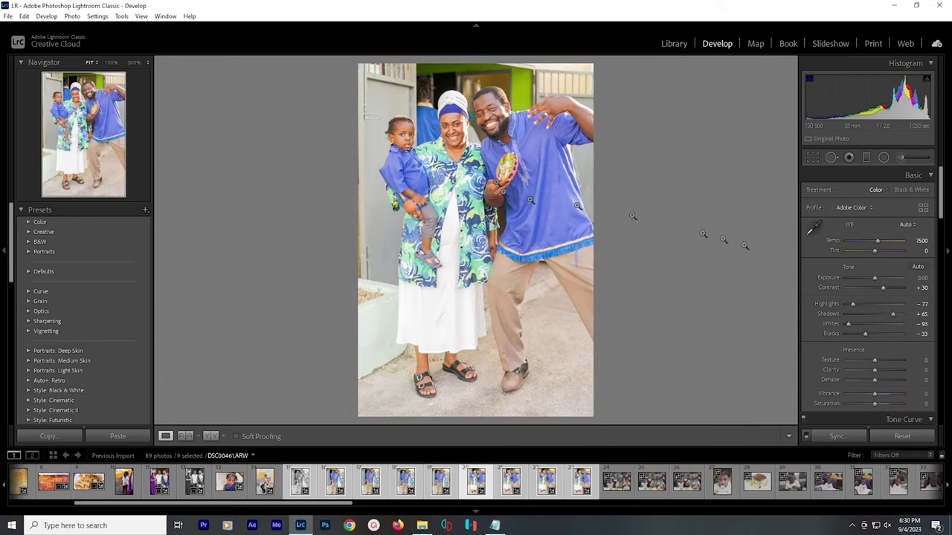
pyautogui.press('Right')
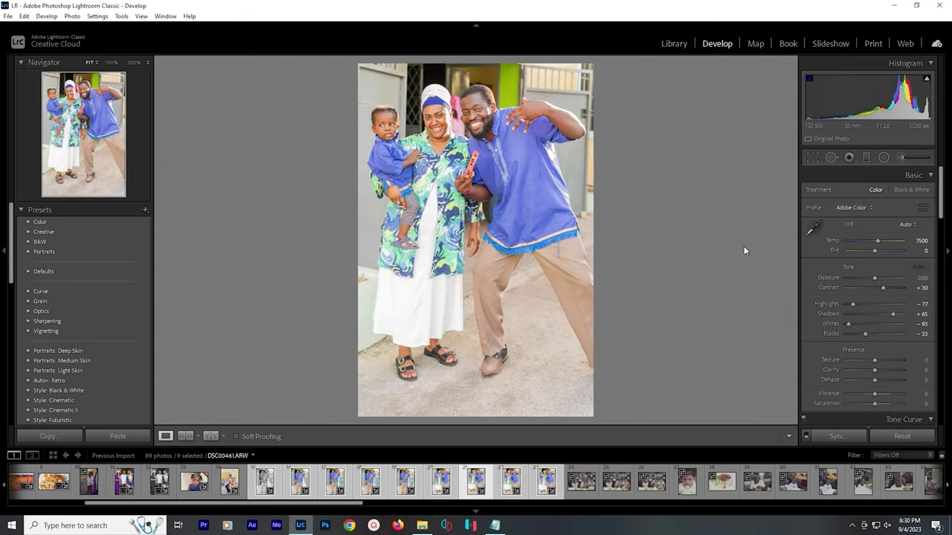
pyautogui.scroll(-10, 918, 297)
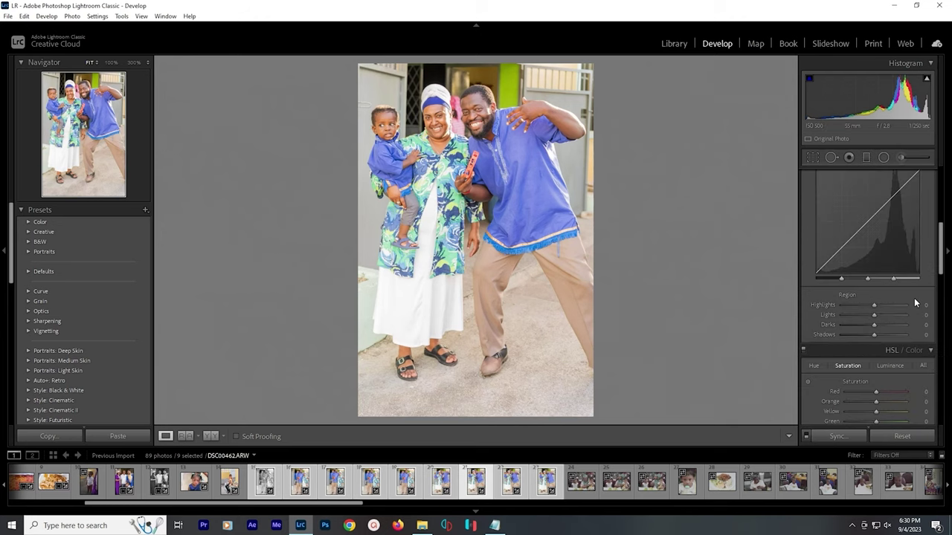
pyautogui.scroll(-10, 916, 302)
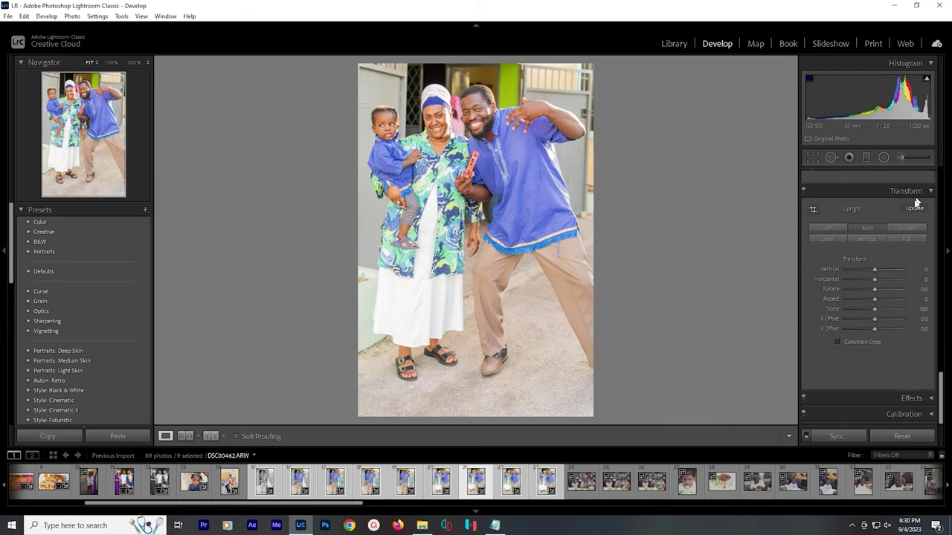
pyautogui.click(913, 210)
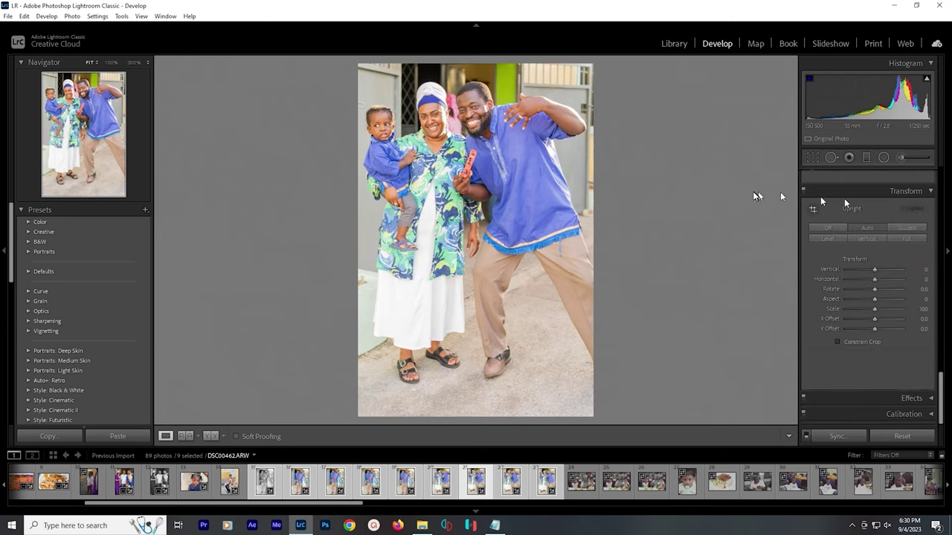
# Convert DSC00461 to black and white, leaving its crop unchanged
pyautogui.press('Left')
pyautogui.scroll(20, 892, 229)
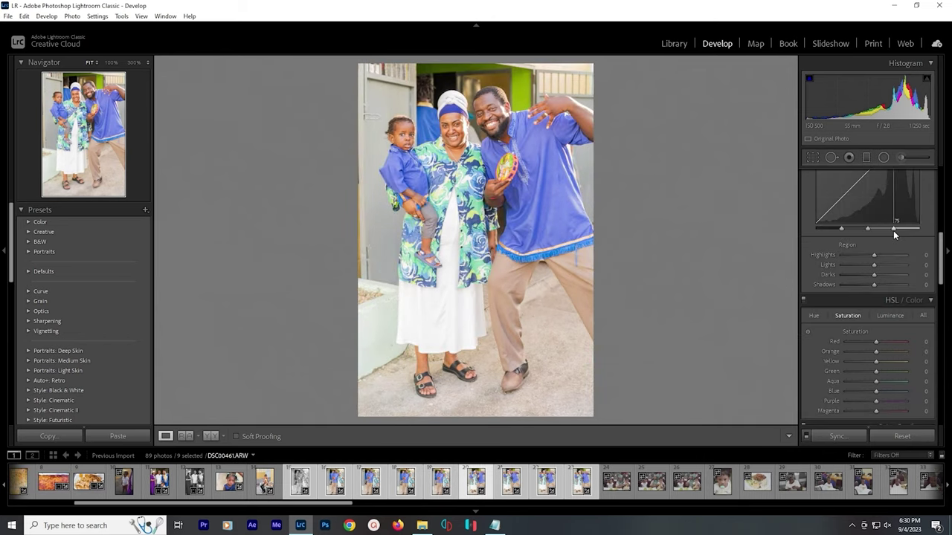
pyautogui.click(812, 159)
pyautogui.click(811, 160)
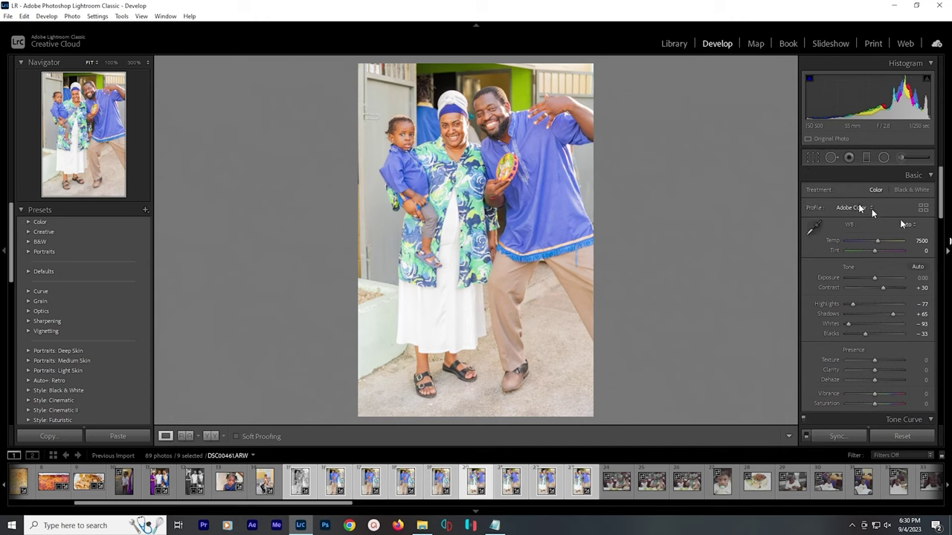
pyautogui.click(899, 194)
# Advance to DSC00464 and refresh its Upright perspective correction
pyautogui.press('Right')
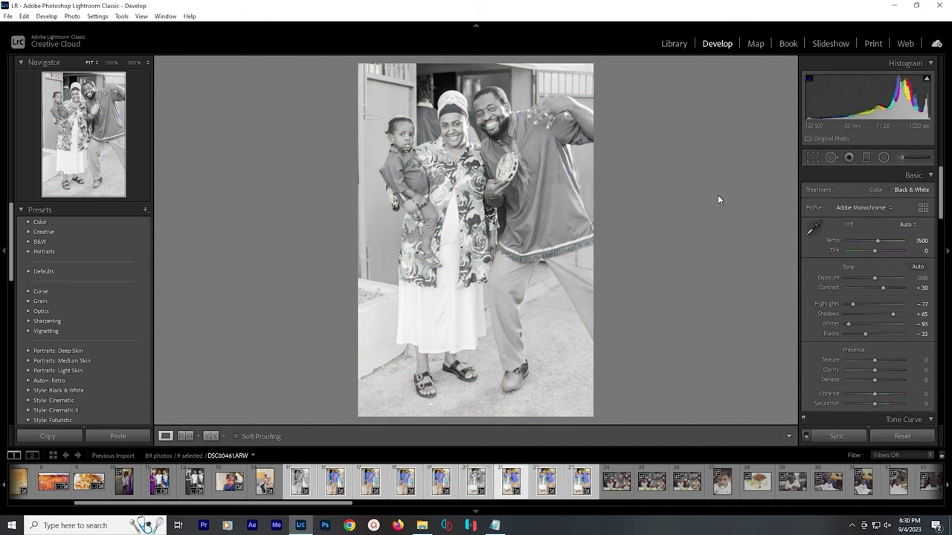
pyautogui.press('Right')
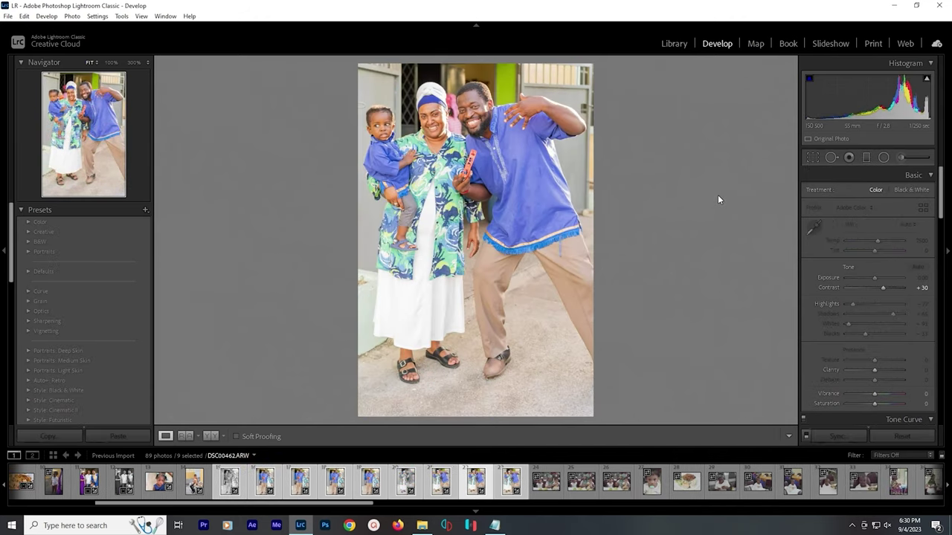
pyautogui.press('Right')
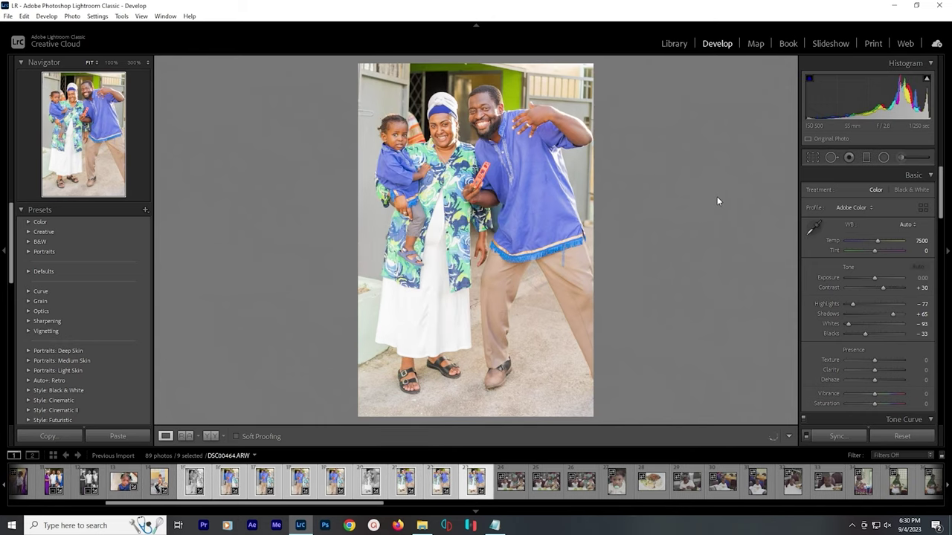
pyautogui.scroll(-3, 939, 307)
pyautogui.scroll(-5, 938, 307)
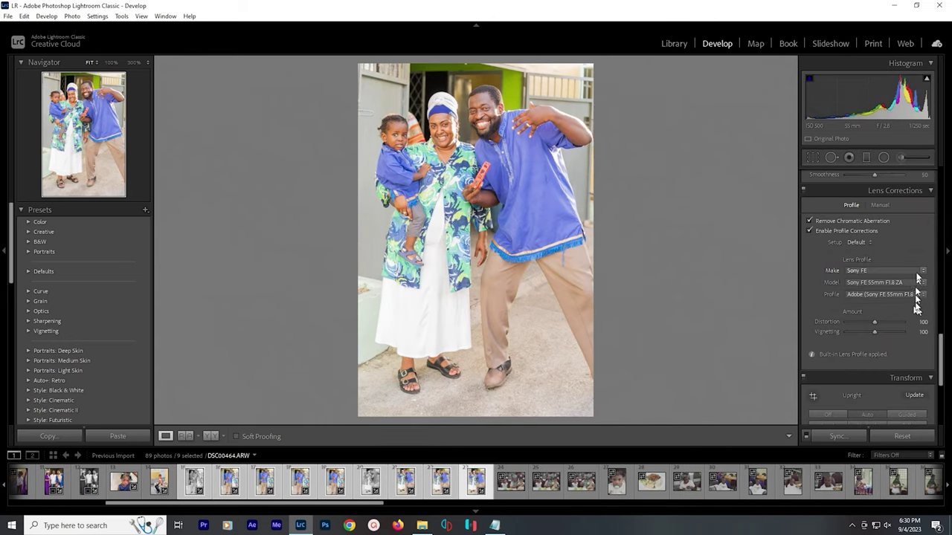
pyautogui.click(912, 395)
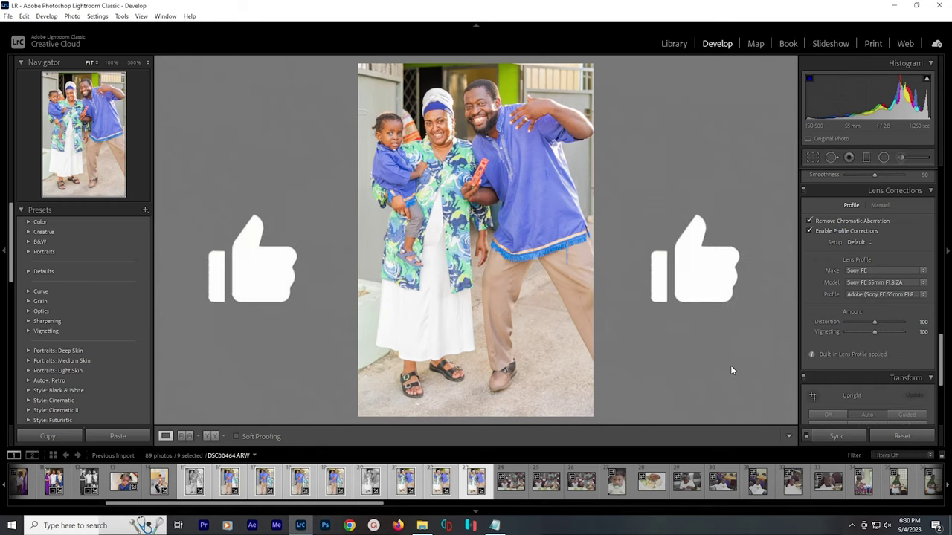
# Export the nine selected photos with previous settings, then open DSC00465
pyautogui.hotkey('ctrl', 'alt')
pyautogui.hotkey('ctrl', 'alt', 'shift', 'e')
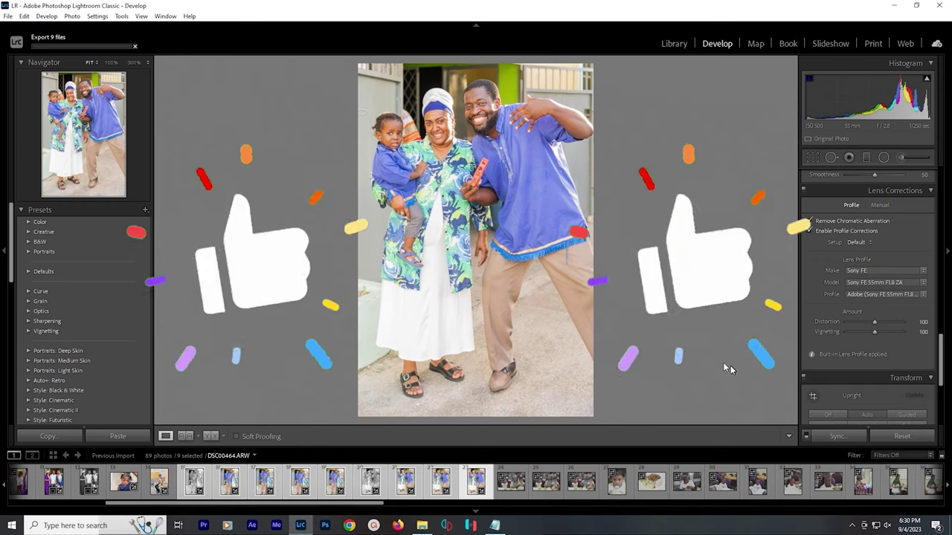
pyautogui.click(505, 499)
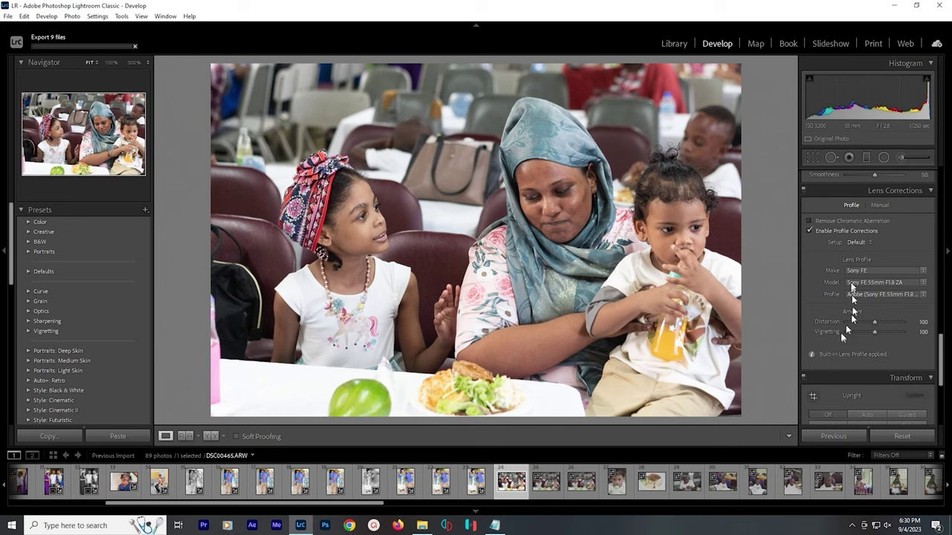
# Set DSC00465 to Highlights −70, Shadows +33, Whites −53, trying Upright Auto then turning it Off
pyautogui.scroll(5, 922, 269)
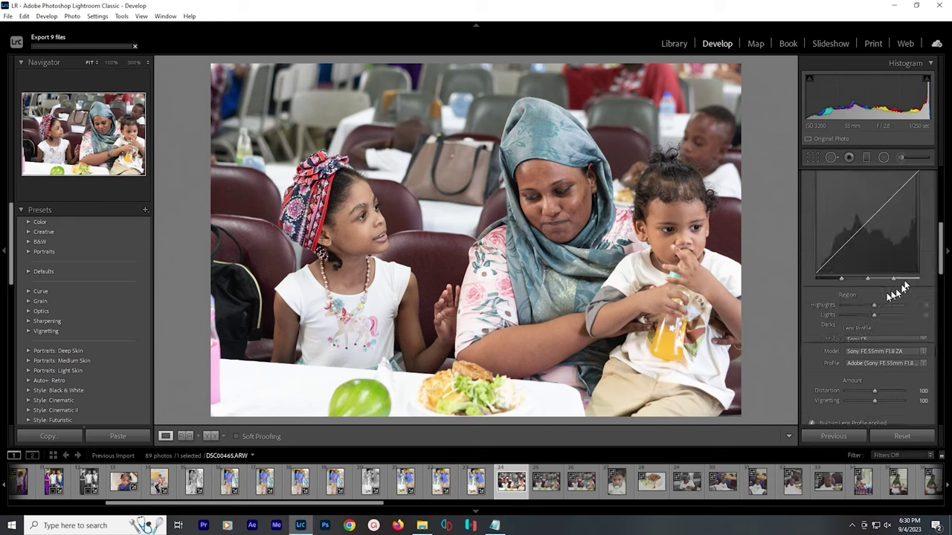
pyautogui.scroll(5, 889, 293)
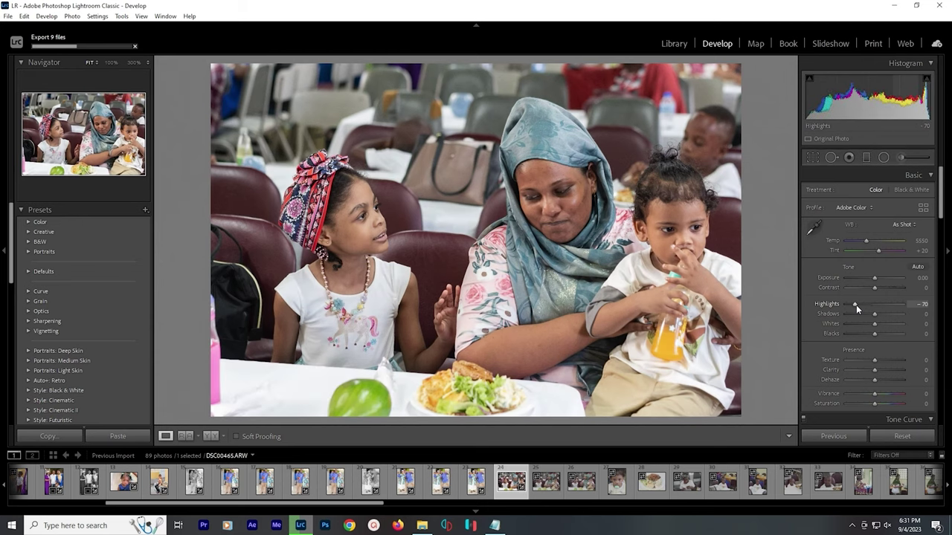
pyautogui.moveTo(881, 317); pyautogui.dragTo(859, 325)
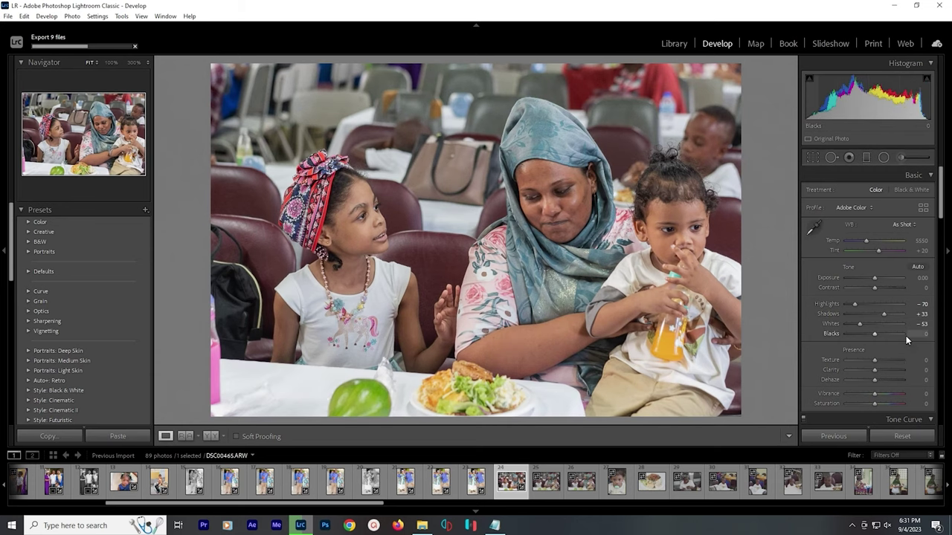
pyautogui.scroll(-5, 906, 335)
pyautogui.scroll(-8, 905, 335)
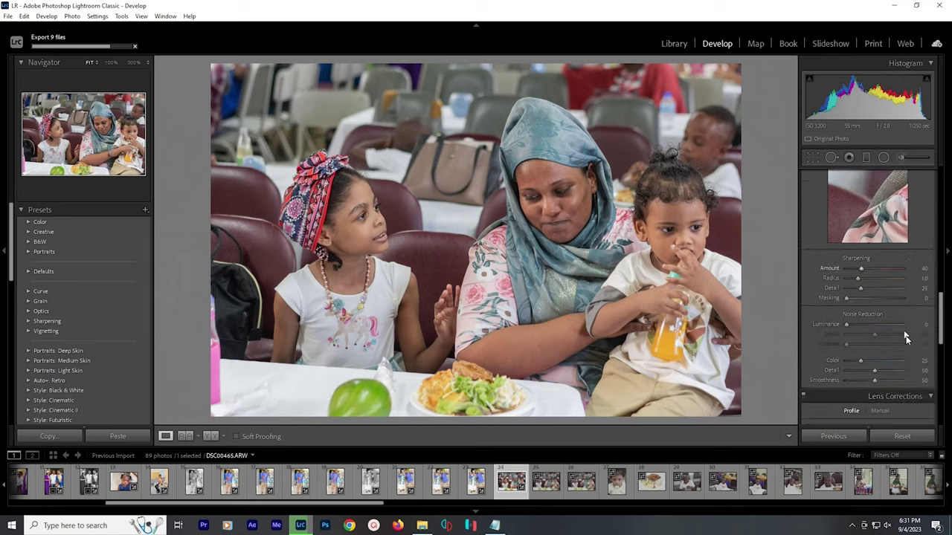
pyautogui.scroll(-5, 906, 355)
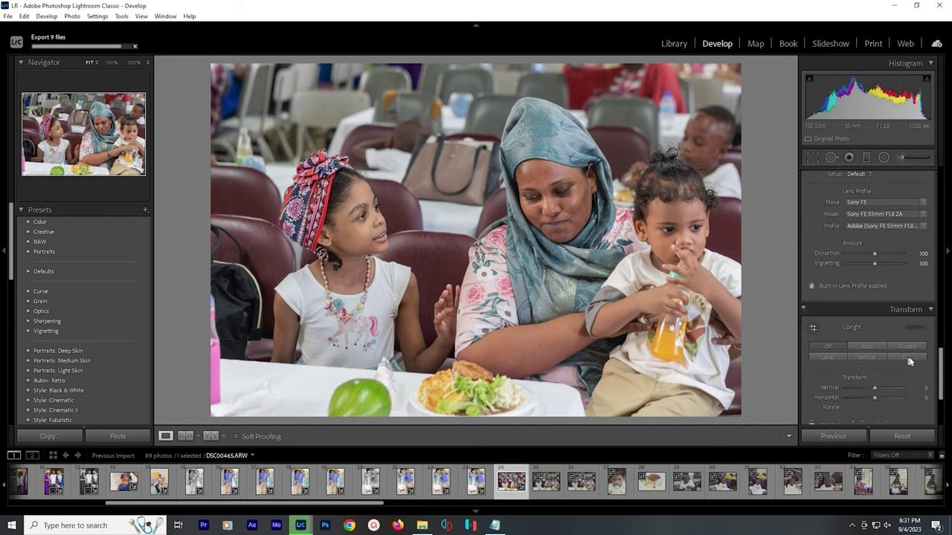
pyautogui.click(871, 229)
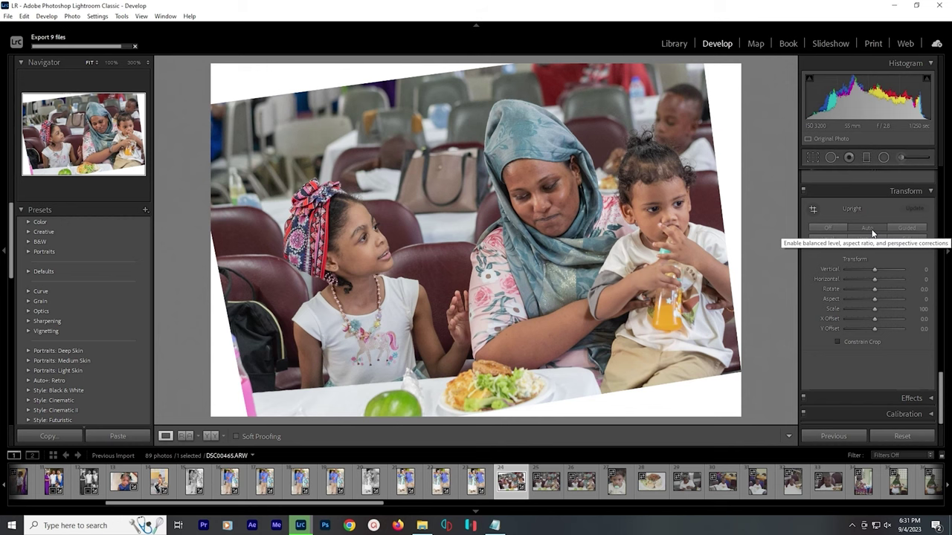
pyautogui.click(836, 226)
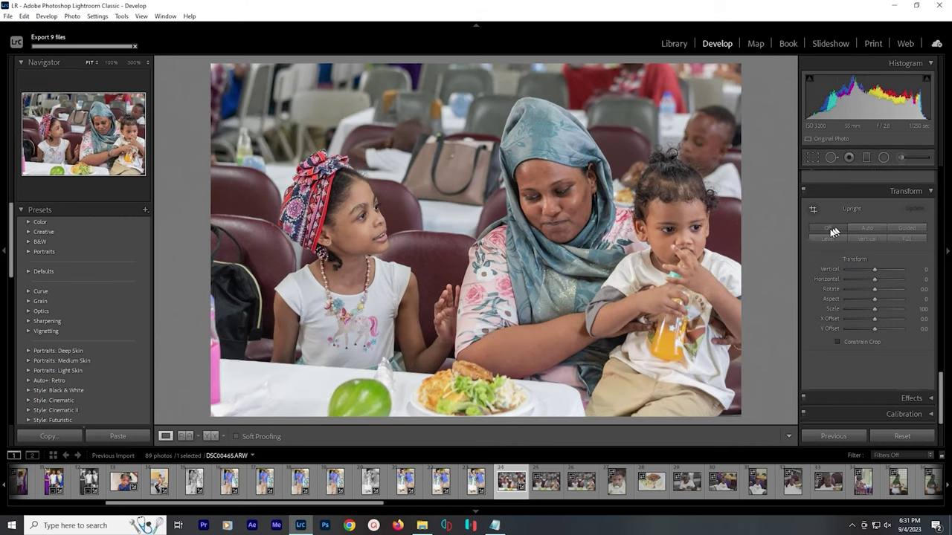
# Straighten DSC00465 with a tilted crop and reposition the photo within it
pyautogui.click(813, 158)
pyautogui.moveTo(756, 418); pyautogui.dragTo(766, 403)
pyautogui.press('Return')
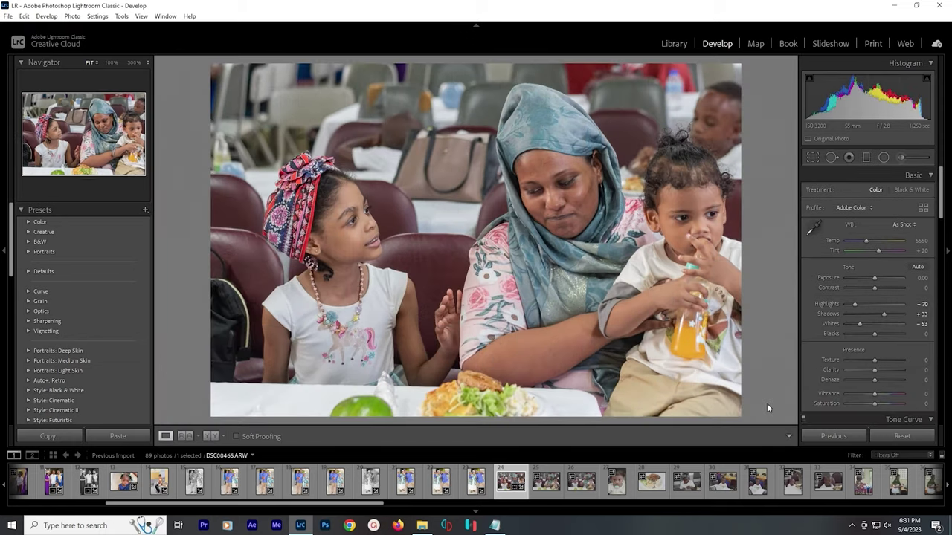
pyautogui.click(813, 157)
pyautogui.moveTo(243, 297); pyautogui.dragTo(262, 296)
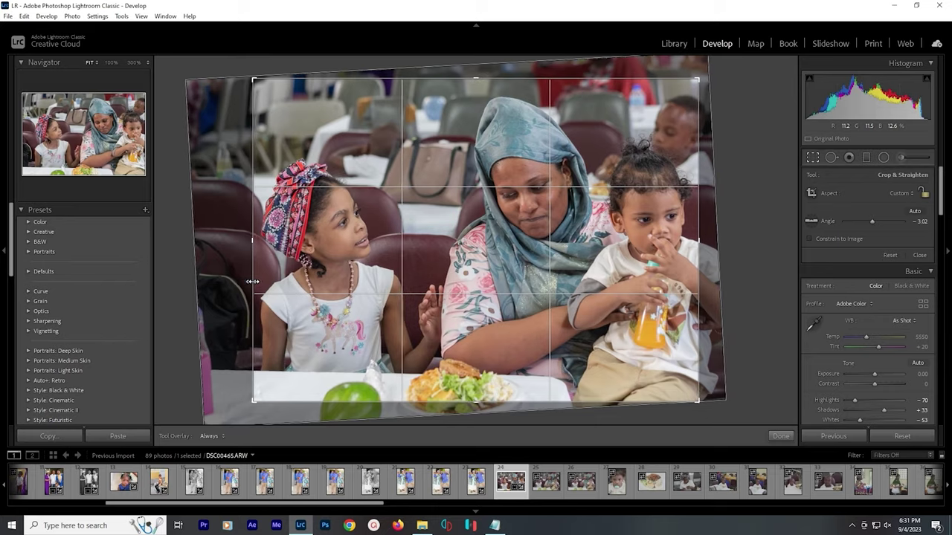
pyautogui.press('Return')
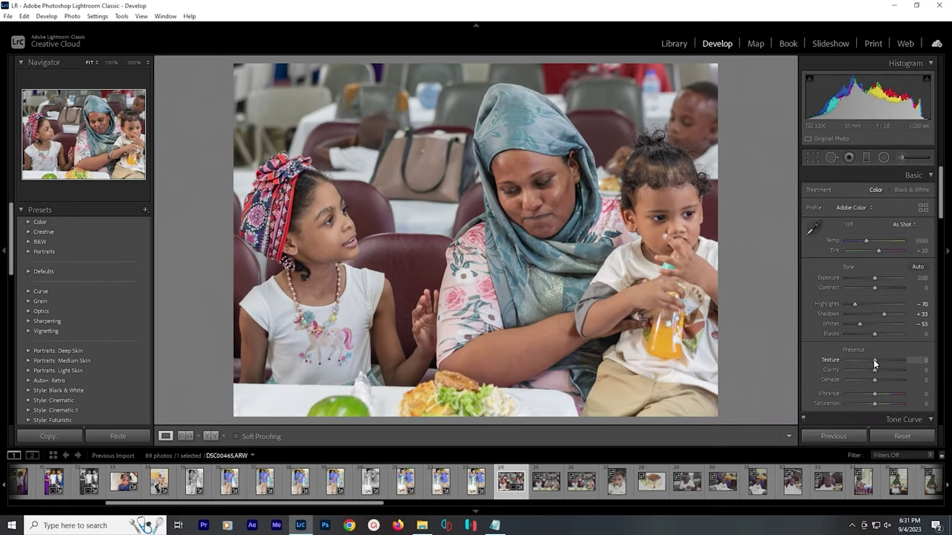
# Soften Texture to −16 and Clarity to −14, checking the woman's face in Before/After view
pyautogui.moveTo(869, 359); pyautogui.dragTo(870, 375)
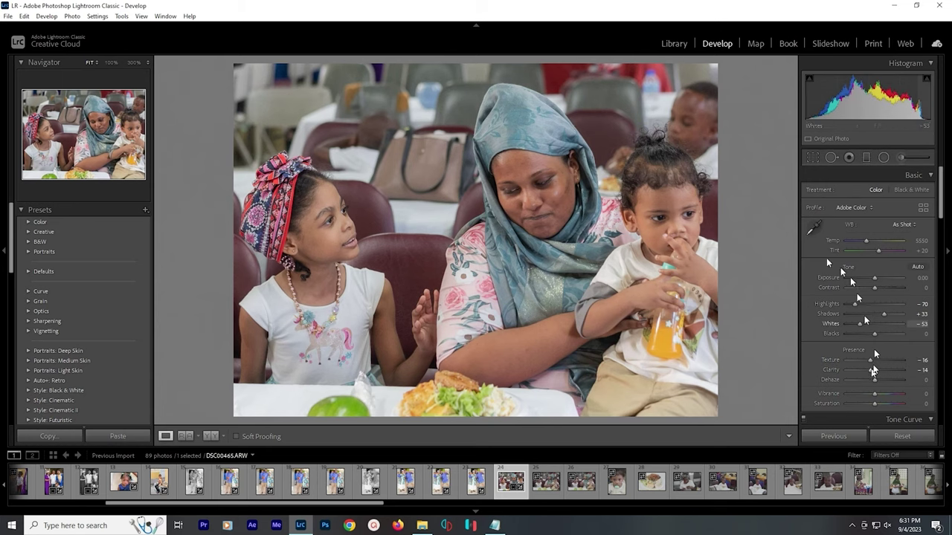
pyautogui.press('\\')
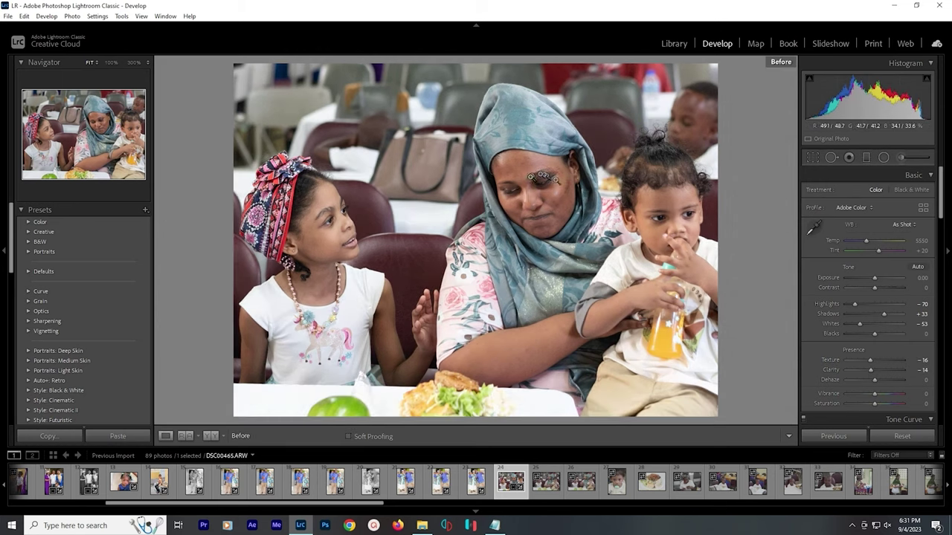
pyautogui.click(527, 193)
pyautogui.click(528, 195)
pyautogui.press('\\')
pyautogui.press('\\')
pyautogui.press('\\')
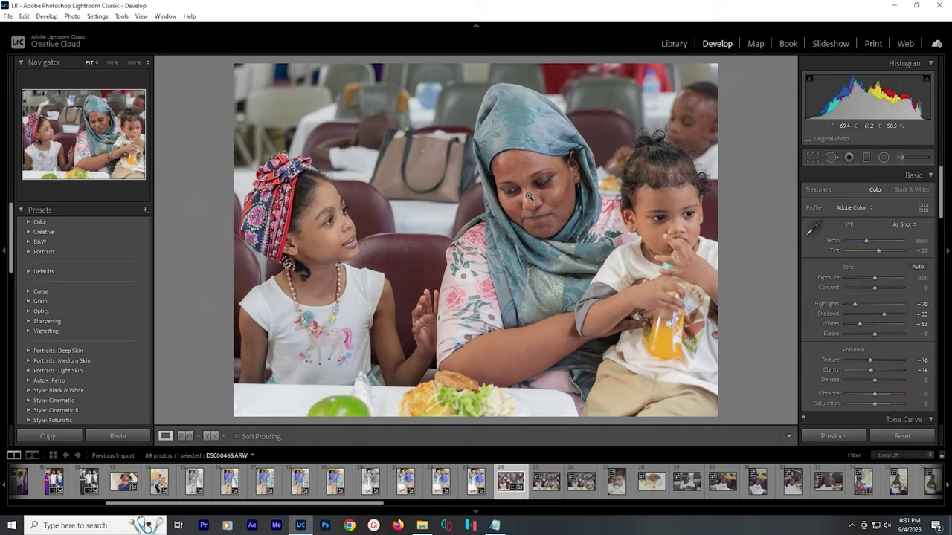
# Set white balance to Auto and Exposure to +0.26, compare with the original, and export
pyautogui.click(904, 225)
pyautogui.click(877, 248)
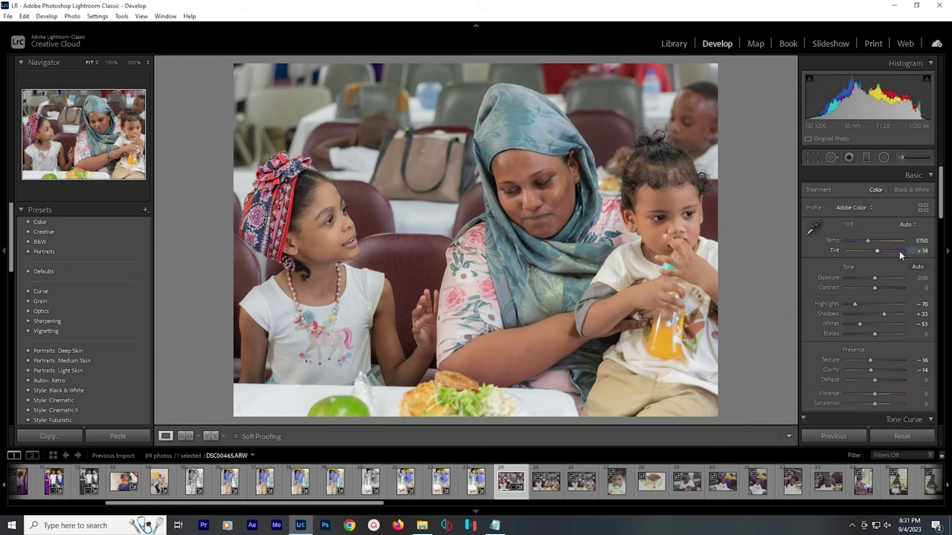
pyautogui.moveTo(875, 277); pyautogui.dragTo(875, 277)
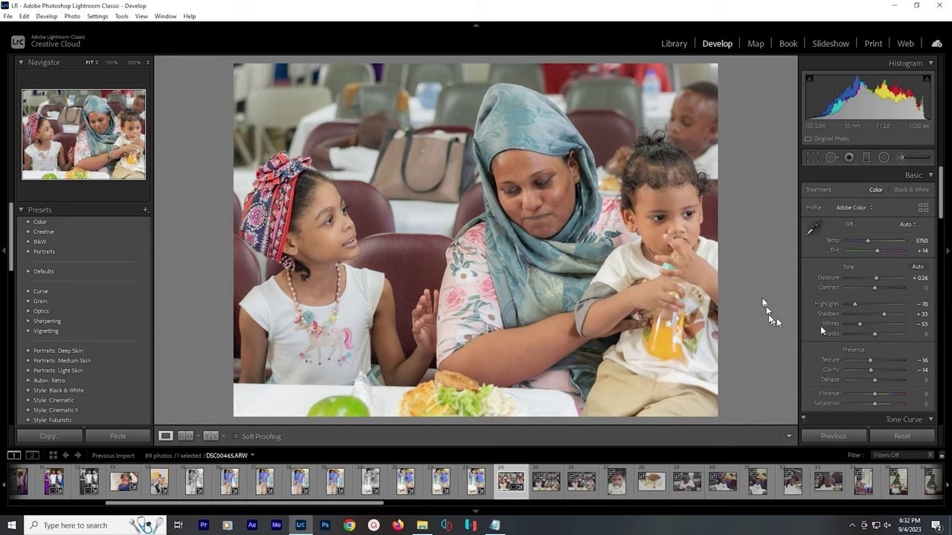
pyautogui.press('\\')
pyautogui.press('\\')
pyautogui.hotkey('ctrl', 'alt', 'shift', 'e')
# Synchronize the family photo's edits to the next two shots, review them, and delete the blurry one
pyautogui.keyDown('shift'); pyautogui.click(581, 482); pyautogui.keyUp('shift')
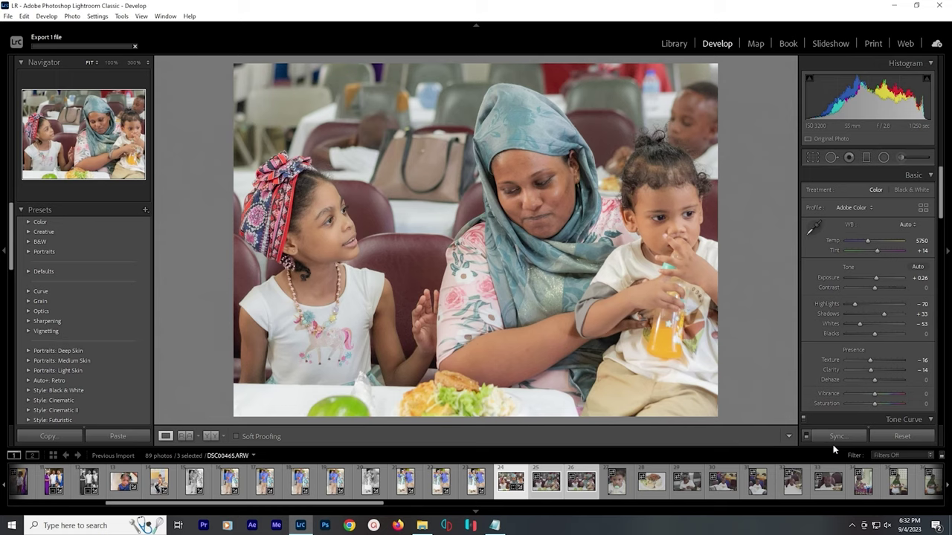
pyautogui.click(833, 438)
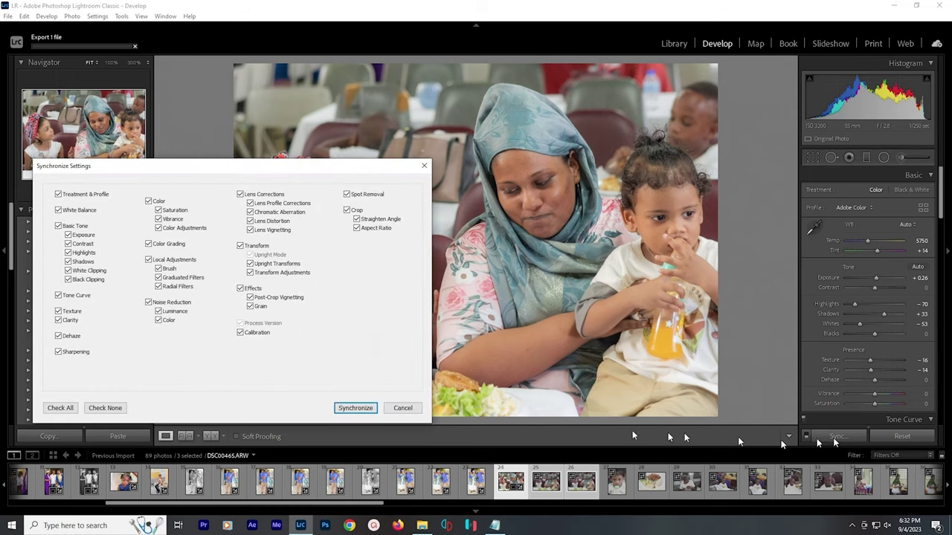
pyautogui.click(347, 406)
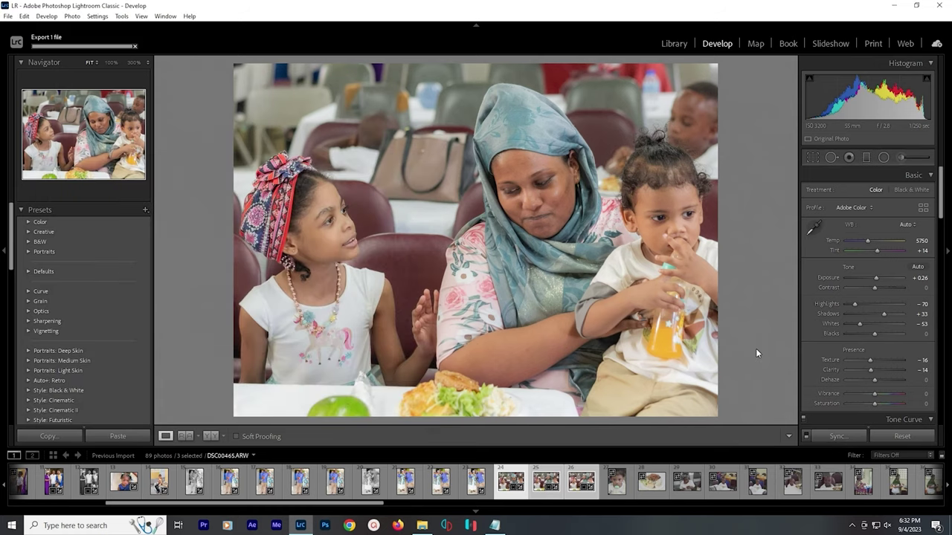
pyautogui.press('Right')
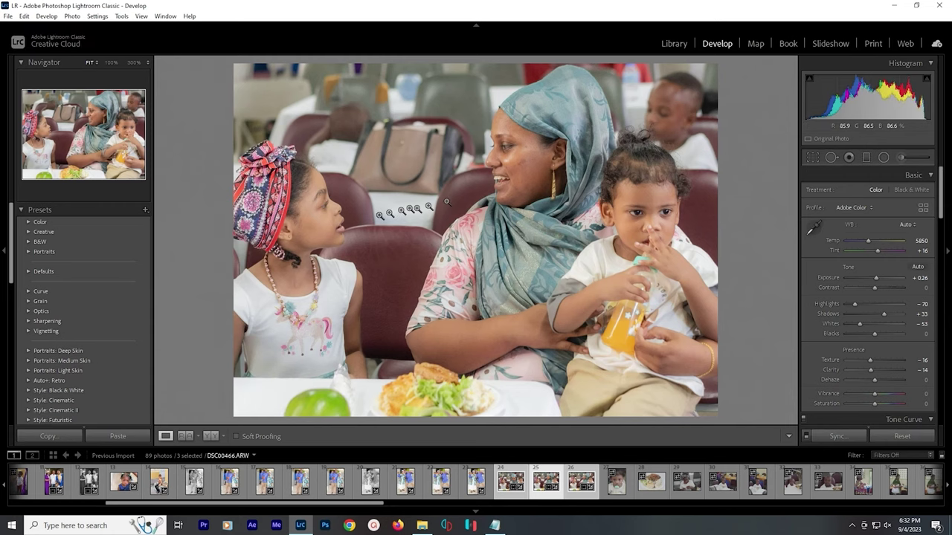
pyautogui.press('Right')
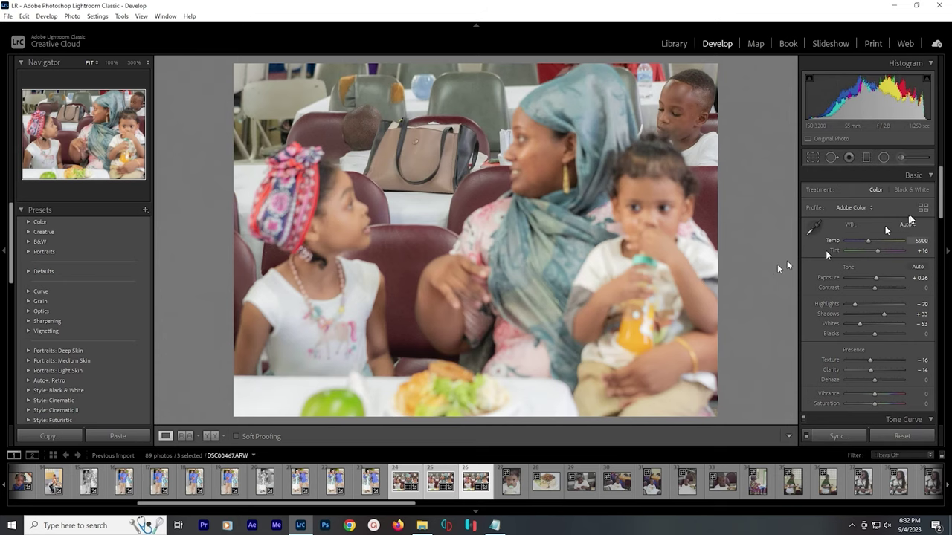
pyautogui.press('Delete')
# Confirm the blurry shot's removal, export the two photos overwriting DSC00465.png, and open DSC00468
pyautogui.press('Escape')
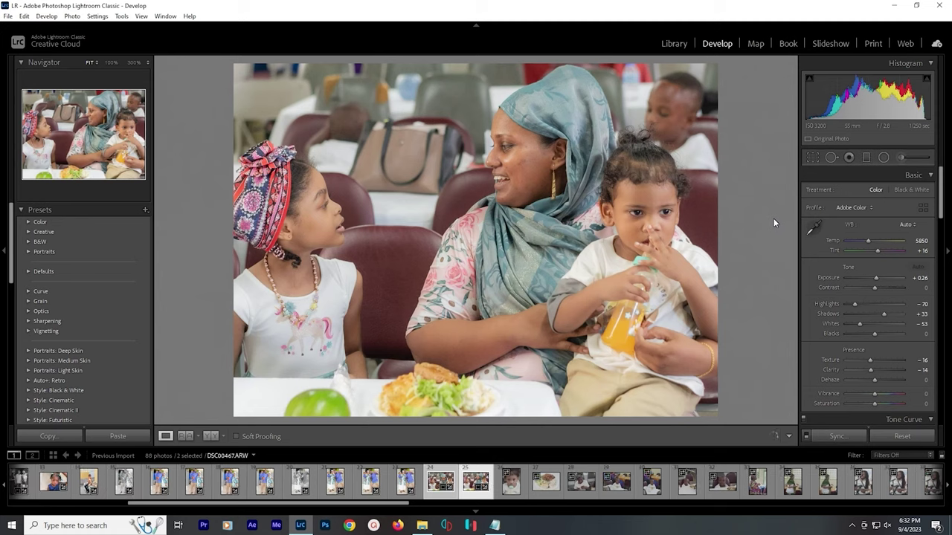
pyautogui.hotkey('ctrl', 'alt', 'shift', 'e')
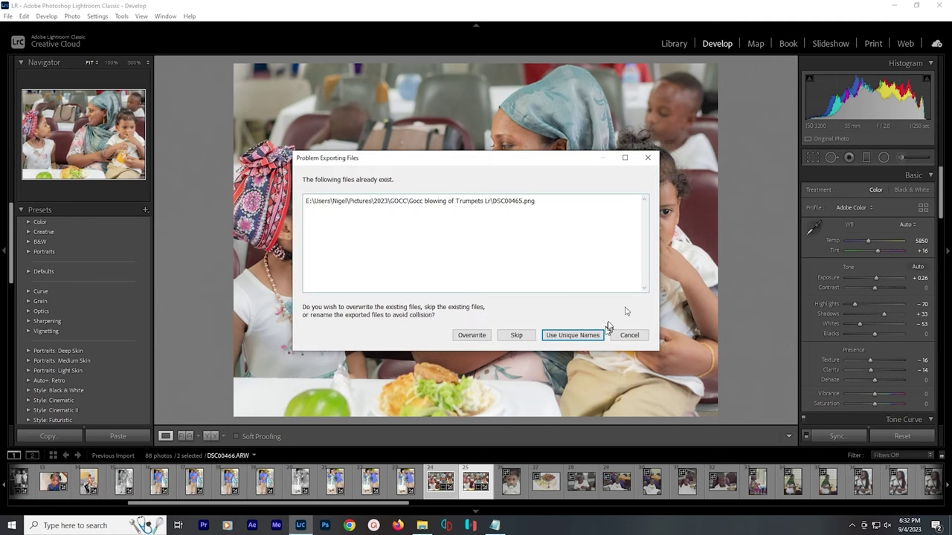
pyautogui.click(483, 336)
pyautogui.click(511, 493)
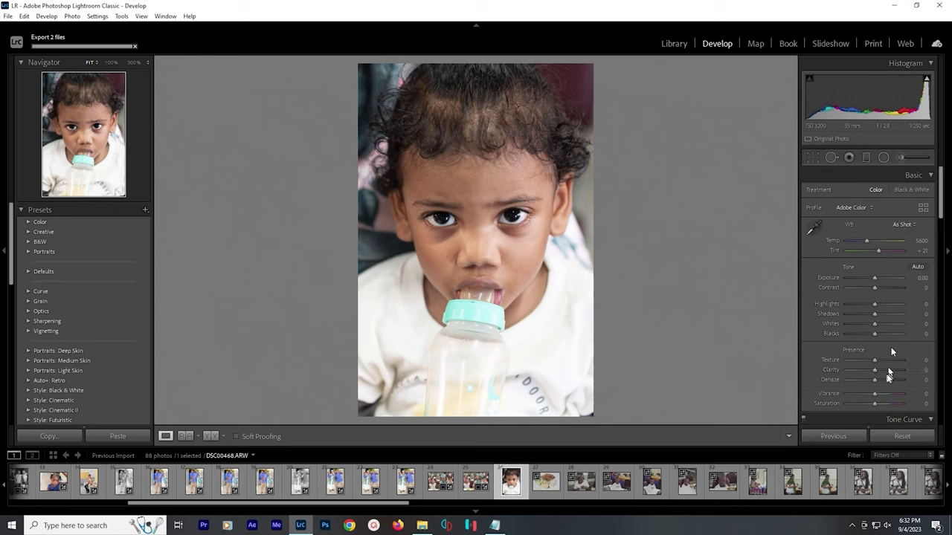
# Give the toddler portrait Texture −37, Shadows +75, Contrast +30, Auto white balance and Upright Auto
pyautogui.moveTo(874, 361); pyautogui.dragTo(853, 364)
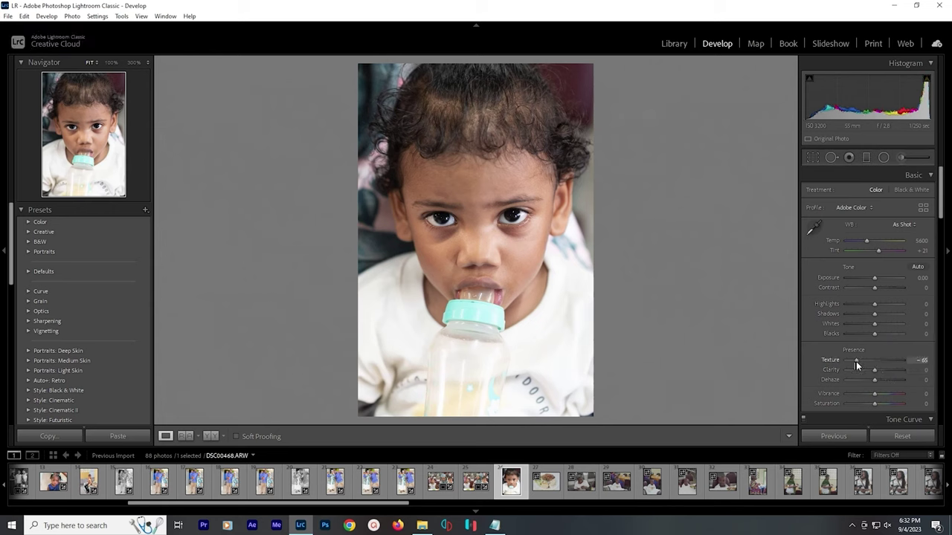
pyautogui.moveTo(874, 314); pyautogui.dragTo(896, 317)
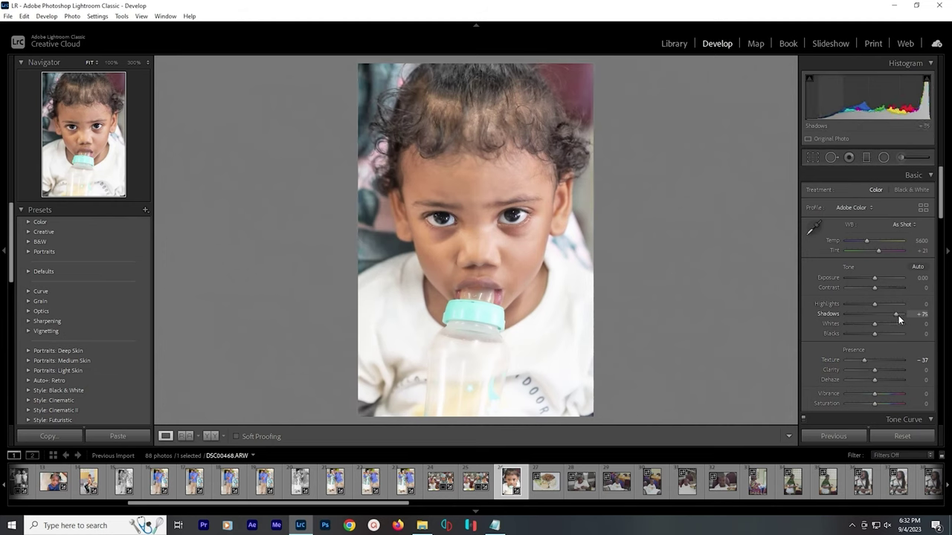
pyautogui.click(884, 289)
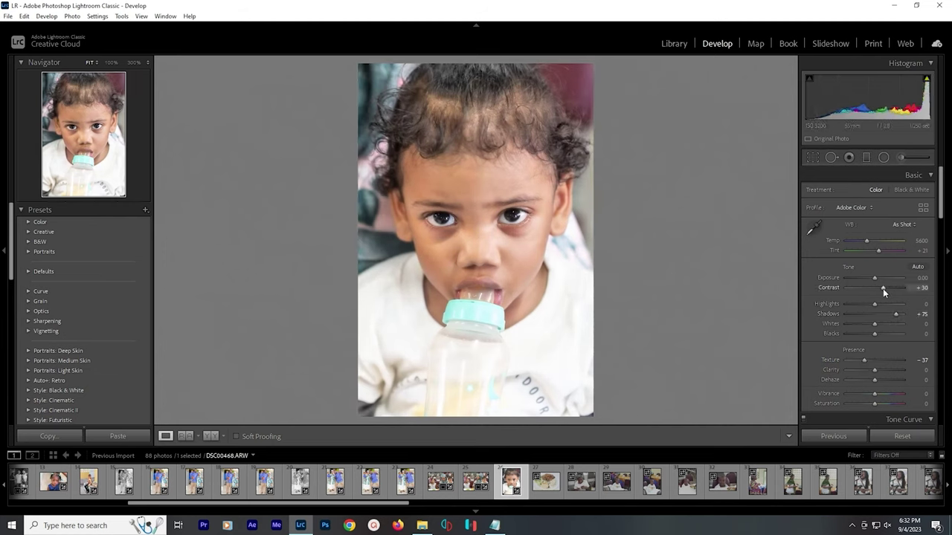
pyautogui.click(904, 224)
pyautogui.click(895, 249)
pyautogui.scroll(-15, 908, 313)
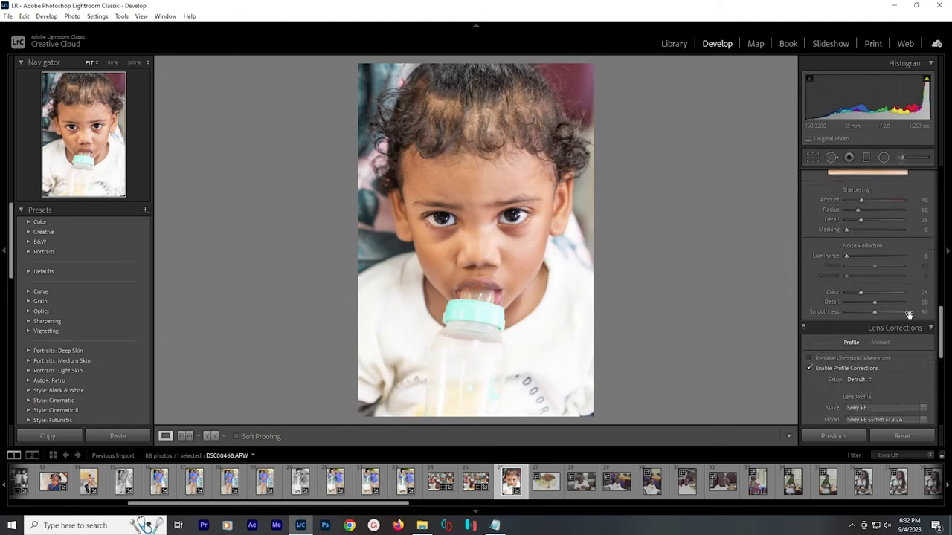
pyautogui.scroll(5, 908, 314)
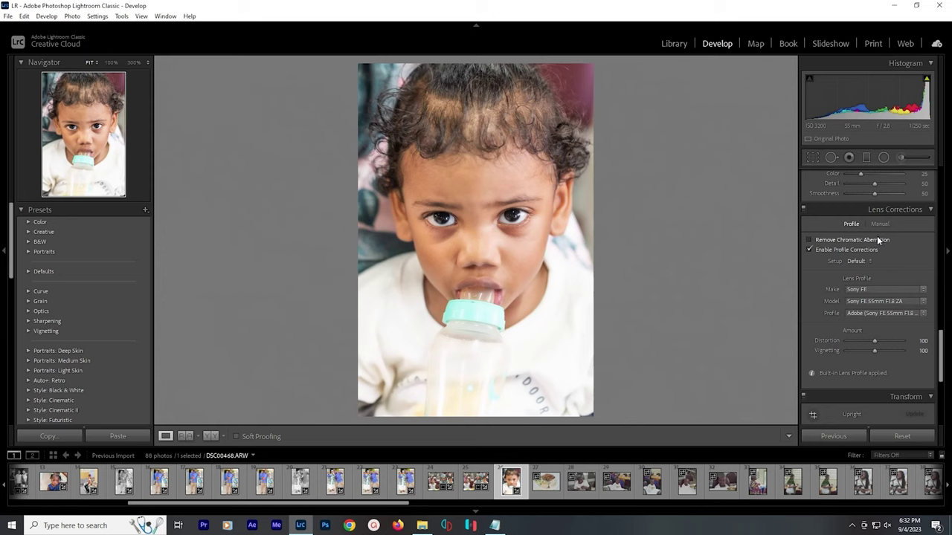
pyautogui.scroll(-4, 896, 278)
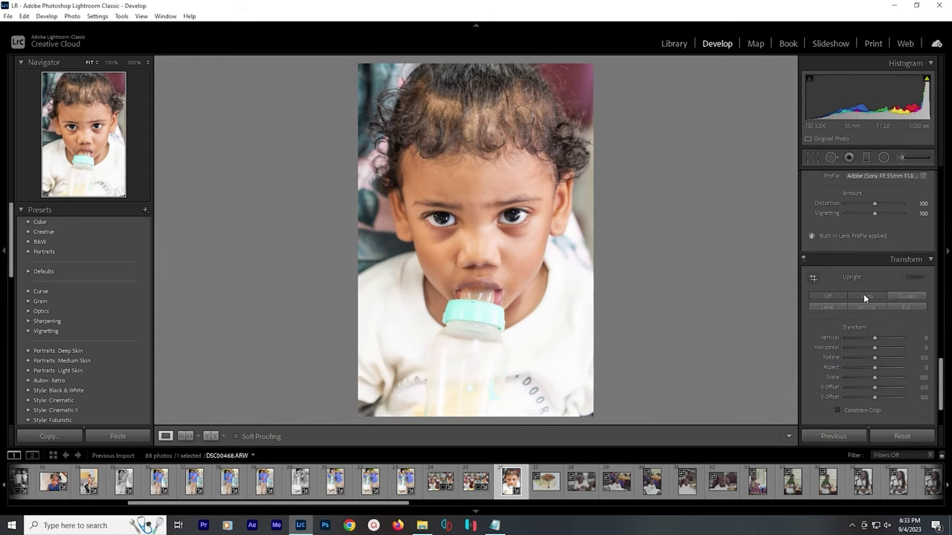
pyautogui.click(863, 296)
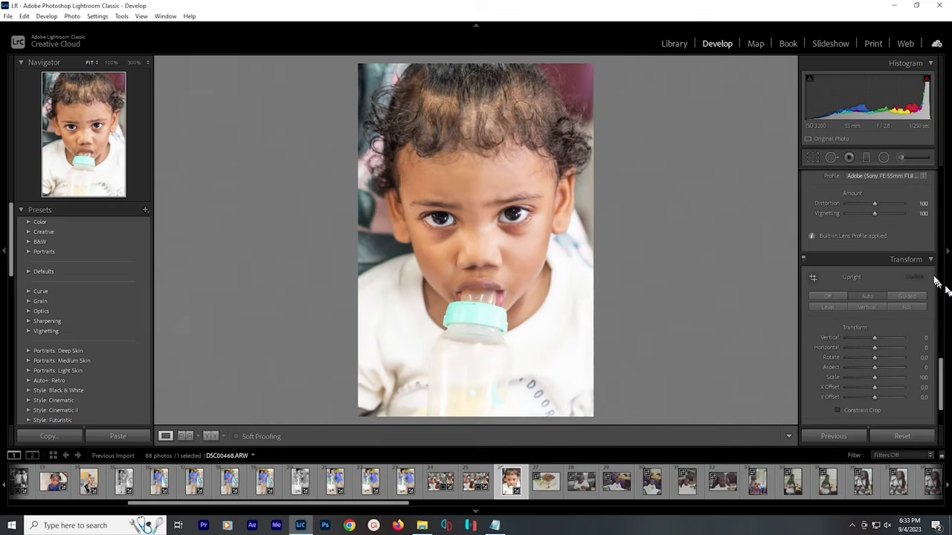
# Lower Highlights to −53 and Whites to −28, keep Blacks at 0, and export the portrait
pyautogui.scroll(5, 931, 277)
pyautogui.scroll(6, 929, 272)
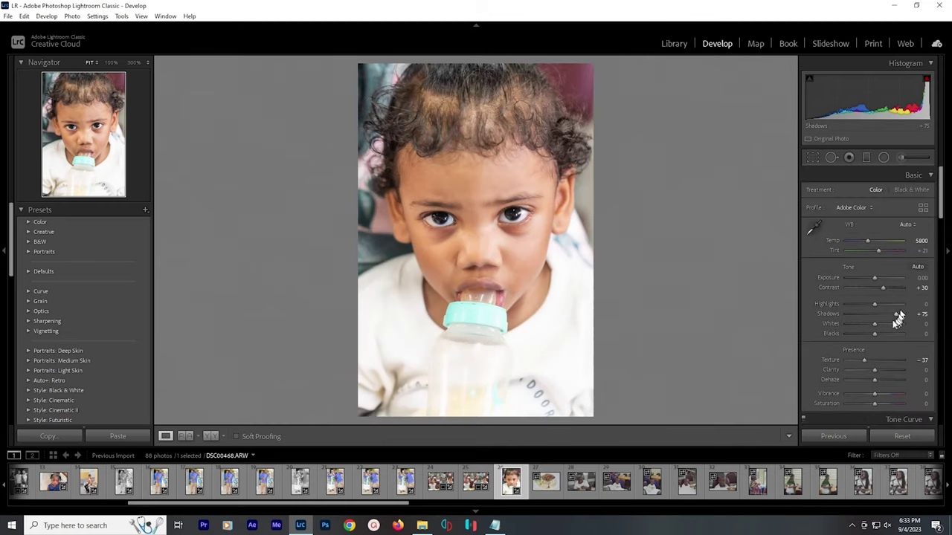
pyautogui.moveTo(858, 305); pyautogui.dragTo(860, 301)
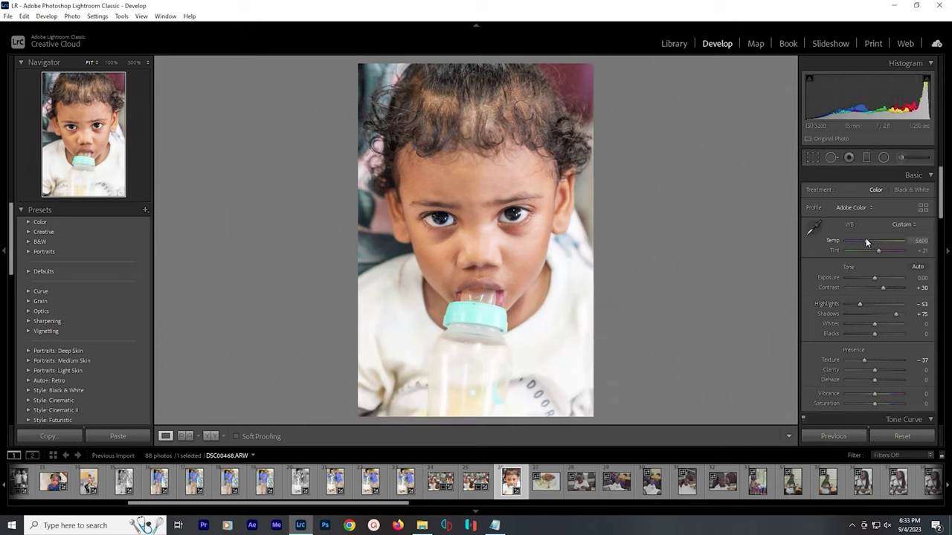
pyautogui.moveTo(874, 324); pyautogui.dragTo(866, 324)
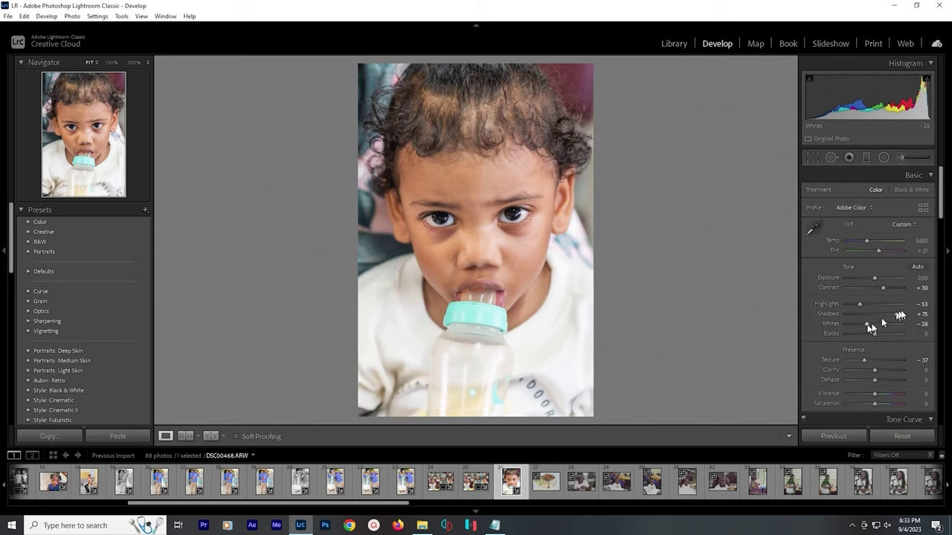
pyautogui.scroll(-3, 911, 334)
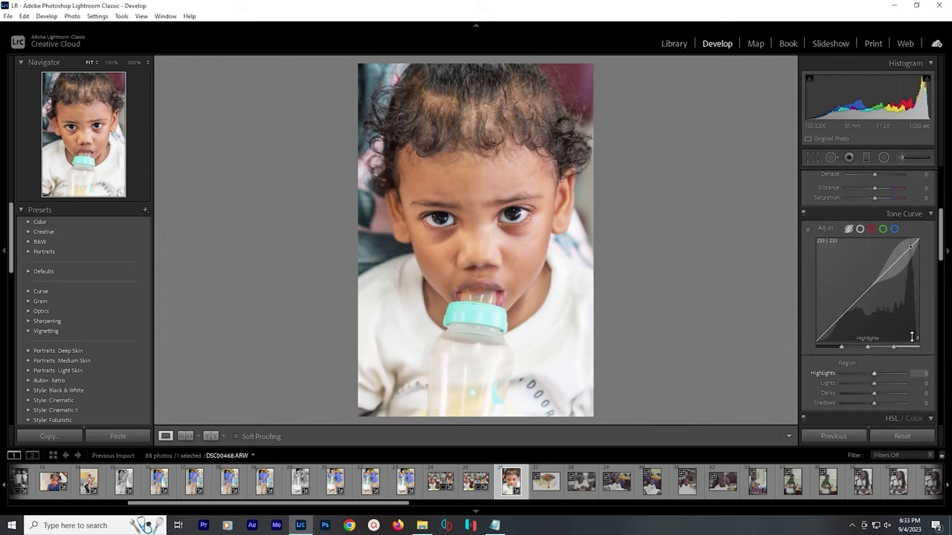
pyautogui.scroll(3, 912, 337)
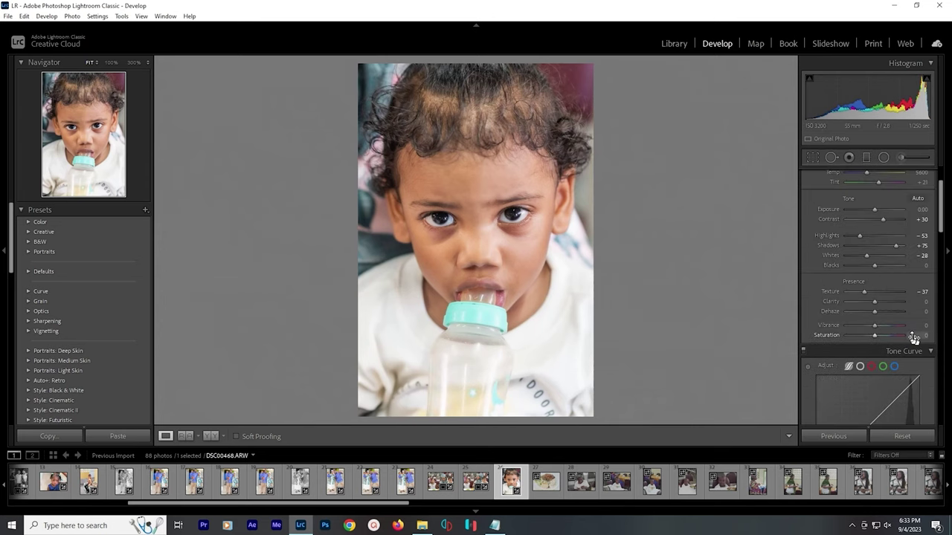
pyautogui.moveTo(871, 266); pyautogui.dragTo(868, 268)
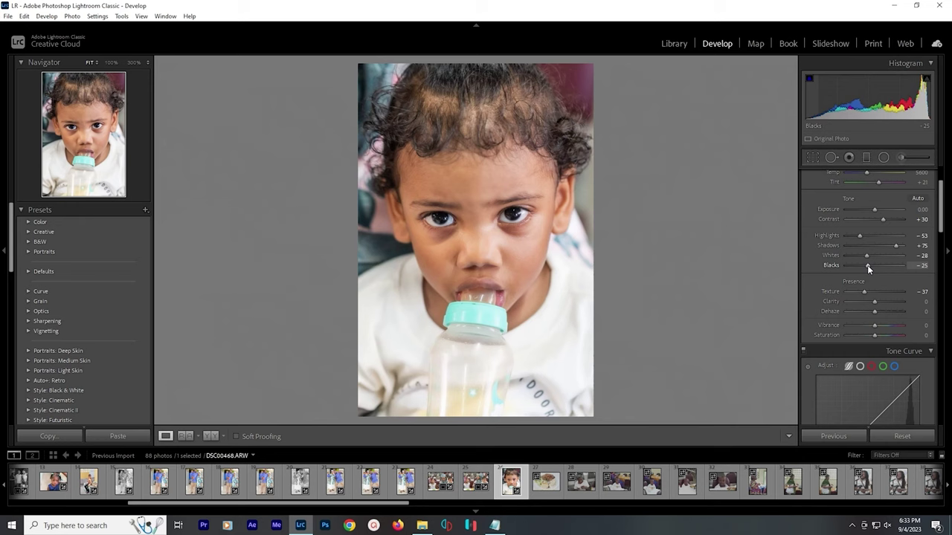
pyautogui.doubleClick(866, 265)
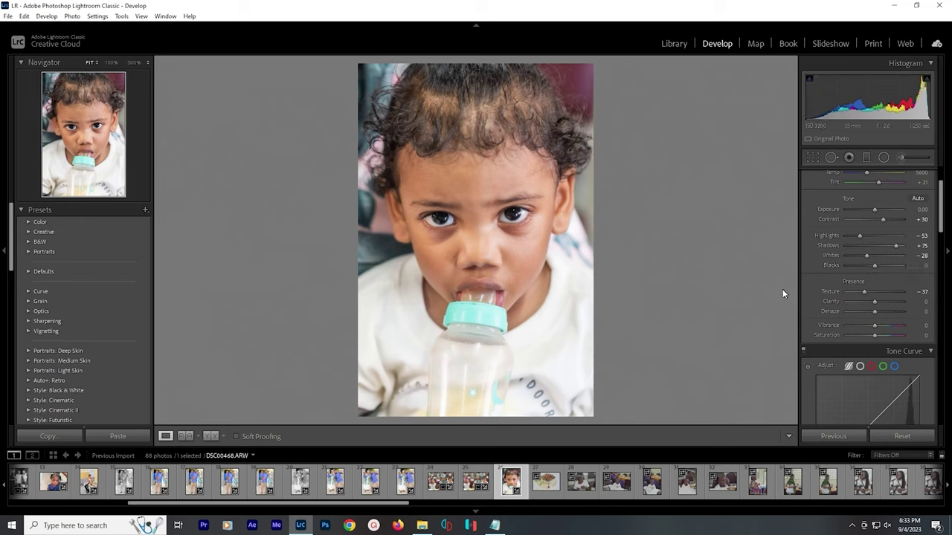
pyautogui.hotkey('ctrl', 'alt', 'shift', 'e')
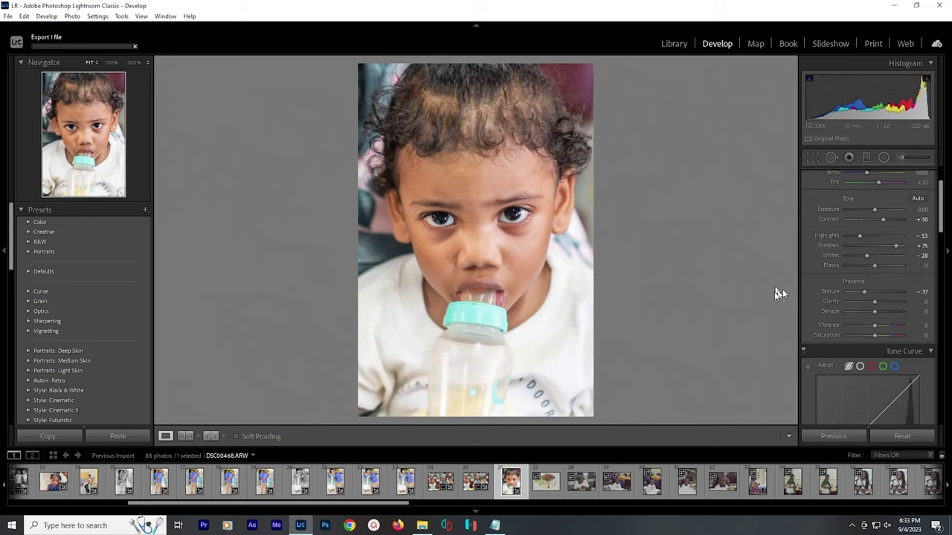
pyautogui.press('Right')
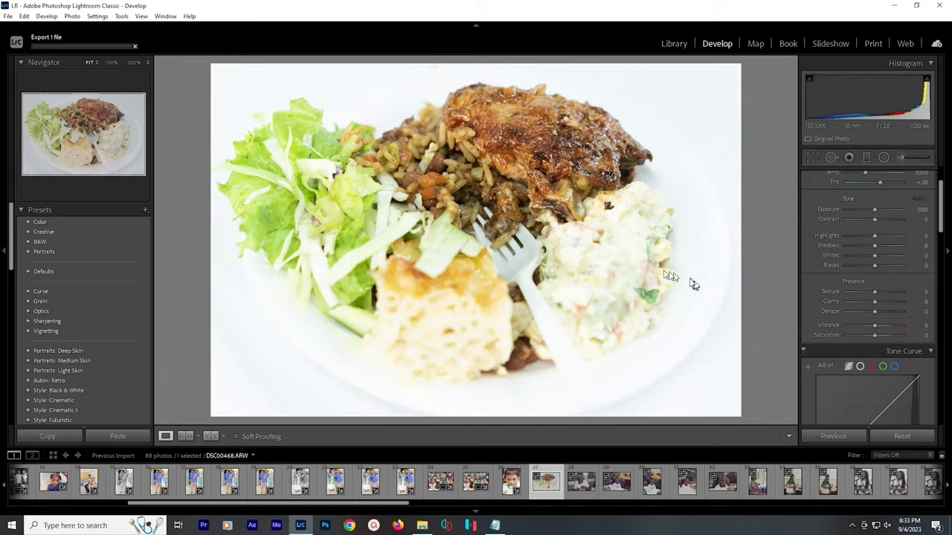
# Set the food photo's Highlights to −100 and Shadows to +65, and raise Texture
pyautogui.press('Right')
pyautogui.moveTo(875, 235); pyautogui.dragTo(857, 256)
pyautogui.moveTo(874, 292); pyautogui.dragTo(885, 314)
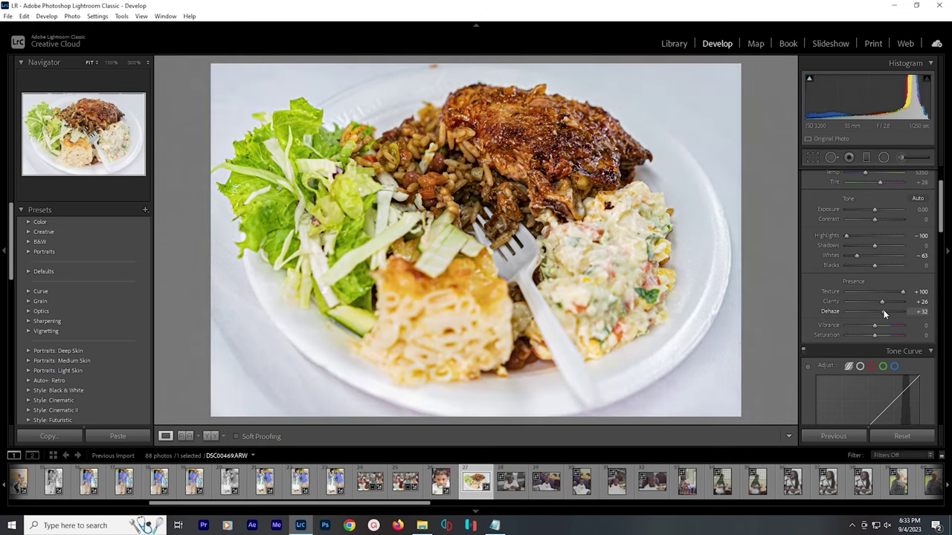
pyautogui.scroll(2, 886, 306)
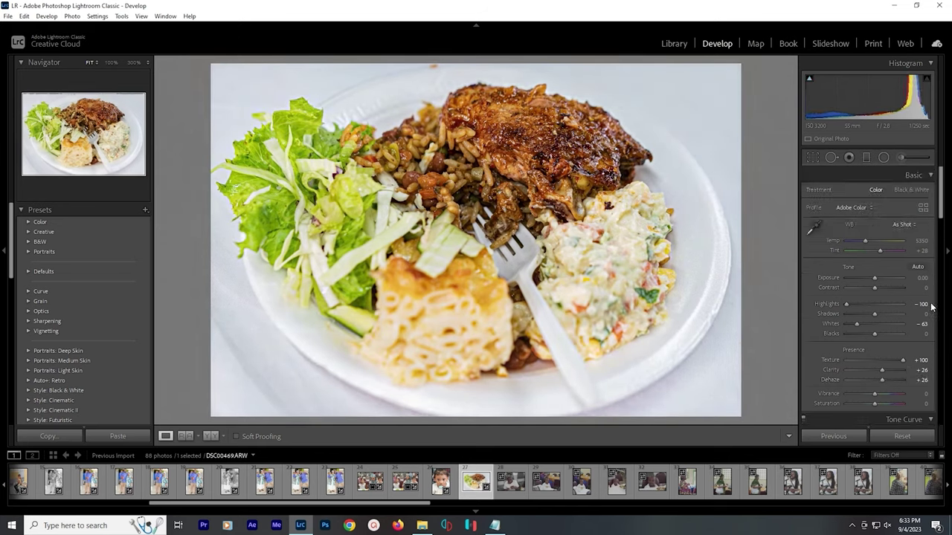
pyautogui.moveTo(874, 314); pyautogui.dragTo(879, 288)
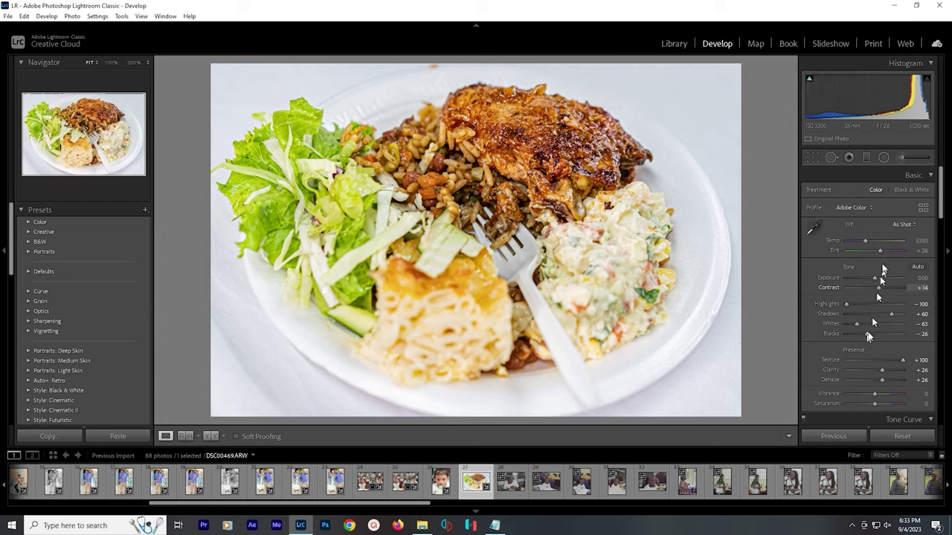
# Set white balance to Auto and cool the colour temperature slightly
pyautogui.click(901, 224)
pyautogui.click(892, 249)
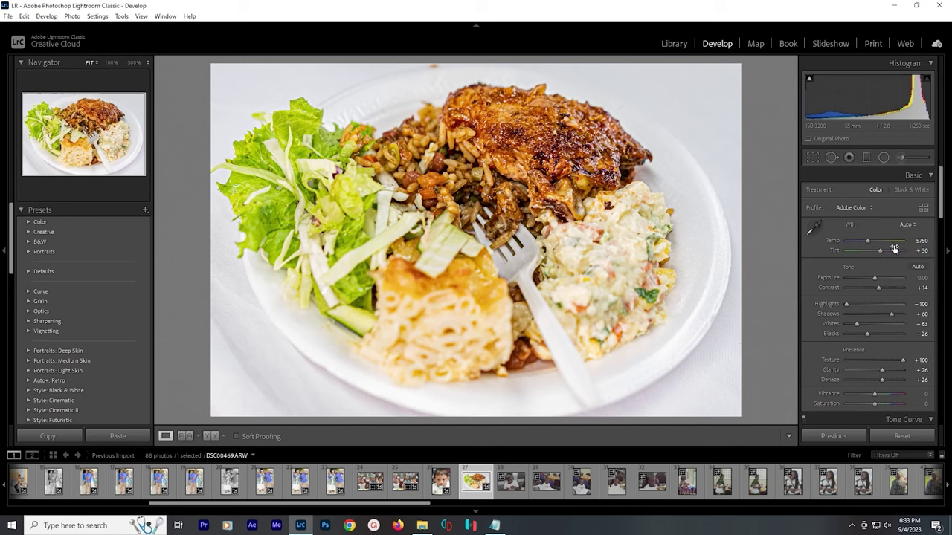
pyautogui.moveTo(867, 242); pyautogui.dragTo(866, 242)
pyautogui.scroll(-5, 922, 351)
pyautogui.scroll(-10, 919, 353)
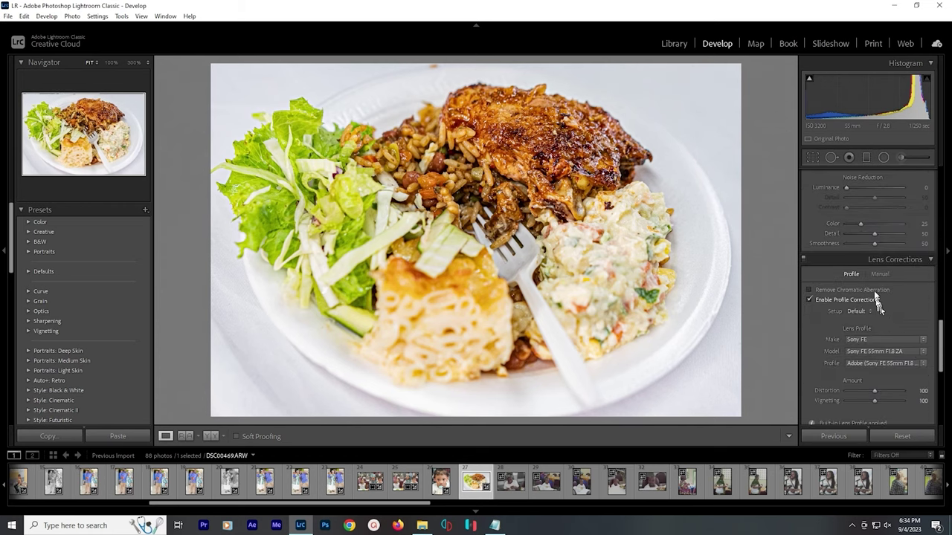
pyautogui.scroll(-2, 896, 337)
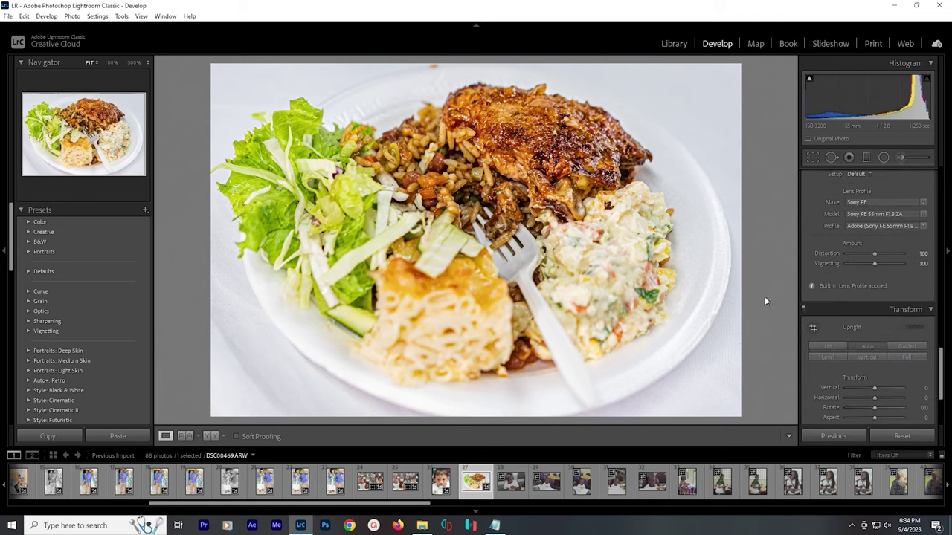
# Export the food photo, compare it with the original, and open DSC00470
pyautogui.hotkey('ctrl', 'alt', 'shift', 'e')
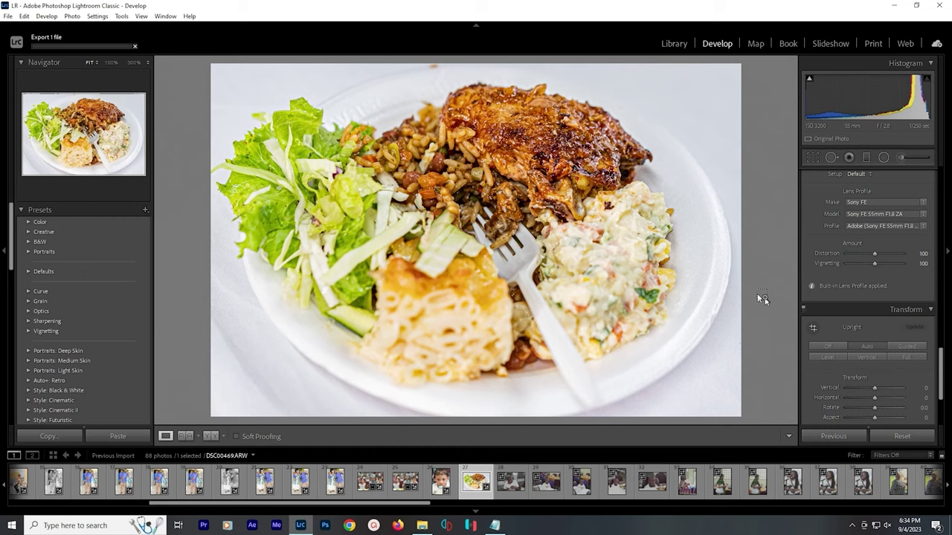
pyautogui.press('\\')
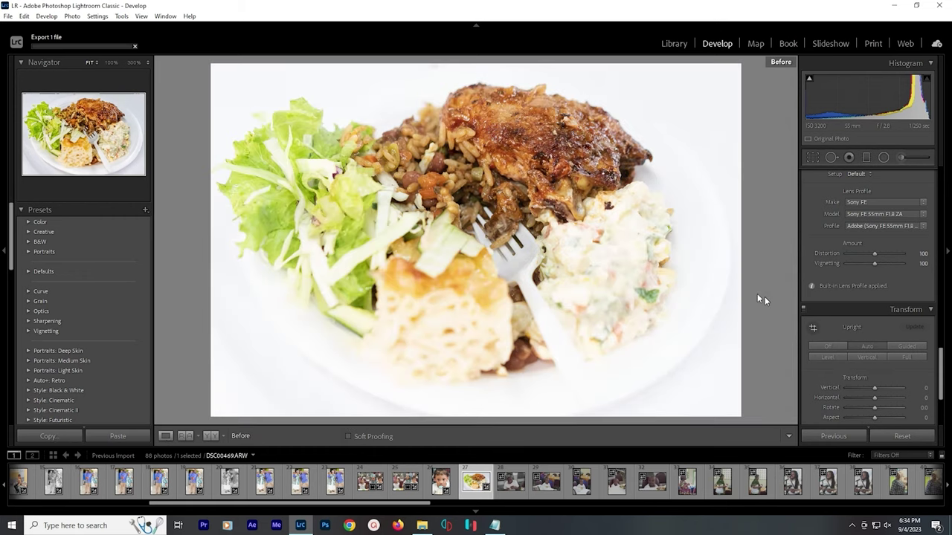
pyautogui.press('\\')
pyautogui.press('\\')
pyautogui.press('\\')
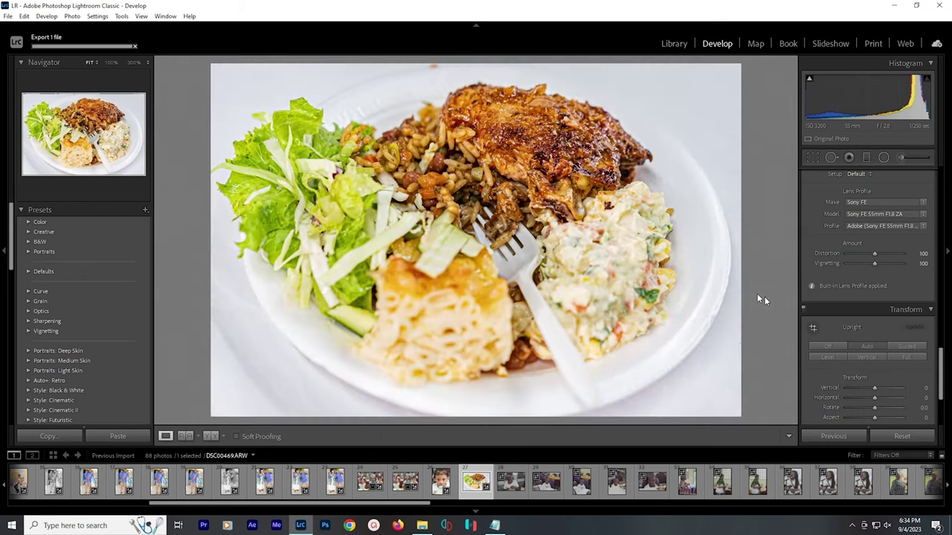
pyautogui.click(507, 485)
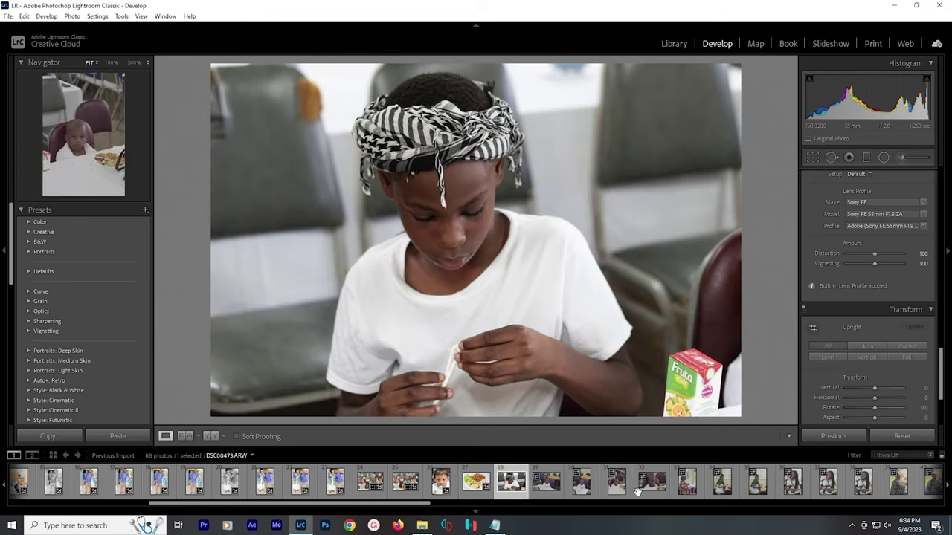
# Select the five similar shots and set Shadows +46 and Highlights −58
pyautogui.keyDown('shift'); pyautogui.click(639, 487); pyautogui.keyUp('shift')
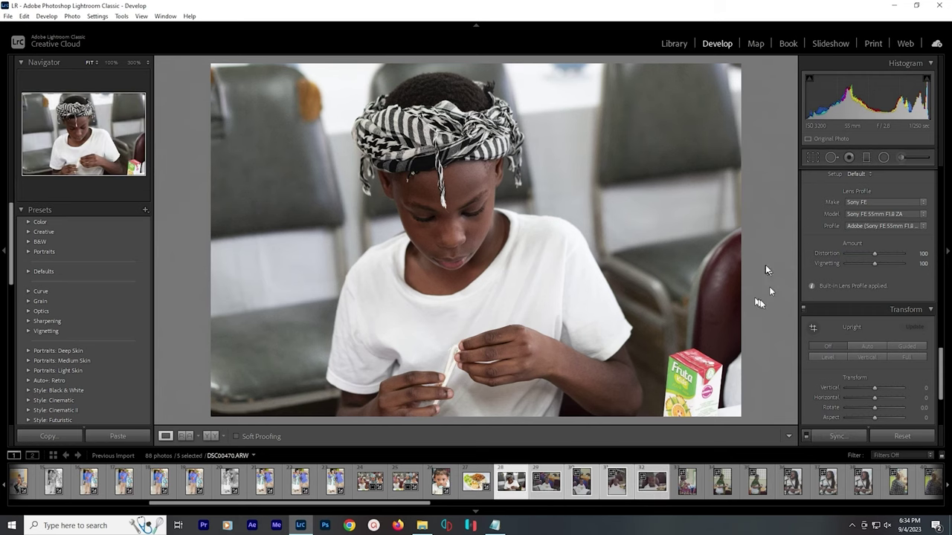
pyautogui.scroll(15, 863, 255)
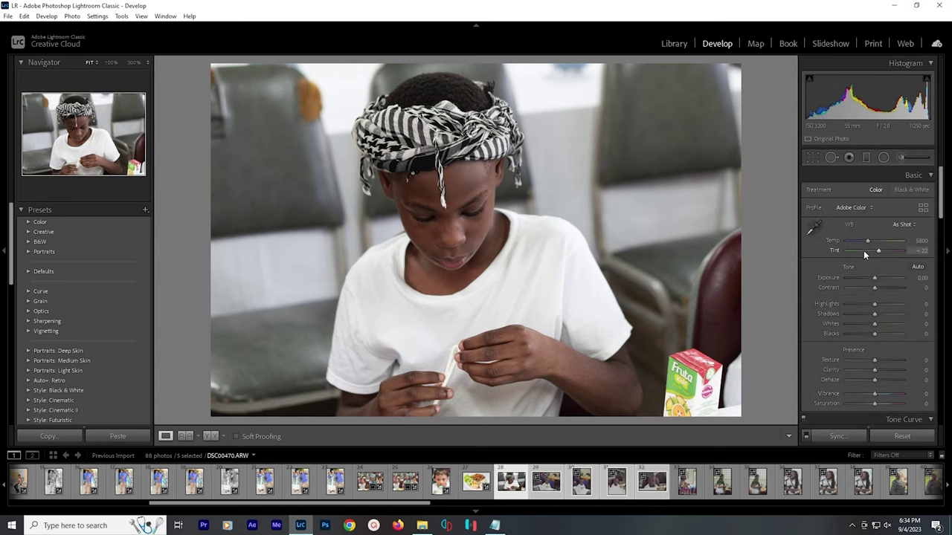
pyautogui.click(888, 314)
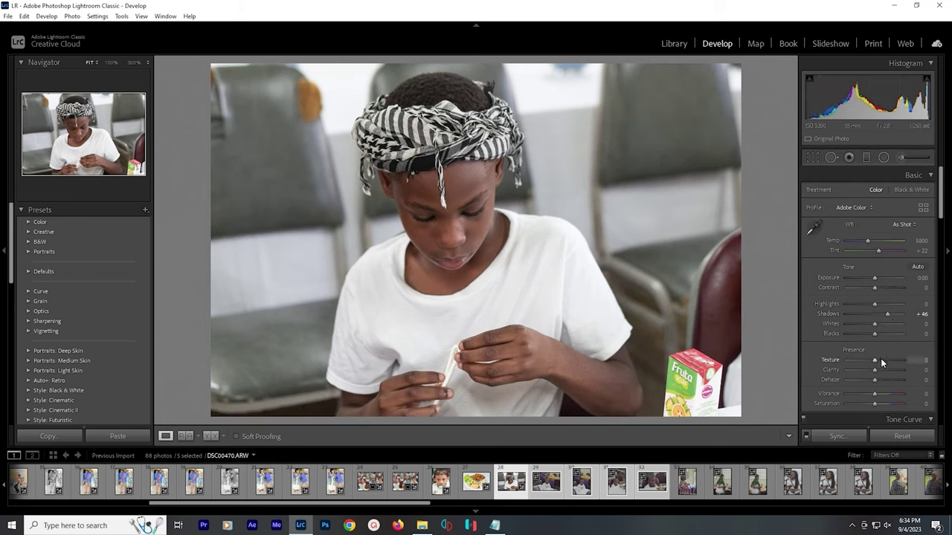
pyautogui.moveTo(865, 307); pyautogui.dragTo(877, 276)
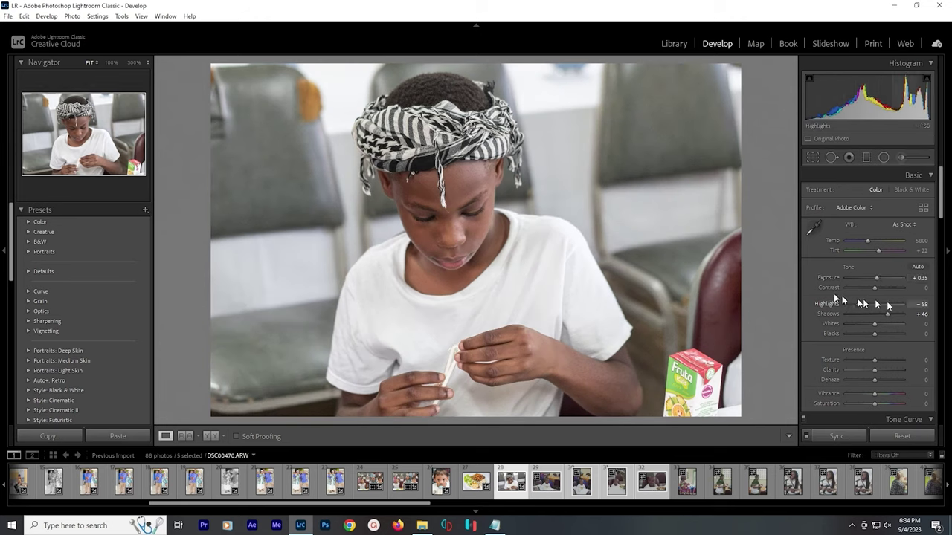
# Synchronize the settings across all five shots and switch off the Transform correction
pyautogui.scroll(-10, 898, 312)
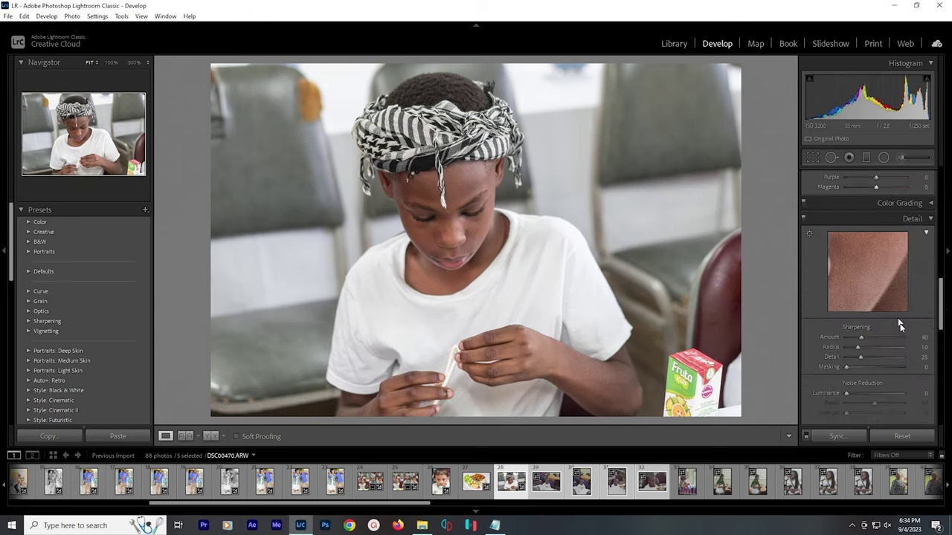
pyautogui.scroll(4, 899, 325)
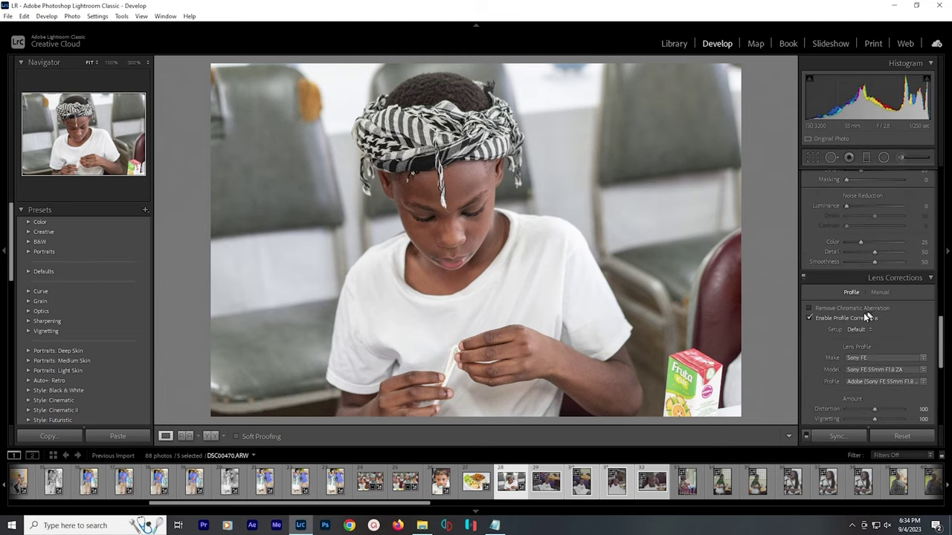
pyautogui.scroll(-5, 865, 314)
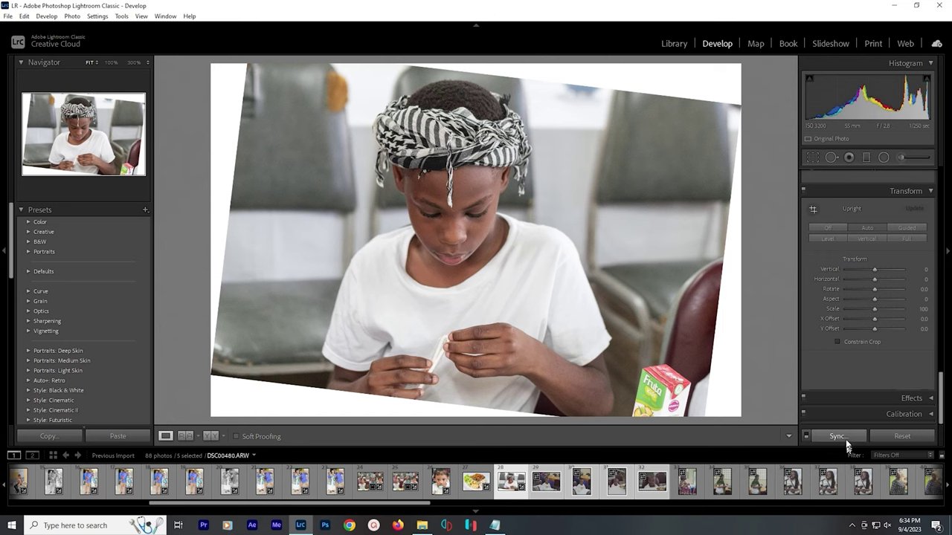
pyautogui.click(840, 436)
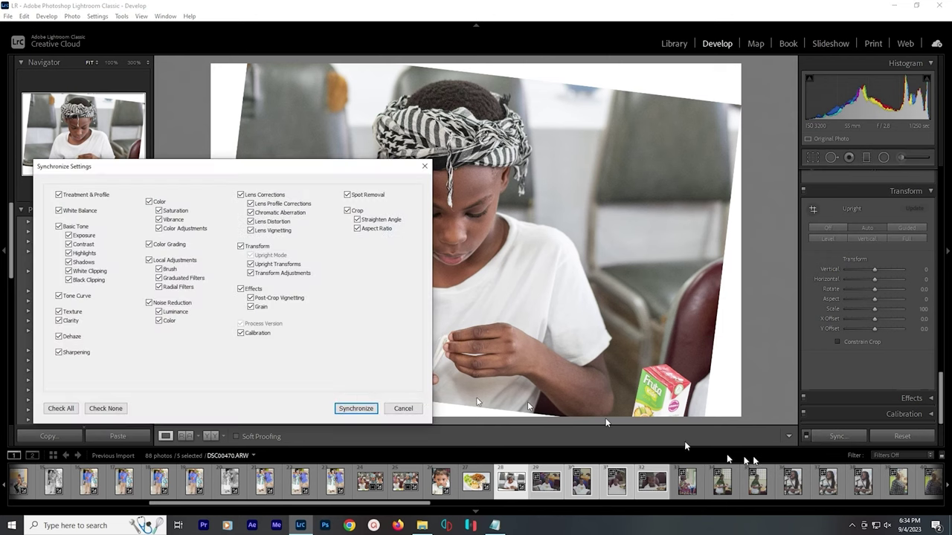
pyautogui.click(356, 408)
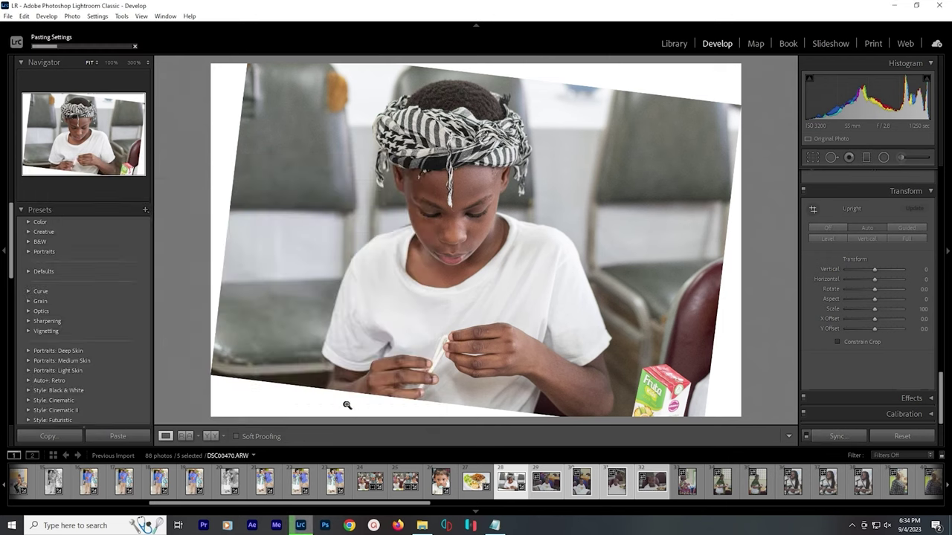
pyautogui.click(803, 191)
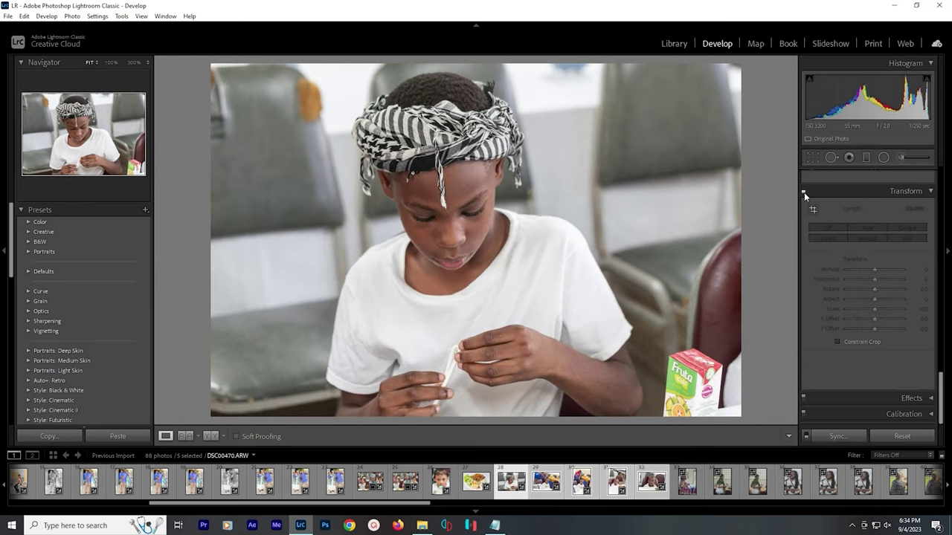
pyautogui.press('Right')
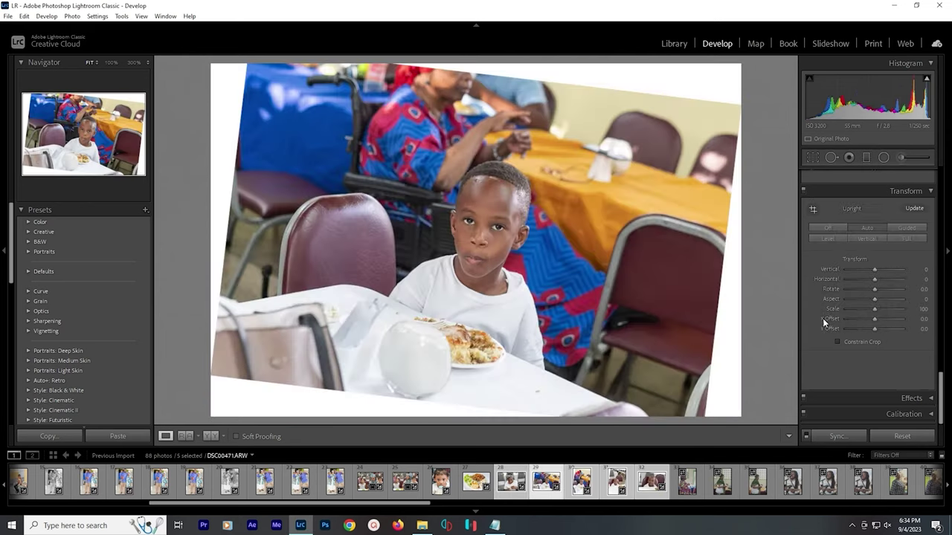
# Update Upright on DSC00471 and crop tightly around the boy from the top, left and right
pyautogui.click(915, 208)
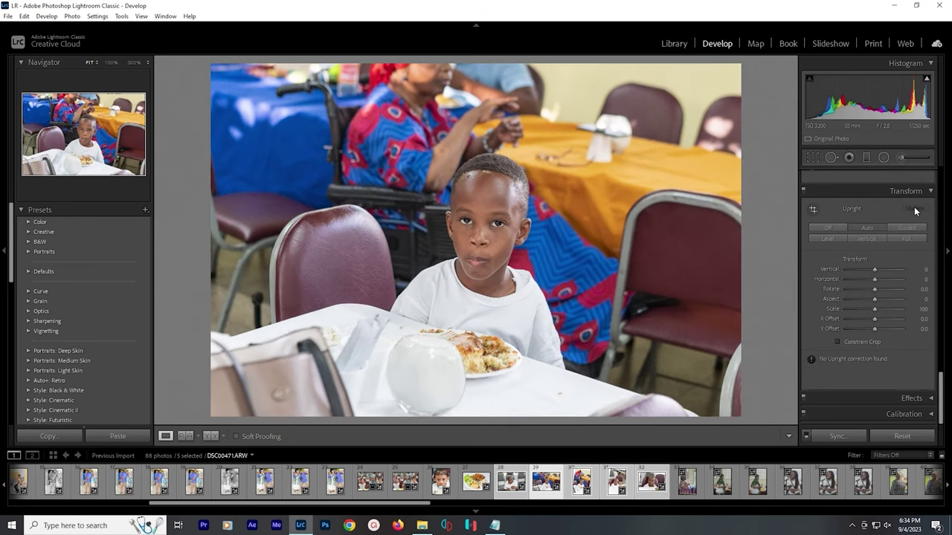
pyautogui.click(813, 157)
pyautogui.moveTo(737, 65); pyautogui.dragTo(687, 98)
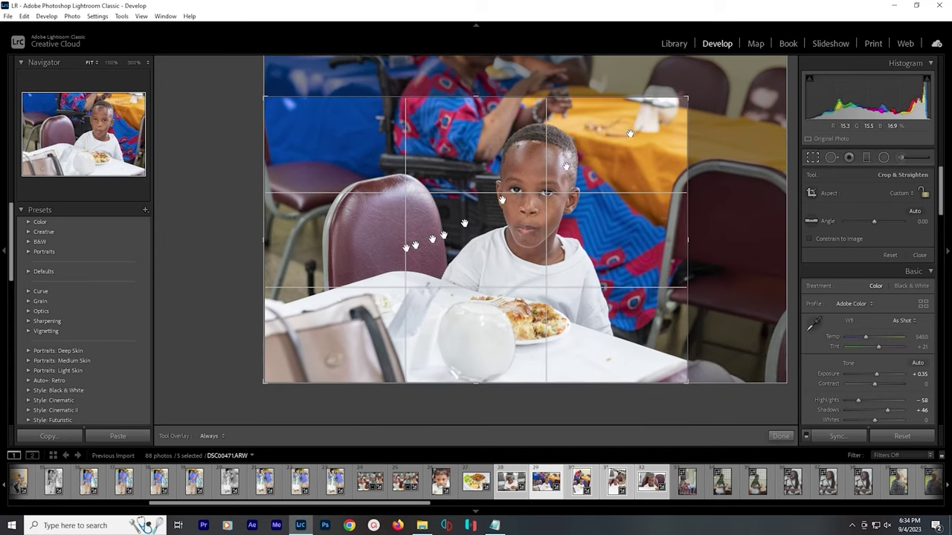
pyautogui.moveTo(260, 241); pyautogui.dragTo(327, 236)
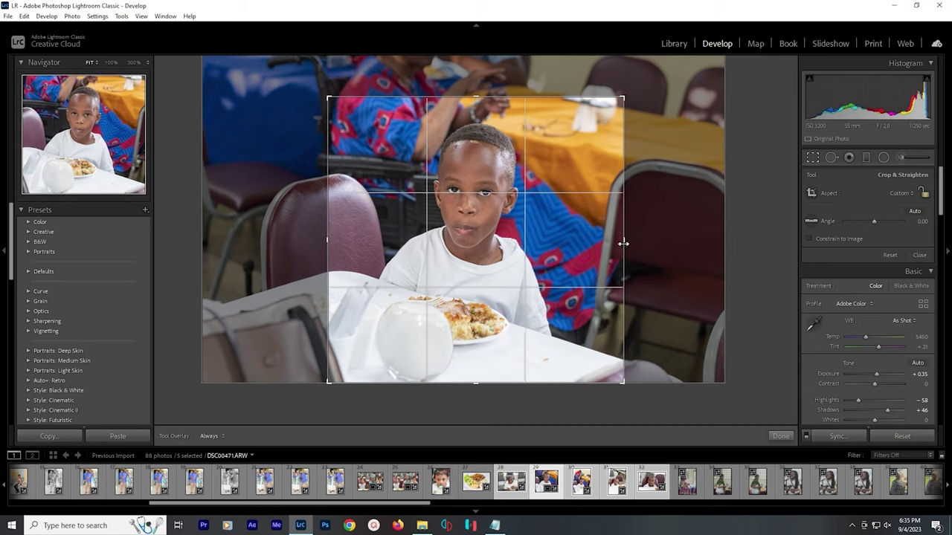
pyautogui.moveTo(623, 242); pyautogui.dragTo(597, 245)
pyautogui.press('Return')
# Update Upright on DSC00472 so the photo fills the frame without white borders
pyautogui.press('Right')
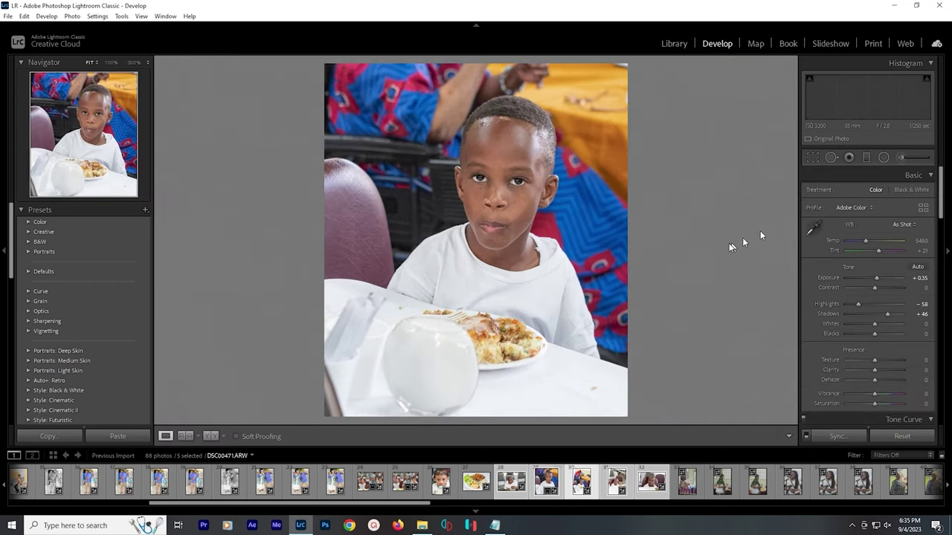
pyautogui.scroll(-10, 897, 296)
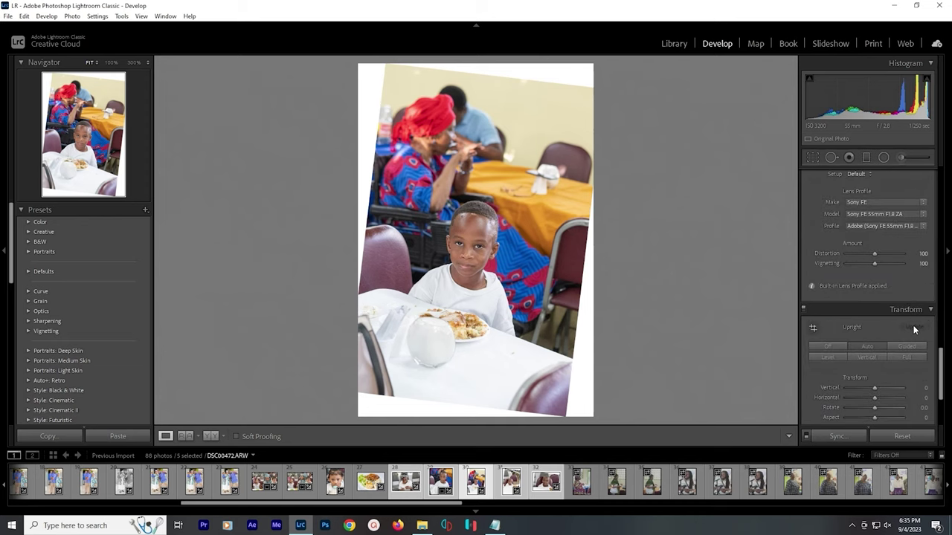
pyautogui.click(914, 328)
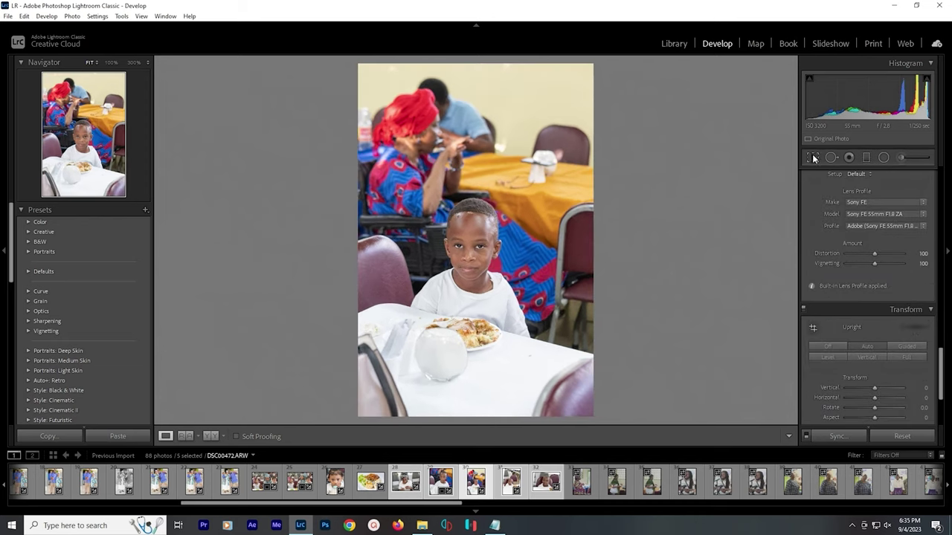
# Update Upright on DSC00473 and crop in from the top-left toward the child
pyautogui.press('Right')
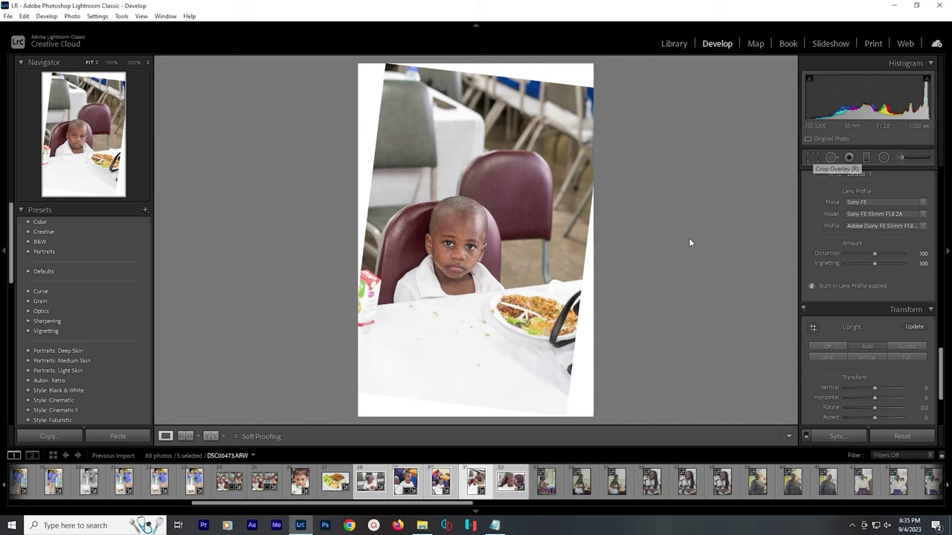
pyautogui.click(912, 327)
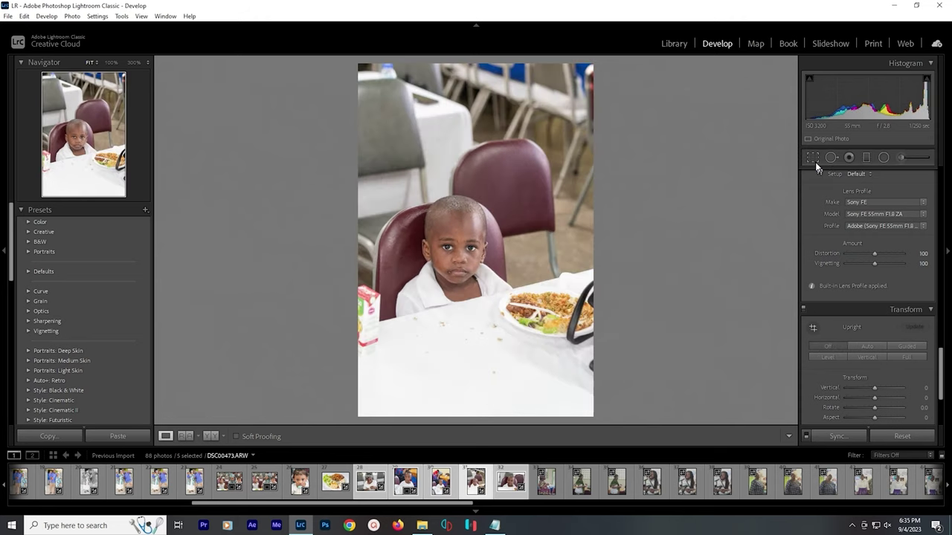
pyautogui.click(813, 159)
pyautogui.moveTo(358, 66); pyautogui.dragTo(369, 116)
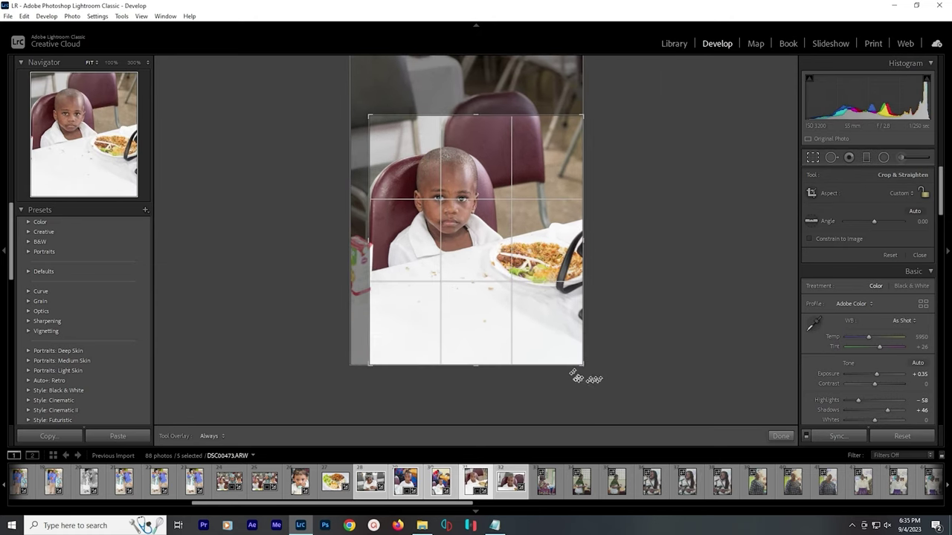
pyautogui.press('Return')
pyautogui.press('Right')
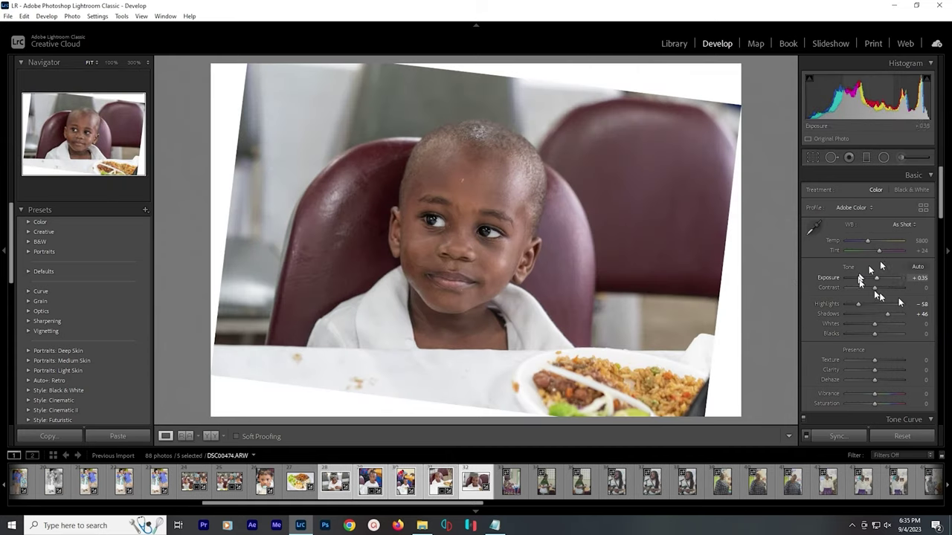
# Turn Upright Off on the child's portrait and raise Exposure to +0.79
pyautogui.scroll(-10, 879, 292)
pyautogui.scroll(-3, 920, 316)
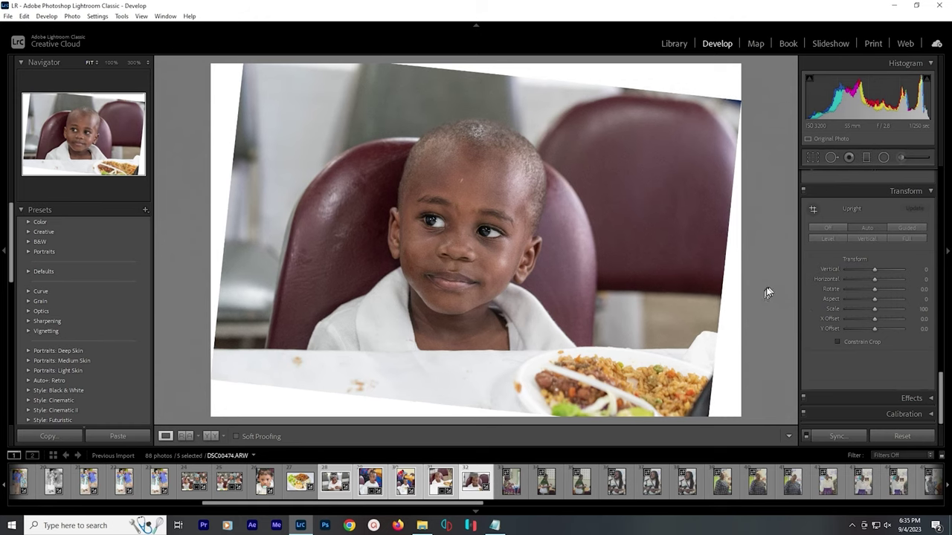
pyautogui.click(826, 227)
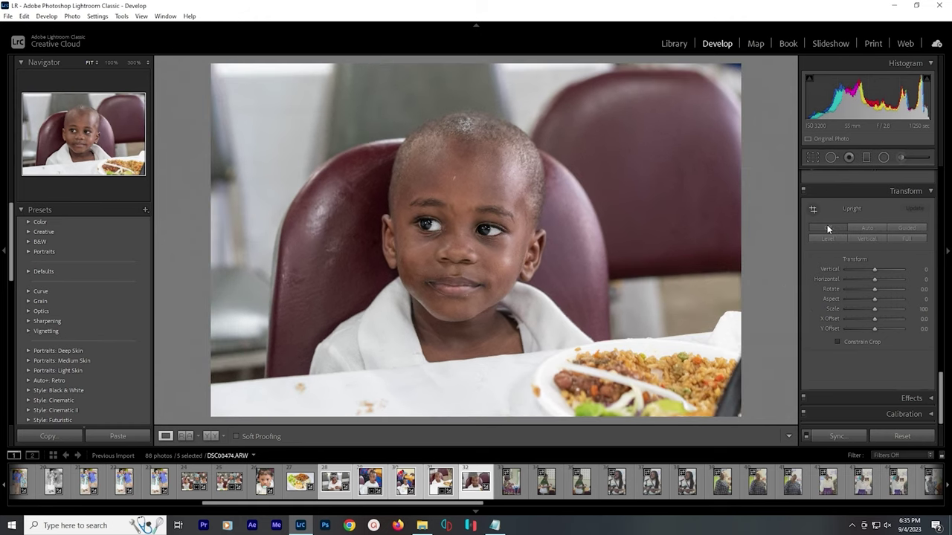
pyautogui.scroll(12, 892, 267)
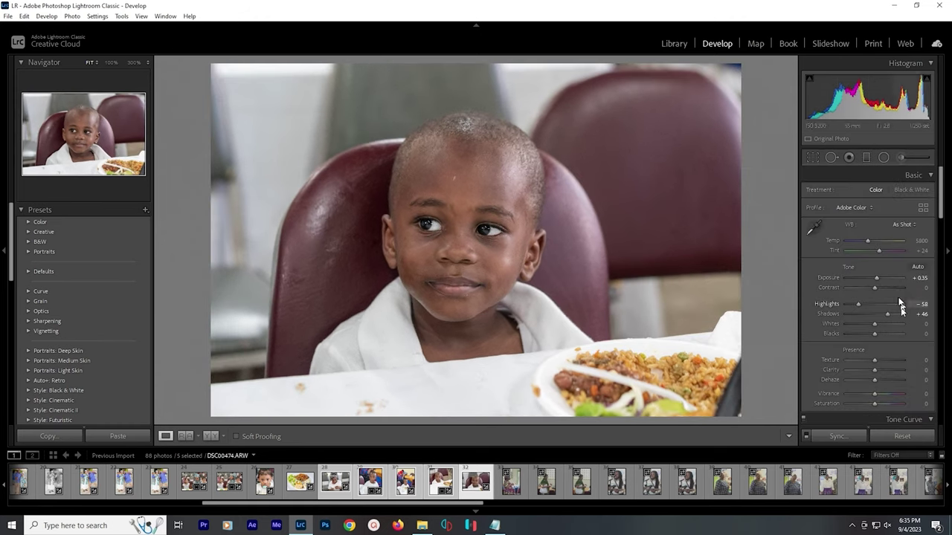
pyautogui.moveTo(876, 275); pyautogui.dragTo(879, 276)
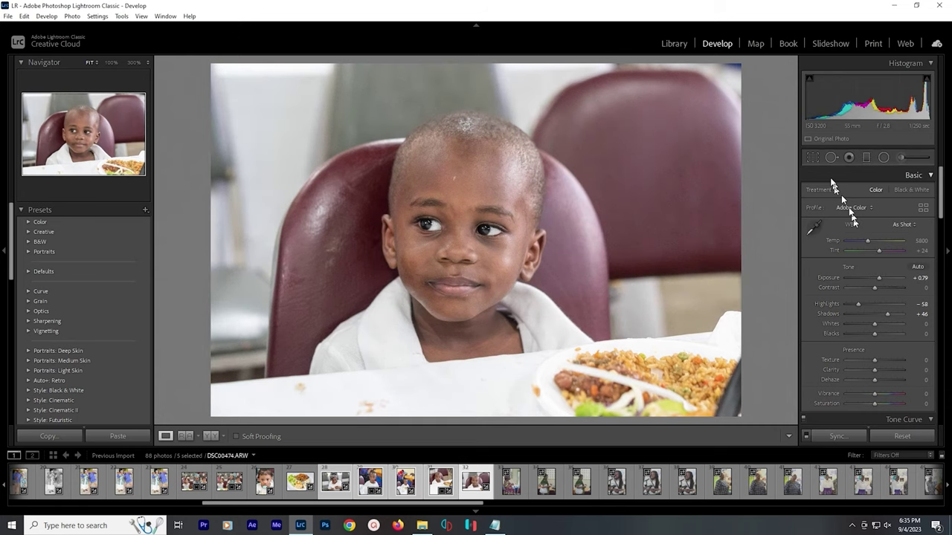
# Tighten the crop from the top and export the five selected photos
pyautogui.click(812, 157)
pyautogui.moveTo(478, 66); pyautogui.dragTo(478, 79)
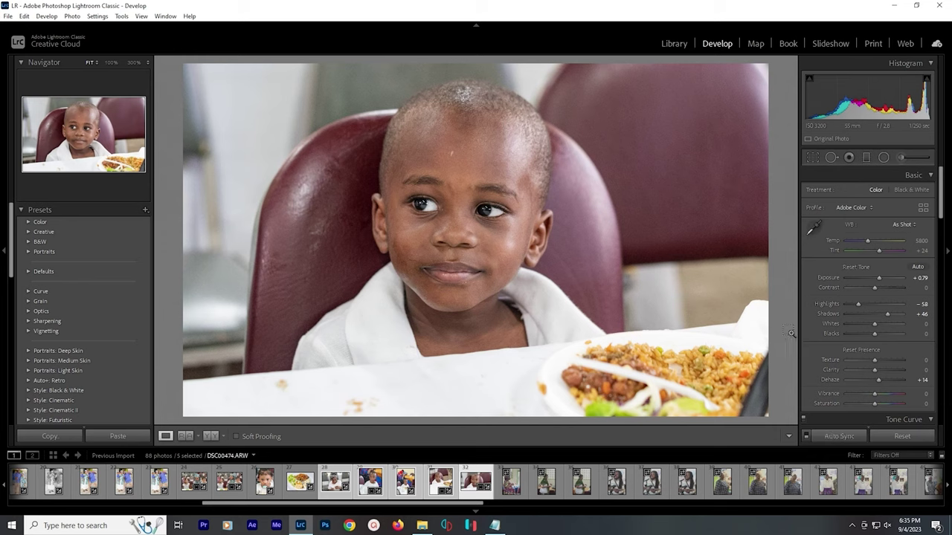
pyautogui.hotkey('ctrl', 'alt', 'shift', 'e')
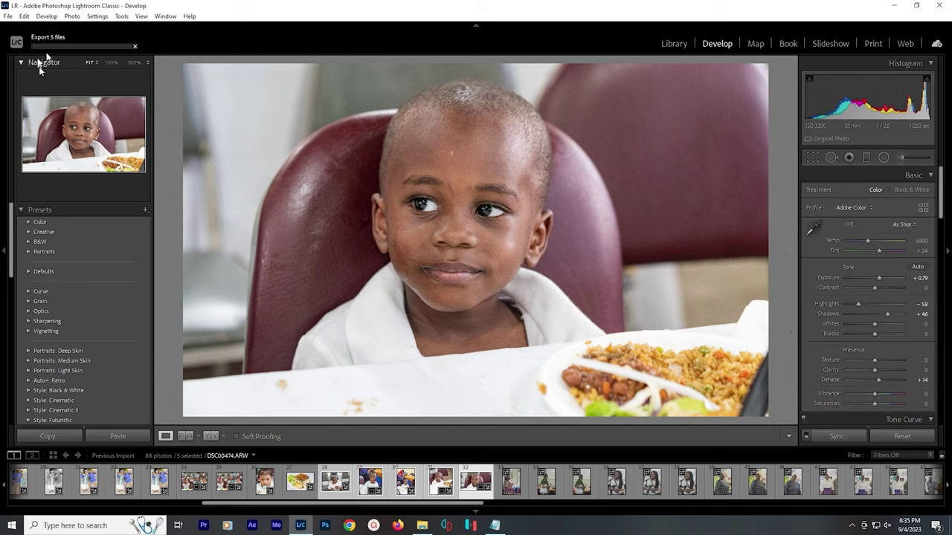
pyautogui.click(518, 494)
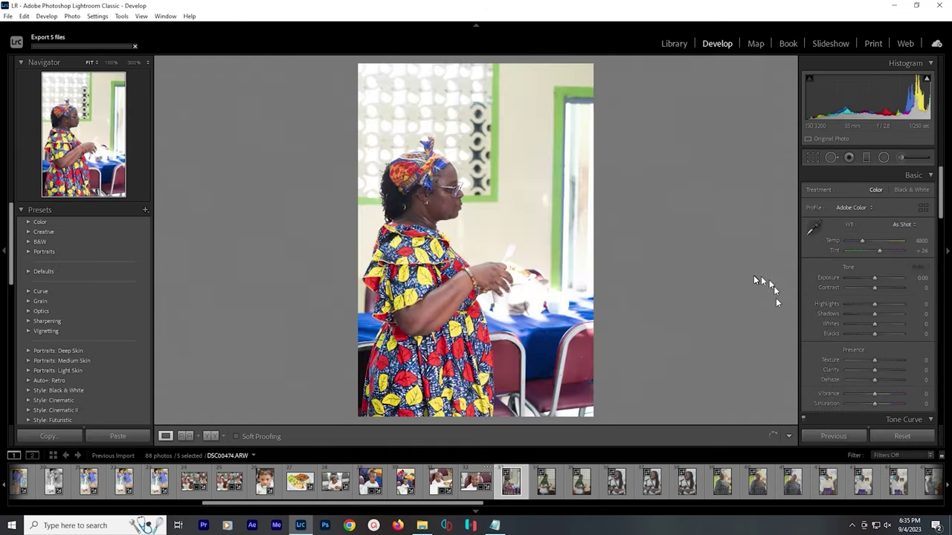
# Pull Highlights down to -100 and tighten the crop from the top-right corner
pyautogui.moveTo(874, 304); pyautogui.dragTo(842, 303)
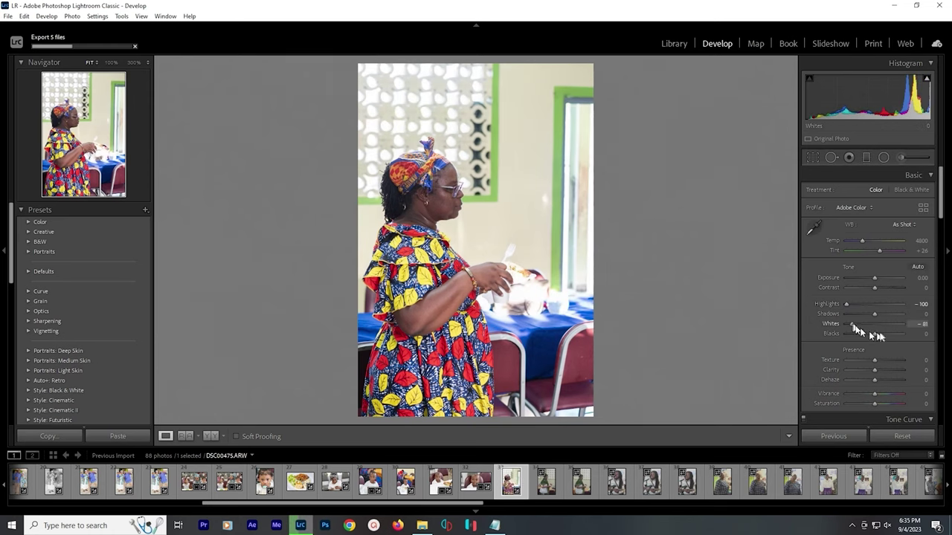
pyautogui.click(813, 157)
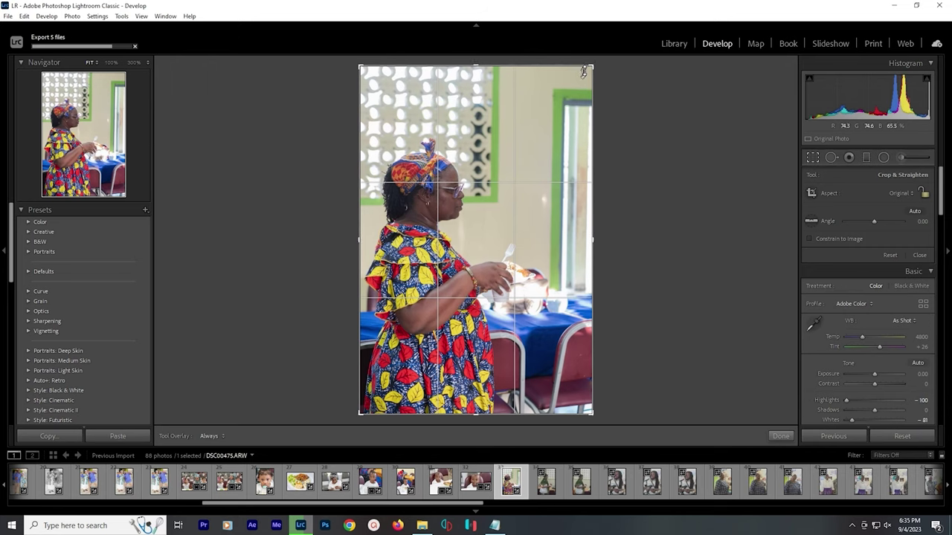
pyautogui.moveTo(582, 72); pyautogui.dragTo(573, 96)
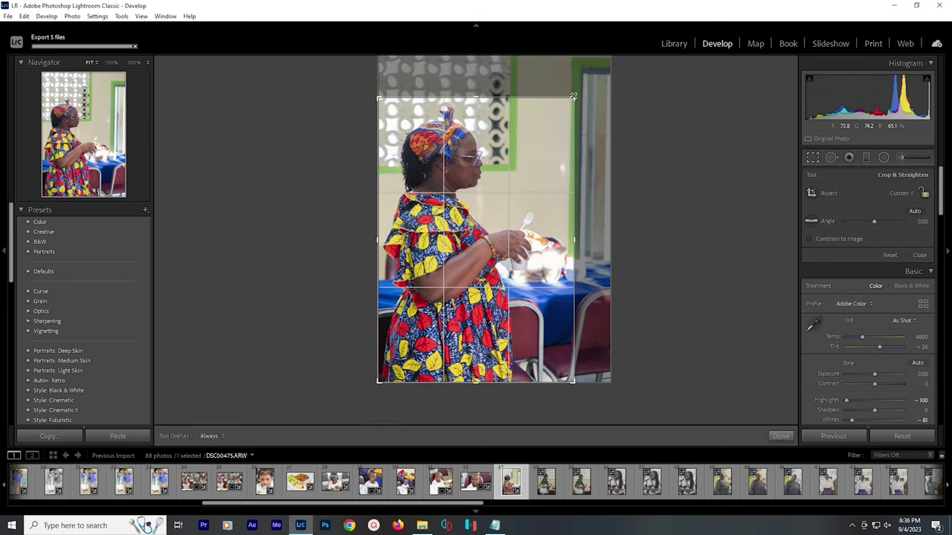
pyautogui.press('Return')
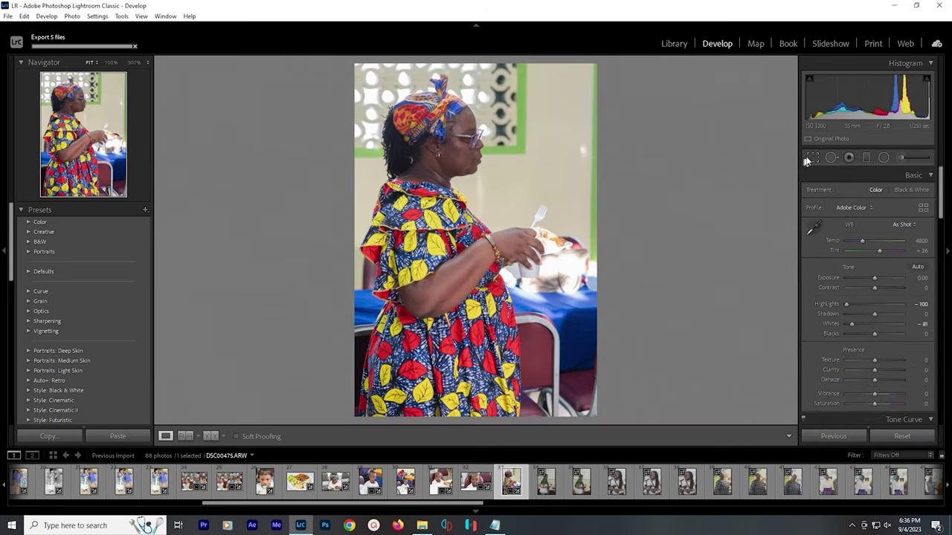
# Apply Upright Auto perspective correction and level the crop with a slight -0.90 rotation
pyautogui.scroll(-10, 913, 334)
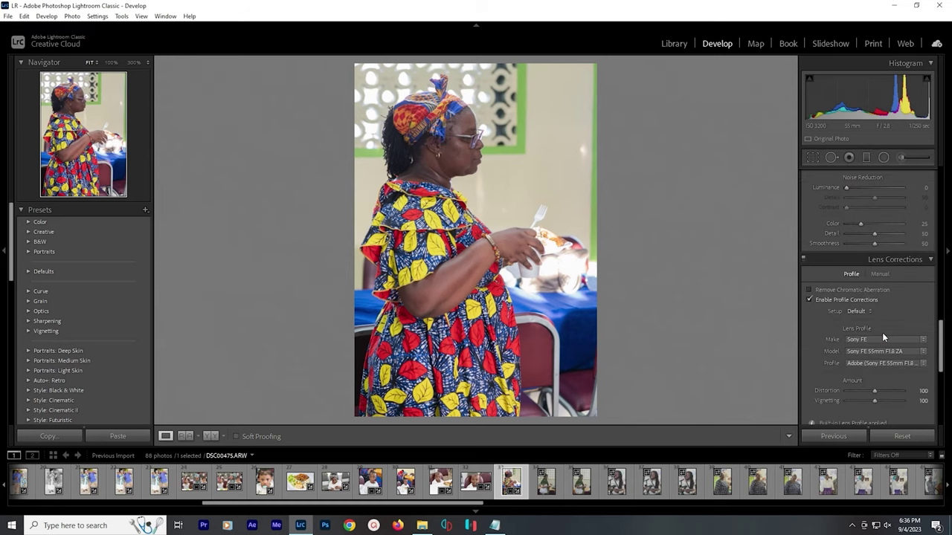
pyautogui.scroll(-4, 889, 316)
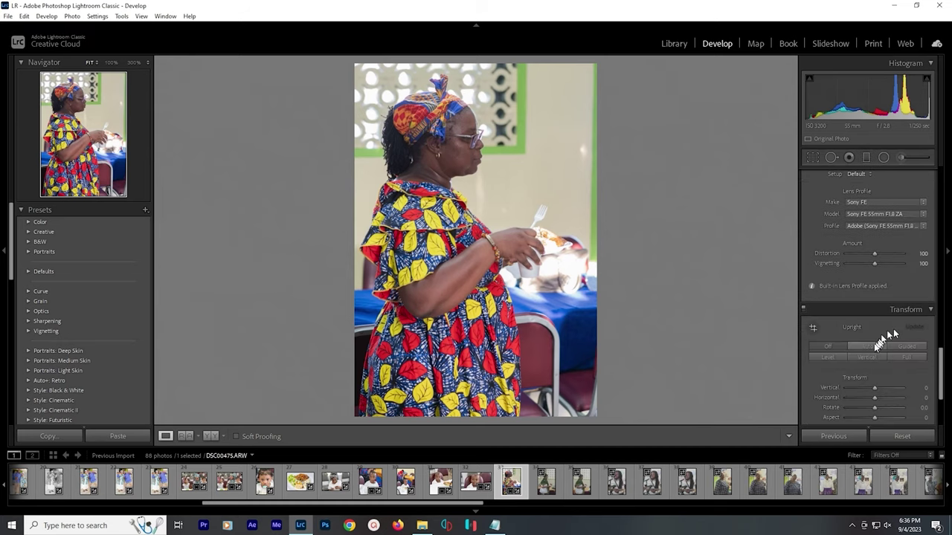
pyautogui.click(868, 351)
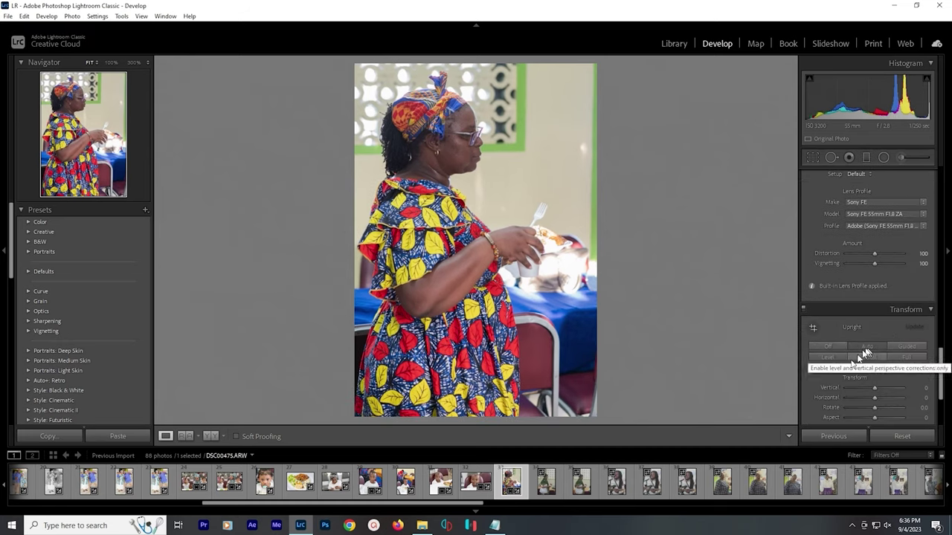
pyautogui.click(812, 155)
pyautogui.moveTo(615, 400); pyautogui.dragTo(618, 396)
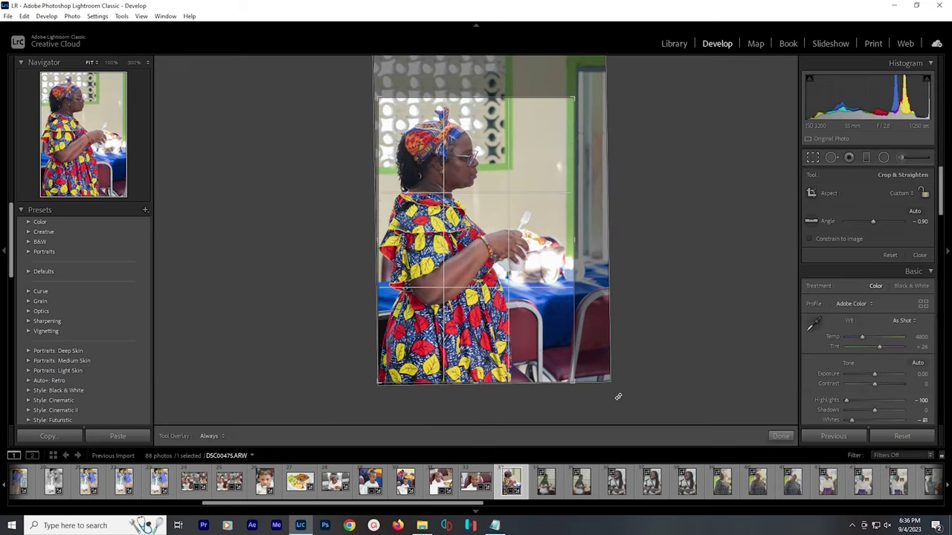
pyautogui.press('Return')
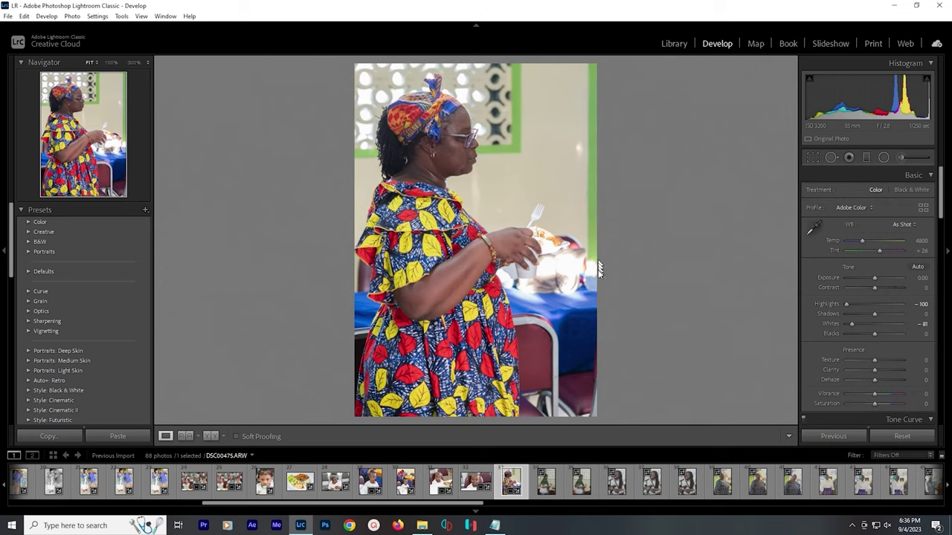
# Lift Shadows to +30 and Texture to +16, export the photo, and advance to the next one
pyautogui.moveTo(877, 318); pyautogui.dragTo(889, 316)
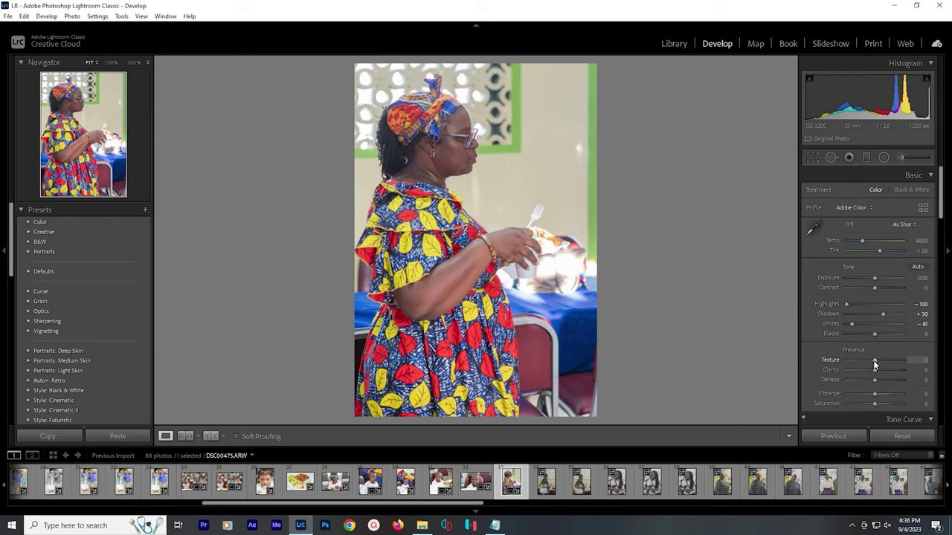
pyautogui.moveTo(877, 359); pyautogui.dragTo(880, 360)
pyautogui.hotkey('ctrl', 'alt', 'shift', 'e')
pyautogui.press('Right')
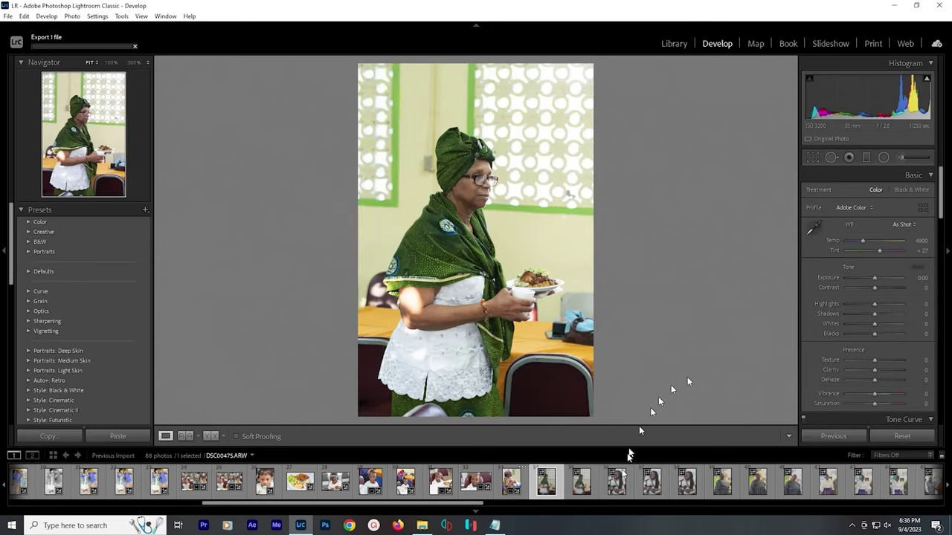
# Add the neighbouring shot to the selection, lift Shadows to +39, and tighten the top crop
pyautogui.scroll(-1, 652, 490)
pyautogui.keyDown('shift'); pyautogui.click(510, 482); pyautogui.keyUp('shift')
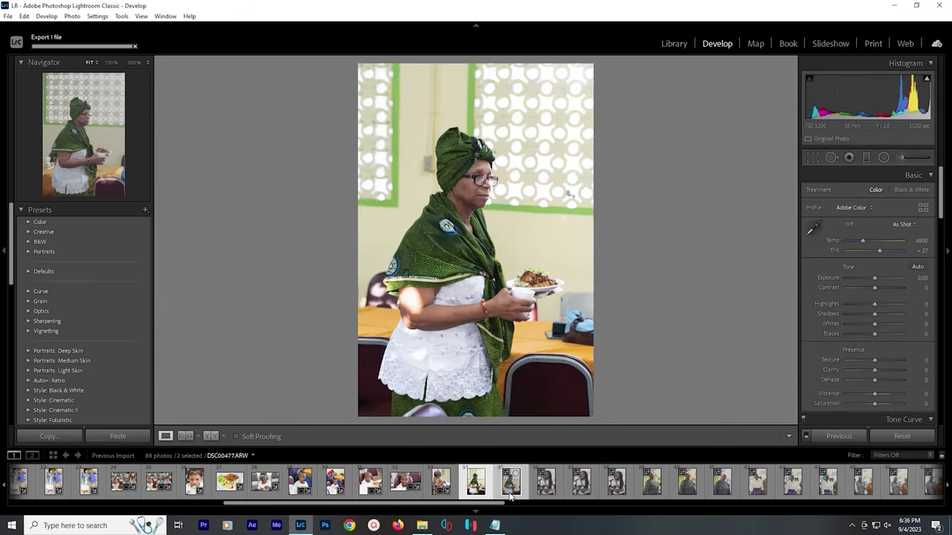
pyautogui.moveTo(874, 314); pyautogui.dragTo(885, 319)
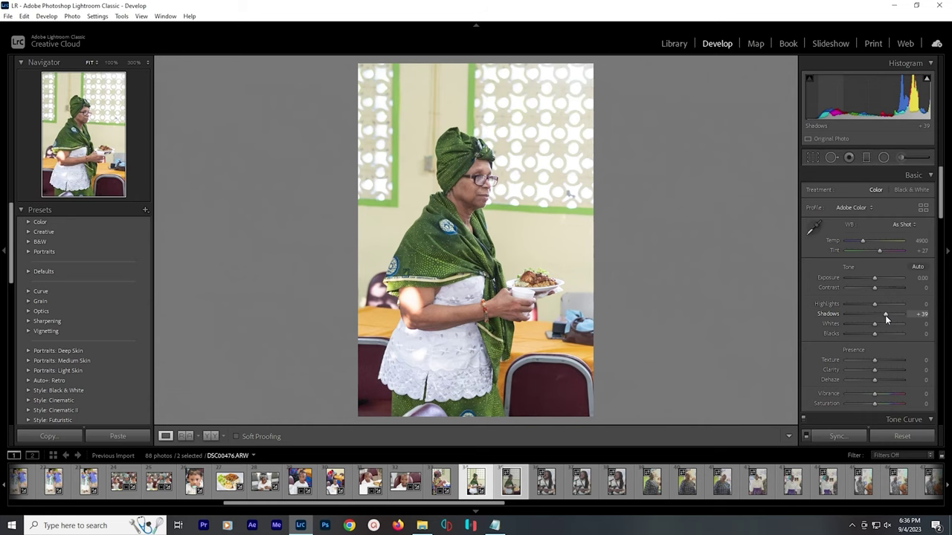
pyautogui.click(812, 157)
pyautogui.moveTo(476, 64); pyautogui.dragTo(476, 89)
pyautogui.press('Escape')
# Apply Upright Auto perspective correction and pull Highlights down to -39
pyautogui.scroll(-5, 869, 282)
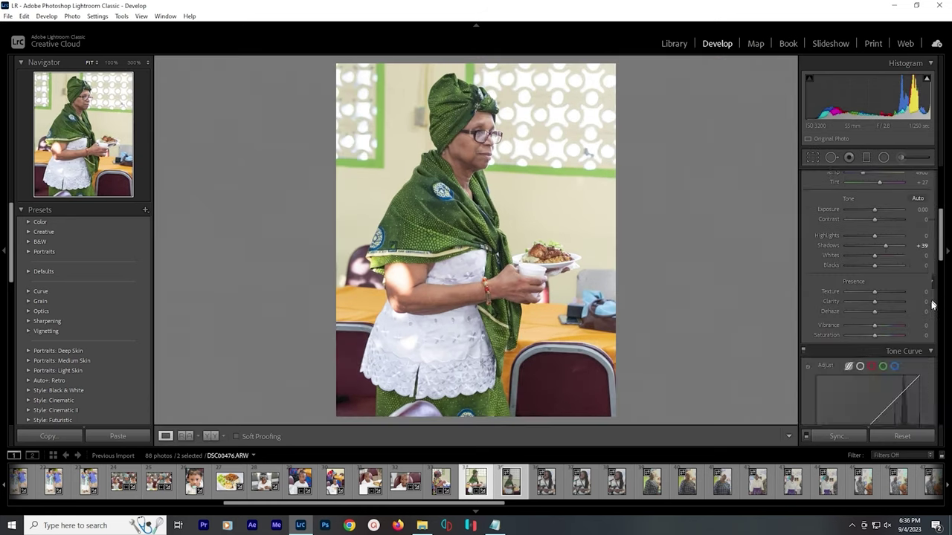
pyautogui.scroll(3, 880, 286)
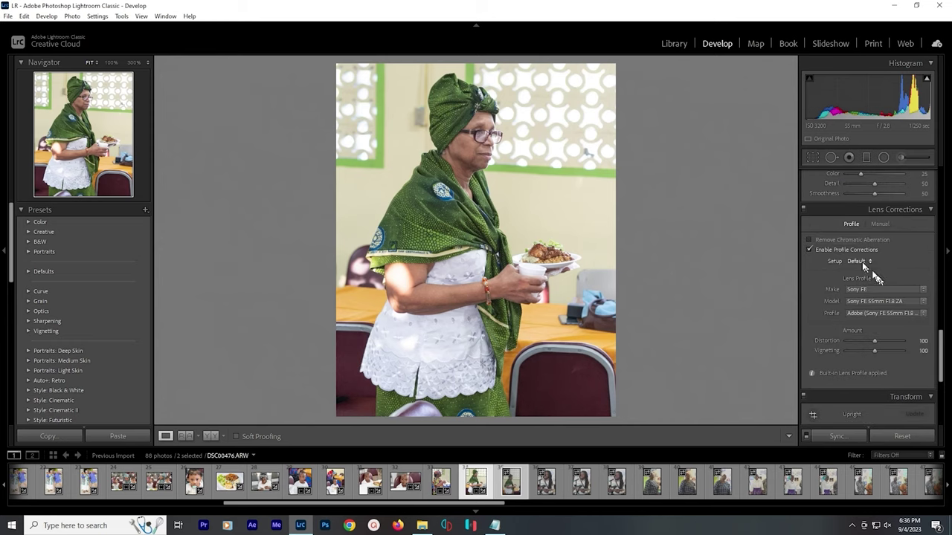
pyautogui.scroll(-2, 875, 288)
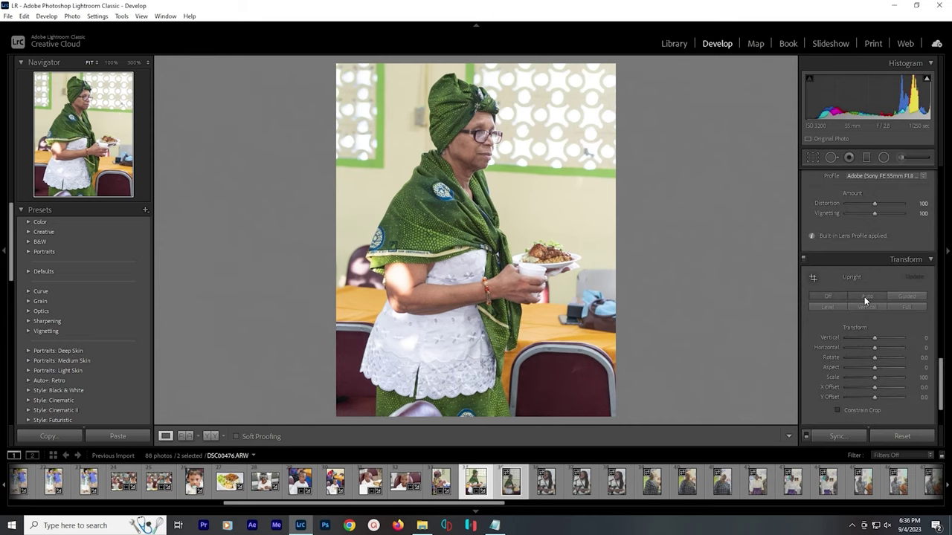
pyautogui.click(865, 300)
pyautogui.scroll(10, 862, 281)
pyautogui.scroll(5, 892, 284)
pyautogui.moveTo(878, 305); pyautogui.dragTo(863, 303)
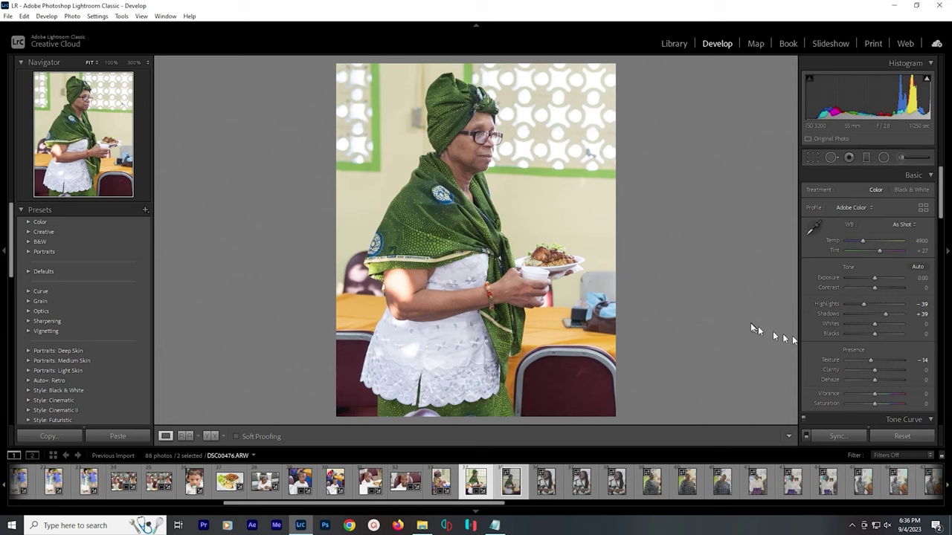
# Synchronize the settings to the second selected photo, export both, and move to the next photo
pyautogui.click(837, 436)
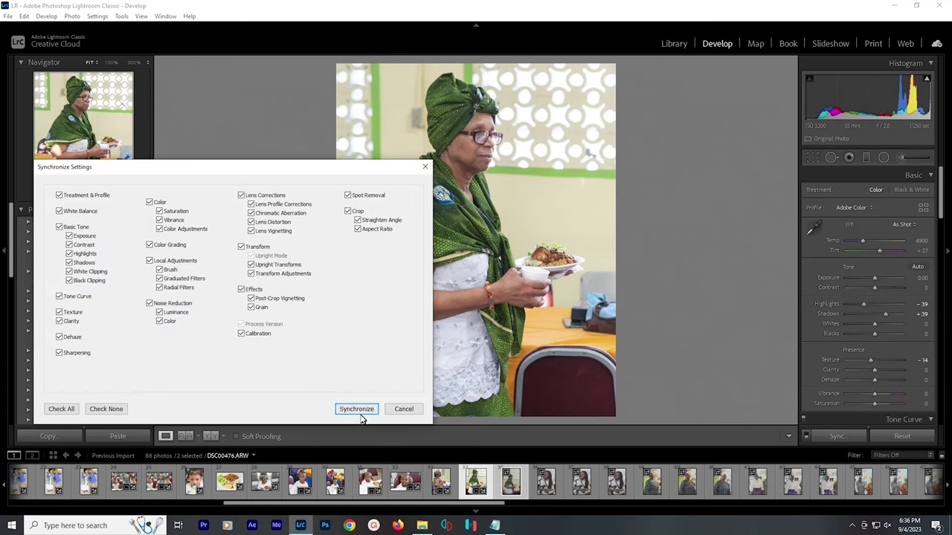
pyautogui.click(356, 409)
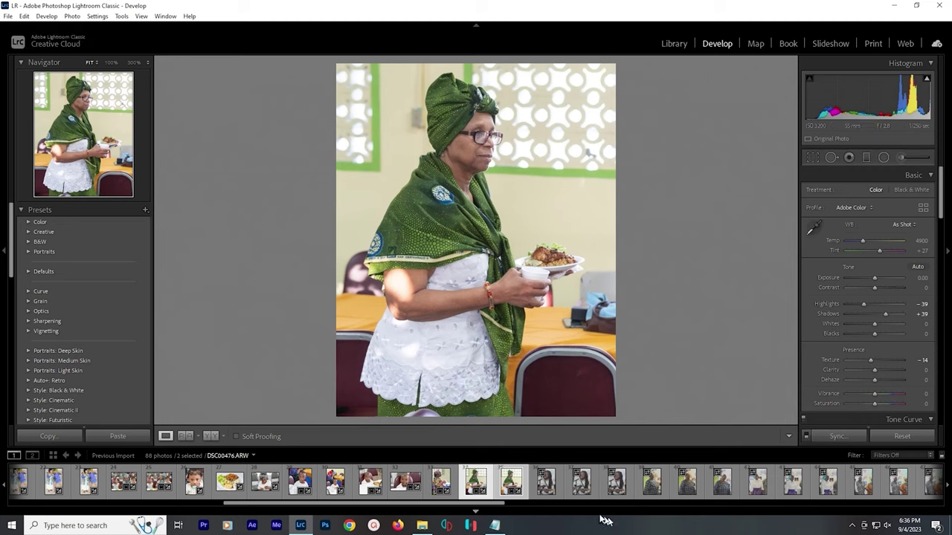
pyautogui.moveTo(503, 504); pyautogui.dragTo(537, 505)
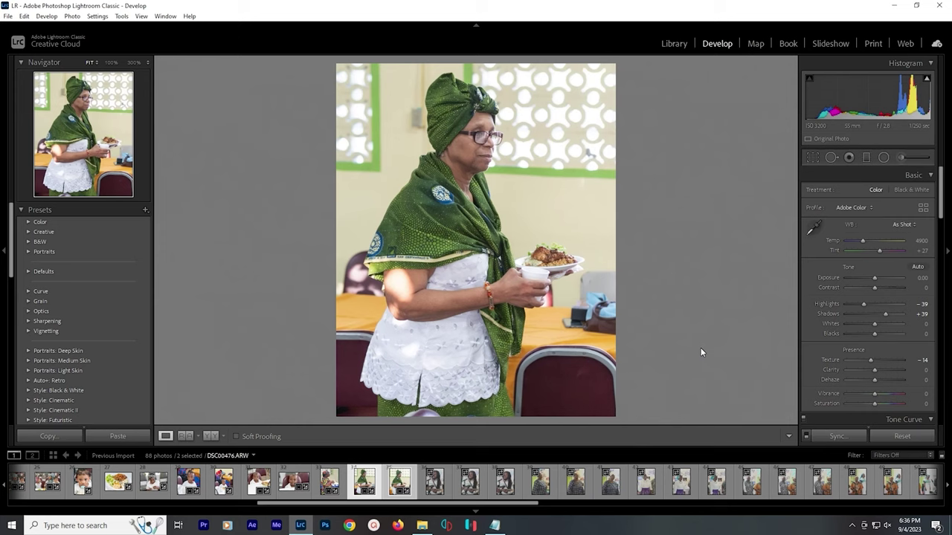
pyautogui.click(400, 481)
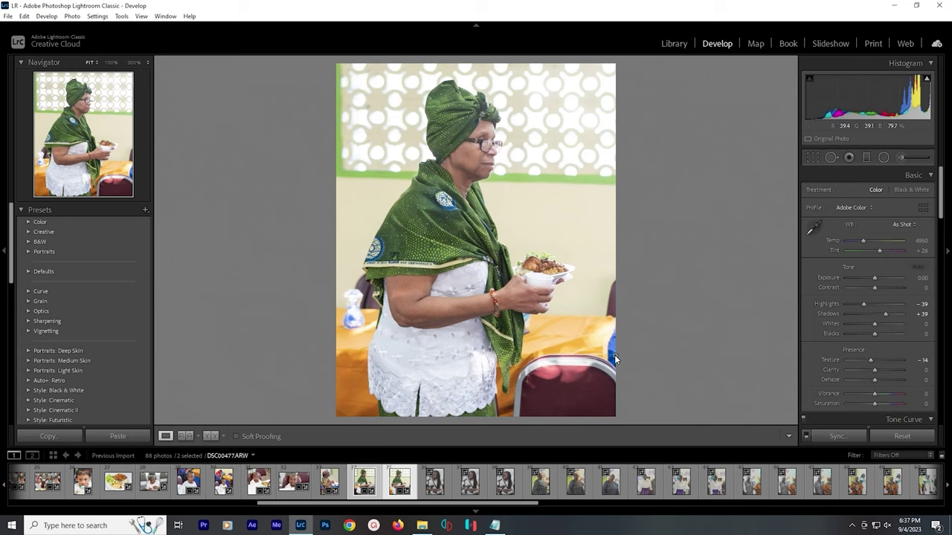
pyautogui.hotkey('ctrl', 'alt', 'shift', 'e')
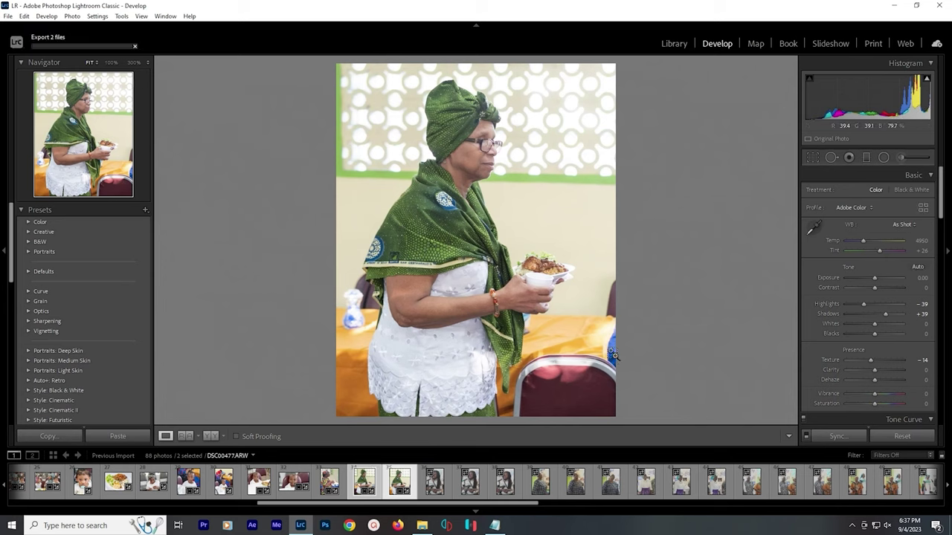
pyautogui.press('Right')
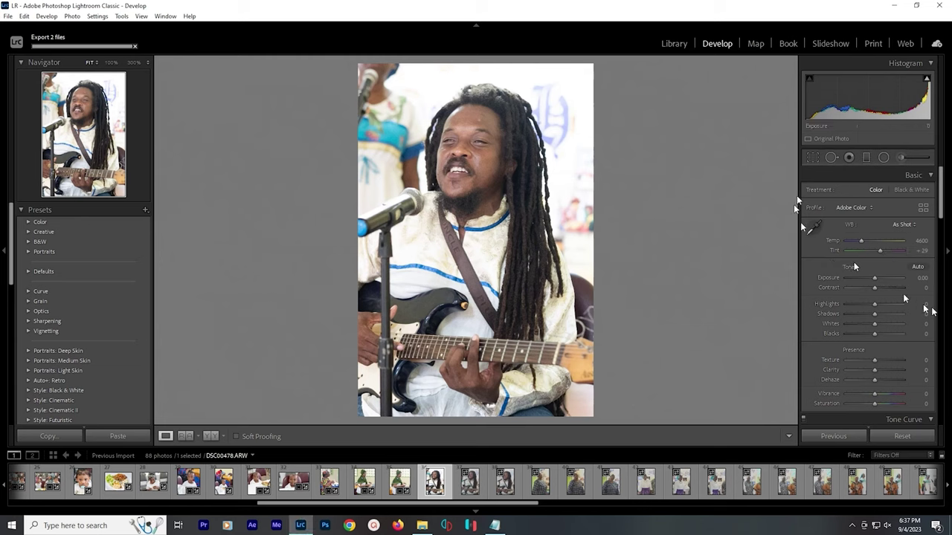
# Set Highlights -79, Whites -32, lift Shadows, Contrast +23, and Auto white balance, slightly cooled
pyautogui.click(853, 305)
pyautogui.click(864, 324)
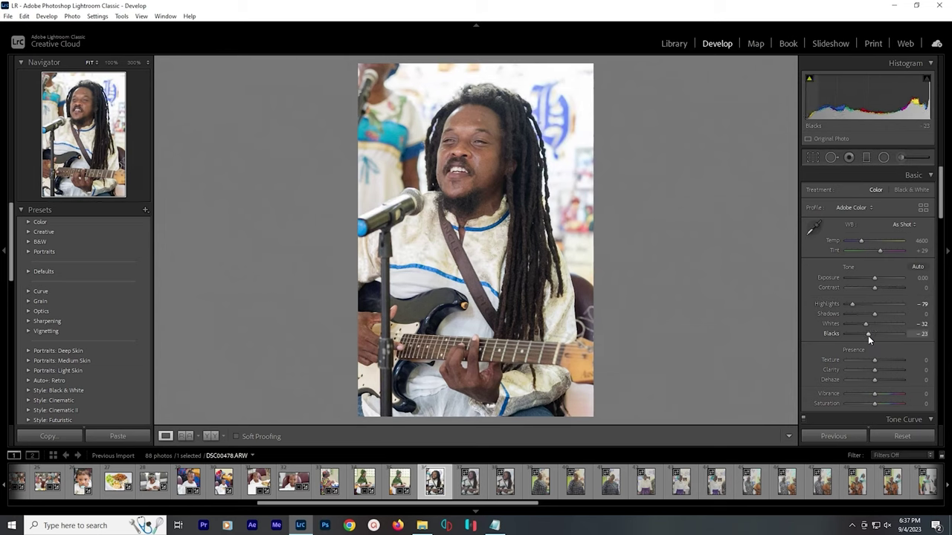
pyautogui.click(877, 315)
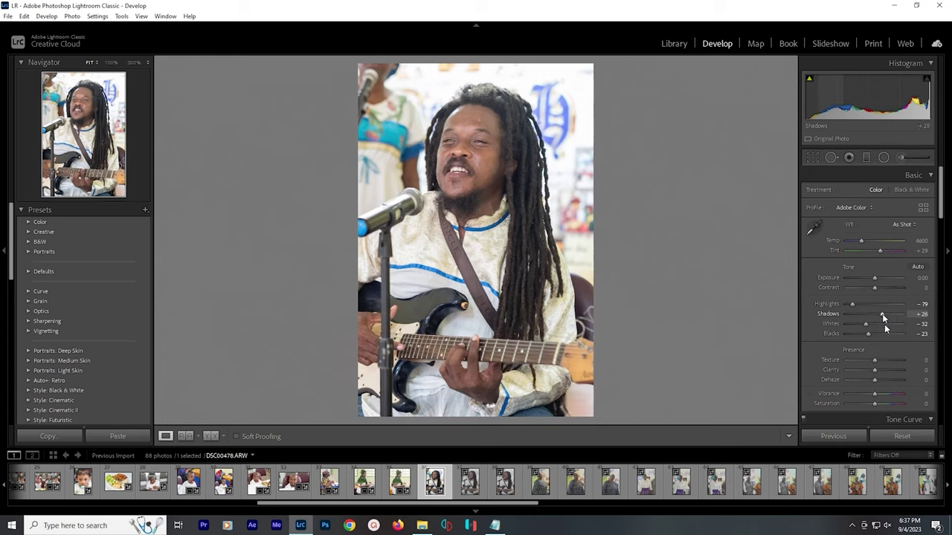
pyautogui.click(881, 288)
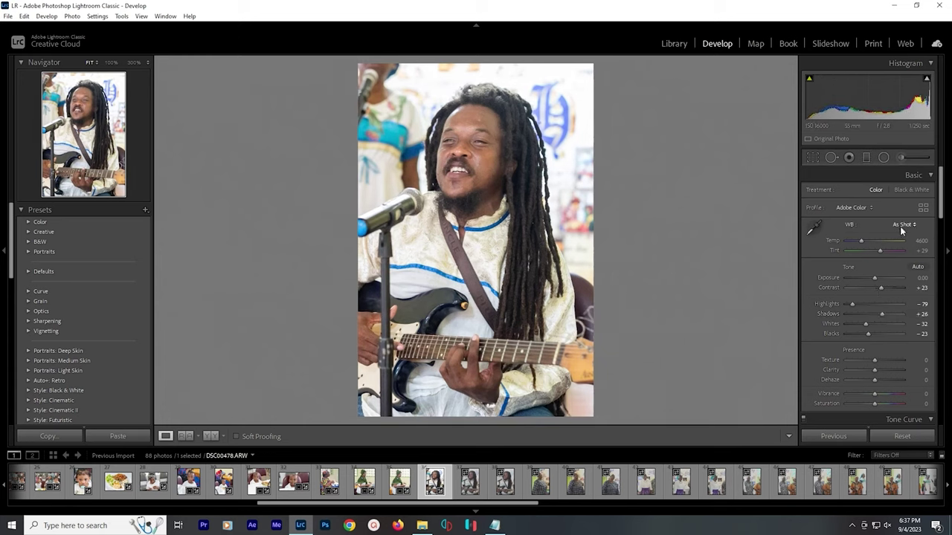
pyautogui.click(900, 225)
pyautogui.click(879, 254)
pyautogui.moveTo(862, 243); pyautogui.dragTo(860, 243)
# Sync the guitarist edits across the similar shots and export the three photos
pyautogui.scroll(-10, 885, 342)
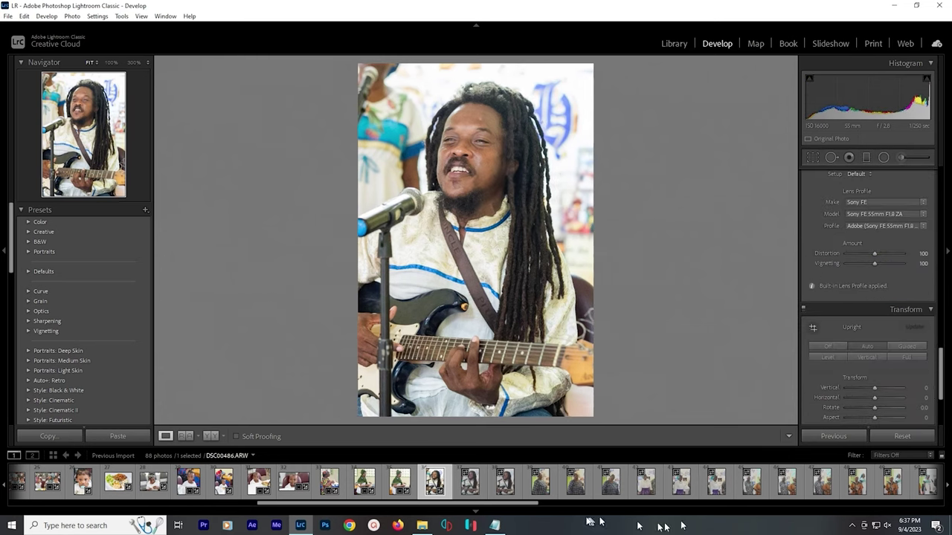
pyautogui.hotkey('shift', 'Right')
pyautogui.hotkey('shift', 'Right')
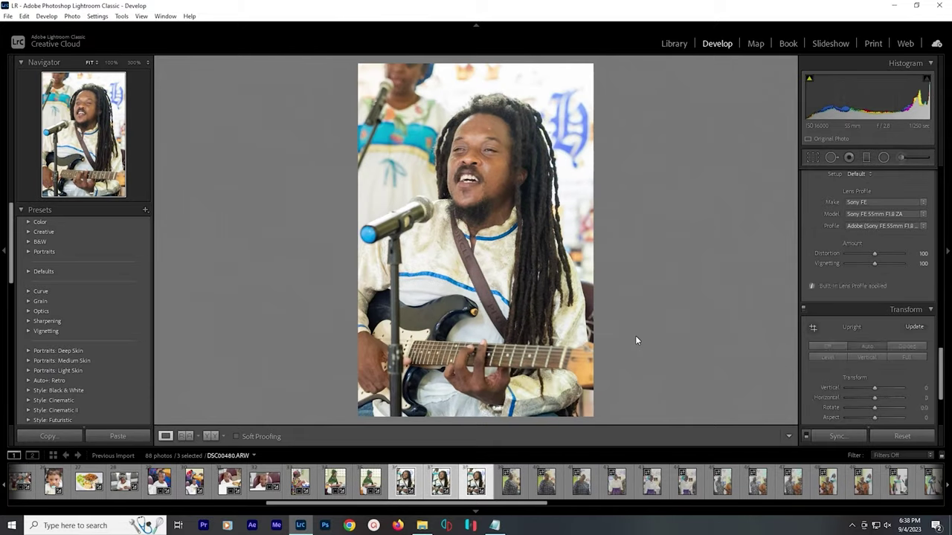
pyautogui.scroll(10, 884, 223)
pyautogui.click(911, 190)
pyautogui.hotkey('ctrl', 'shift', 'e')
pyautogui.press('Return')
# Select the next shot and pick a white balance preset for it
pyautogui.click(510, 482)
pyautogui.click(906, 224)
pyautogui.click(855, 245)
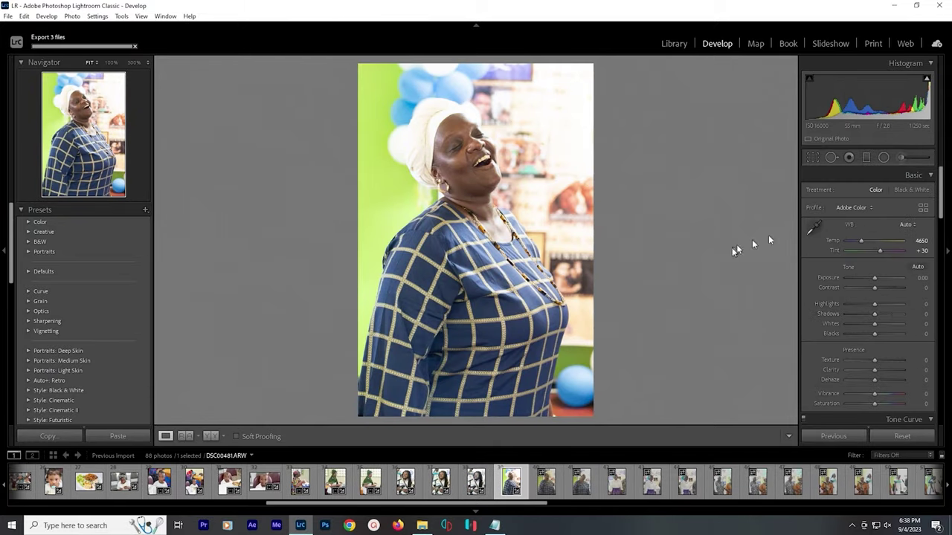
# Sync settings to the three similar shots, export them, and move to the next photo
pyautogui.hotkey('shift', 'Right')
pyautogui.scroll(-5, 884, 288)
pyautogui.click(834, 435)
pyautogui.click(362, 408)
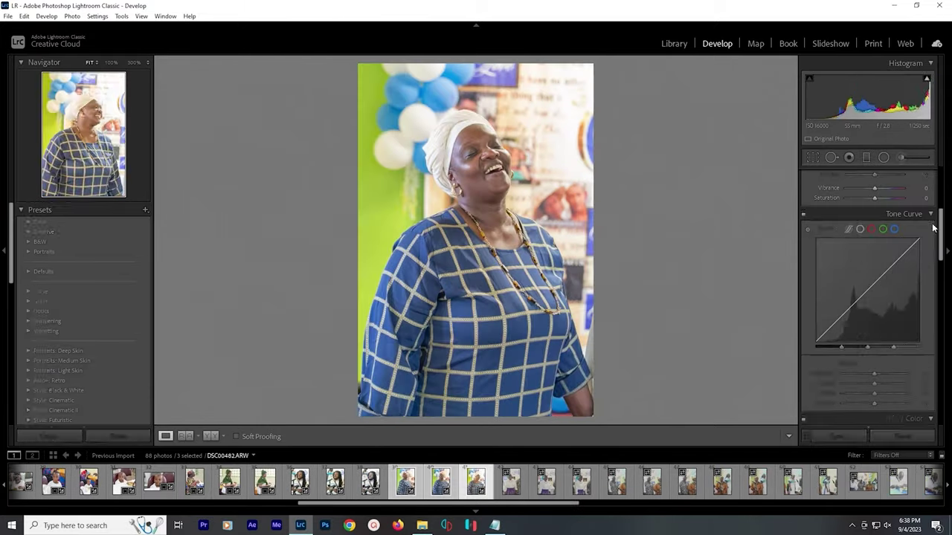
pyautogui.scroll(10, 885, 298)
pyautogui.hotkey('ctrl', 'alt', 'e')
pyautogui.press('Return')
pyautogui.click(511, 481)
# Set Highlights -89, Whites -77, a white balance preset, and Upright straightening, then level the choir photos
pyautogui.moveTo(874, 303); pyautogui.dragTo(849, 303)
pyautogui.moveTo(874, 324); pyautogui.dragTo(854, 323)
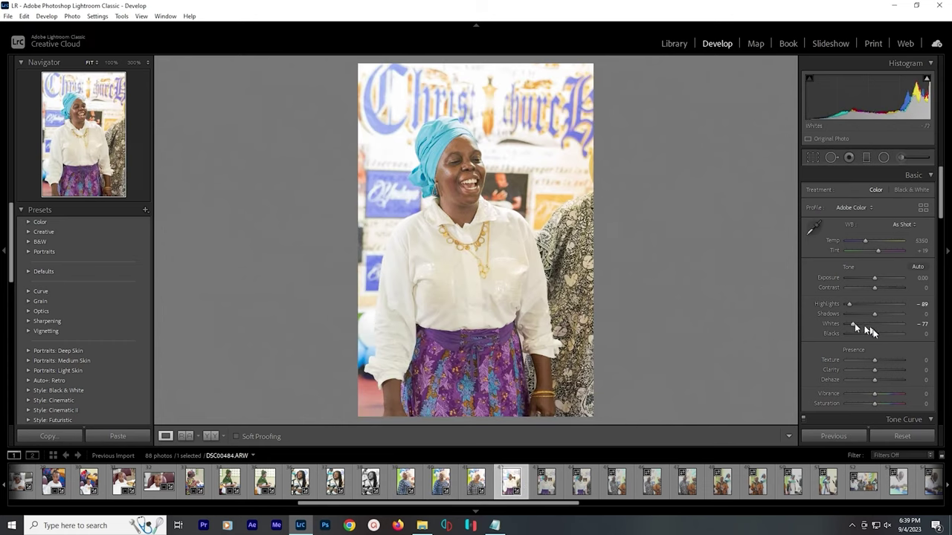
pyautogui.click(905, 224)
pyautogui.click(903, 246)
pyautogui.scroll(-10, 884, 314)
pyautogui.click(866, 277)
pyautogui.keyDown('shift'); pyautogui.click(874, 482); pyautogui.keyUp('shift')
pyautogui.moveTo(919, 340); pyautogui.dragTo(923, 340)
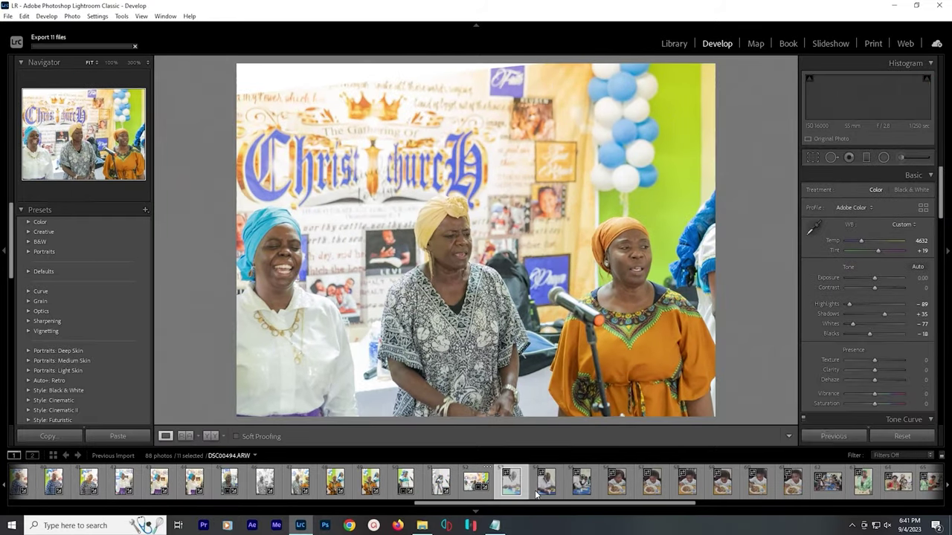
# Browse to the boy-eating photo and convert it to black and white
pyautogui.click(537, 494)
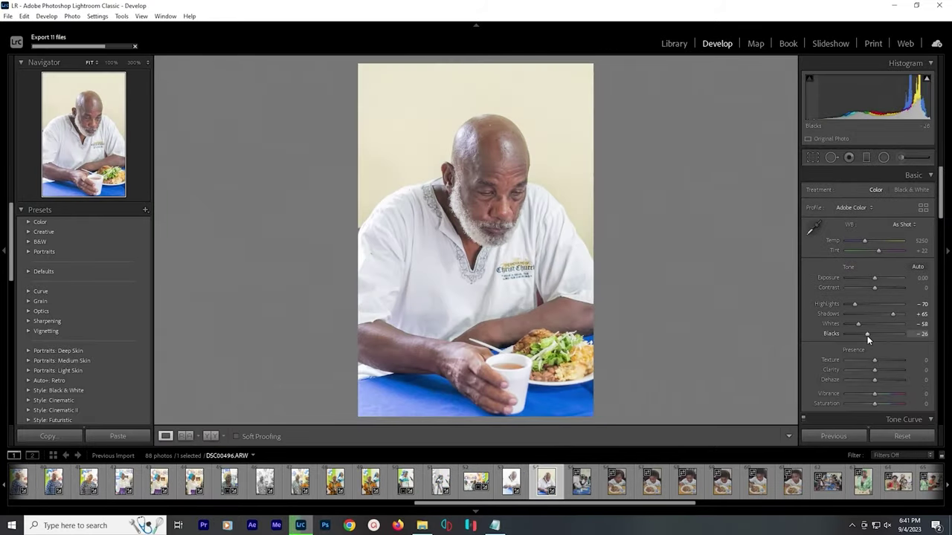
pyautogui.press('Right')
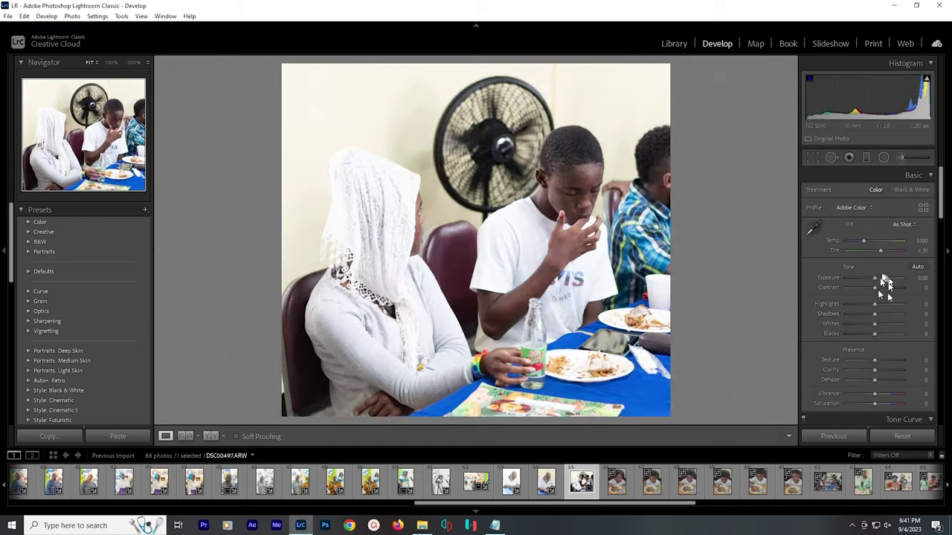
pyautogui.click(616, 482)
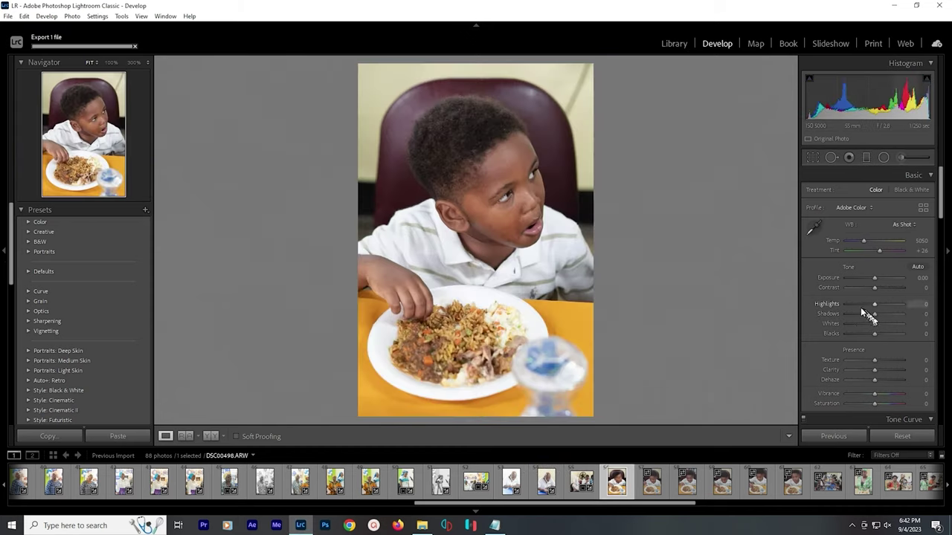
pyautogui.click(911, 190)
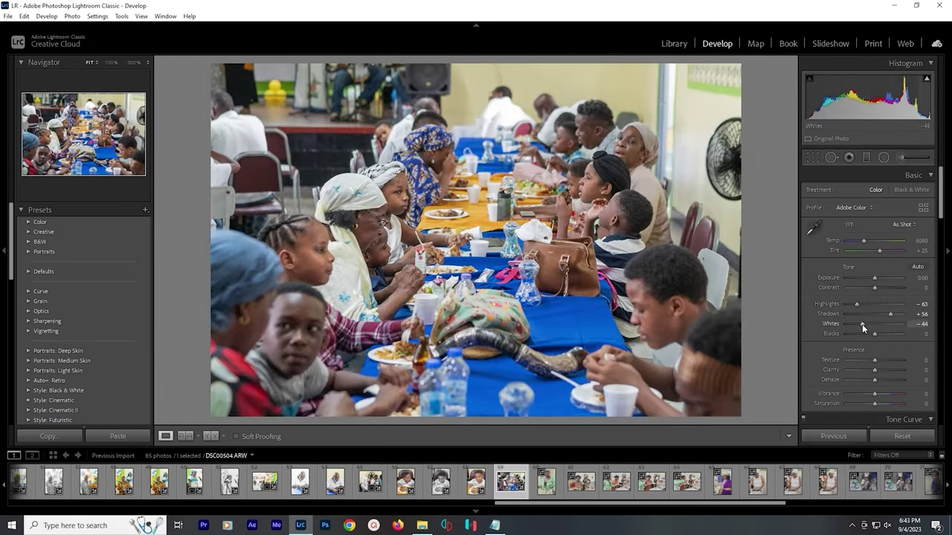
# Soften texture and clarity on the meal photo, export it, and advance
pyautogui.scroll(-3, 869, 361)
pyautogui.scroll(10, 877, 364)
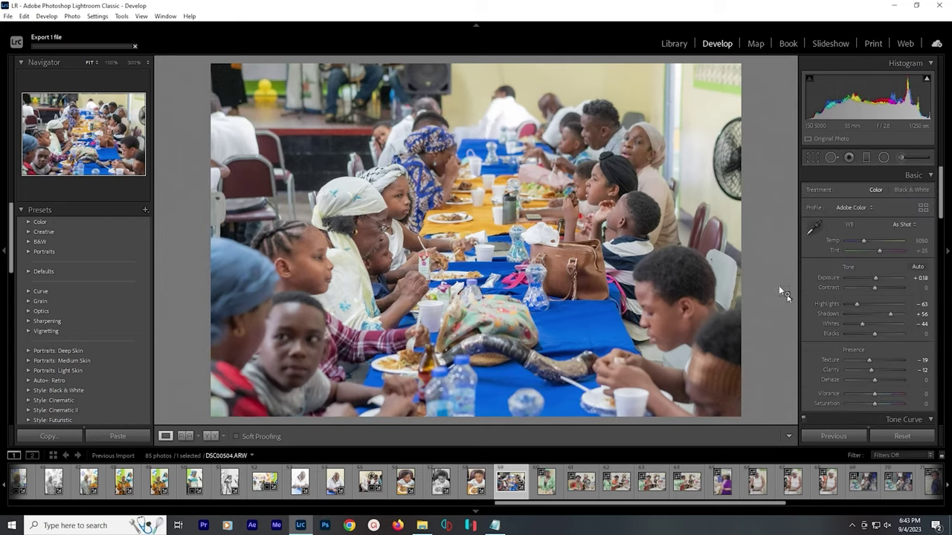
pyautogui.press('Right')
pyautogui.moveTo(874, 369); pyautogui.dragTo(868, 369)
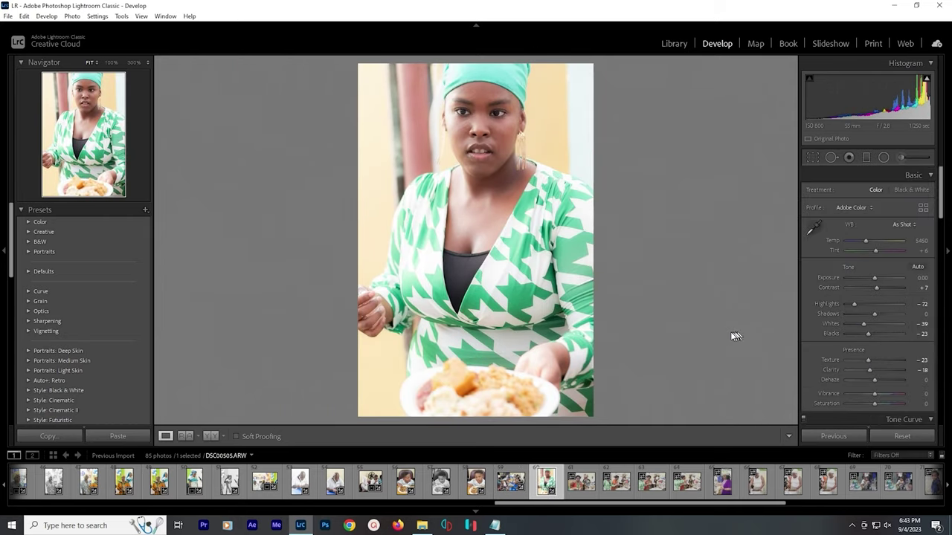
pyautogui.hotkey('ctrl', 'alt', 'shift', 'e')
pyautogui.press('Right')
pyautogui.press('Right')
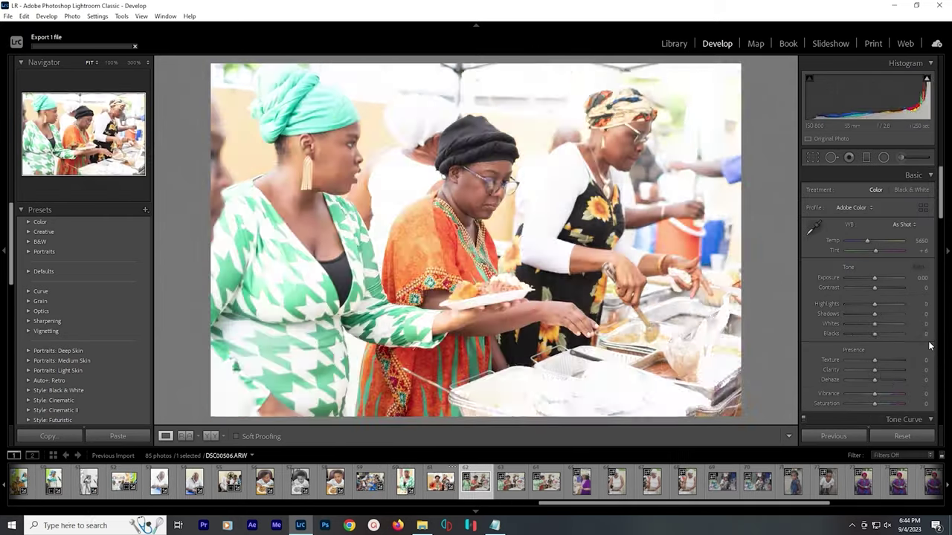
pyautogui.press('Right')
pyautogui.press('Right')
pyautogui.press('Right')
# Delete the unwanted rejects, export the finished photos, and advance to the family scene
pyautogui.press('Delete')
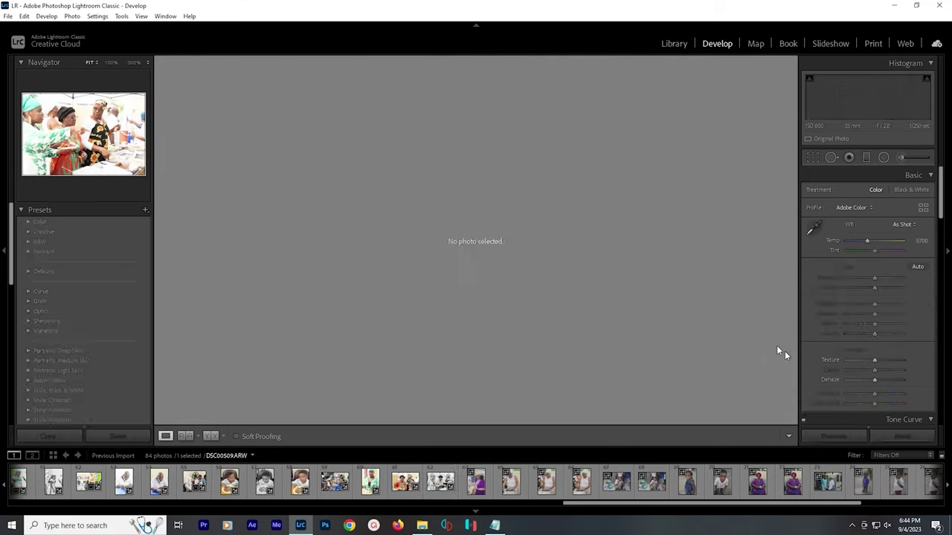
pyautogui.hotkey('ctrl', 'alt', 'shift', 'e')
pyautogui.press('Right')
pyautogui.press('Right')
pyautogui.hotkey('ctrl', 'alt', 'shift', 'e')
pyautogui.press('Right')
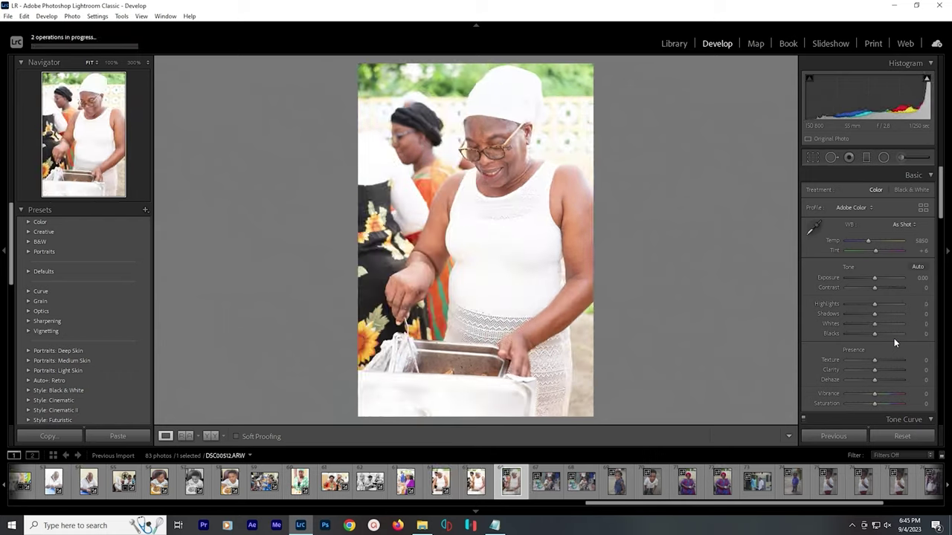
pyautogui.press('Right')
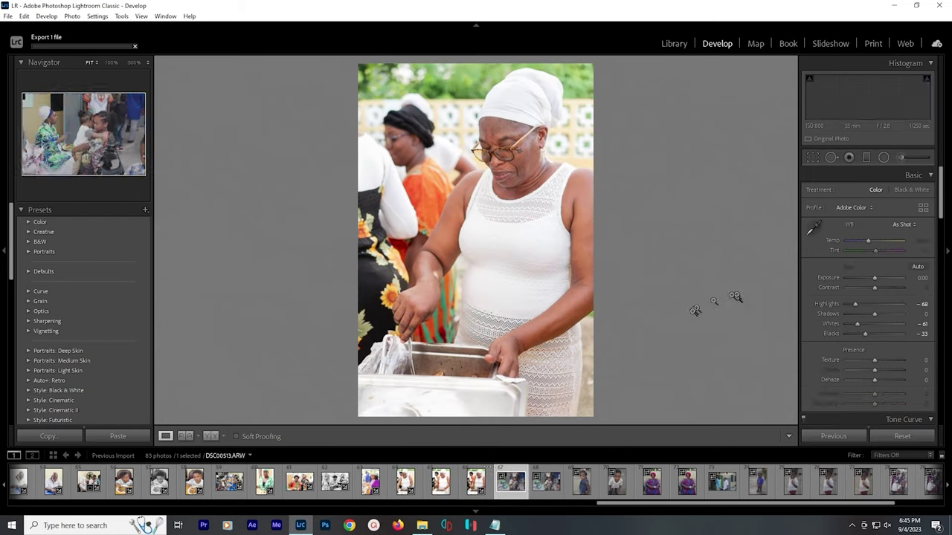
pyautogui.press('Right')
# Paste the copied settings onto the remaining seventeen photos and step through to the red-headwrap photo
pyautogui.scroll(-10, 866, 282)
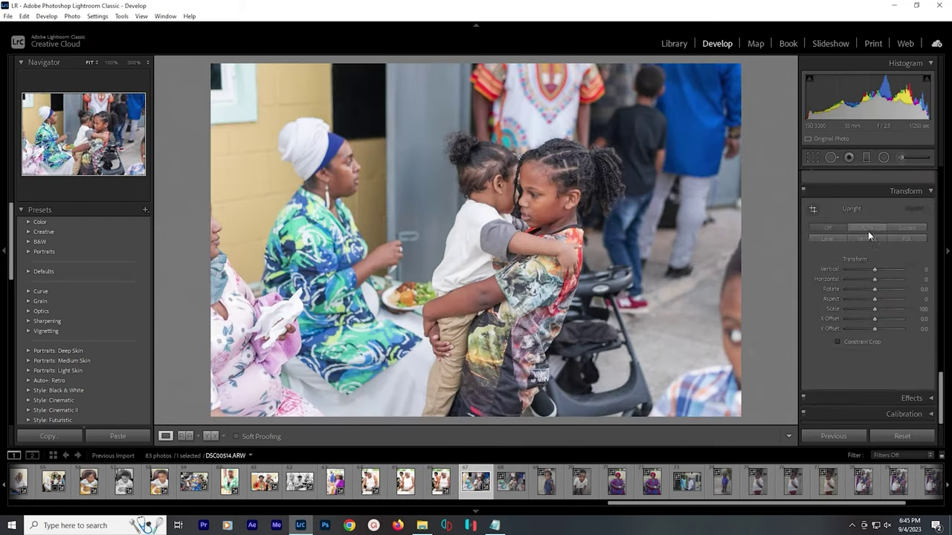
pyautogui.hotkey('shift', 'End')
pyautogui.hotkey('ctrl', 'shift', 'v')
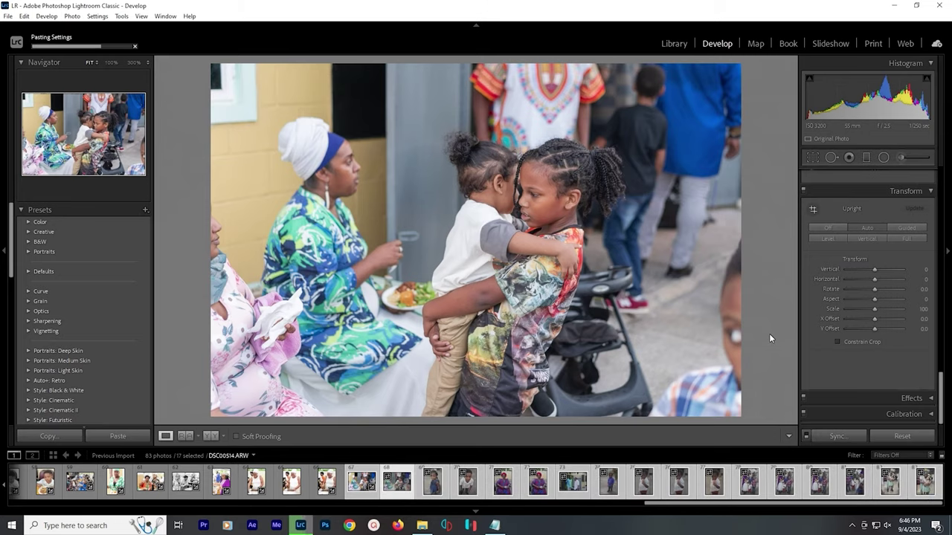
pyautogui.press('Right')
pyautogui.scroll(10, 876, 276)
pyautogui.press('Right')
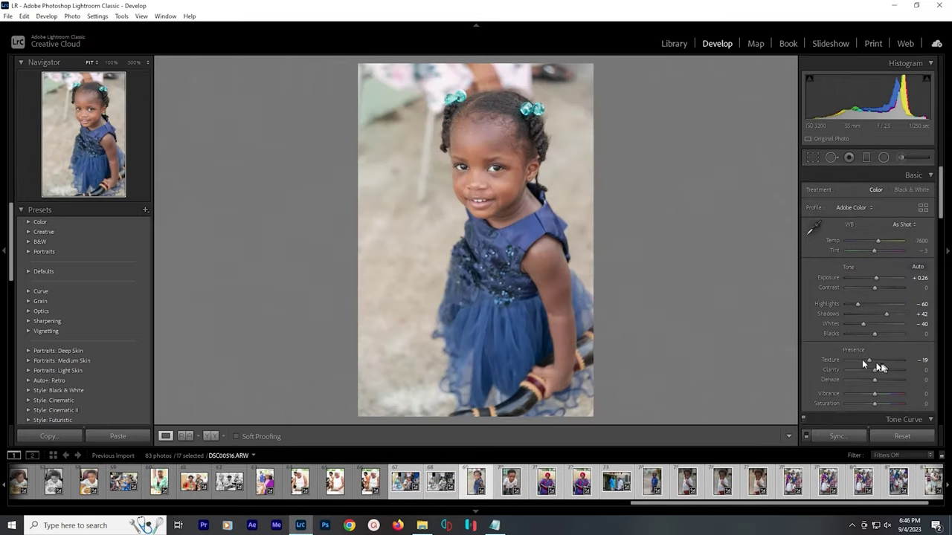
pyautogui.press('Right')
pyautogui.press('Right')
pyautogui.press('Right')
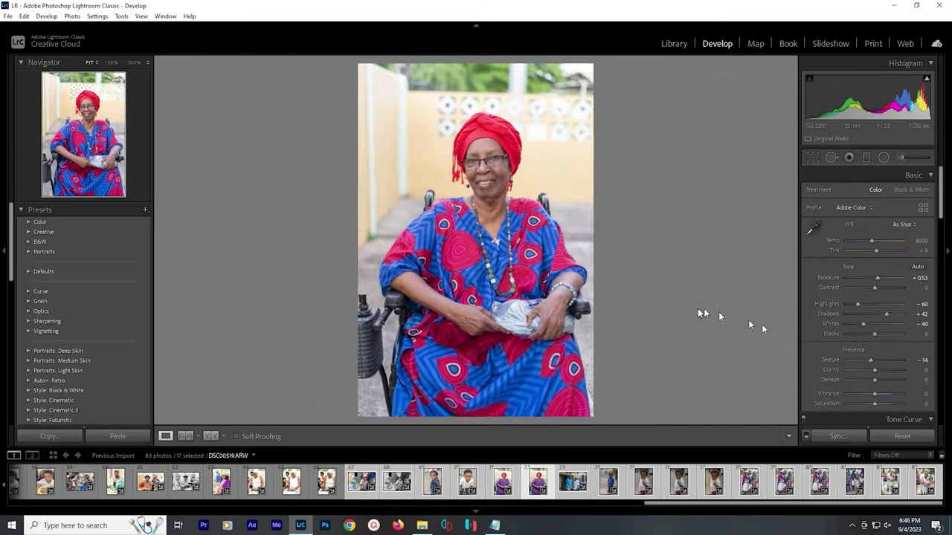
pyautogui.press('Right')
# Crop the boy photo and sync settings across the selected photos
pyautogui.press('r')
pyautogui.press('Right')
pyautogui.press('r')
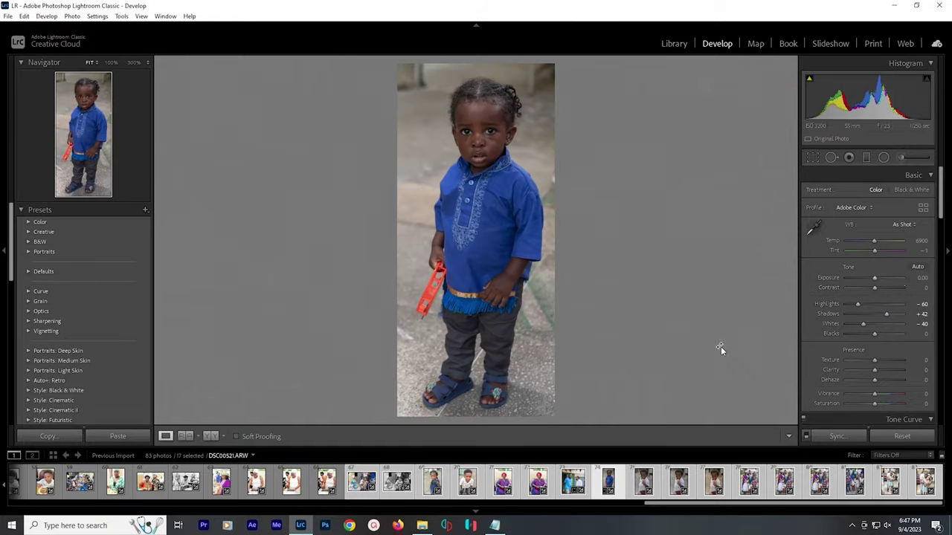
pyautogui.press('Right')
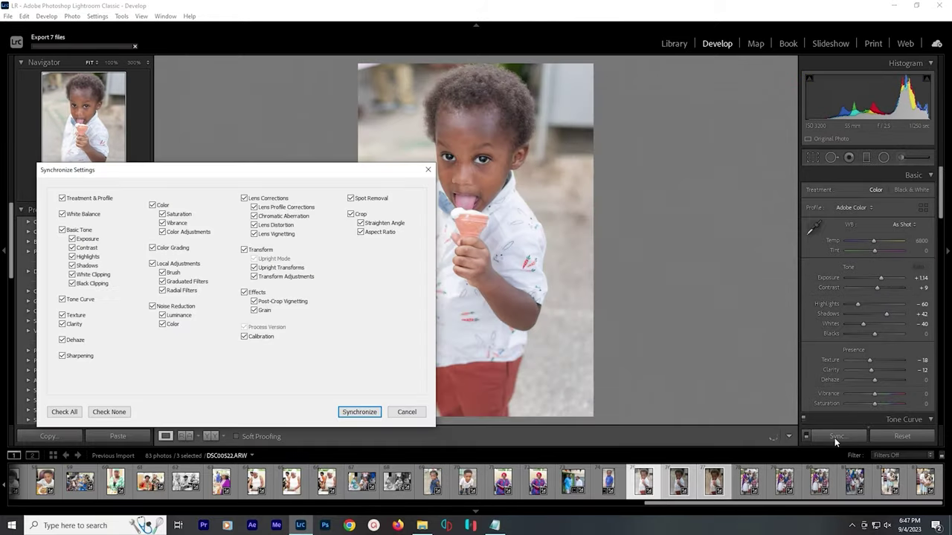
pyautogui.press('Return')
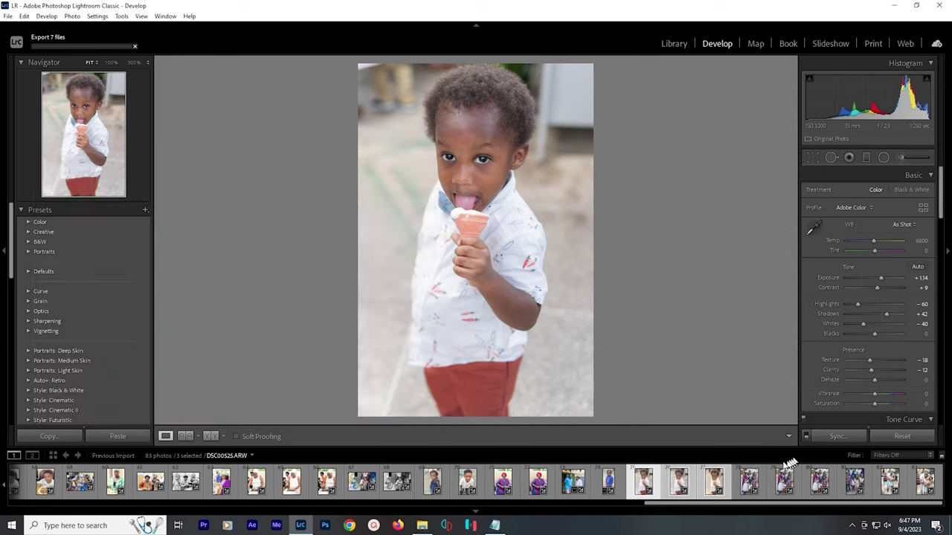
# Convert a photo to black and white, select the last six photos, and set Auto white balance
pyautogui.click(748, 482)
pyautogui.press('Left')
pyautogui.press('v')
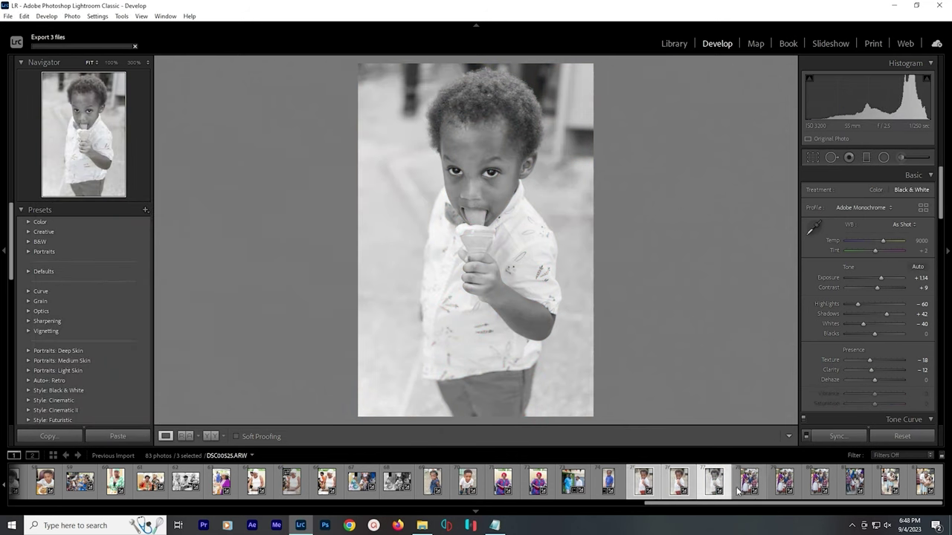
pyautogui.keyDown('shift'); pyautogui.click(748, 483); pyautogui.keyUp('shift')
pyautogui.press('Right')
pyautogui.press('Right')
pyautogui.press('Right')
pyautogui.press('Right')
pyautogui.press('Right')
pyautogui.hotkey('shift', 'u')
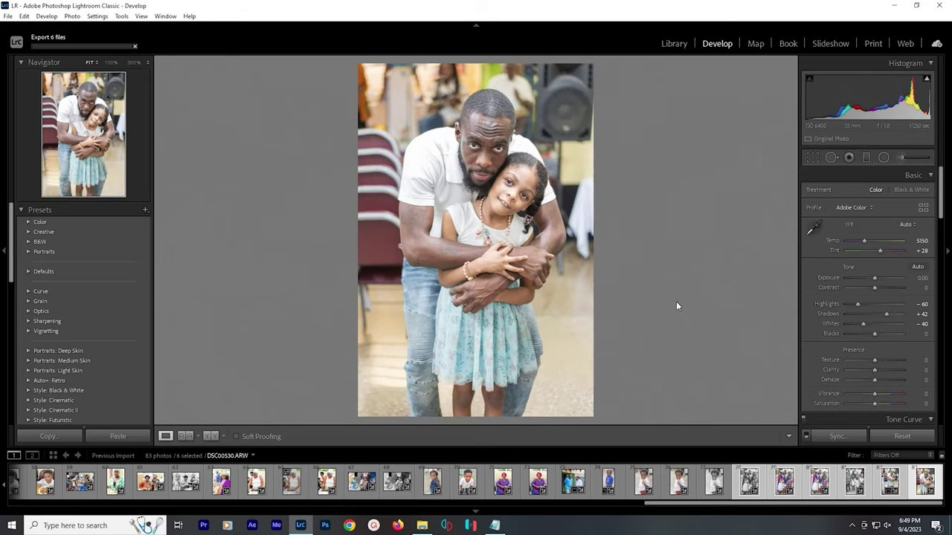